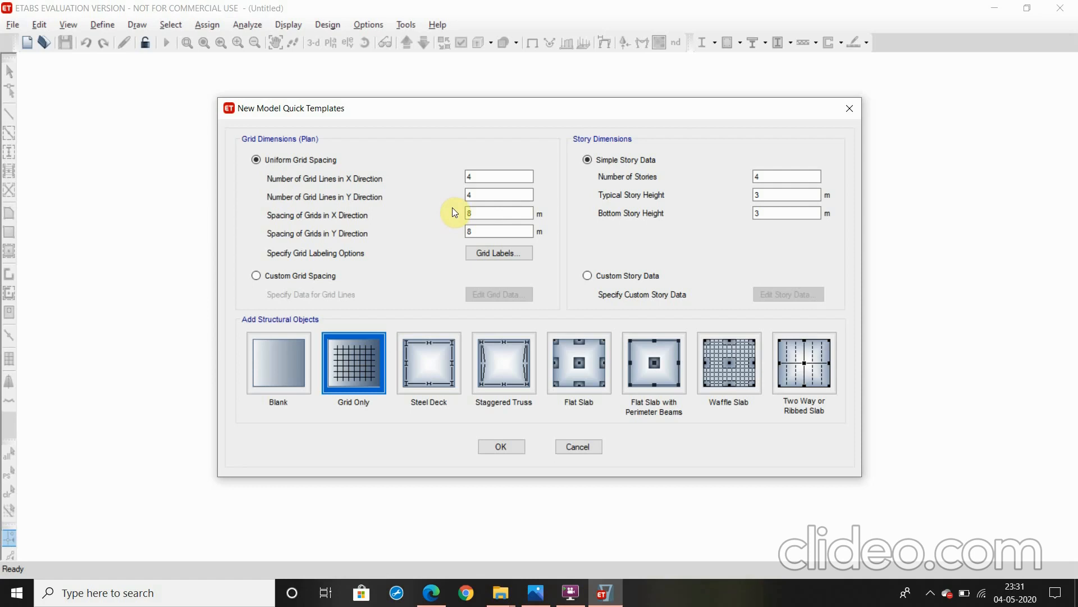
Set the grid spacing to 6 m in both X and Y directions and the number of stories to 23
double_click(473, 212)
type("6")
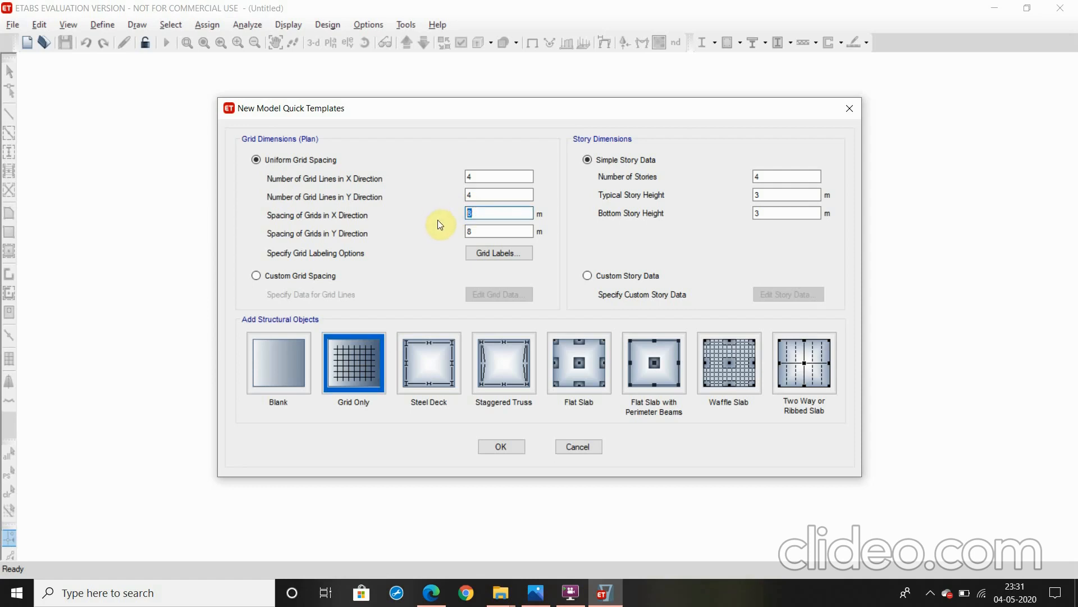
double_click(475, 232)
type("6")
double_click(776, 176)
type("23")
Switch to custom story data and make Story8 a master story
left_click(588, 276)
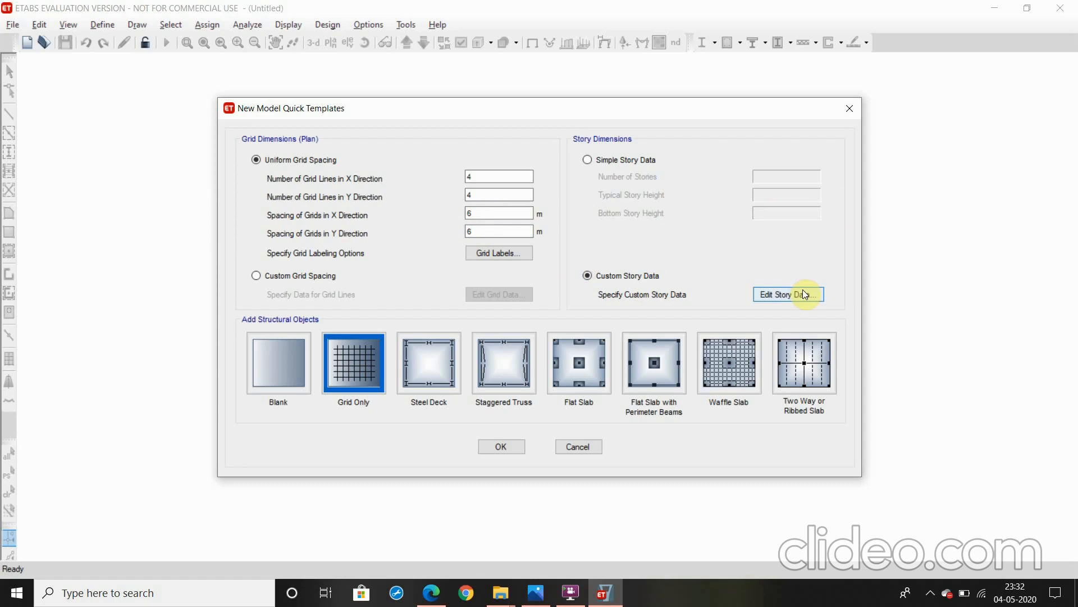
left_click(805, 295)
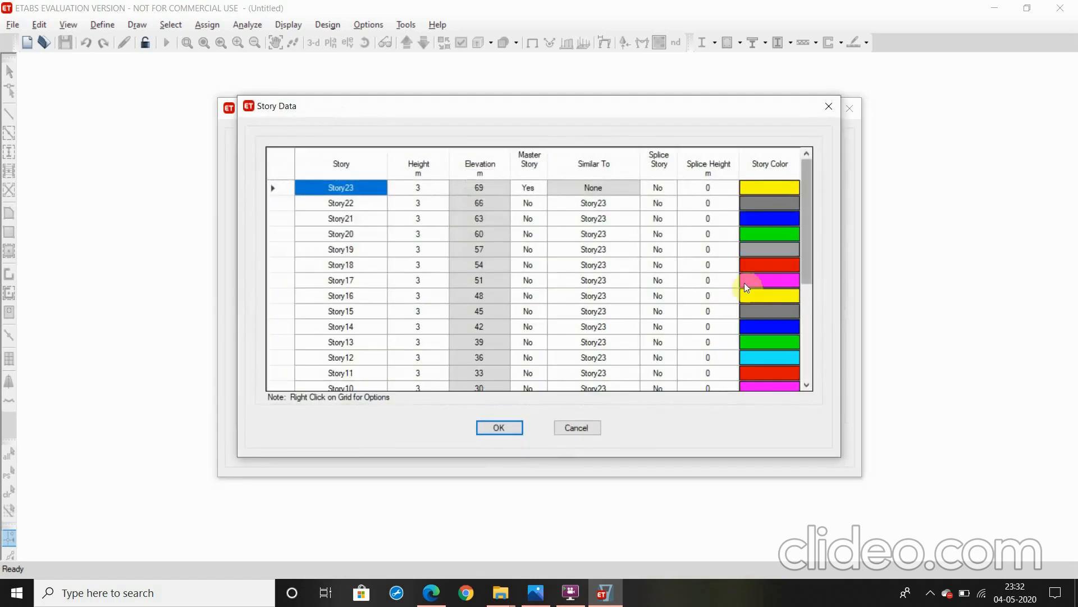
scroll(744, 282, "down", 4)
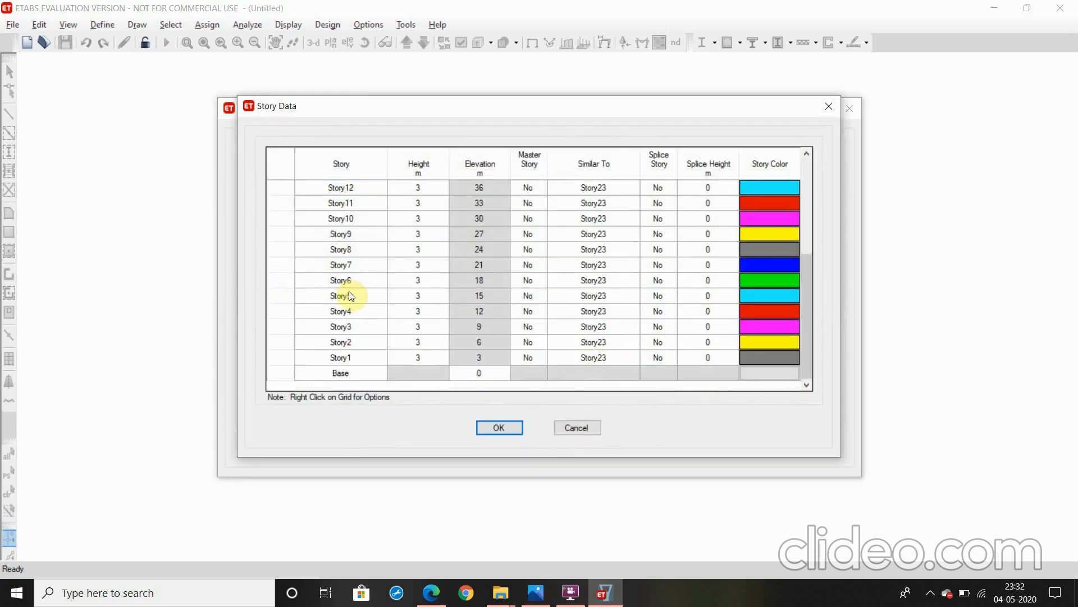
left_click(537, 250)
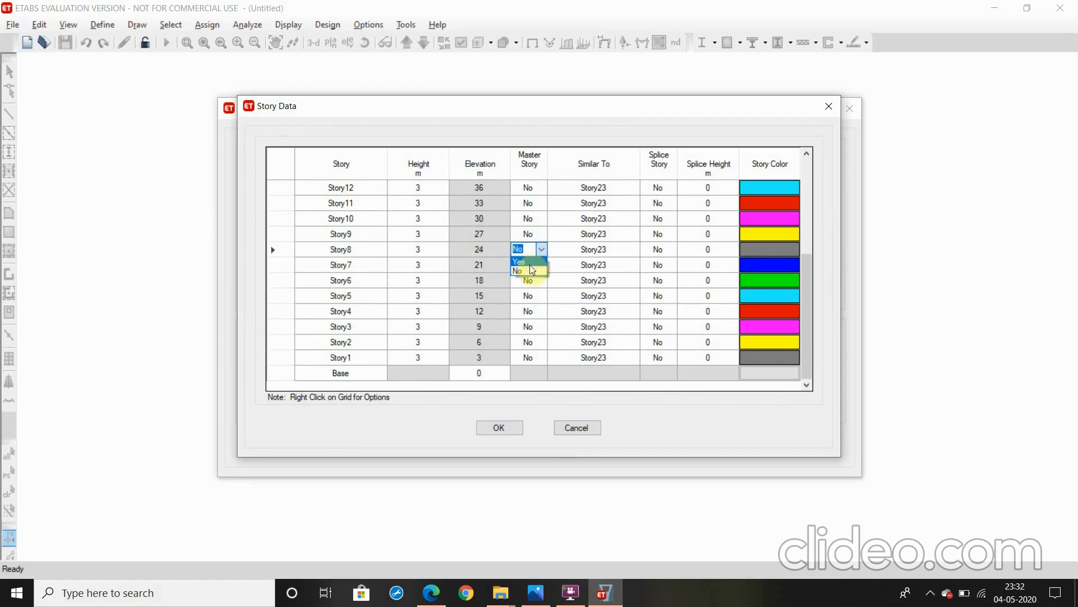
left_click(522, 257)
Make Story7, Story6 and Story5 similar to Story8 in the story data
left_click(586, 264)
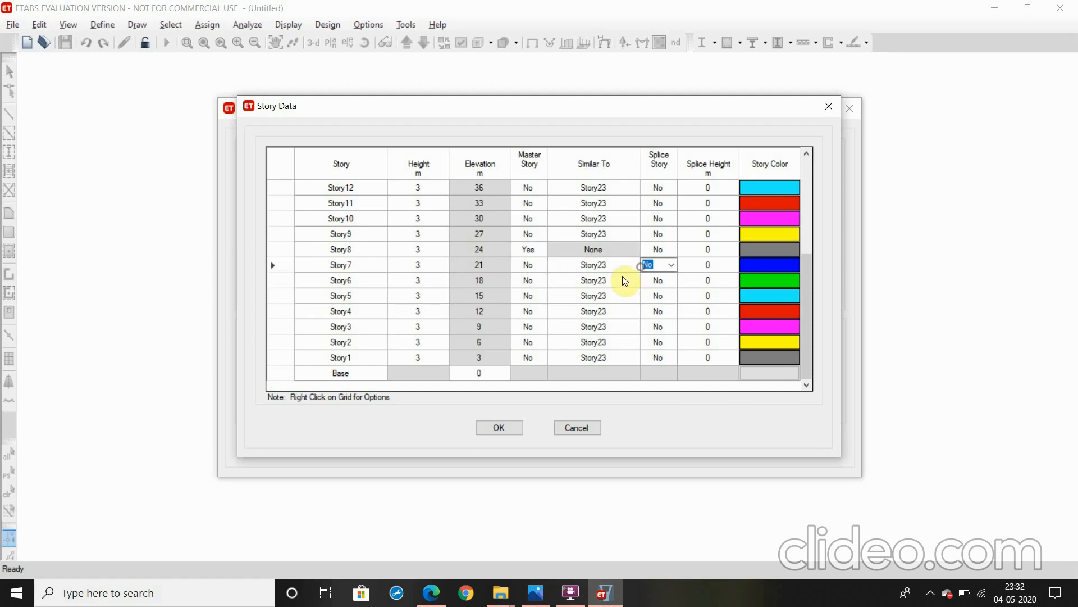
left_click(623, 264)
left_click(632, 265)
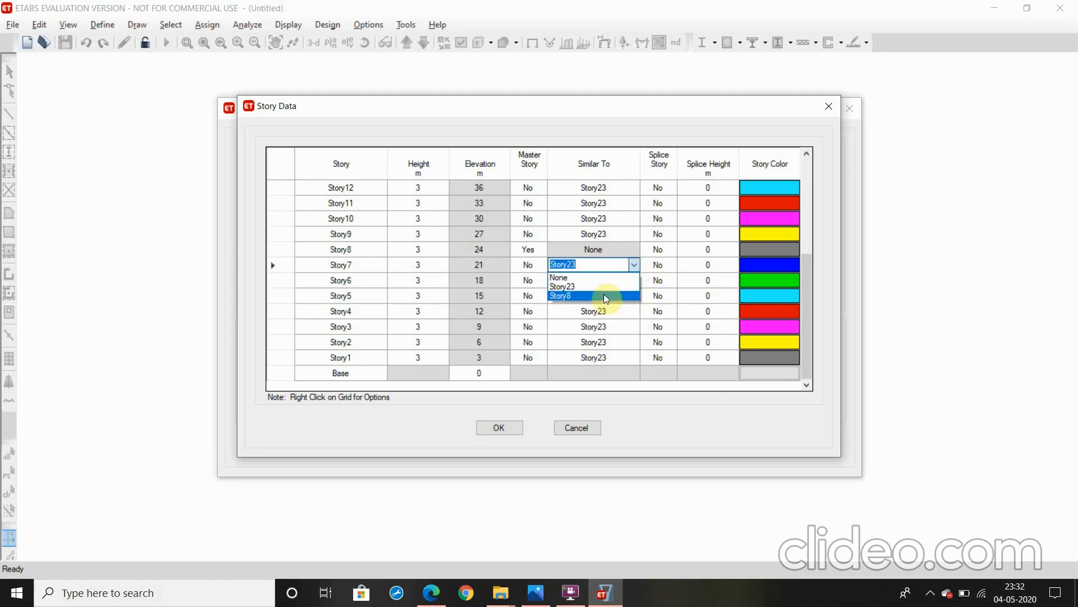
left_click(604, 292)
left_click(629, 281)
left_click(632, 281)
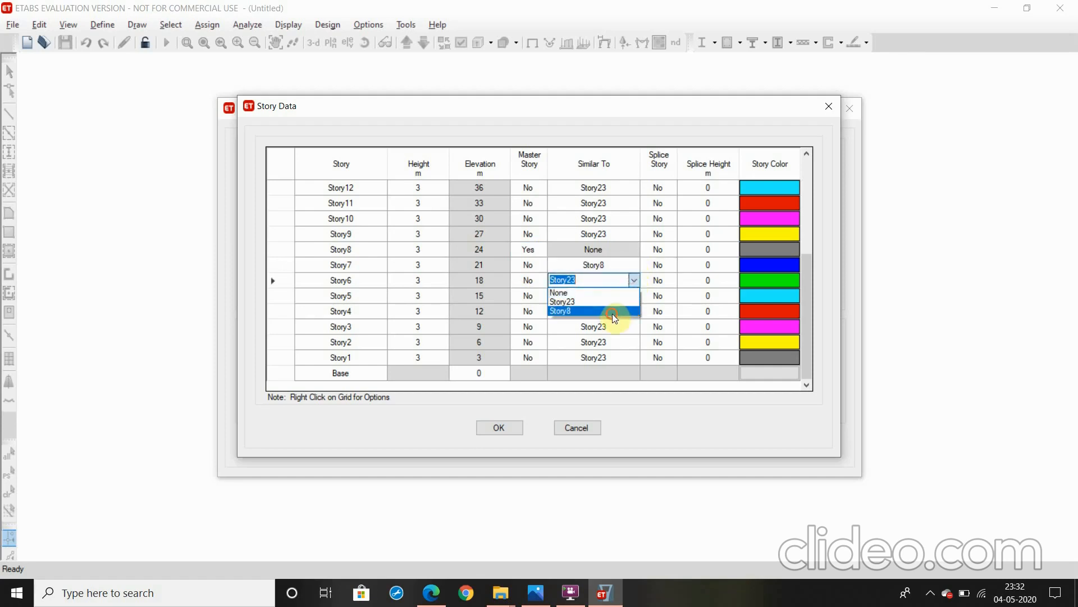
left_click(612, 312)
left_click(629, 295)
left_click(632, 295)
left_click(612, 326)
Make Story4, Story3, Story2 and Story1 similar to Story8
left_click(629, 311)
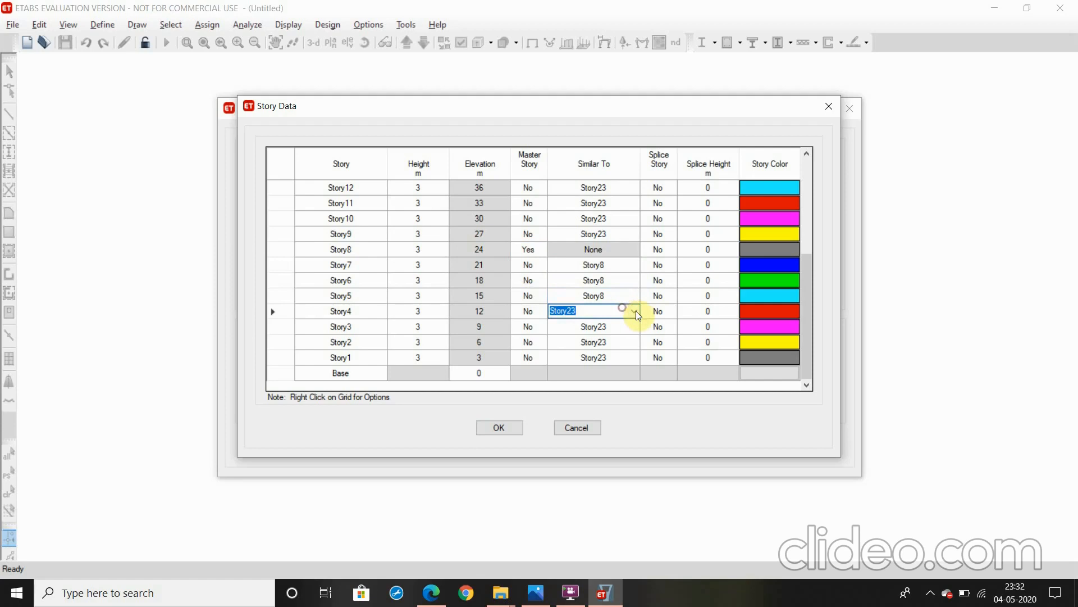
left_click(633, 311)
left_click(612, 339)
left_click(627, 326)
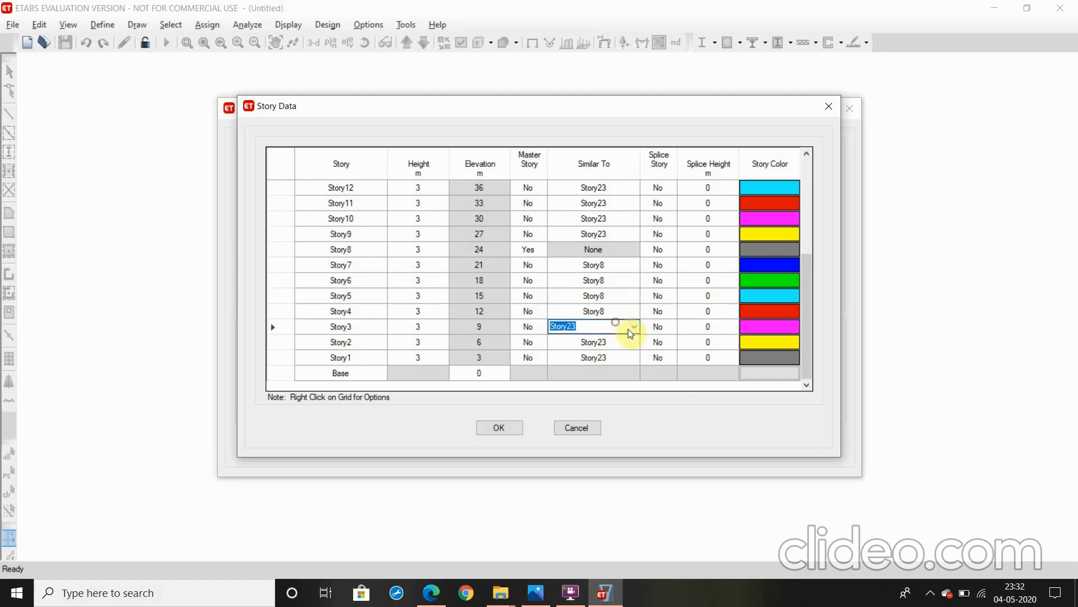
left_click(633, 326)
left_click(612, 357)
left_click(615, 344)
left_click(633, 342)
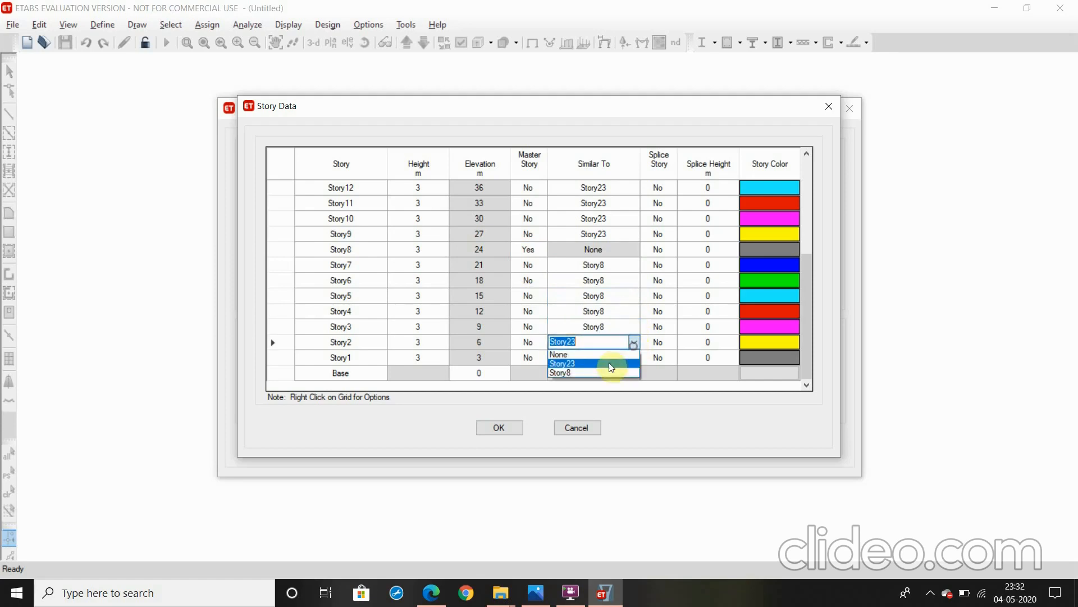
left_click(612, 371)
left_click(619, 360)
left_click(631, 359)
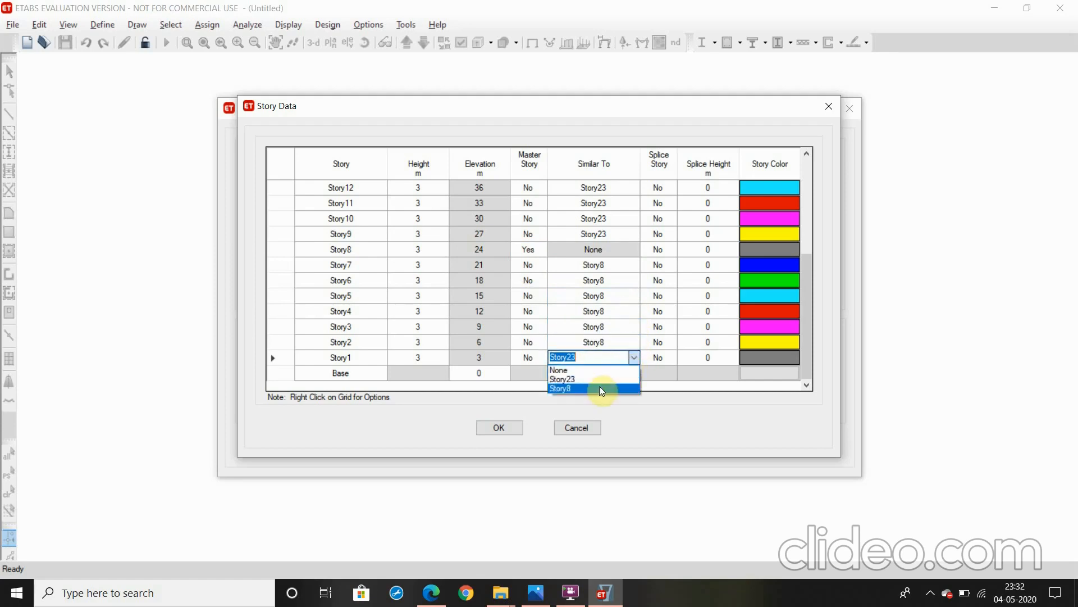
left_click(599, 386)
Make Story14 a master story in the story data
scroll(373, 325, "up", 3)
scroll(404, 320, "down", 3)
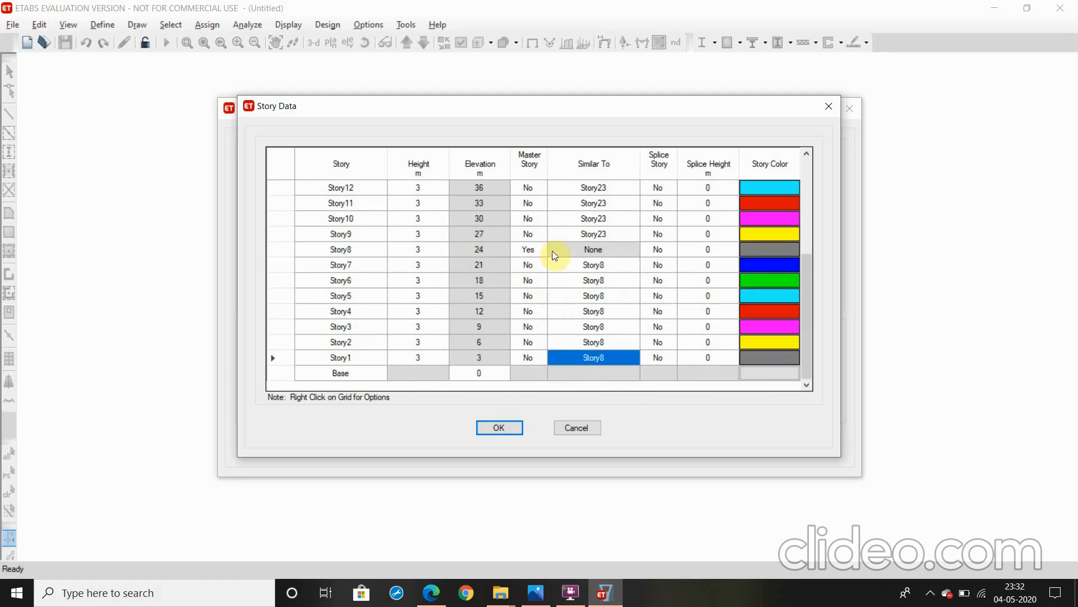
scroll(505, 264, "up", 3)
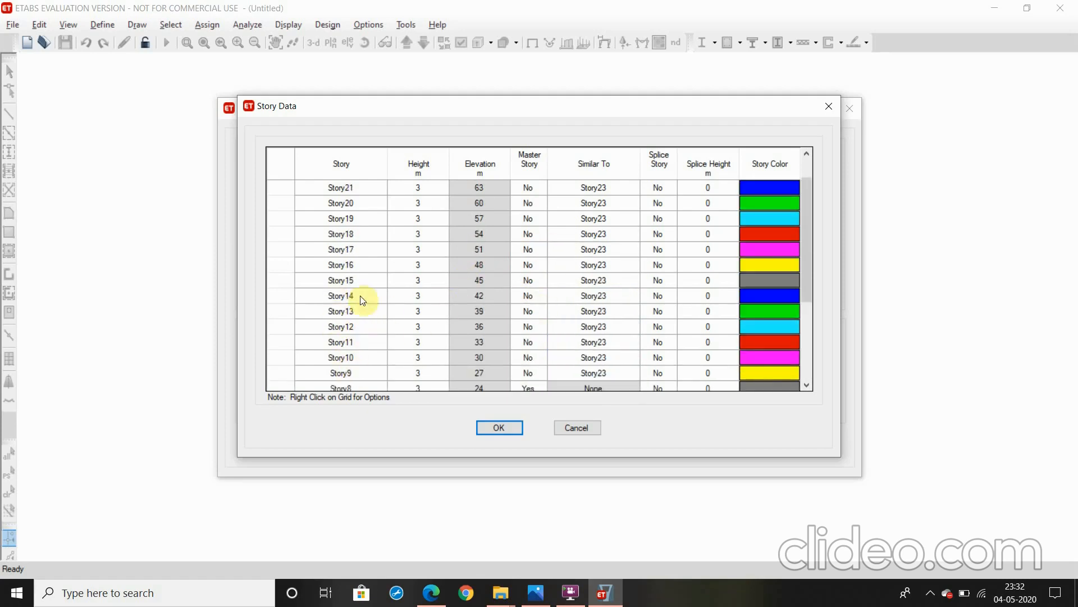
left_click(538, 297)
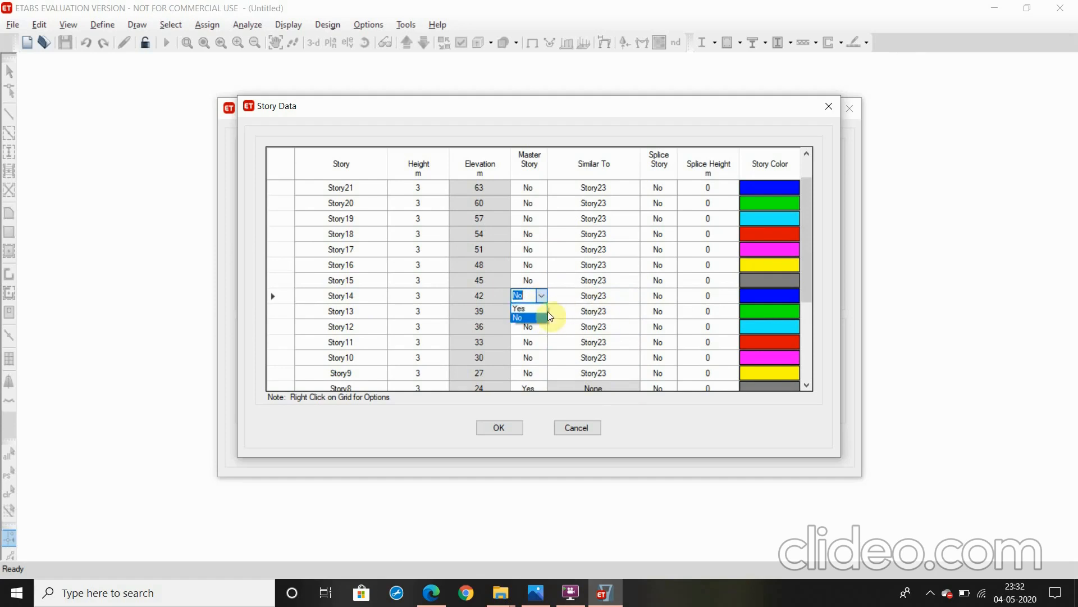
left_click(519, 308)
Make Story13, Story12 and Story11 similar to Story14
left_click(604, 308)
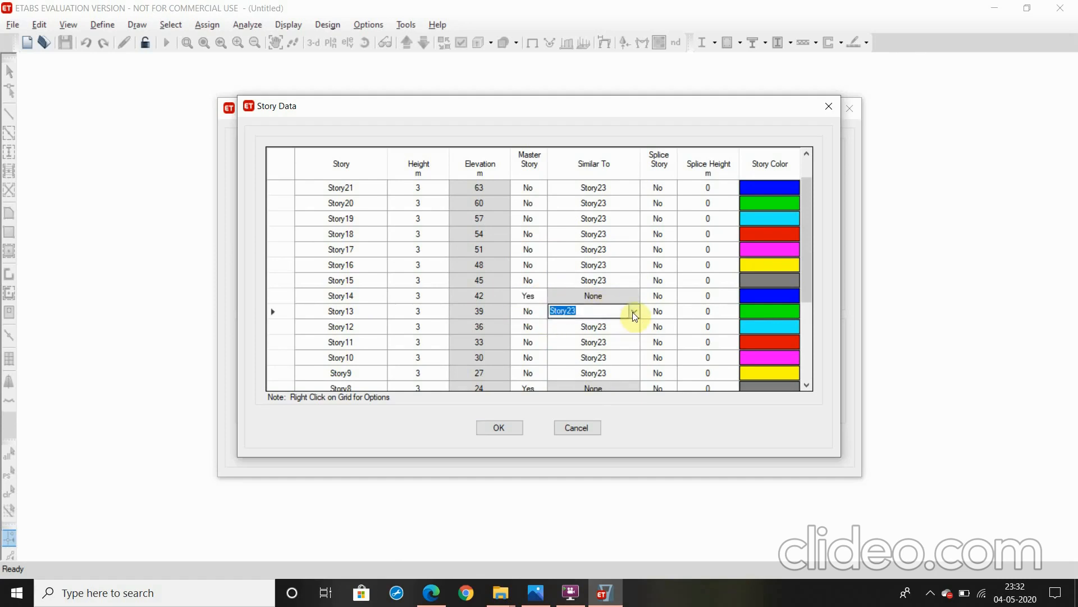
left_click(633, 311)
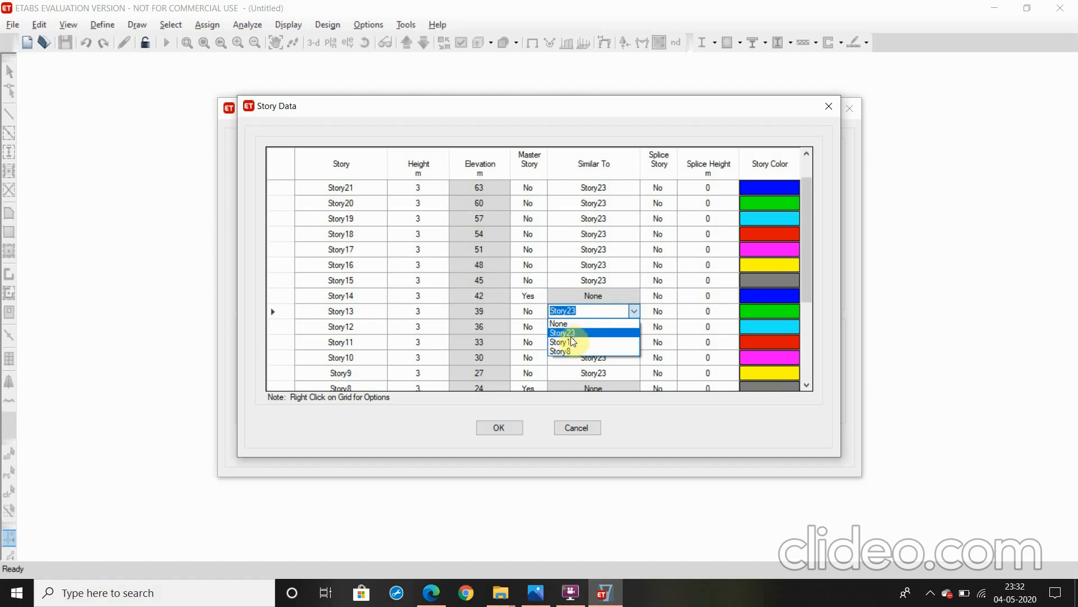
left_click(568, 340)
left_click(616, 325)
left_click(621, 326)
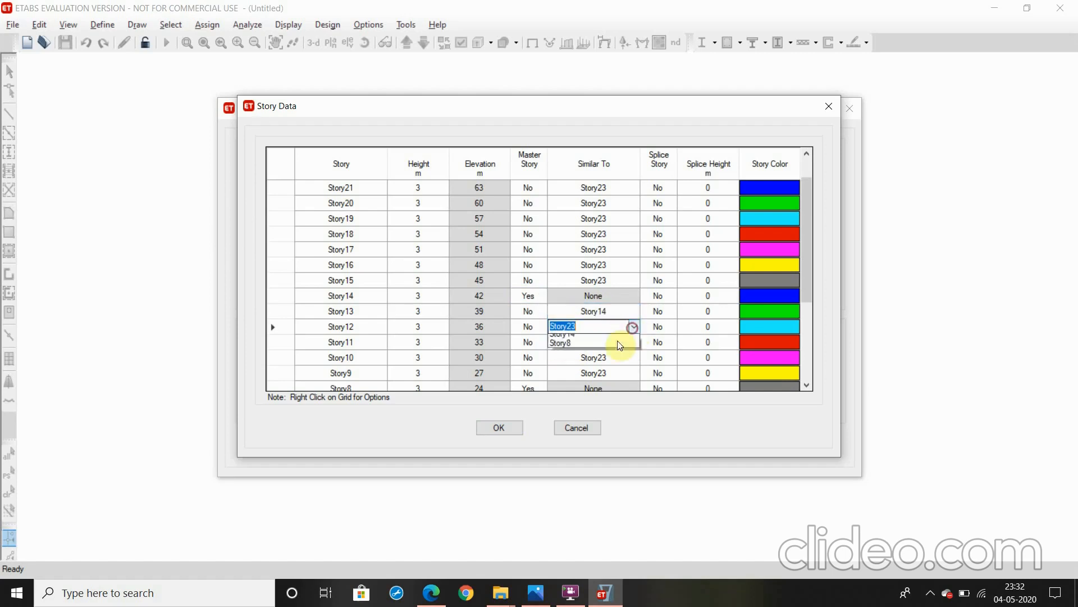
left_click(598, 354)
left_click(624, 342)
left_click(629, 343)
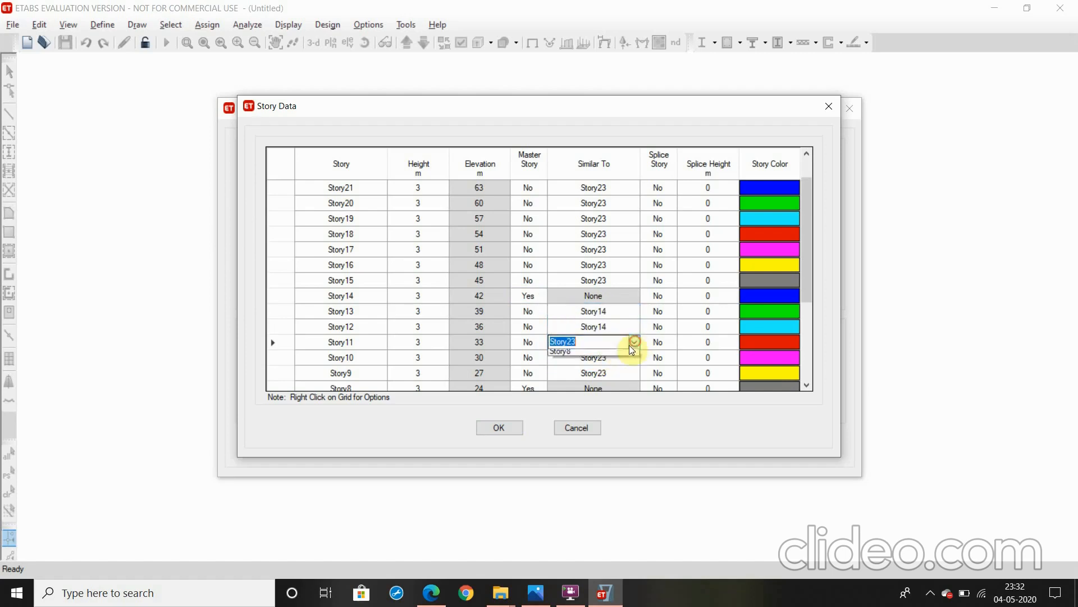
left_click(621, 367)
Make Story10 and Story9 similar to Story14
left_click(626, 359)
left_click(631, 360)
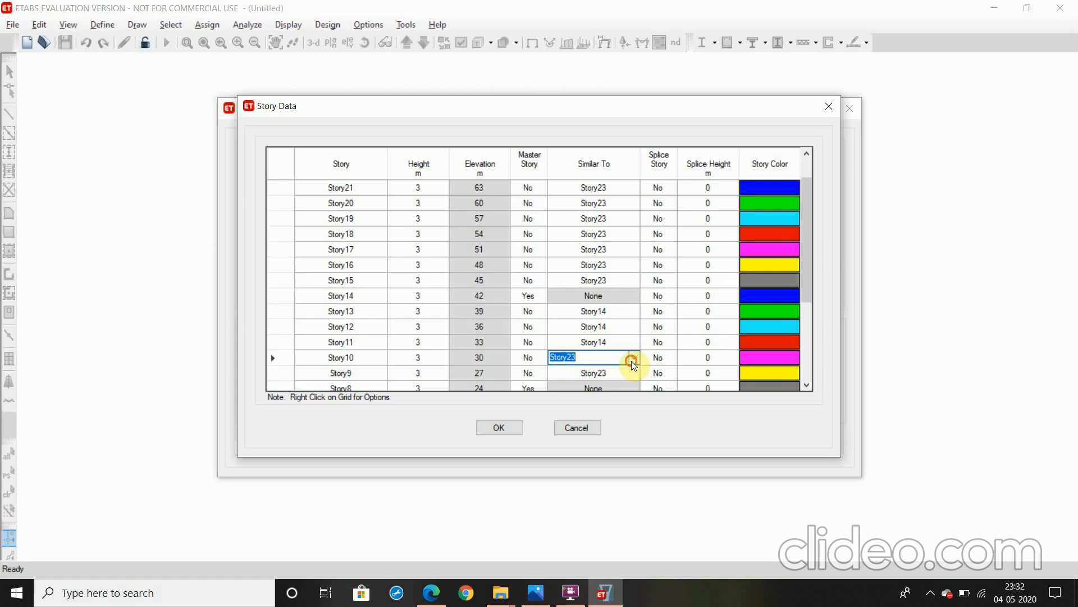
left_click(609, 394)
left_click(629, 359)
left_click(605, 383)
left_click(626, 374)
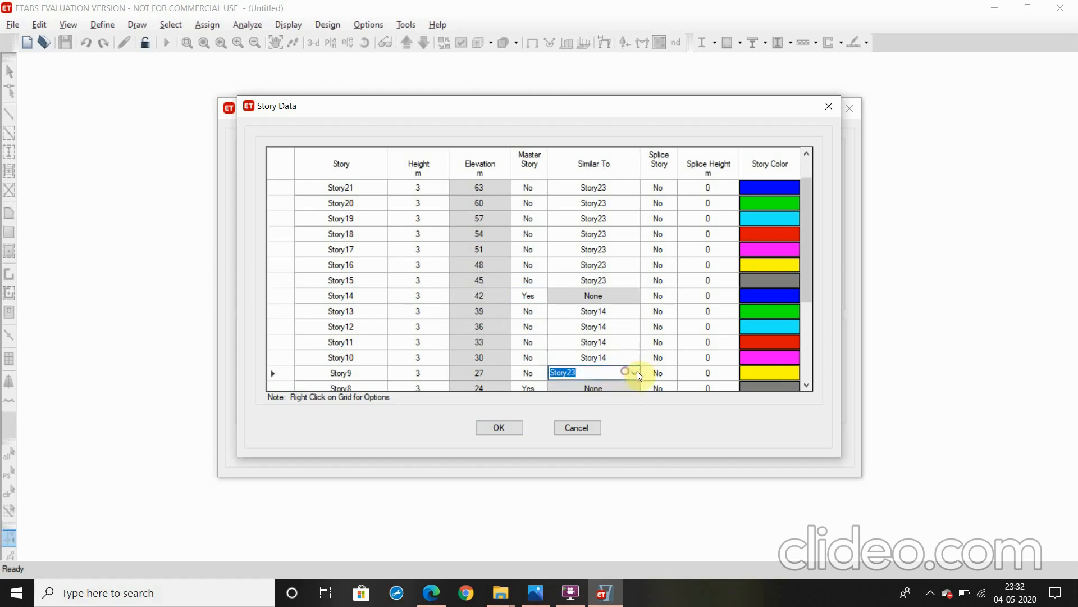
left_click(633, 372)
left_click(615, 400)
Make Story19 a master story in the story data
left_click(530, 221)
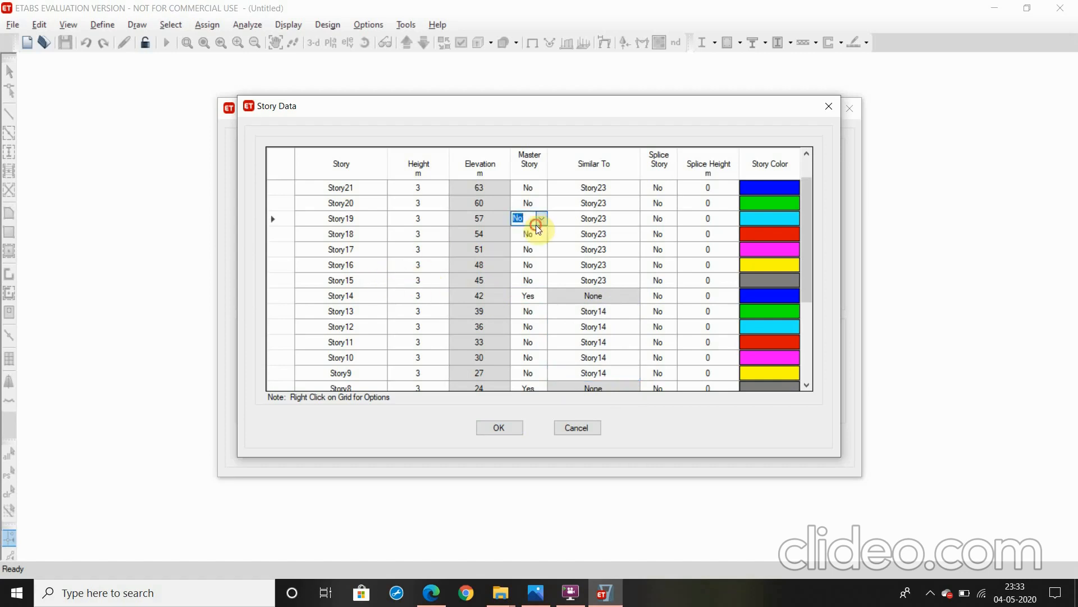
left_click(601, 223)
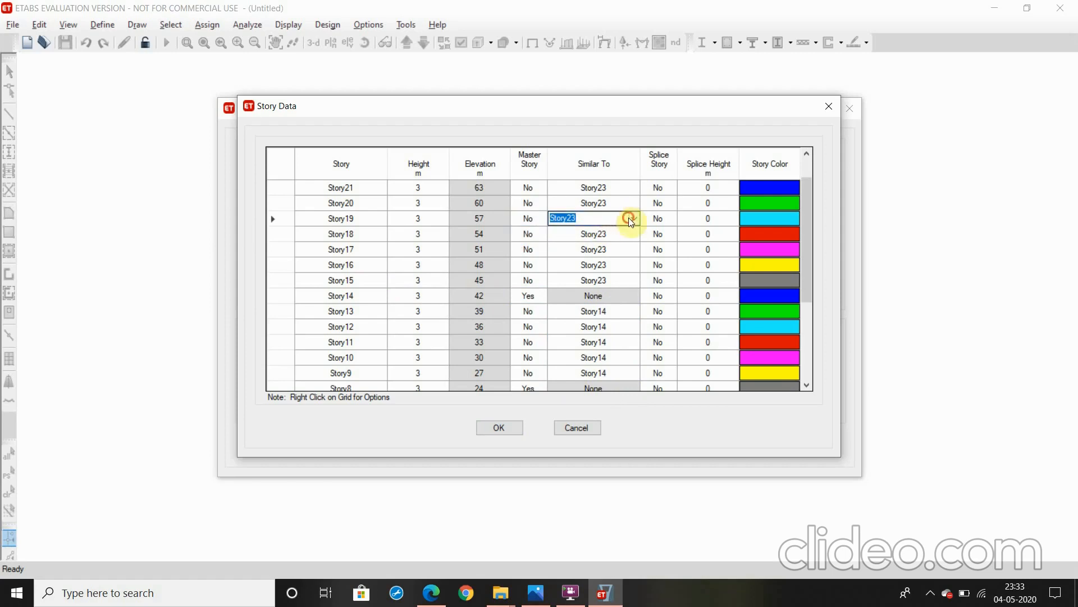
left_click(632, 218)
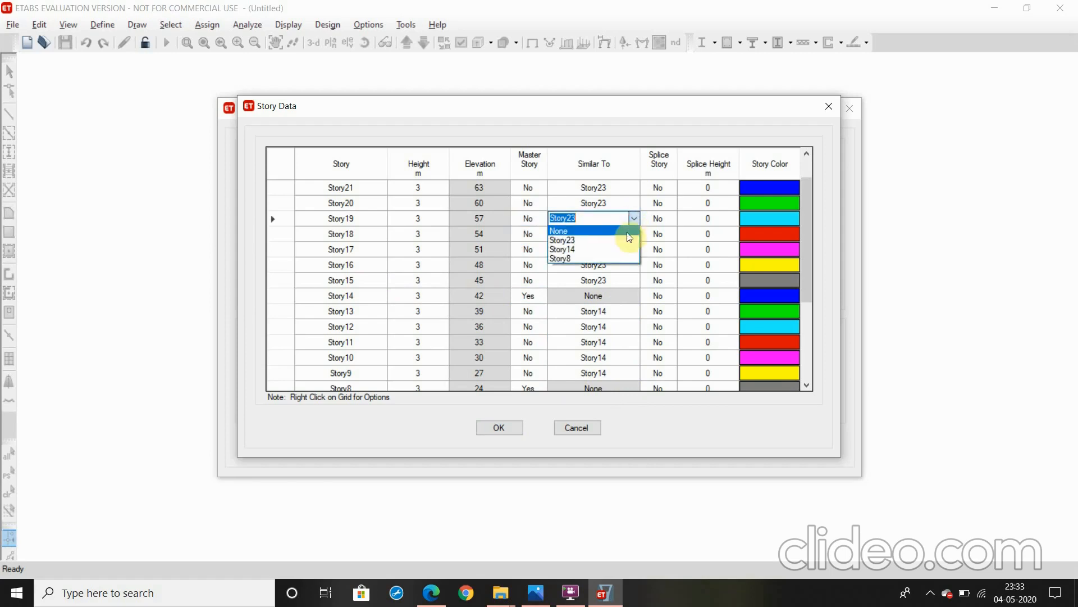
left_click(526, 218)
left_click(540, 219)
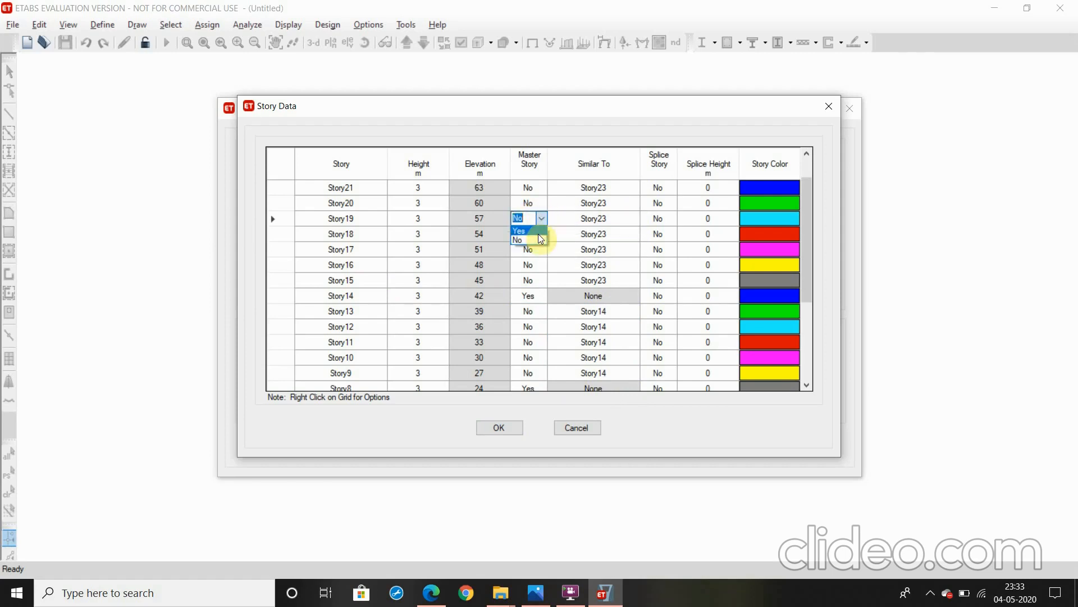
left_click(538, 232)
Make Story18, Story17, Story16 and Story15 similar to Story19
left_click(615, 221)
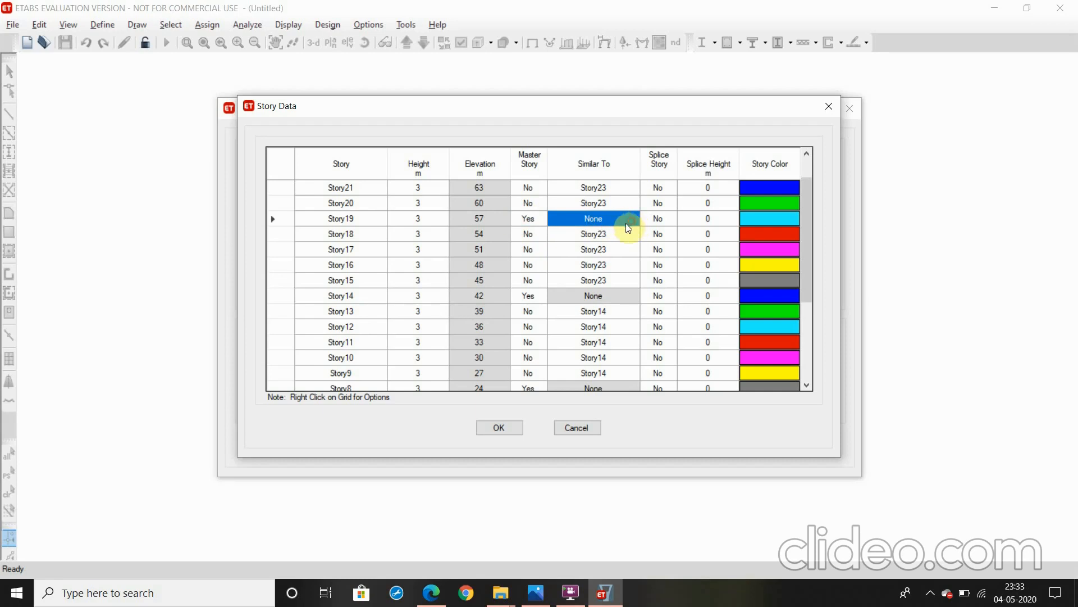
left_click(622, 233)
left_click(633, 234)
left_click(611, 265)
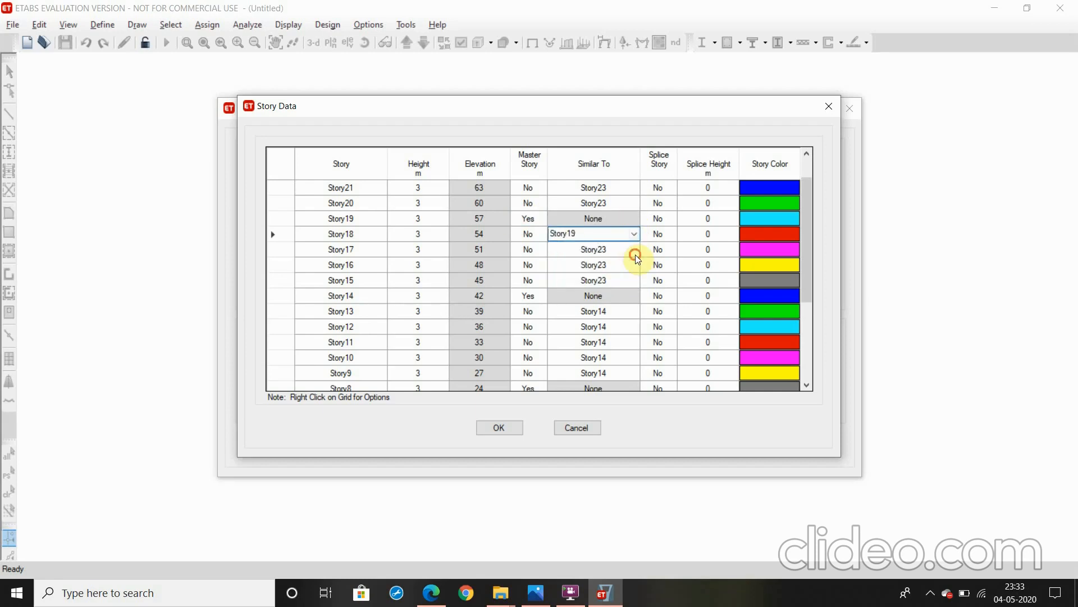
left_click(635, 252)
left_click(634, 249)
left_click(605, 278)
left_click(617, 264)
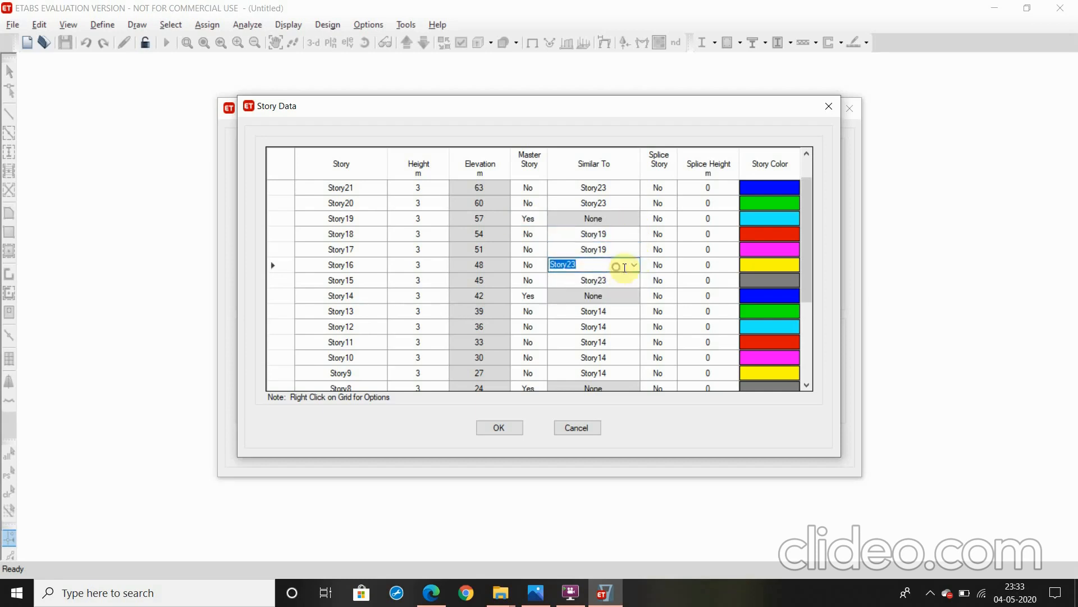
left_click(633, 265)
left_click(590, 293)
left_click(614, 283)
left_click(634, 280)
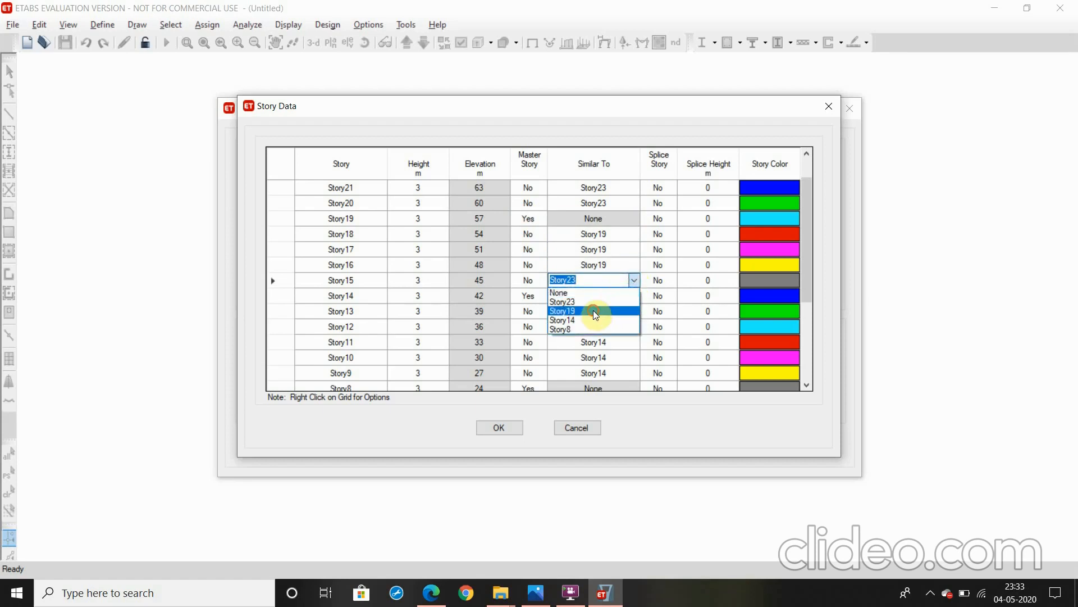
left_click(593, 310)
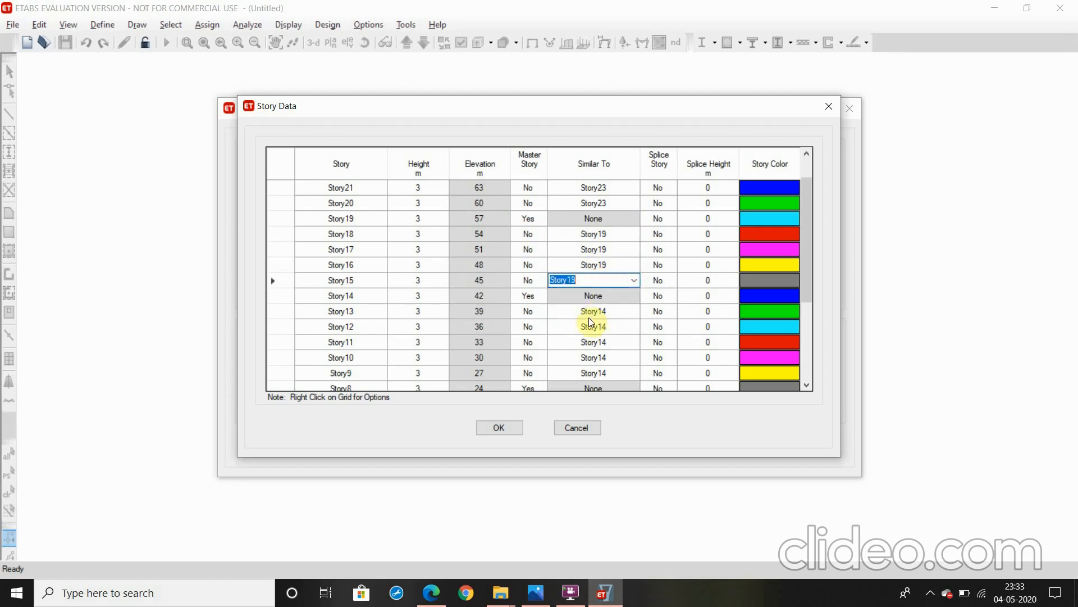
Review and accept the custom story data, and create the model from the Grid Only template
scroll(568, 363, "down", 3)
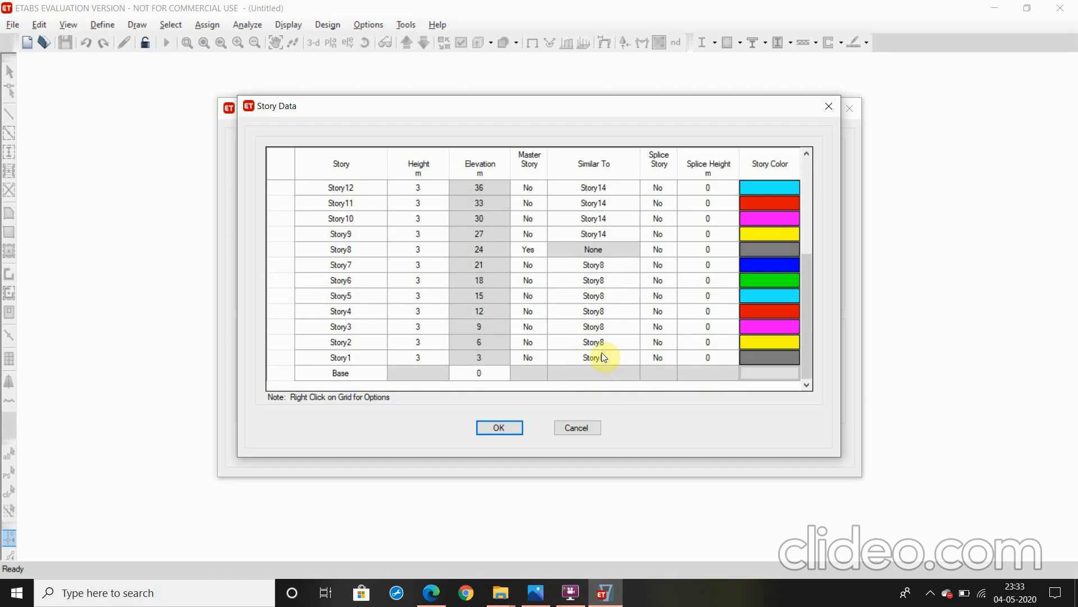
scroll(597, 327, "up", 3)
scroll(583, 339, "up", 1)
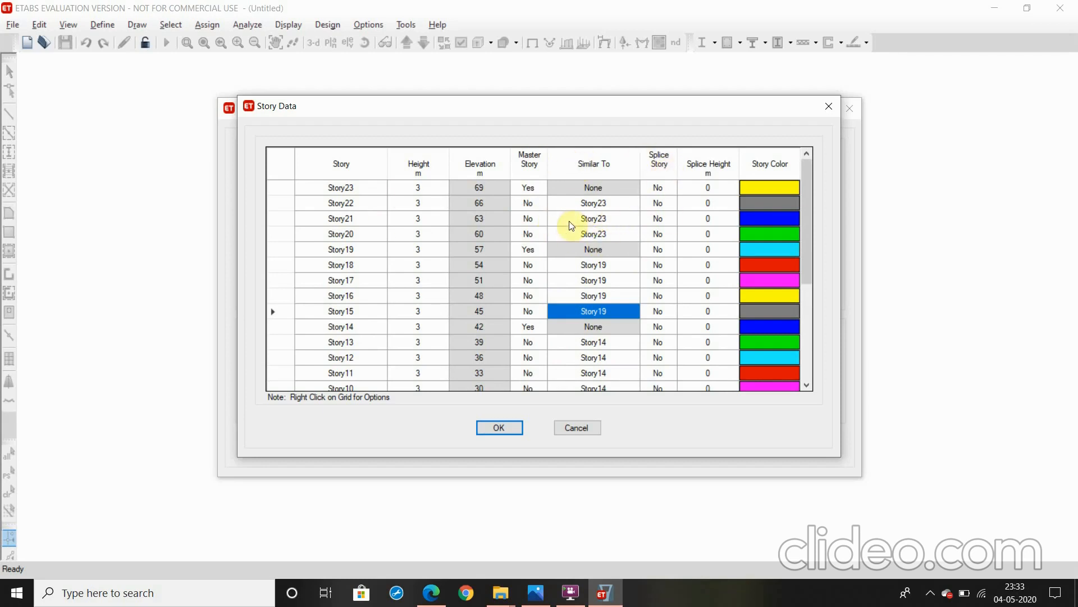
left_click(501, 428)
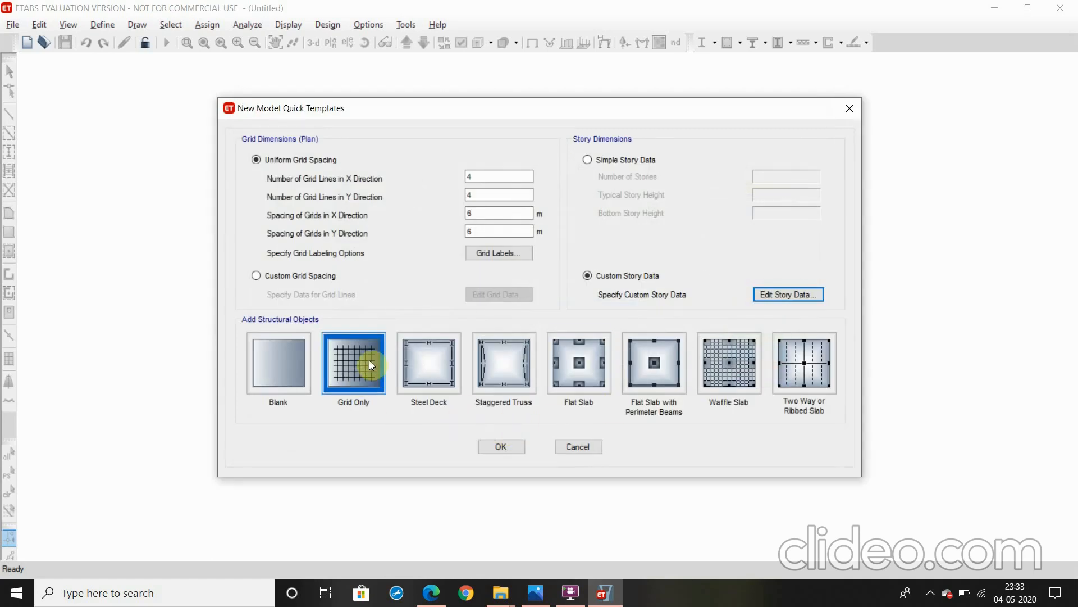
left_click(494, 443)
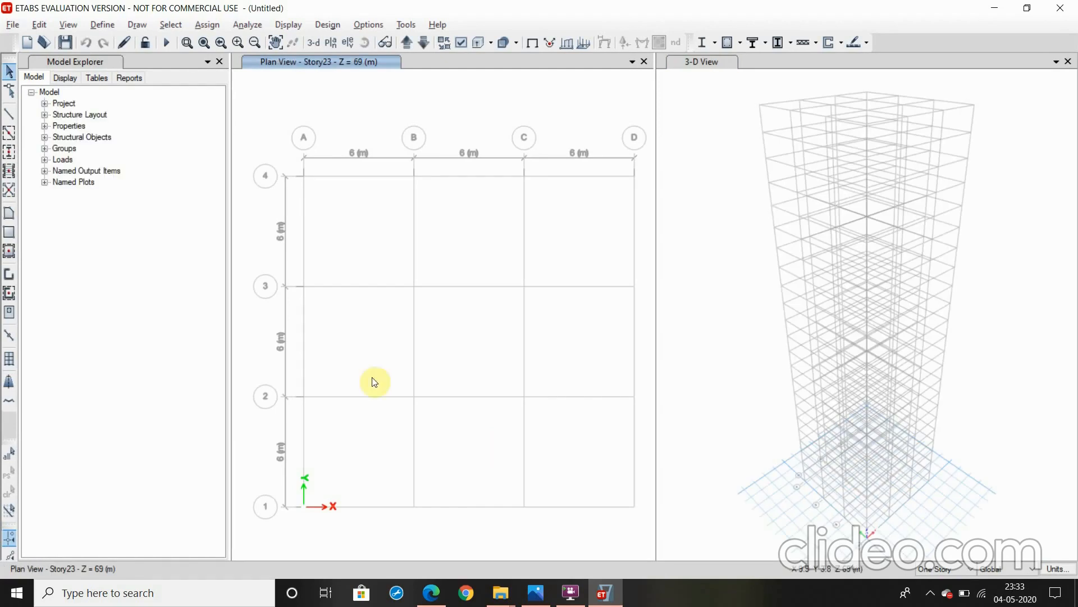
Add a new material from the India region: concrete, Indian standard, grade M40, keeping its default property data
left_click(112, 27)
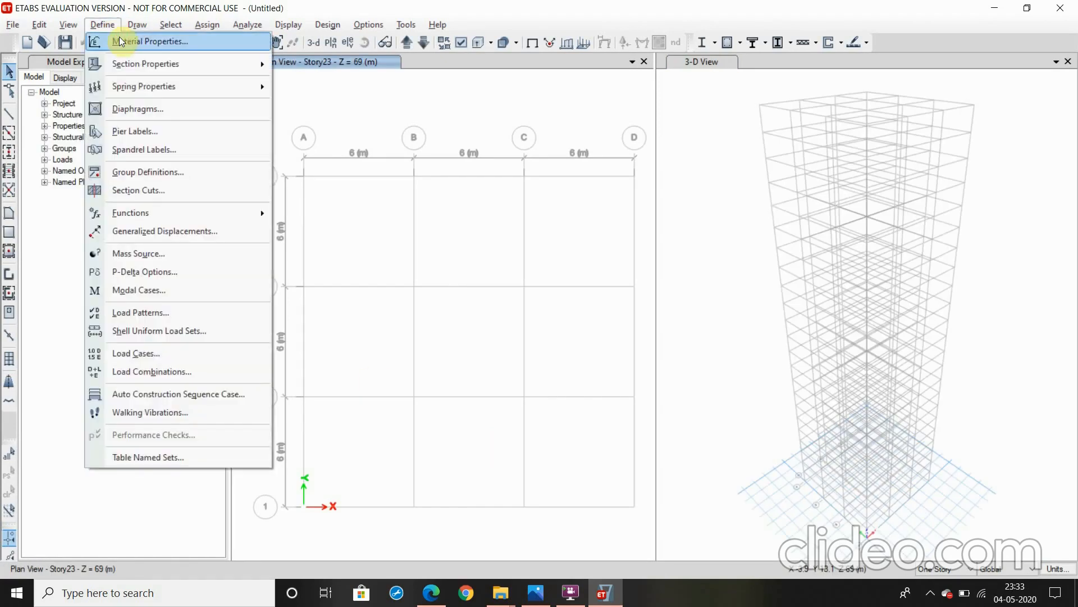
left_click(119, 41)
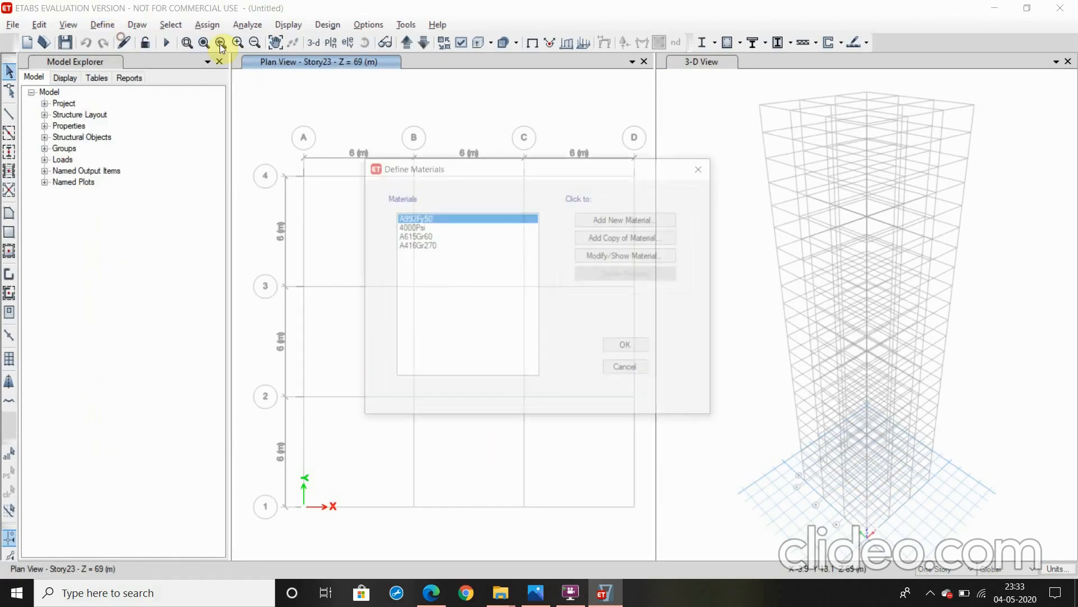
left_click(612, 219)
left_click(559, 255)
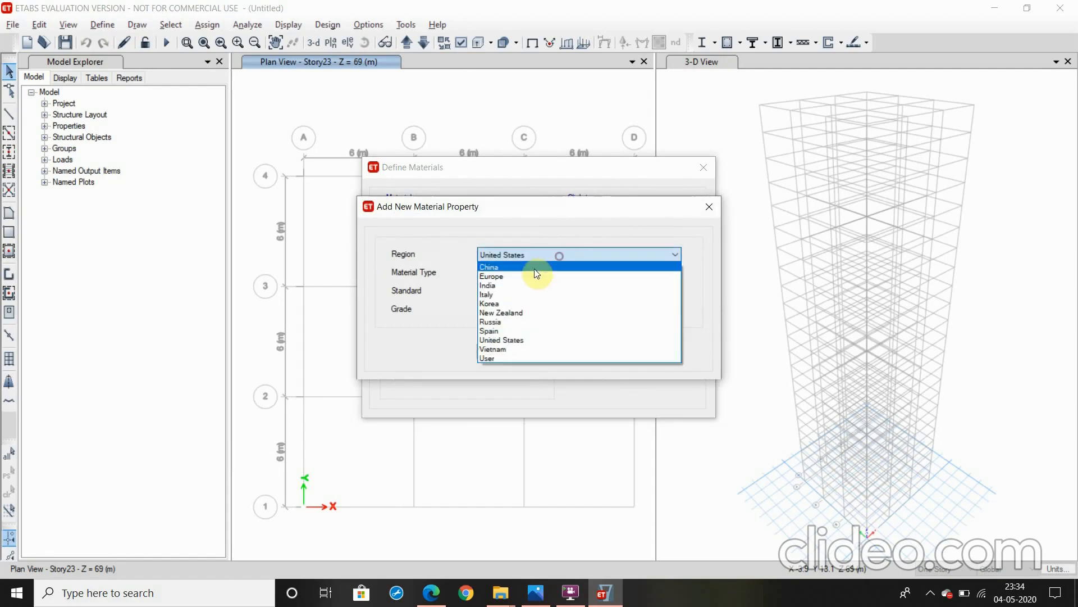
left_click(521, 284)
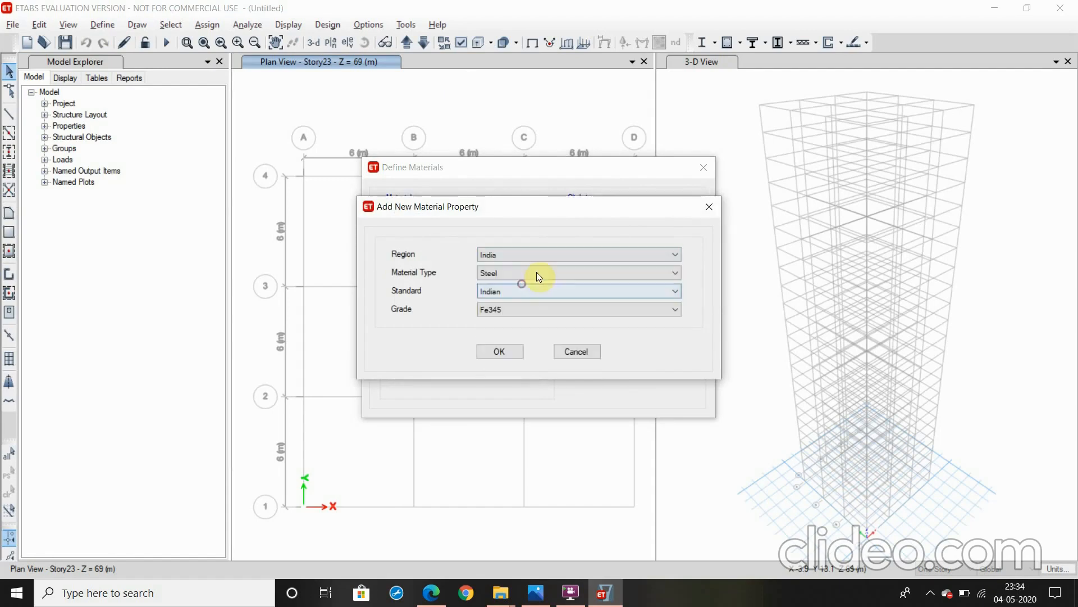
left_click(537, 272)
left_click(519, 293)
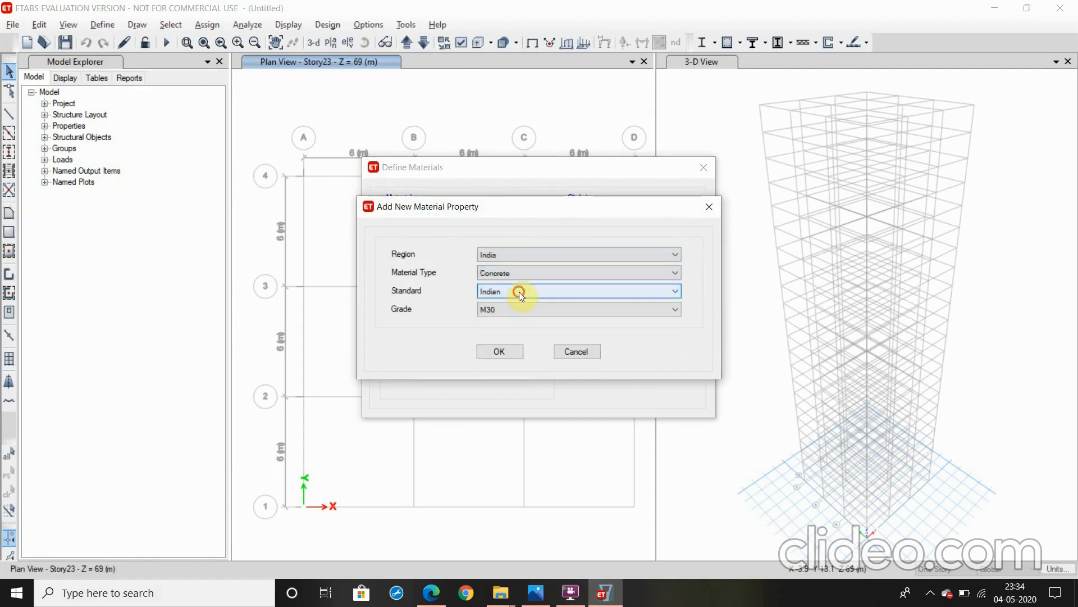
left_click(519, 291)
left_click(532, 304)
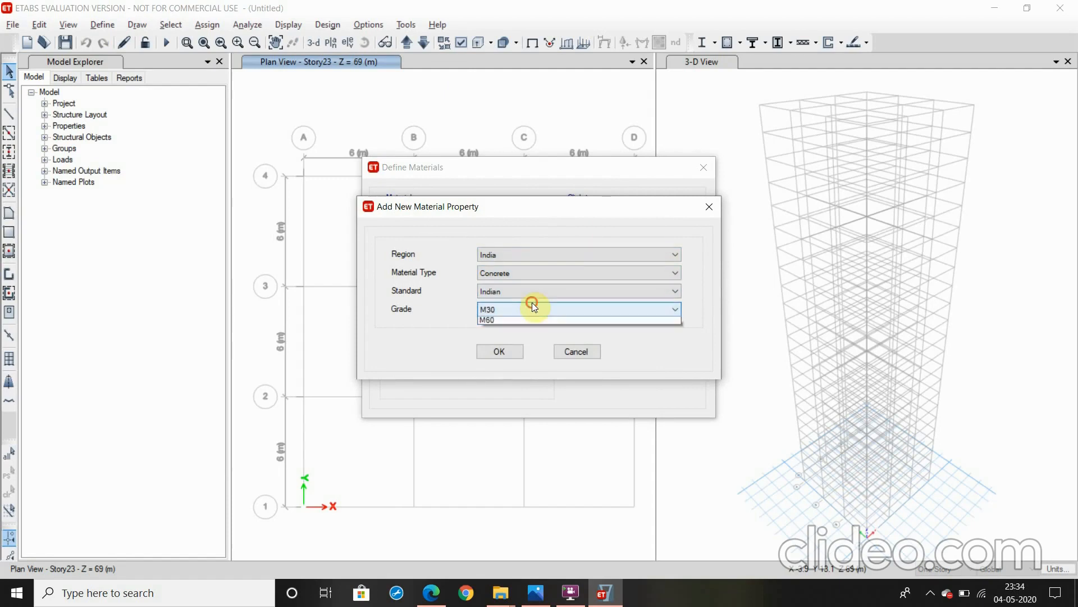
left_click(532, 307)
left_click(512, 365)
left_click(499, 352)
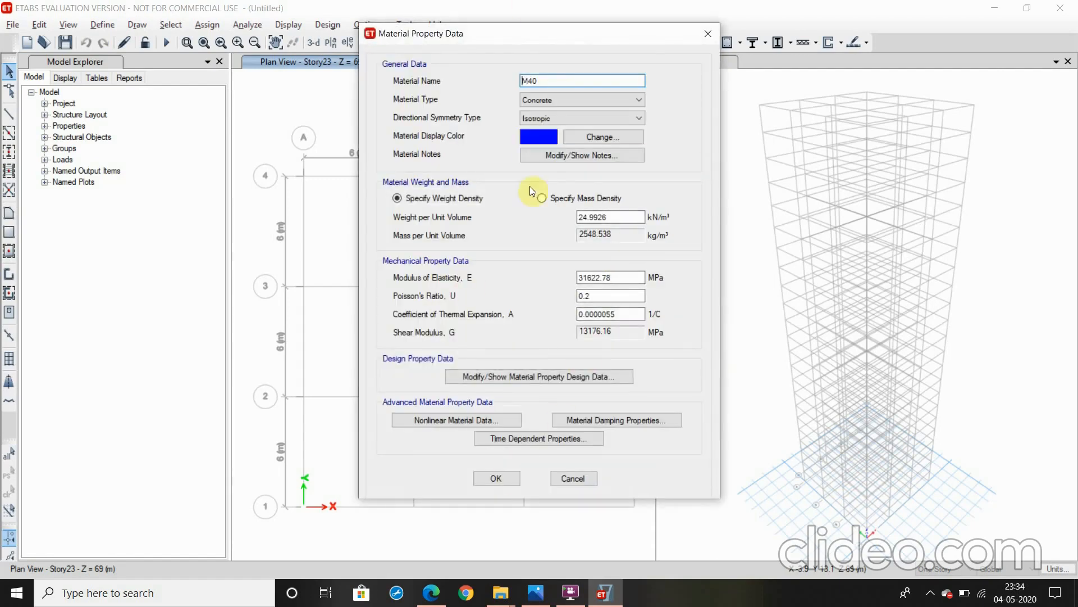
left_click(509, 477)
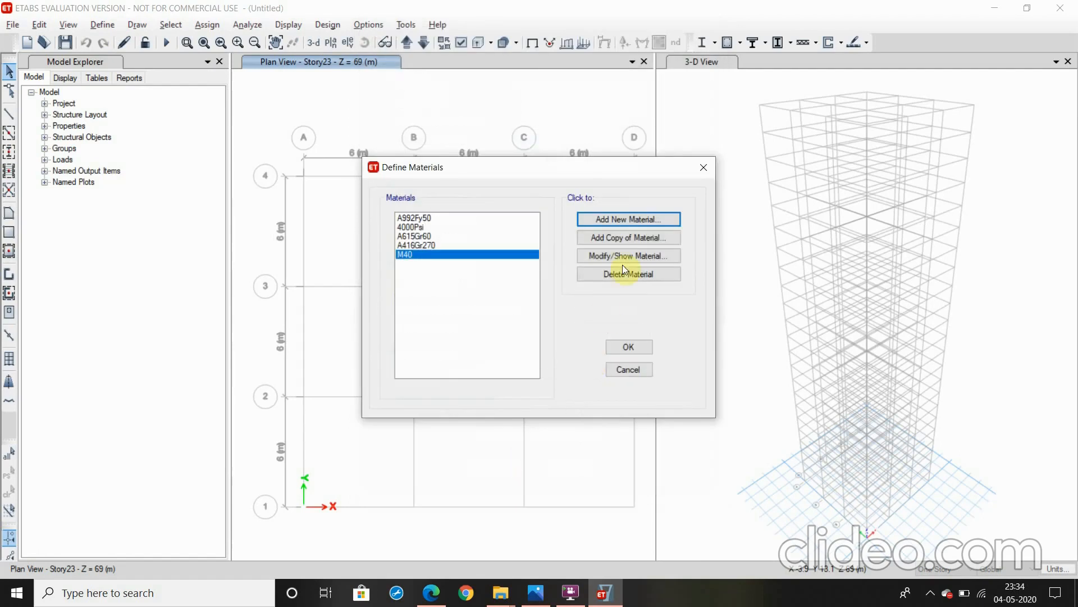
Add an Indian rebar material of HYSD Grade 500 with its default property data
left_click(629, 218)
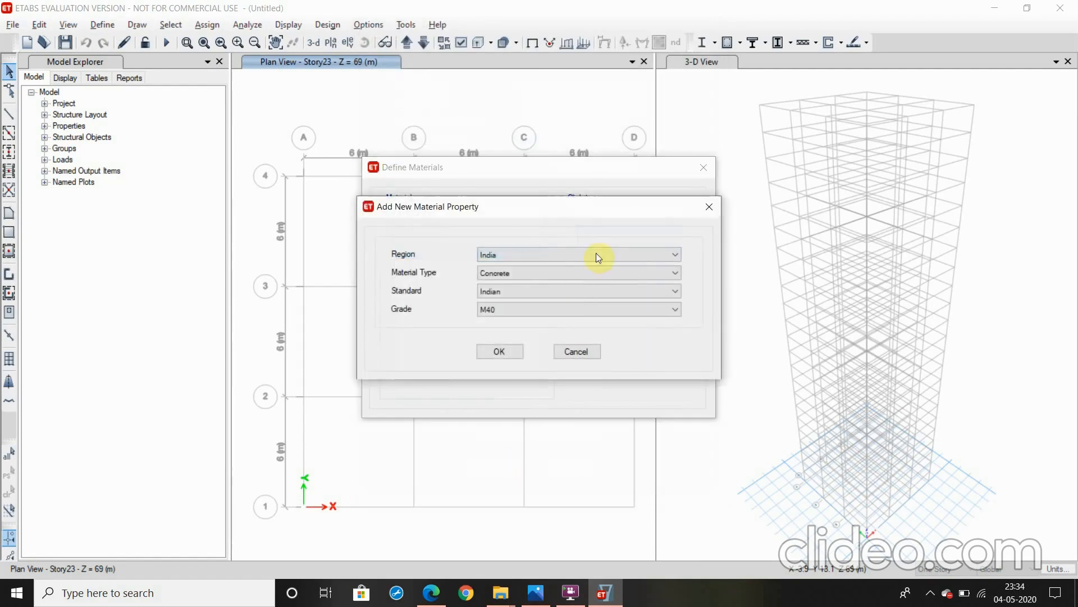
left_click(574, 272)
left_click(574, 321)
left_click(576, 310)
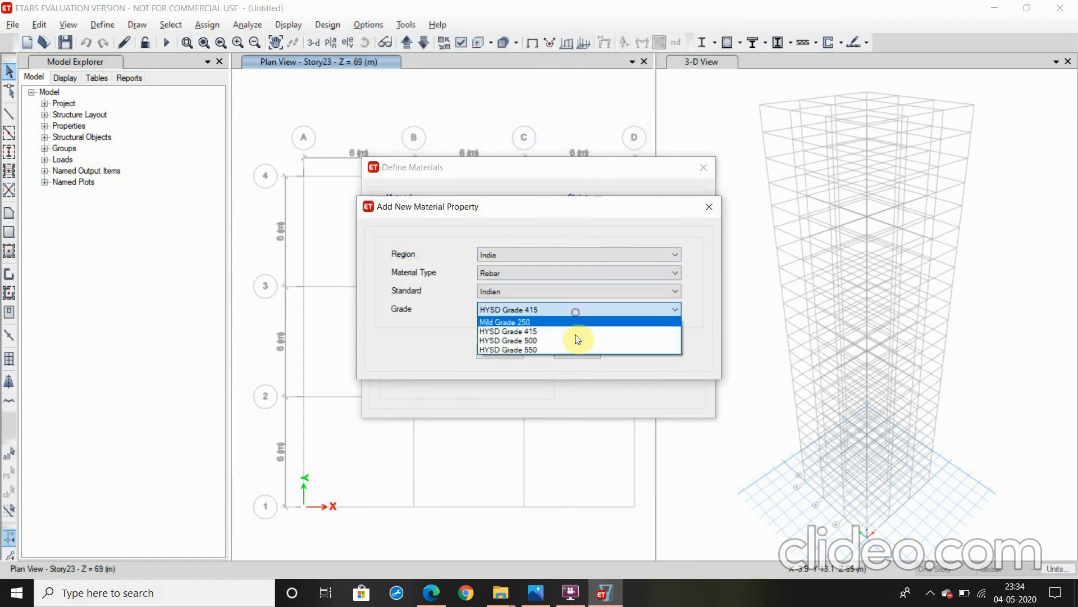
left_click(571, 346)
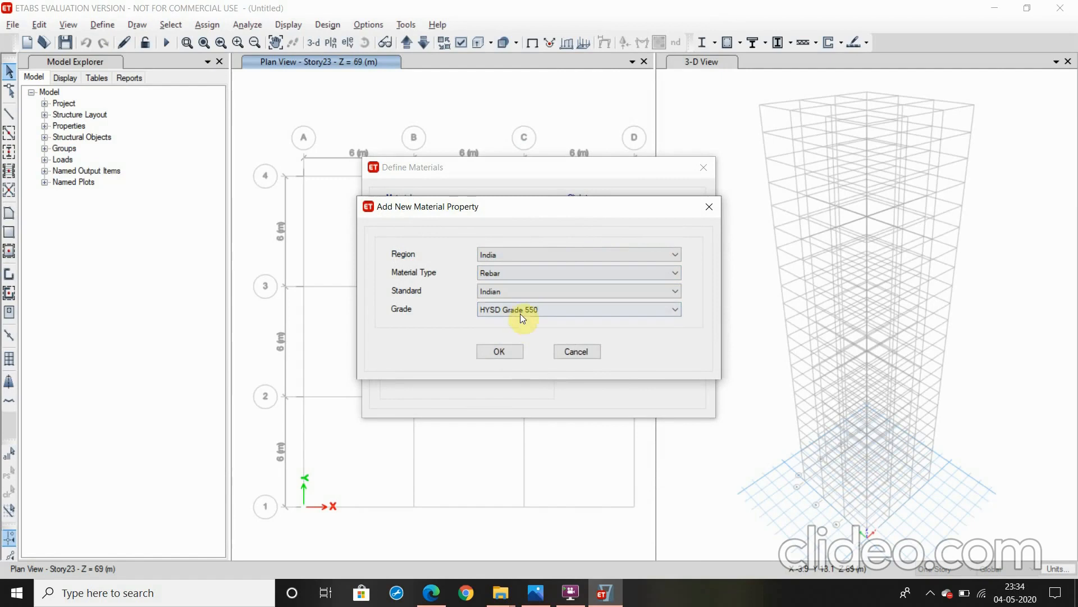
left_click(521, 312)
left_click(507, 340)
left_click(498, 347)
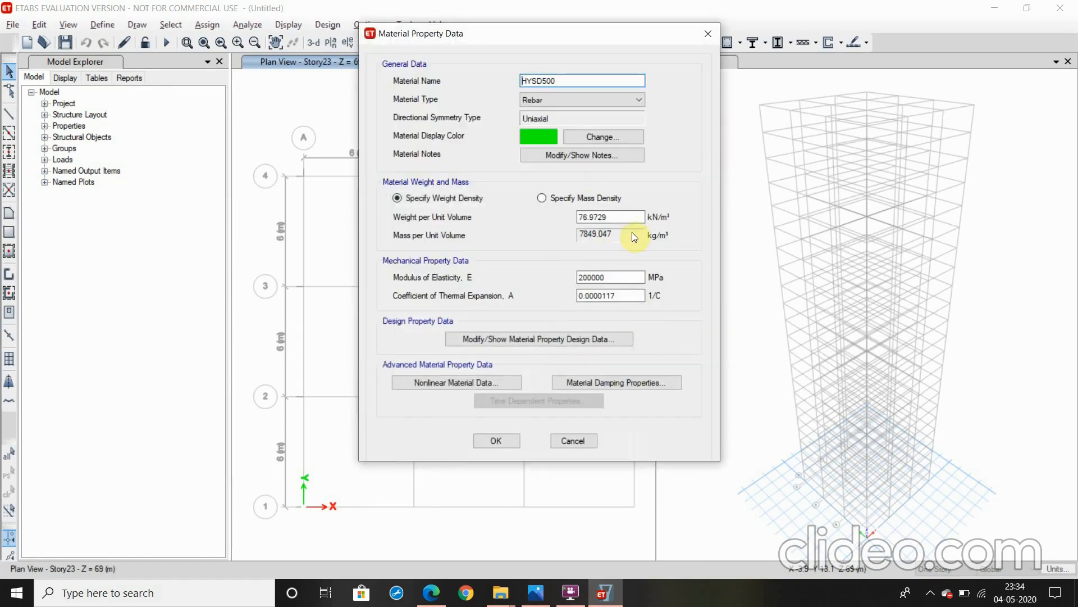
left_click(482, 439)
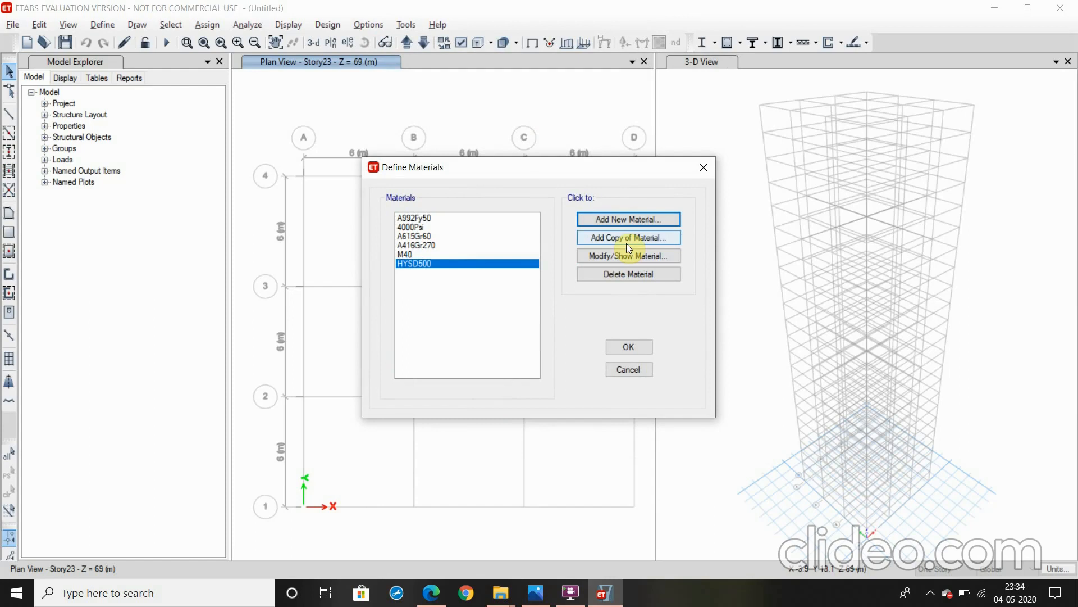
Add an Indian rebar material of Mild Grade 250 and accept the material definitions
left_click(621, 219)
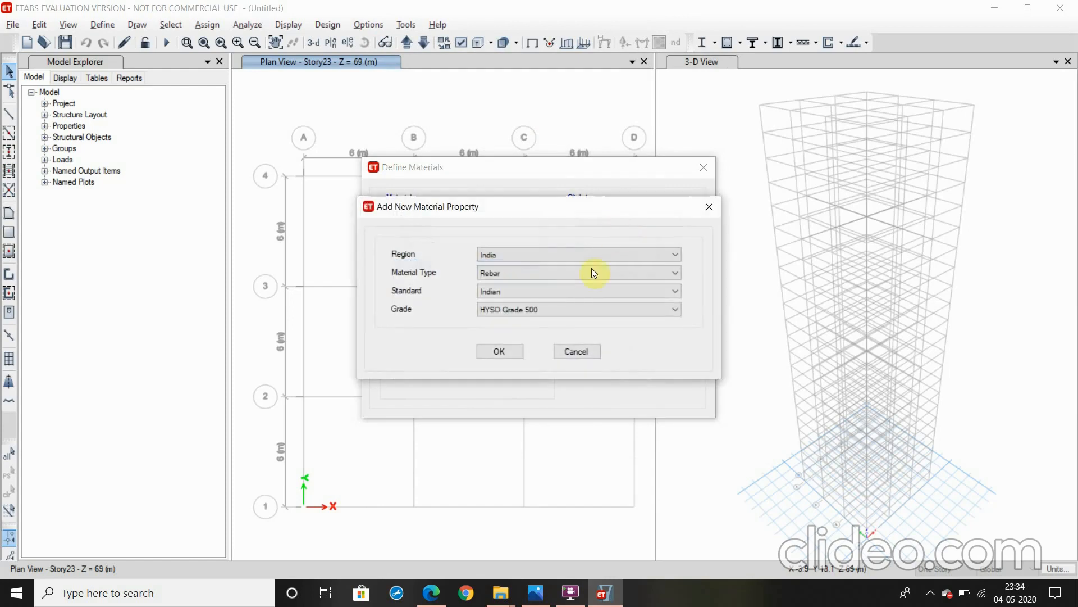
left_click(558, 308)
left_click(559, 324)
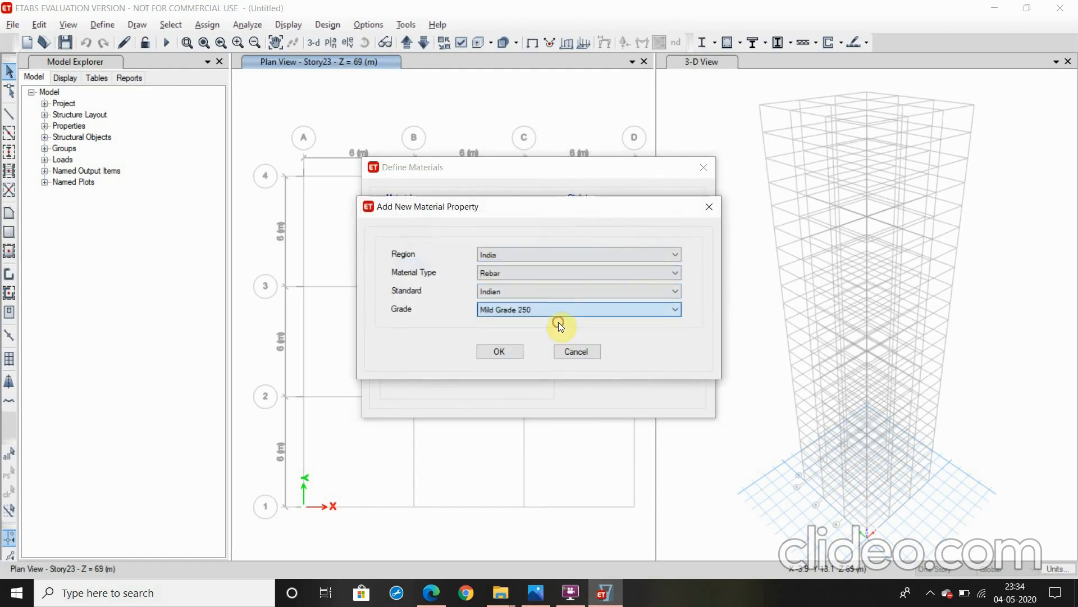
left_click(491, 350)
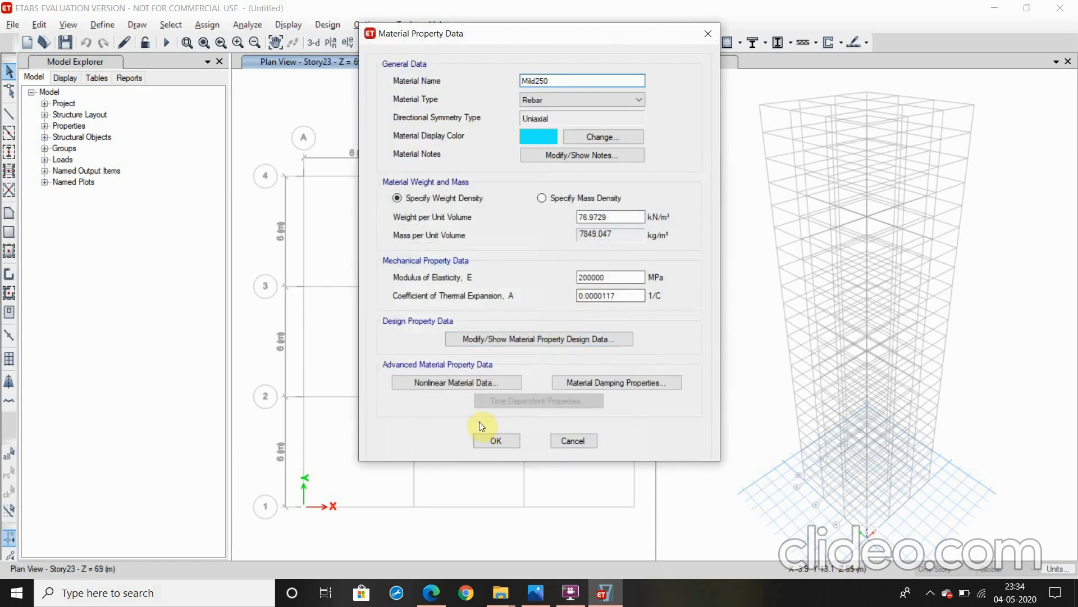
left_click(487, 436)
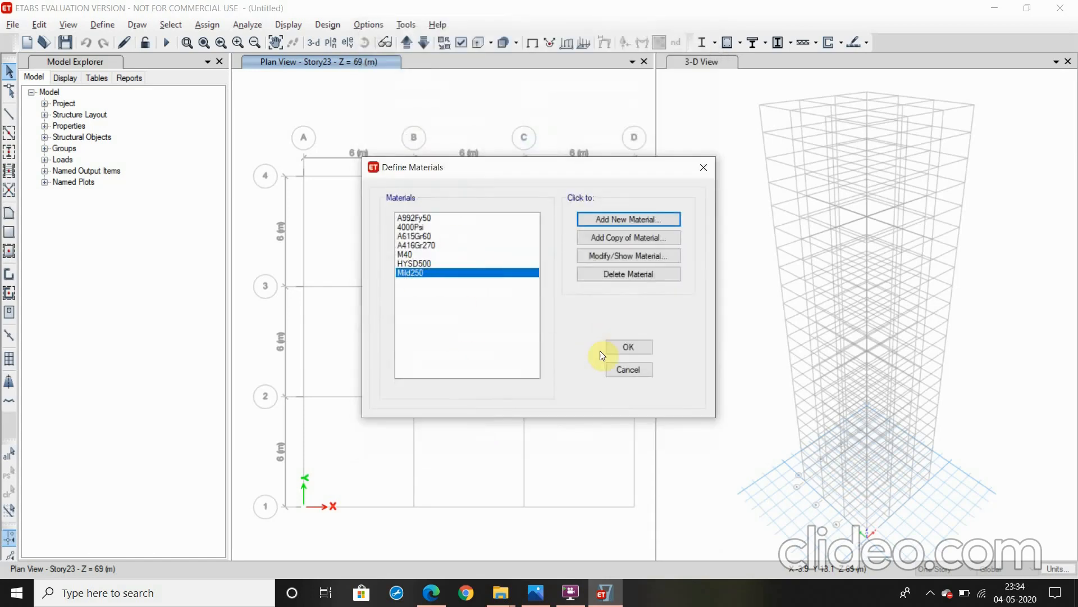
left_click(618, 348)
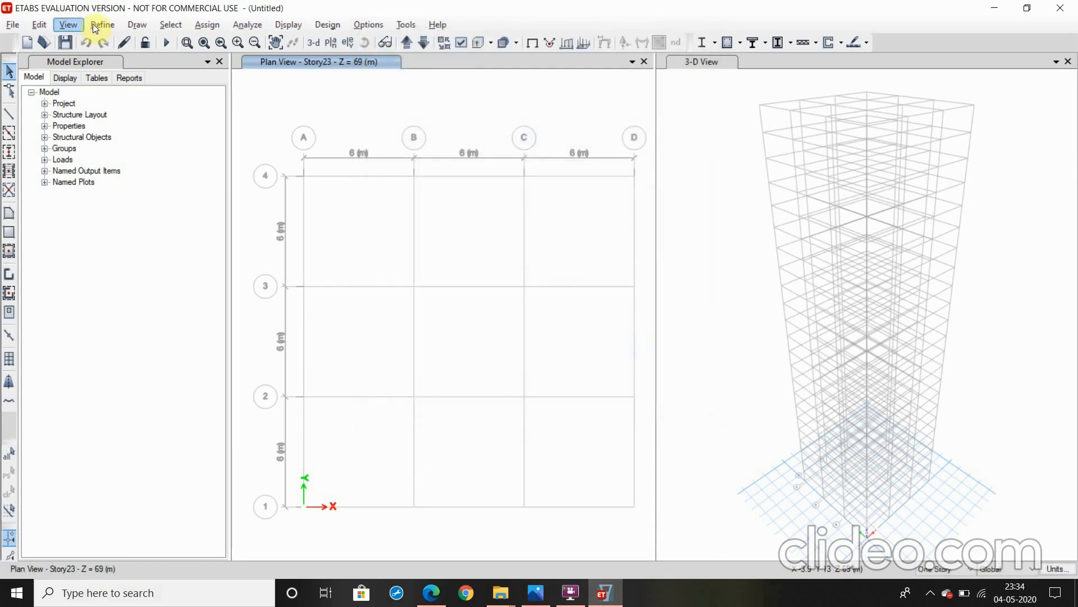
Create a new concrete rectangular frame section named C 500x500 and assign it the M40 material
left_click(94, 24)
mouse_move(155, 63)
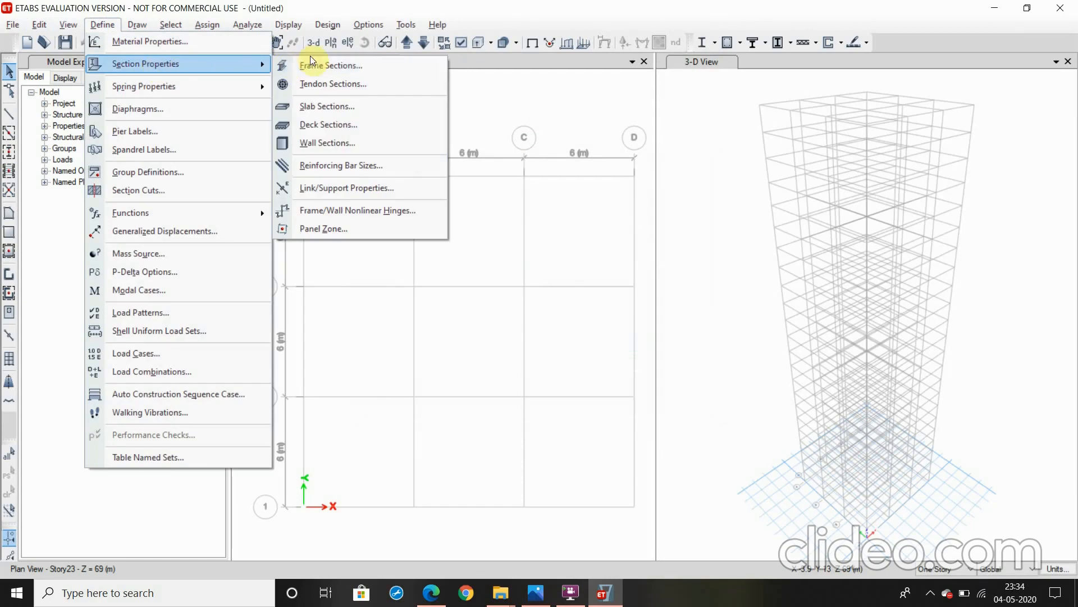
left_click(323, 66)
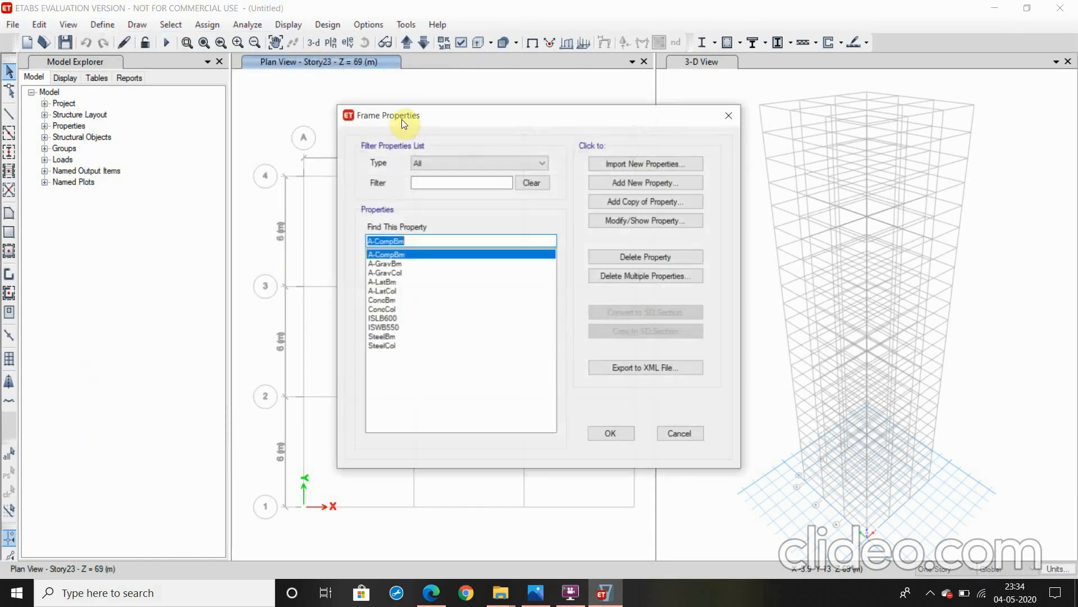
left_click(642, 183)
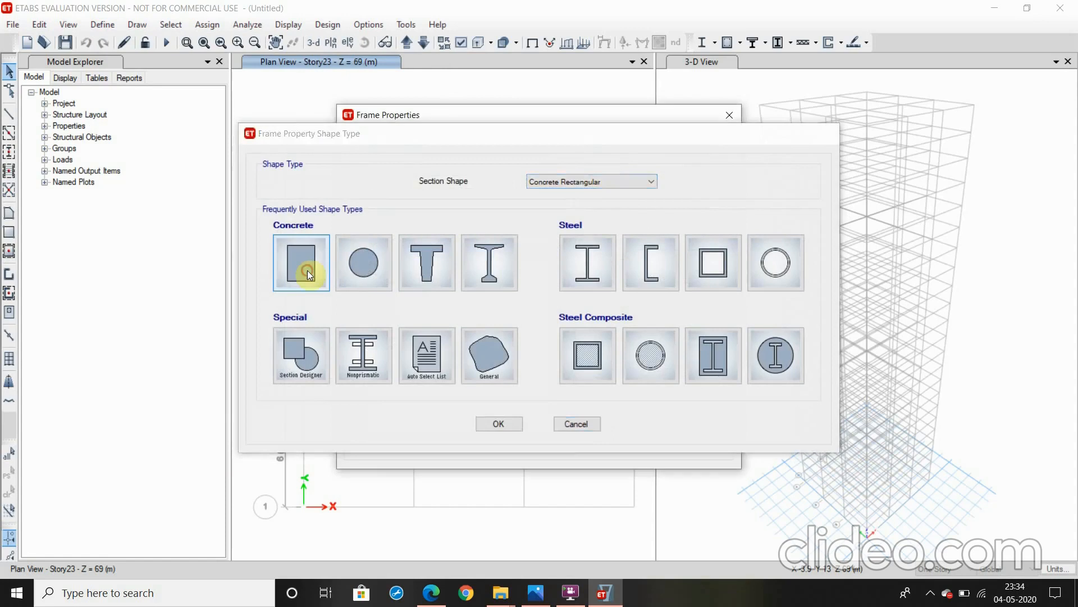
left_click(308, 271)
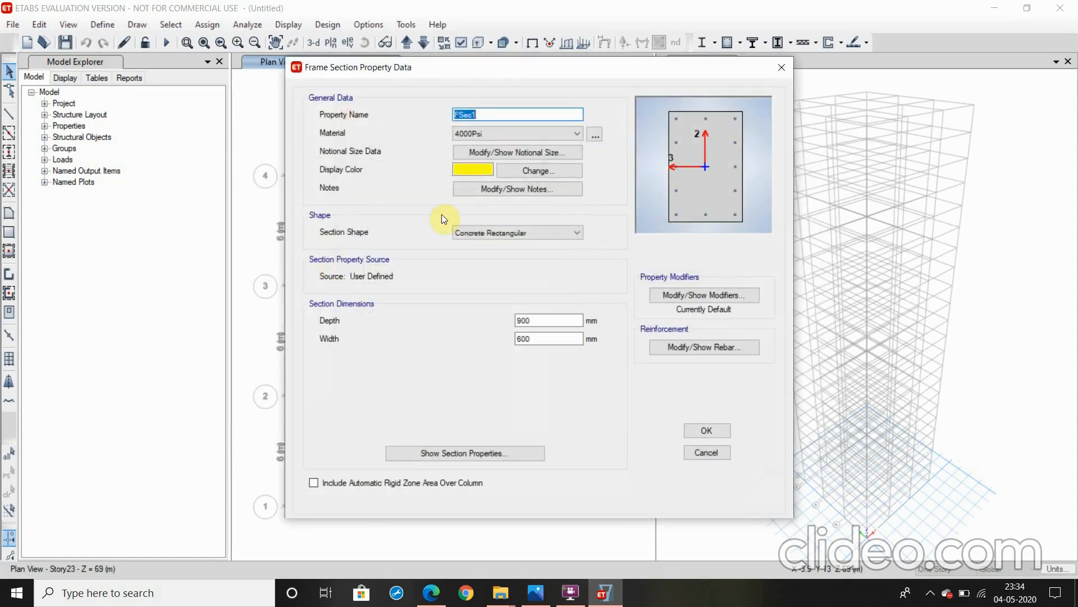
type("C 500x500")
left_click(483, 133)
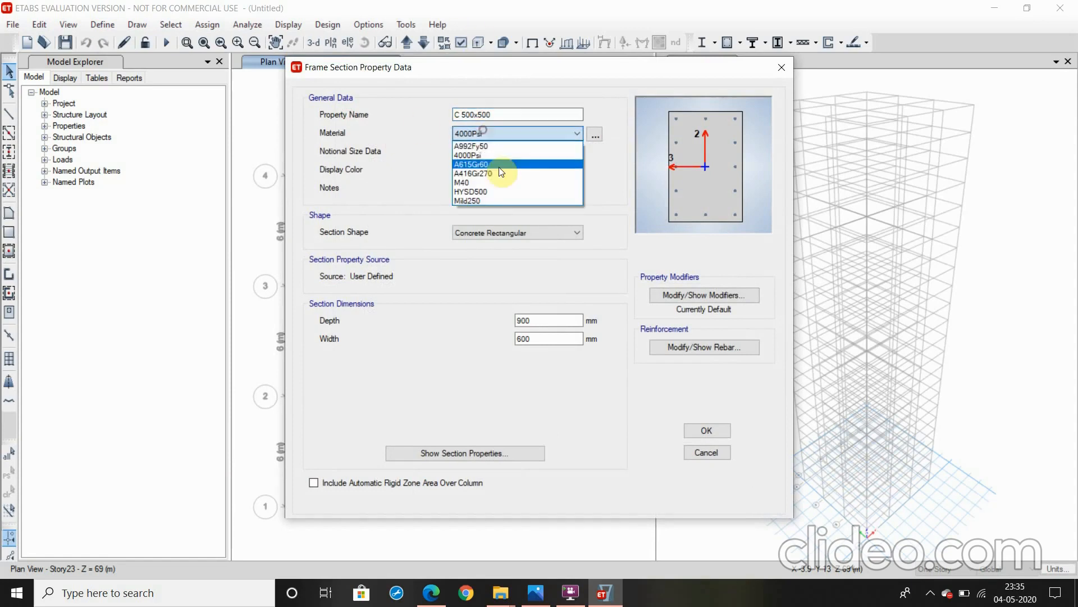
left_click(499, 174)
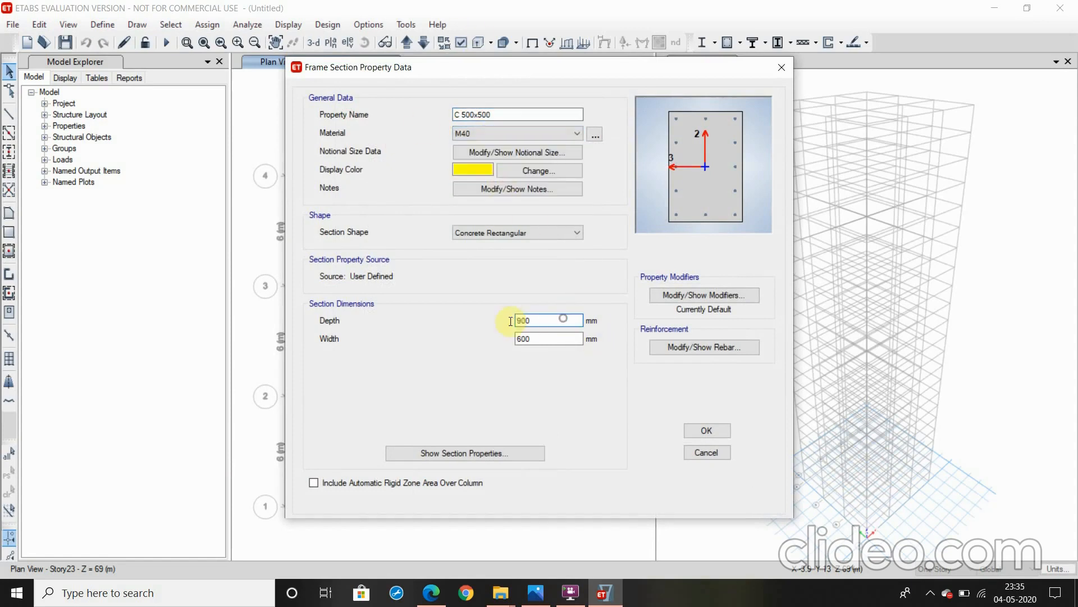
Set both the depth and the width of the C 500x500 section to 500 mm
left_click_drag(566, 318, 483, 343)
type("500")
left_click_drag(553, 338, 502, 347)
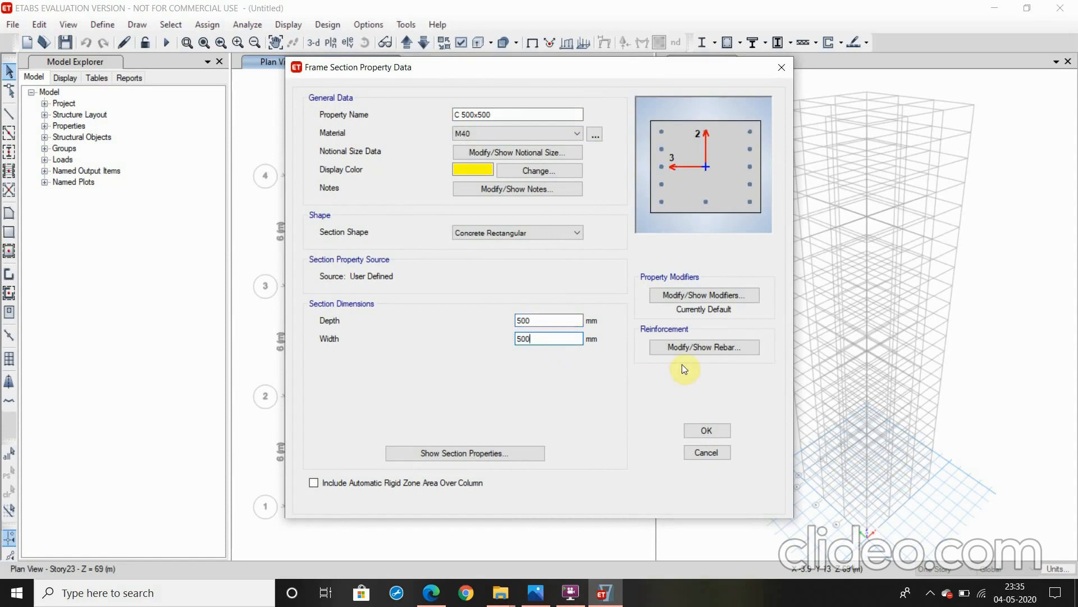
Set the column's longitudinal bars to HYSD500 and its ties to Mild250, and accept the C 500x500 section
left_click(694, 348)
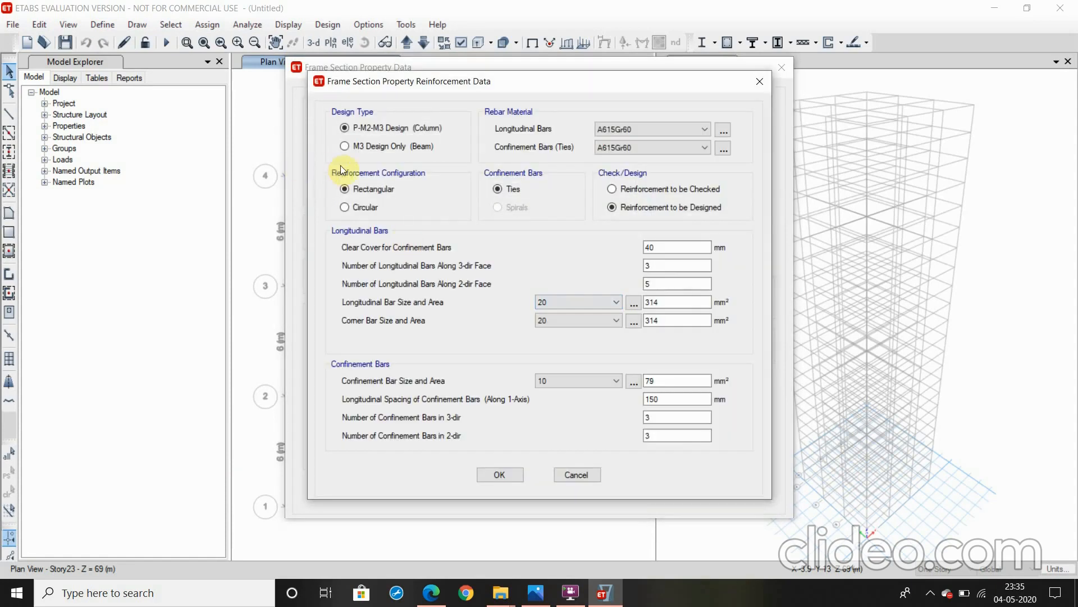
left_click(612, 129)
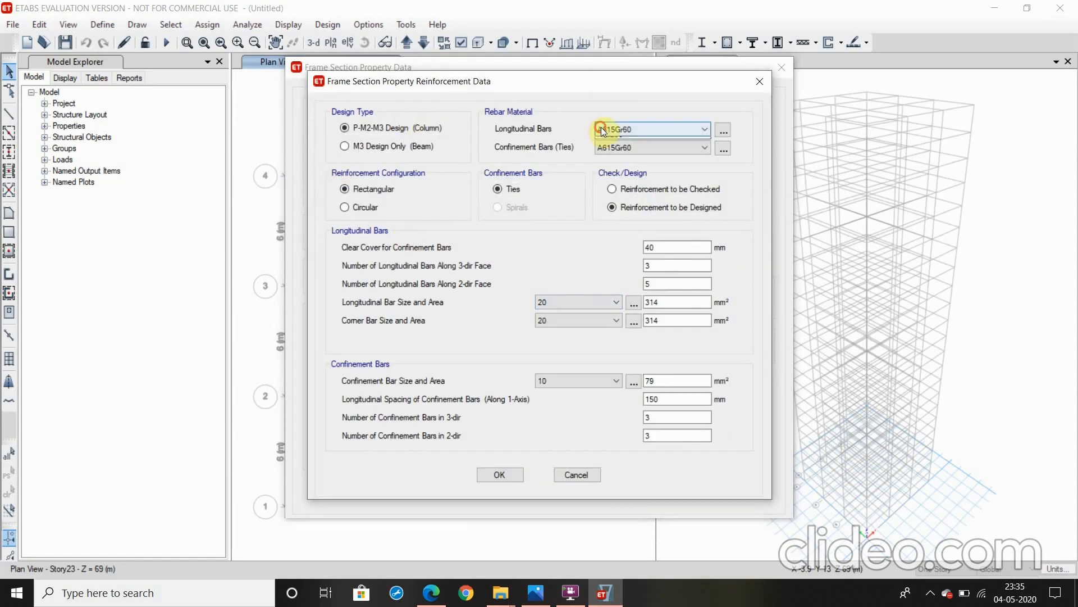
left_click(613, 153)
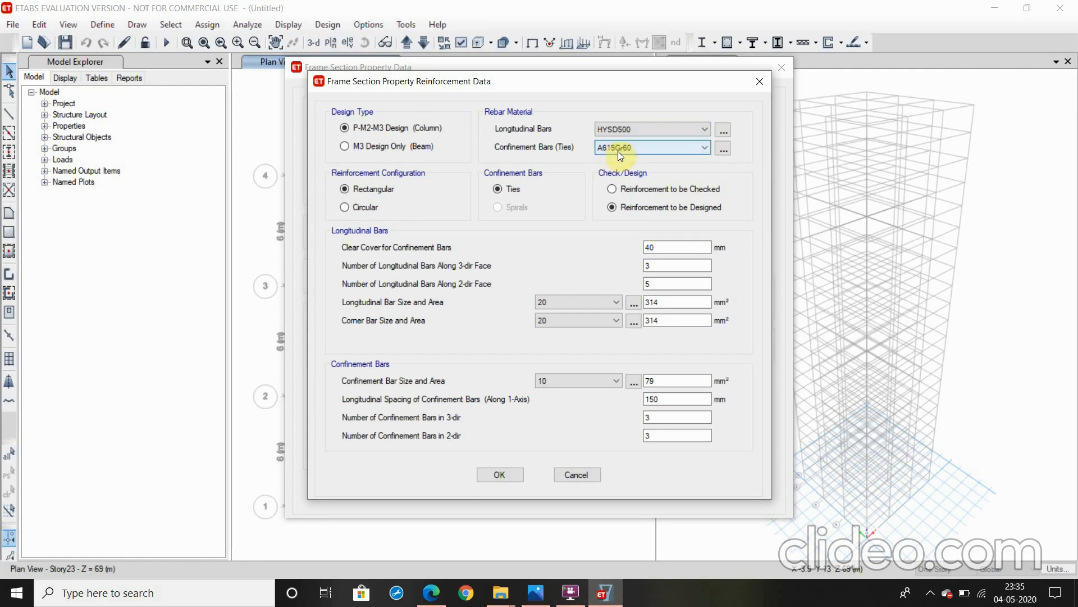
left_click(618, 149)
left_click(625, 177)
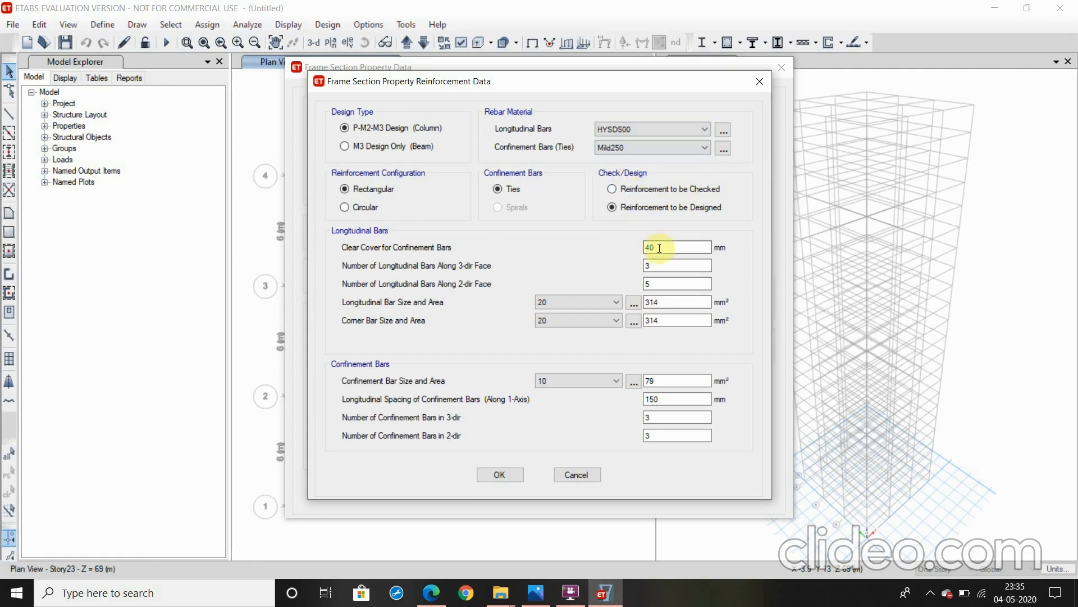
left_click(499, 476)
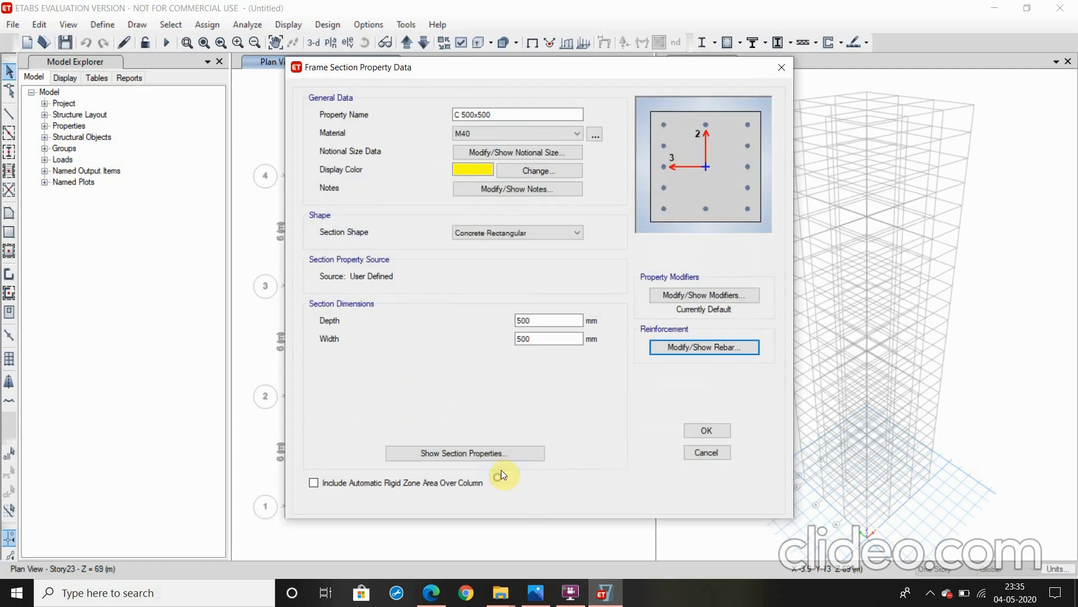
left_click(706, 431)
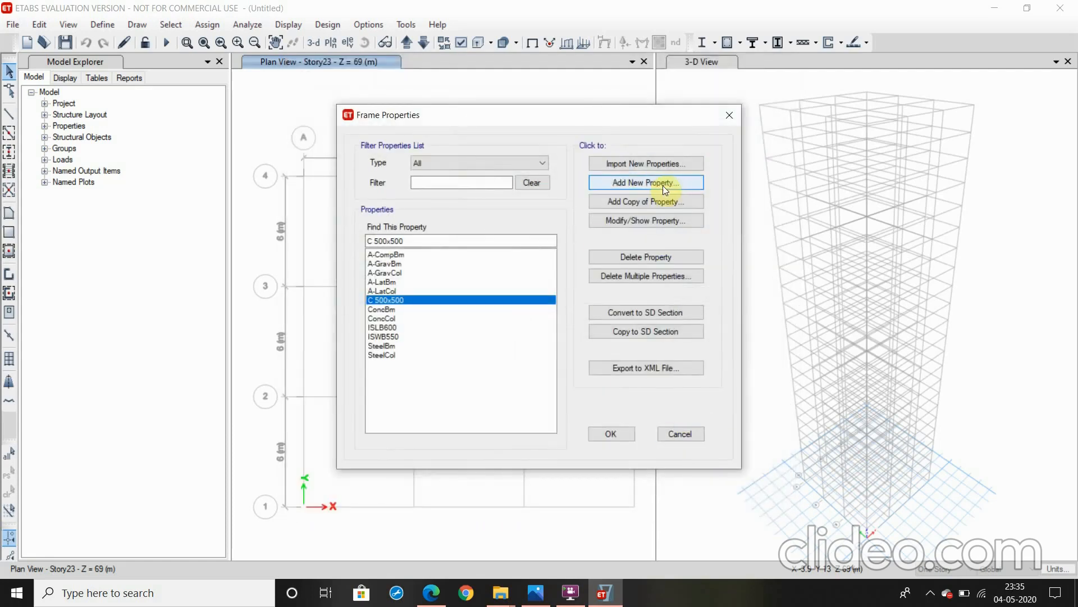
Add a copy of the C 500x500 section named C 550x500, with depth and width both 550 mm
left_click(672, 200)
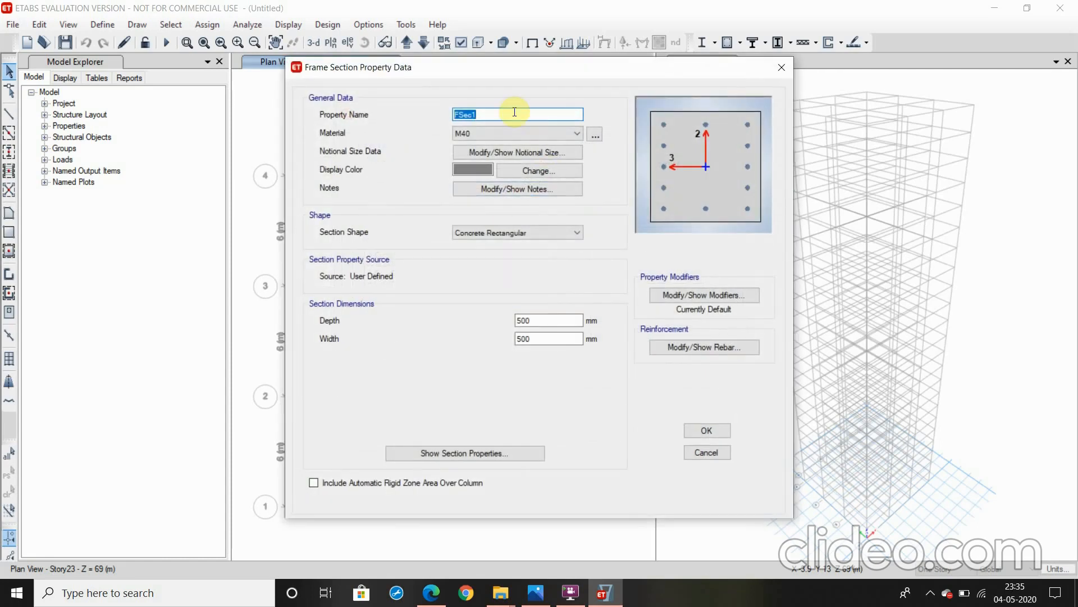
type("C 550")
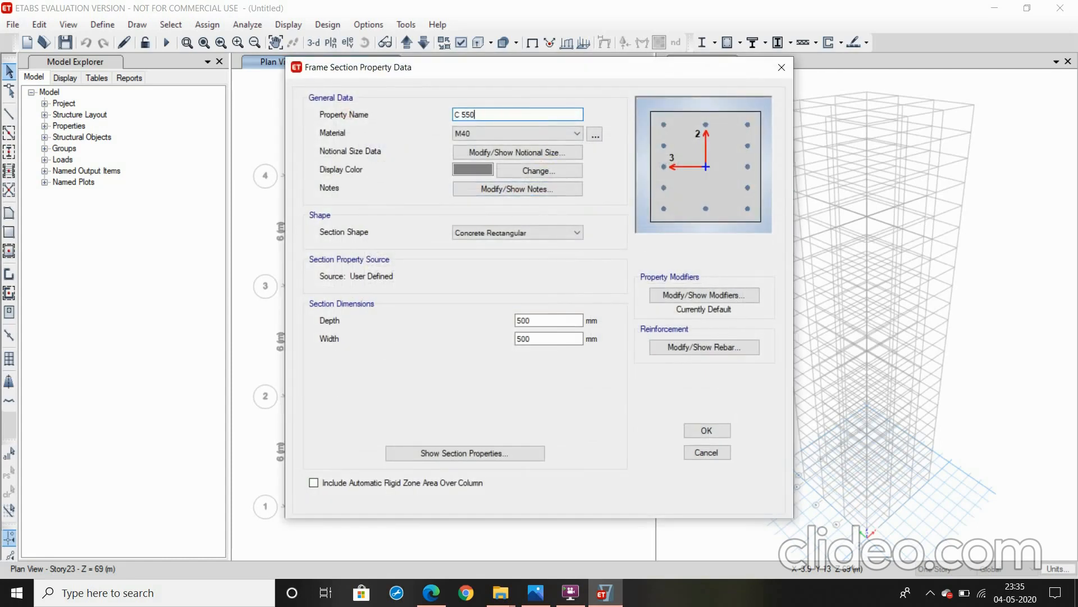
type("x500")
double_click(551, 320)
type("550")
key("Tab")
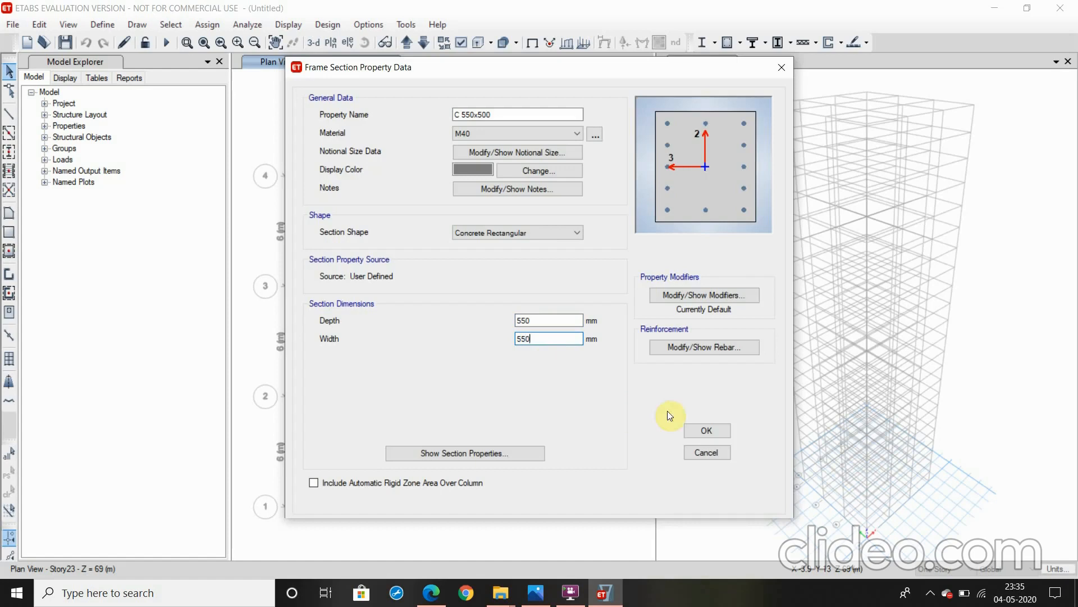
type("550")
left_click(720, 430)
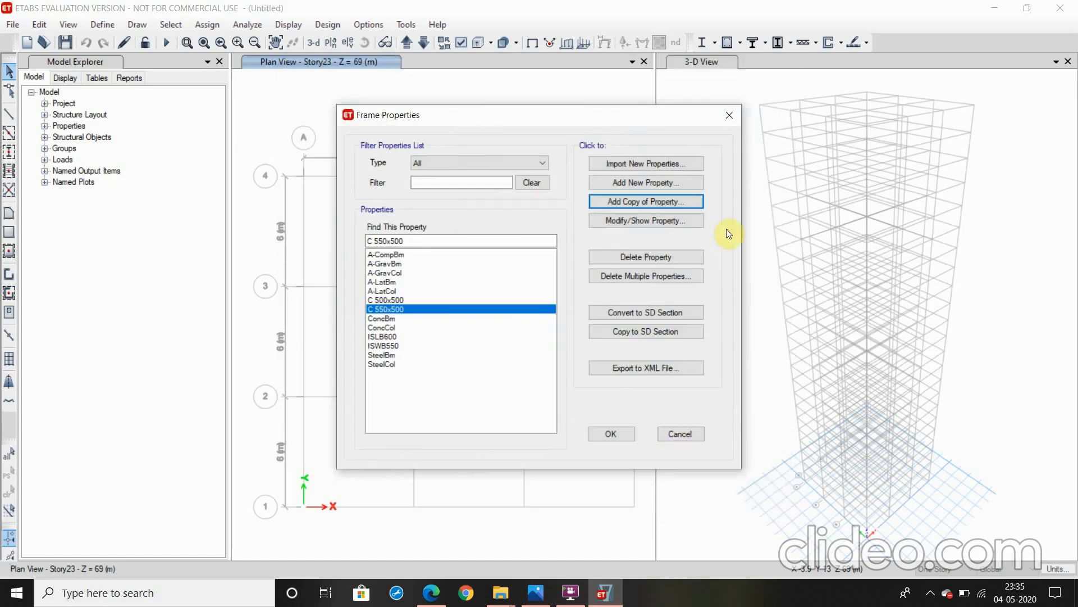
Add a copy of the C 550x500 section named C 600x600, with depth and width both 600 mm
left_click(674, 198)
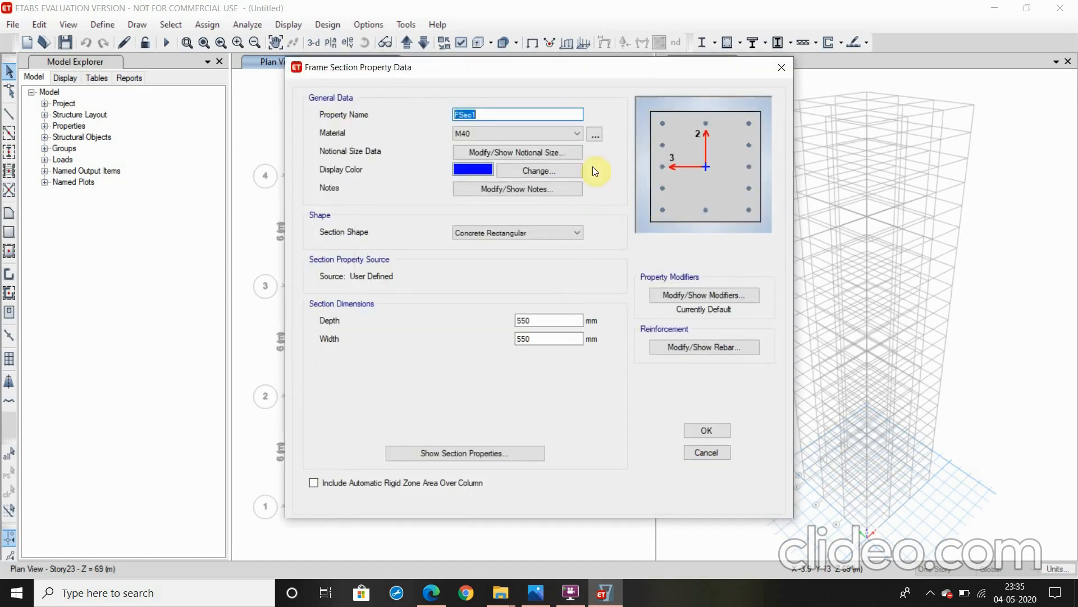
type("C 600x600")
double_click(552, 321)
type("600")
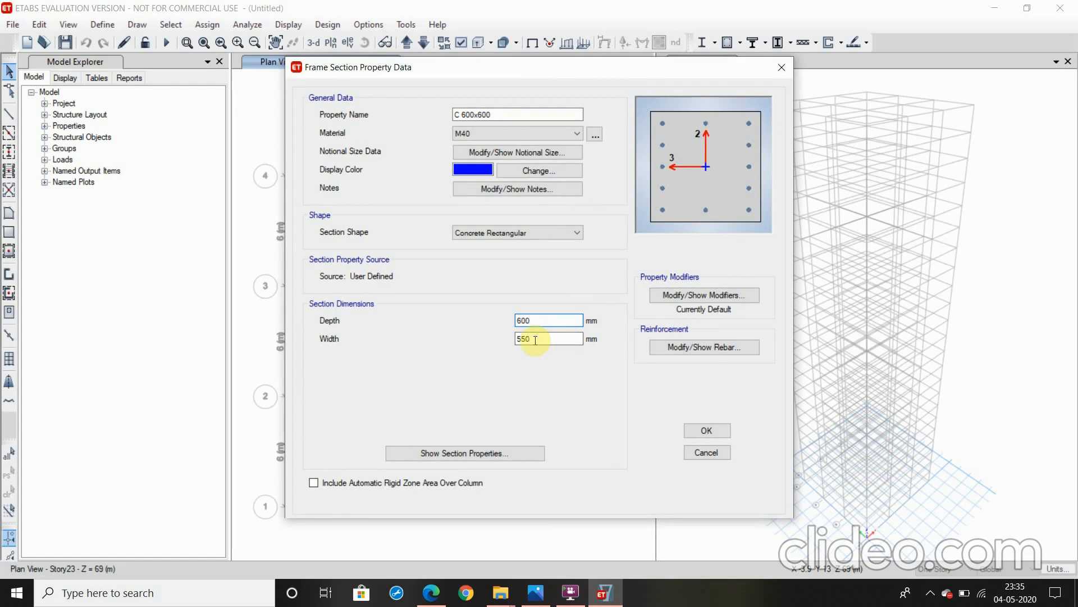
left_click_drag(535, 339, 489, 337)
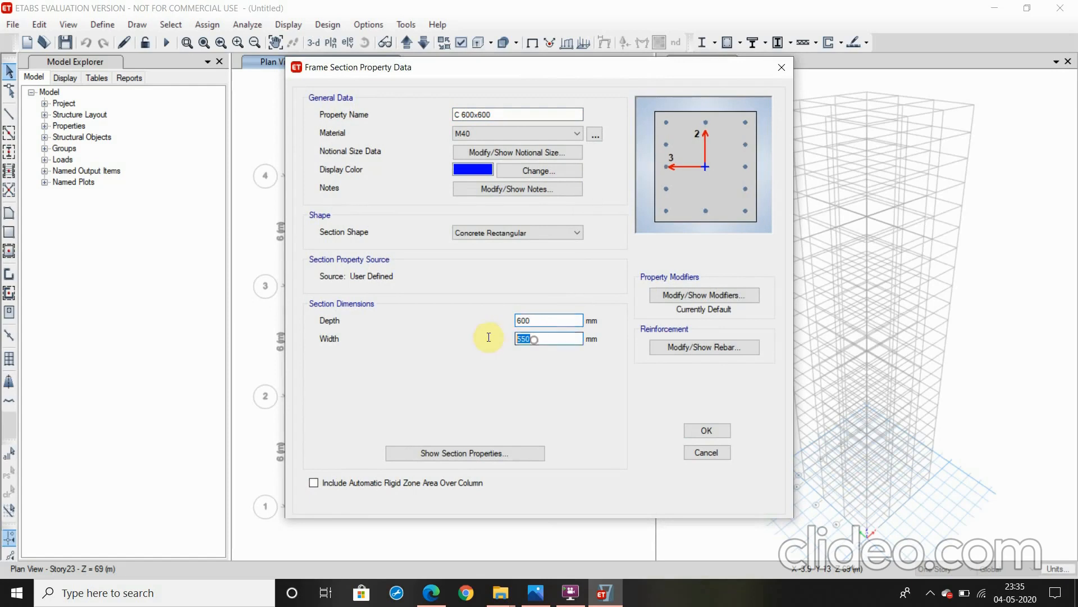
type("600")
left_click(703, 433)
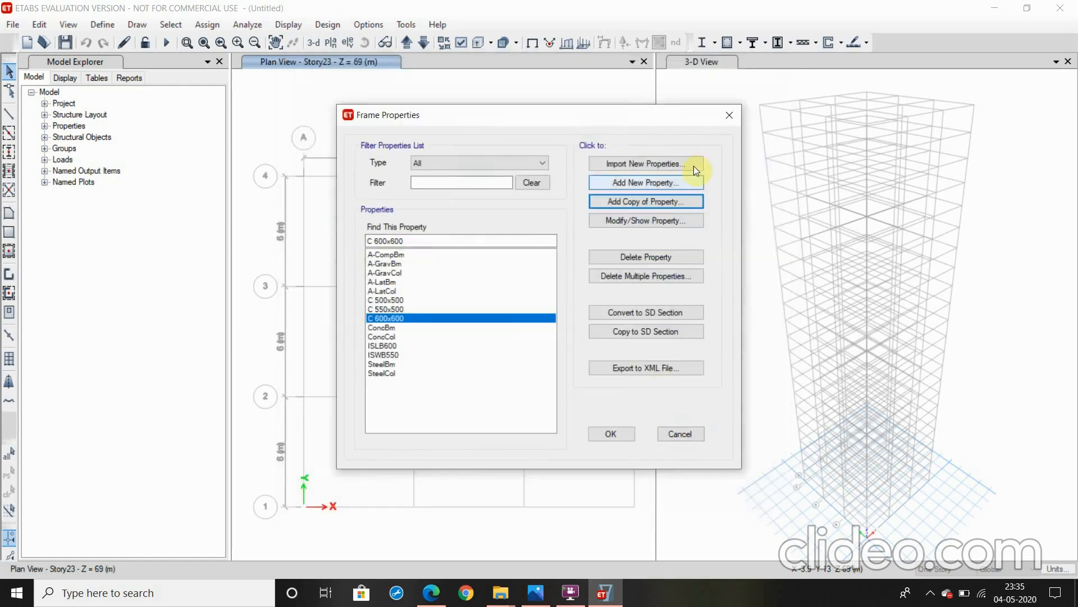
Create a new concrete rectangular frame section named B 500x300 and assign it the M40 material
left_click(662, 184)
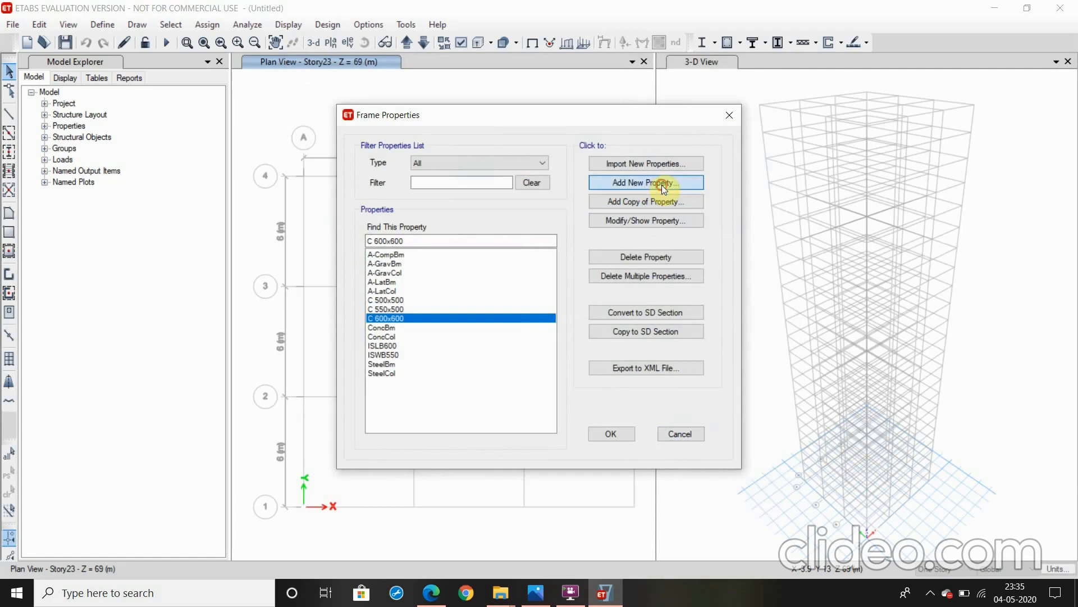
left_click(304, 264)
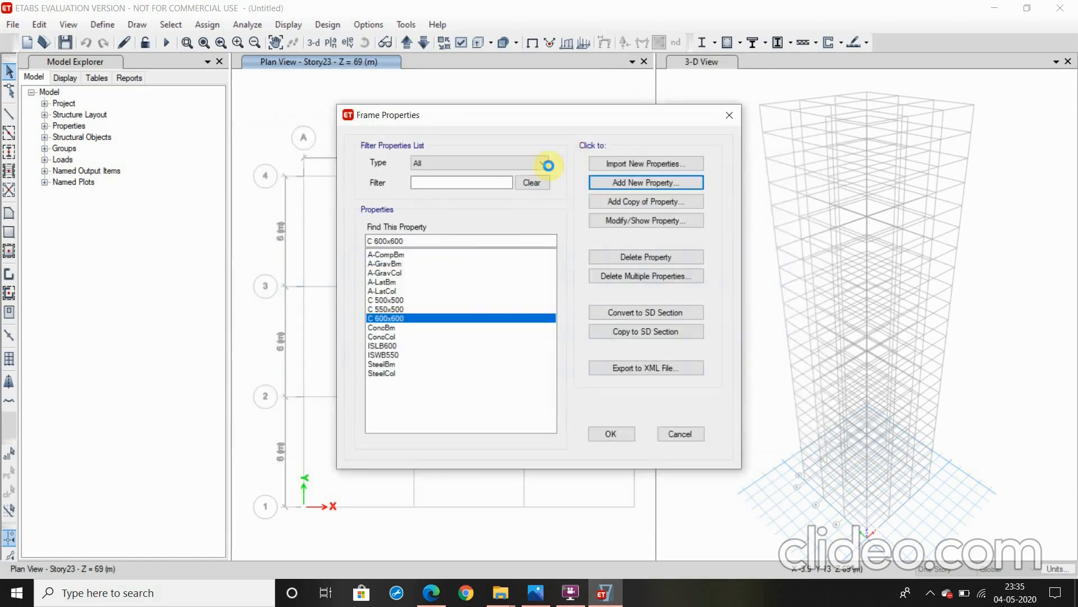
type("B")
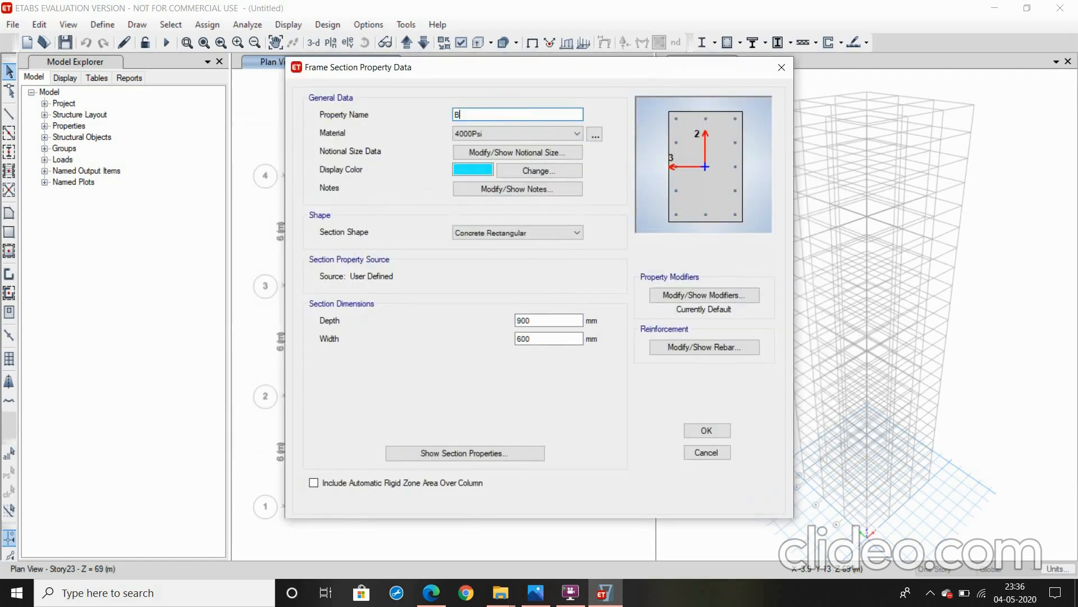
type(" 500x300")
left_click(466, 134)
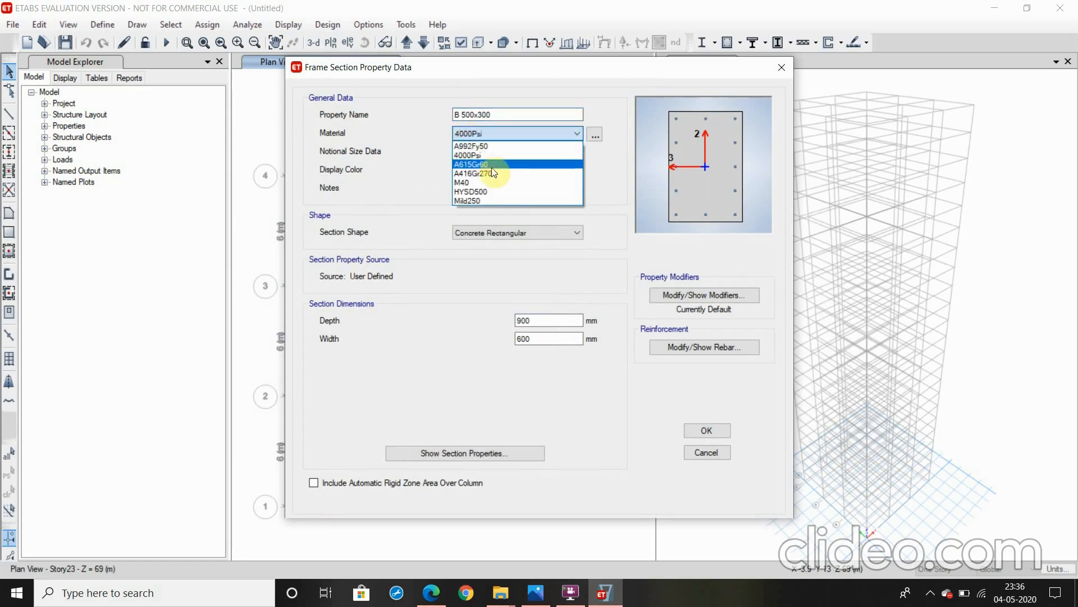
left_click(482, 181)
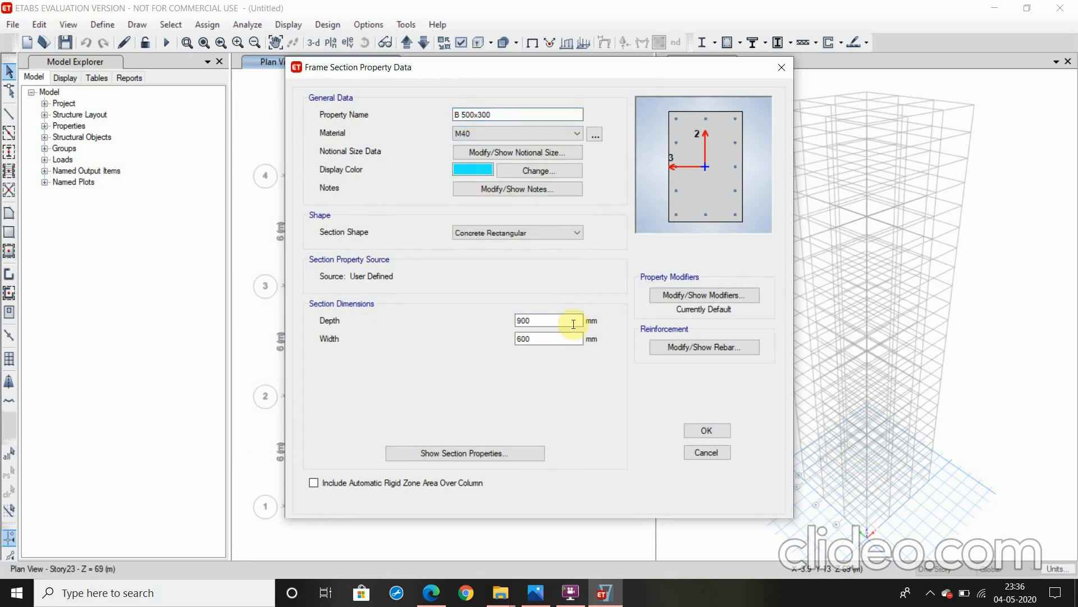
Set the B 500x300 section's depth to 500 mm and its width to 300 mm
left_click_drag(573, 324, 511, 322)
type("500")
left_click_drag(542, 339, 483, 330)
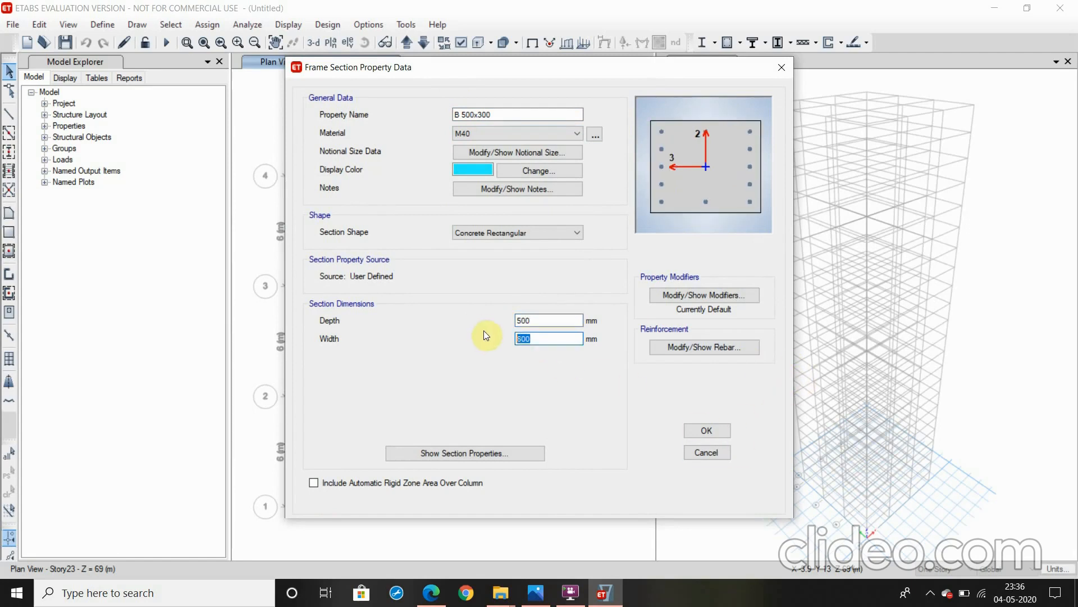
type("300")
Set the section's reinforcement to M3 beam design, with HYSD500 longitudinal bars and Mild250 ties
left_click(706, 348)
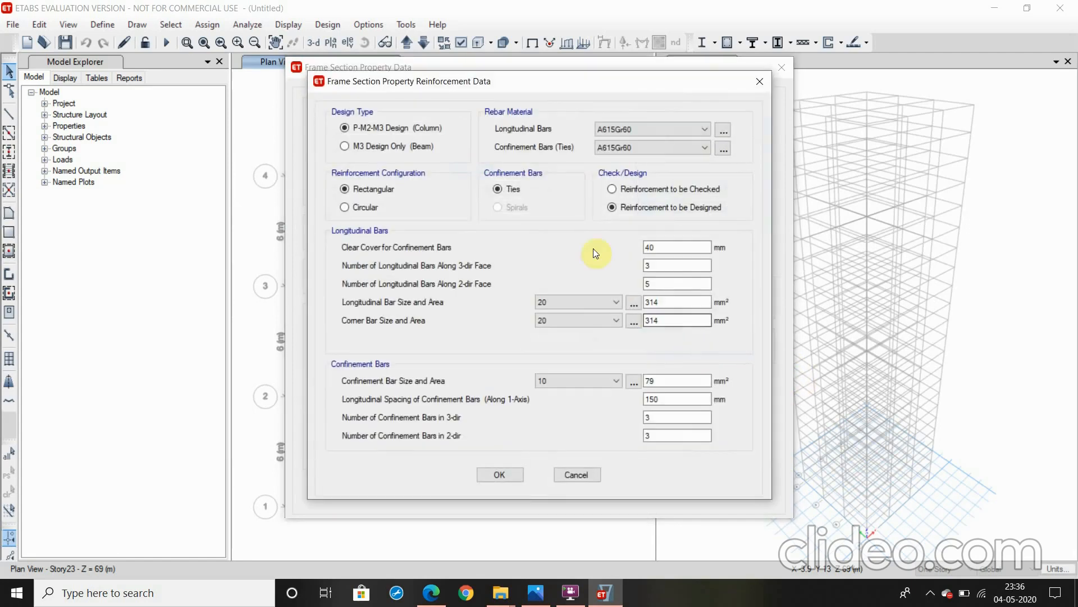
left_click(399, 146)
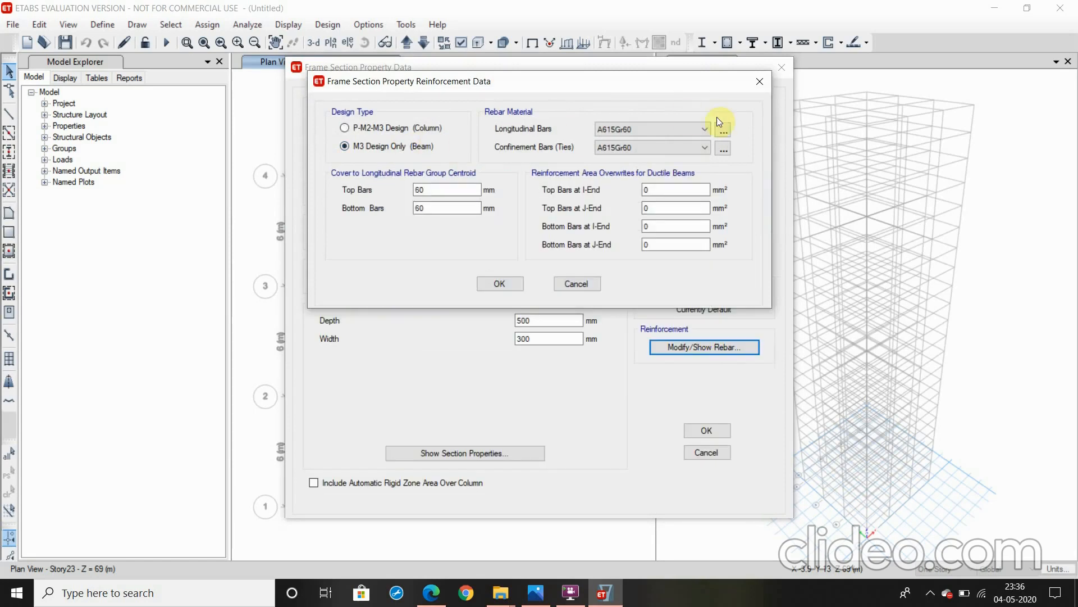
left_click(653, 129)
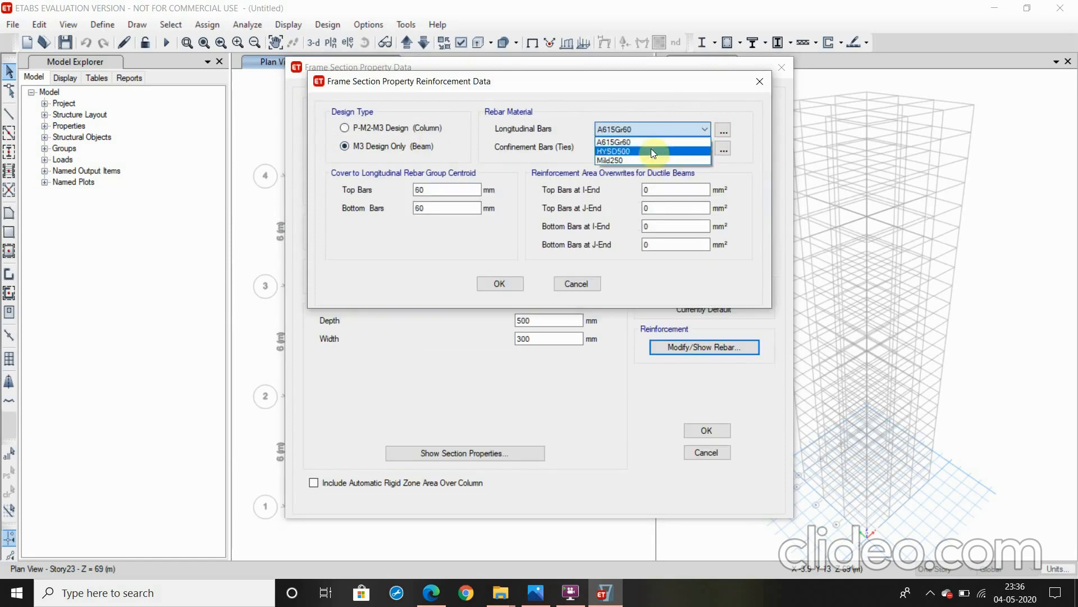
left_click(652, 151)
left_click(655, 148)
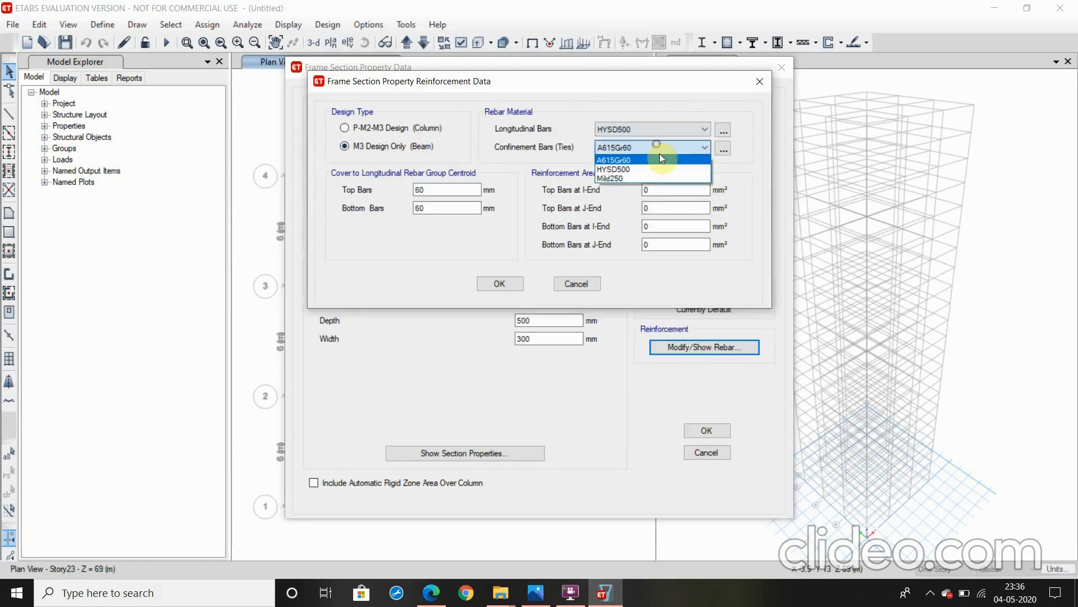
left_click(645, 178)
Set the beam's top and bottom bar cover to 25 mm each, and accept the B 500x300 section
double_click(423, 190)
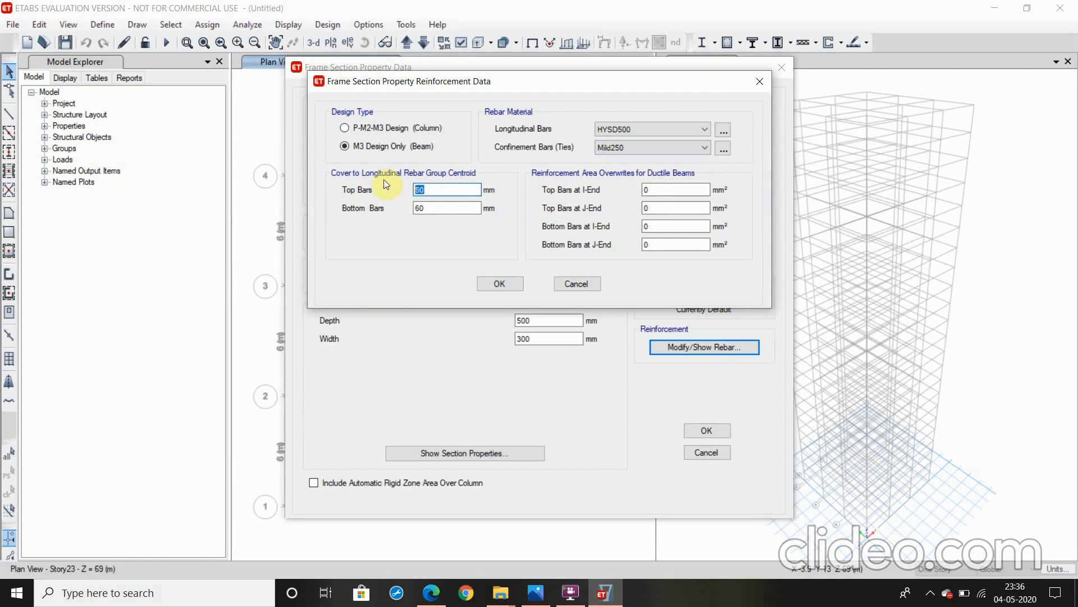
type("25")
double_click(422, 208)
type("25")
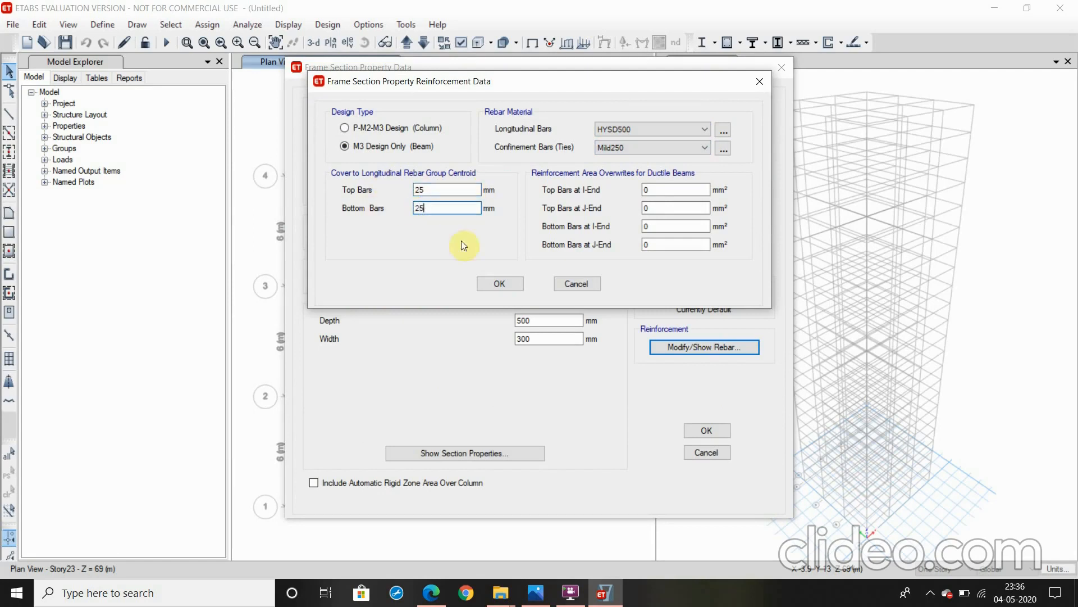
left_click(491, 281)
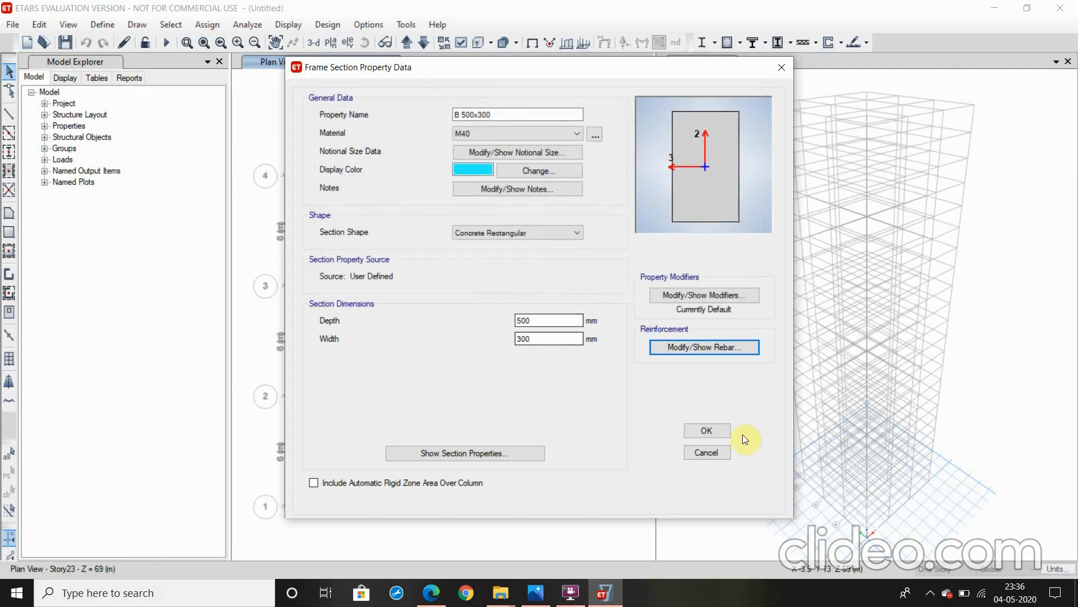
left_click(701, 429)
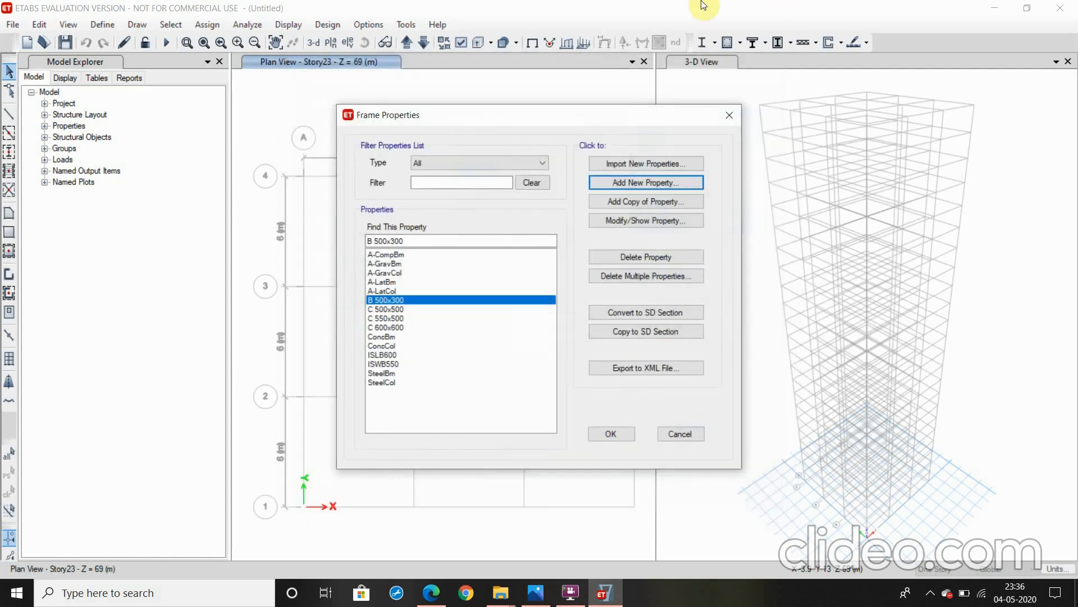
Add a copy of the B 500x300 section named B 550x350, with depth 550 mm and width 350 mm
left_click(675, 195)
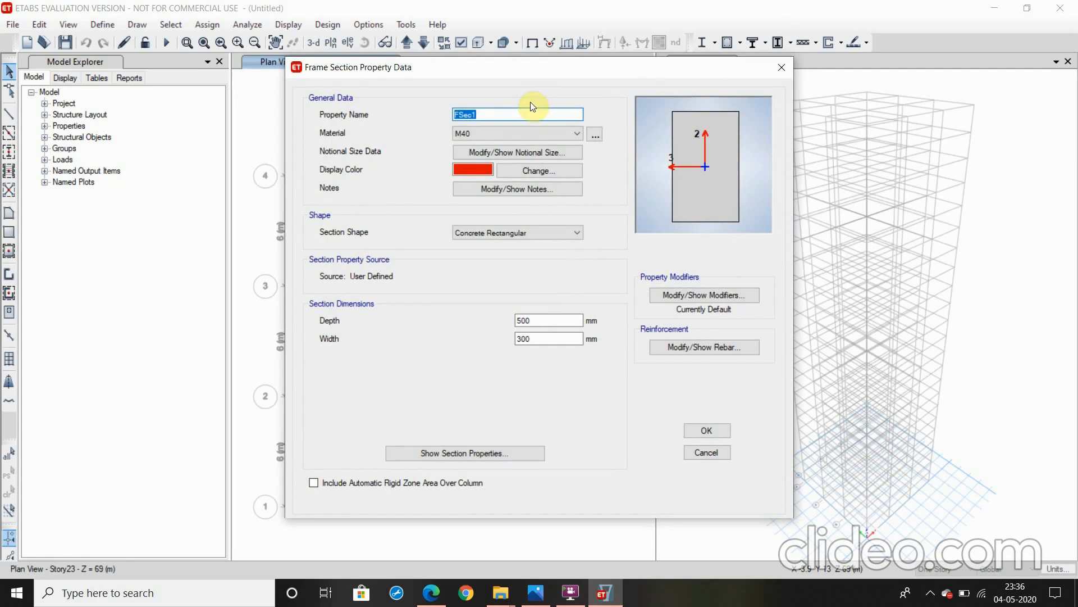
type("B 550x350")
double_click(532, 320)
type("550")
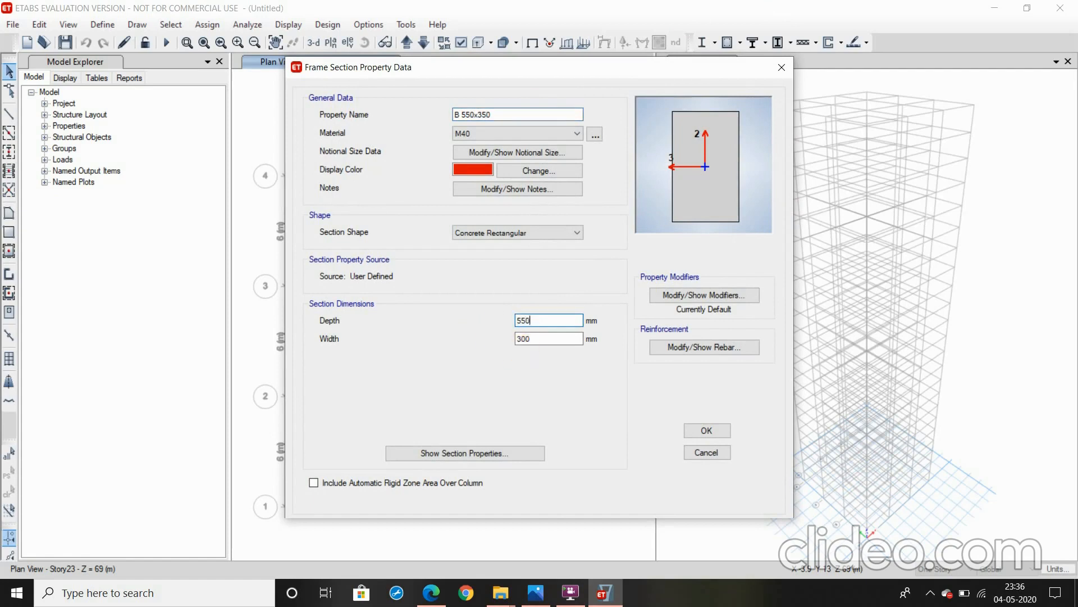
double_click(538, 339)
type("350")
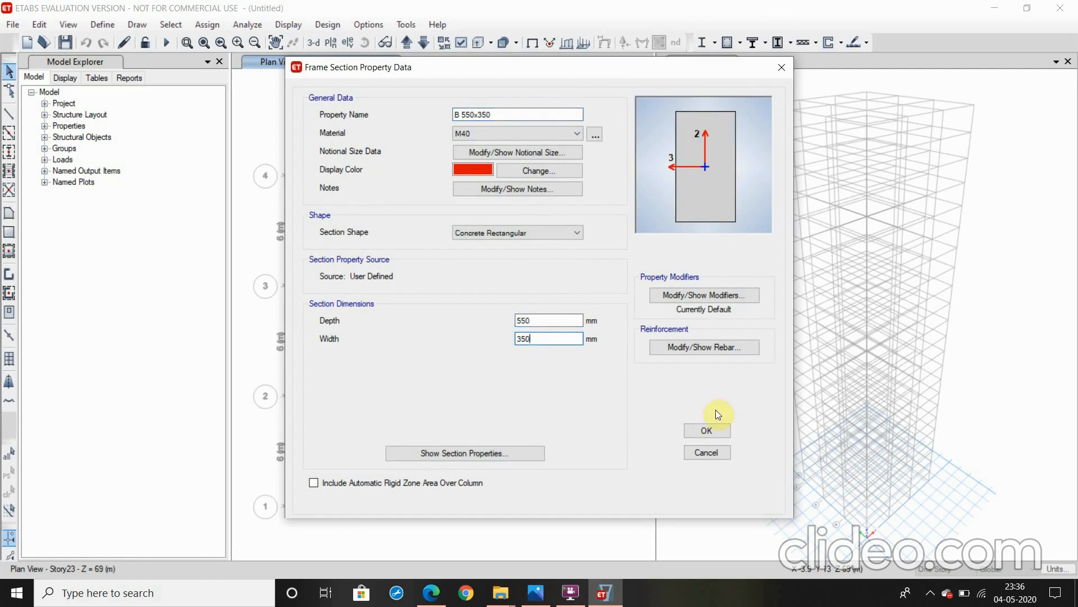
left_click(709, 431)
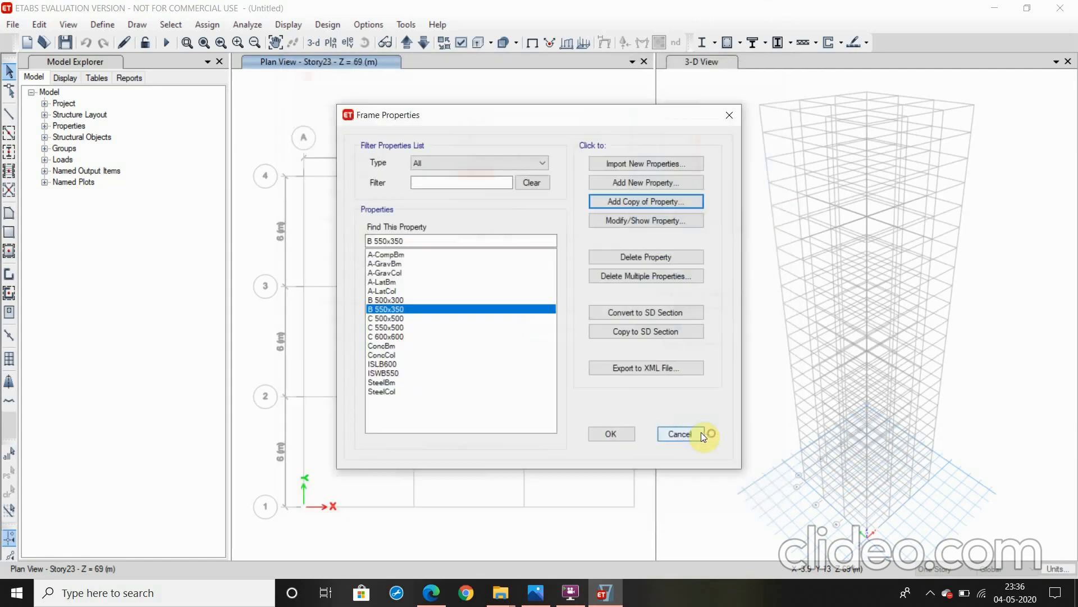
Add a copy of the B 550x350 section named B 600x400, with depth 600 mm and width 400 mm
left_click(650, 204)
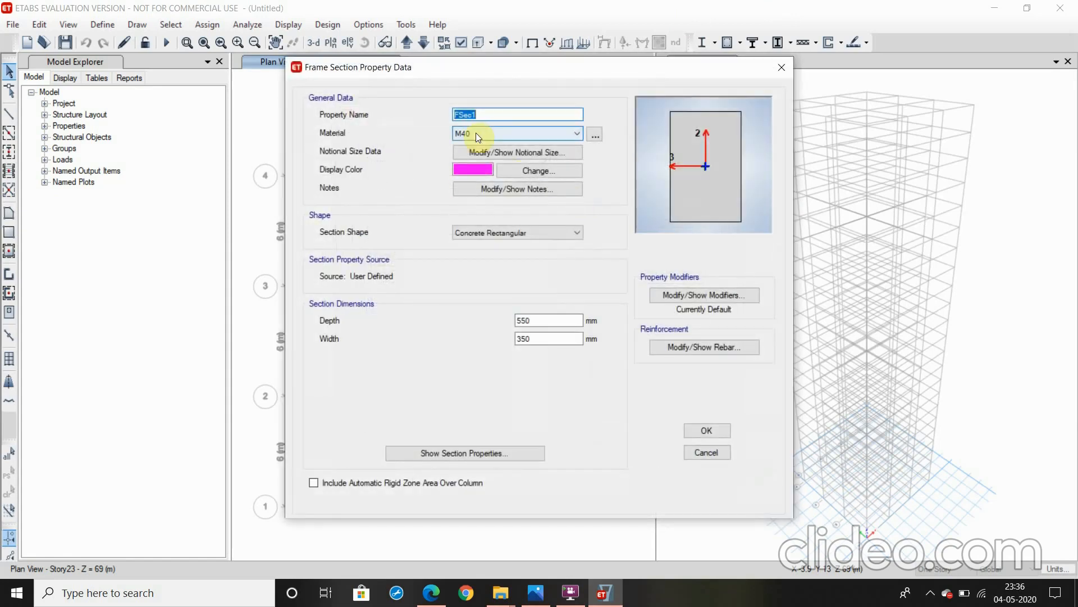
type("B 600x400")
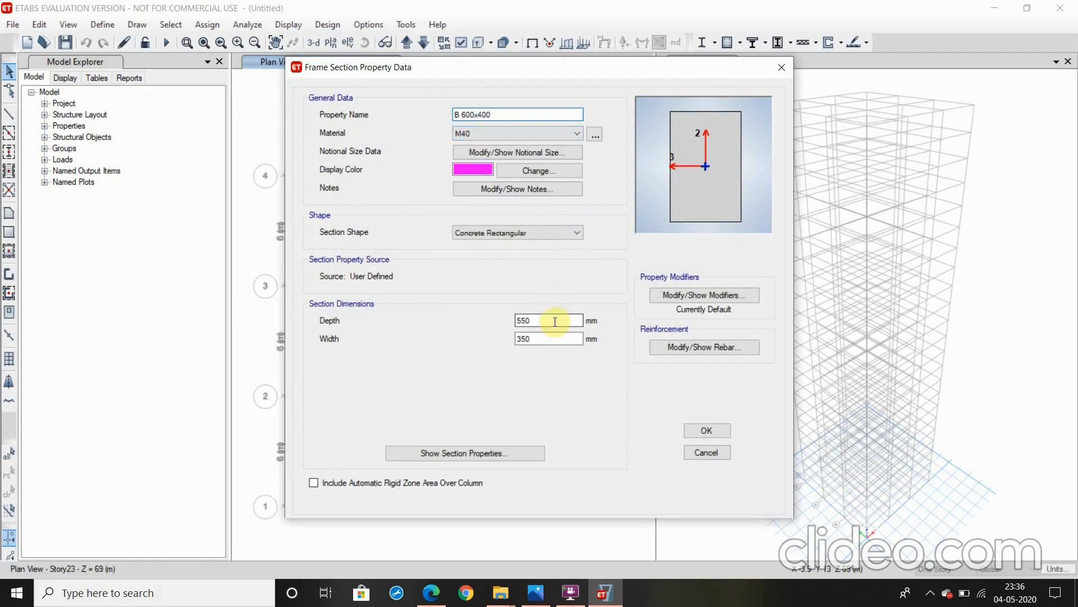
left_click_drag(553, 321, 504, 323)
type("600")
left_click_drag(580, 338, 481, 335)
type("400")
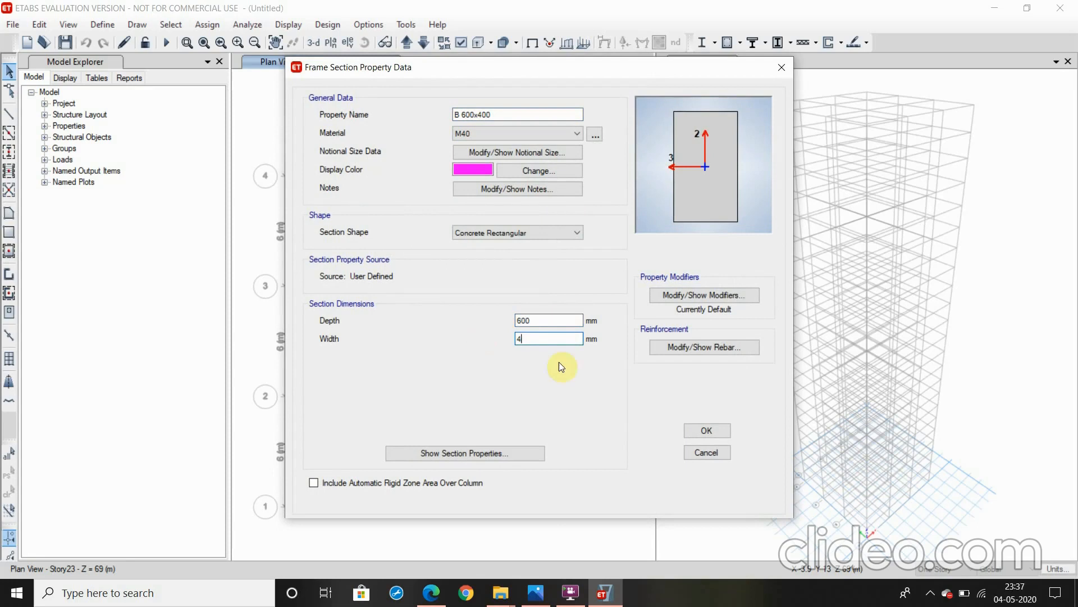
left_click(707, 430)
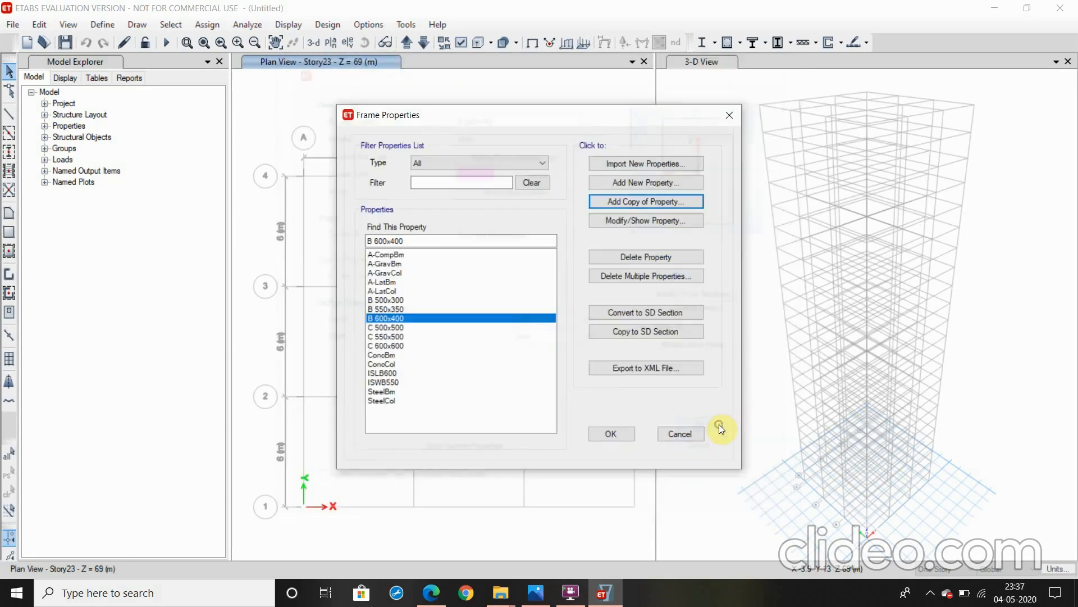
Create a new auto select section list named Column Autoselect with the Concrete design type
left_click(642, 184)
left_click(442, 354)
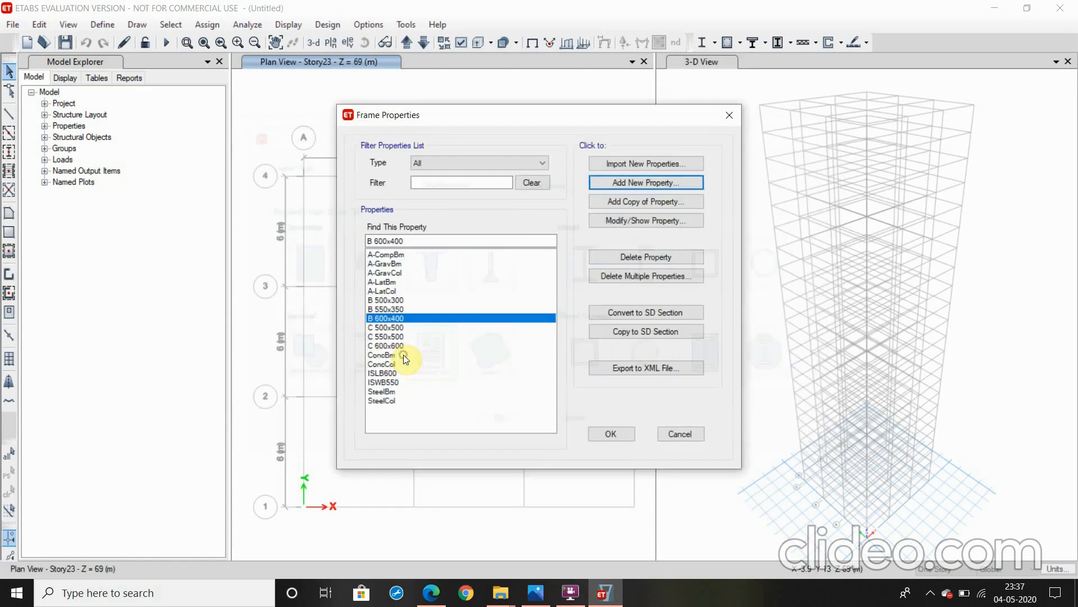
type("C")
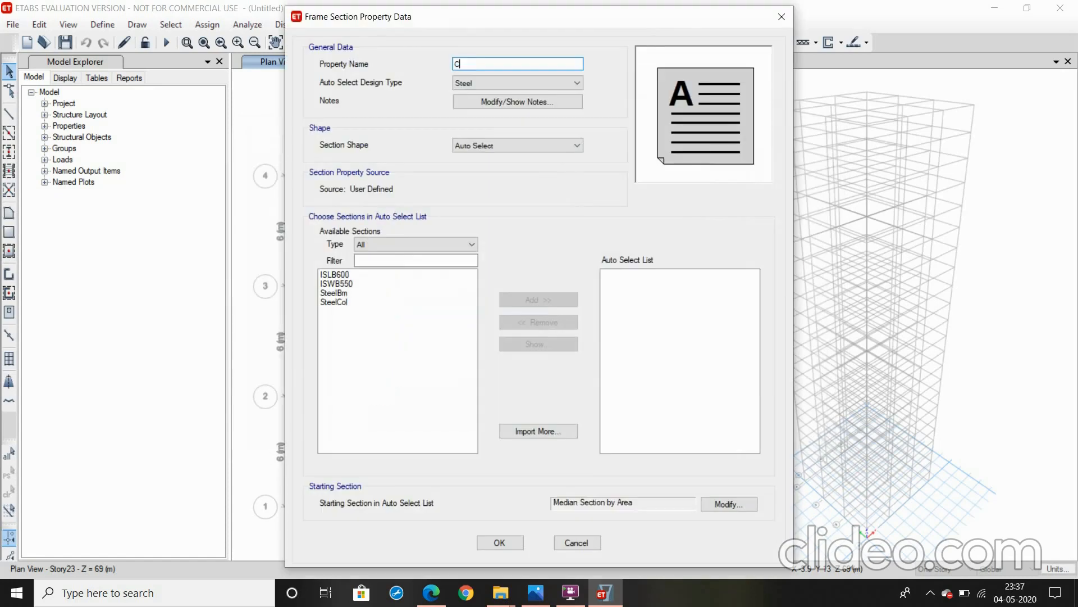
type("olumn Autoselect")
left_click(547, 83)
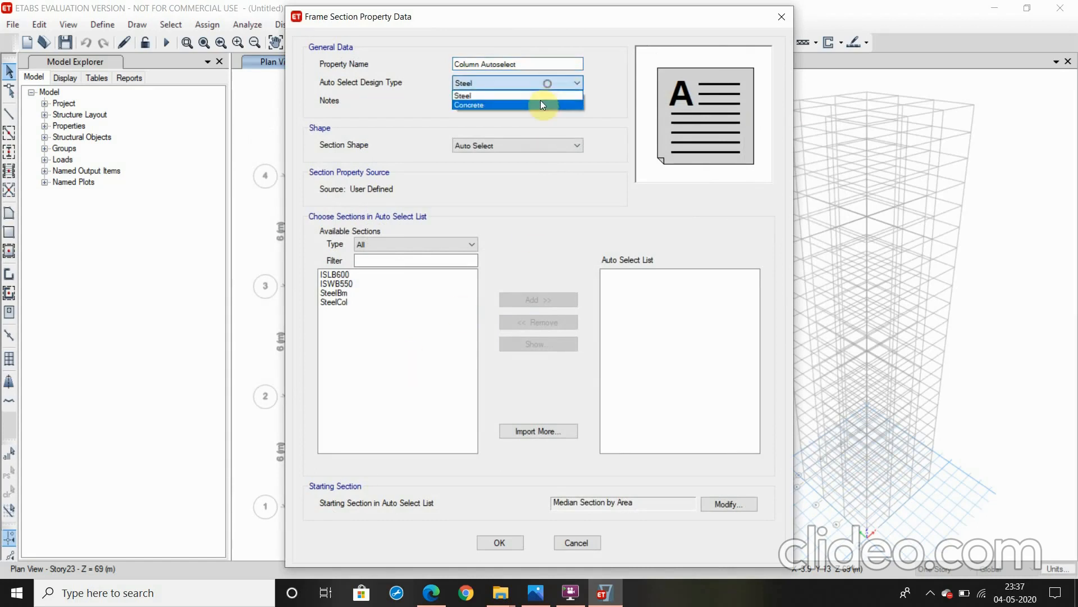
left_click(539, 102)
Add the C 500x500, C 550x500 and C 600x600 sections to the Column Autoselect list and accept it
left_click_drag(352, 301, 403, 319)
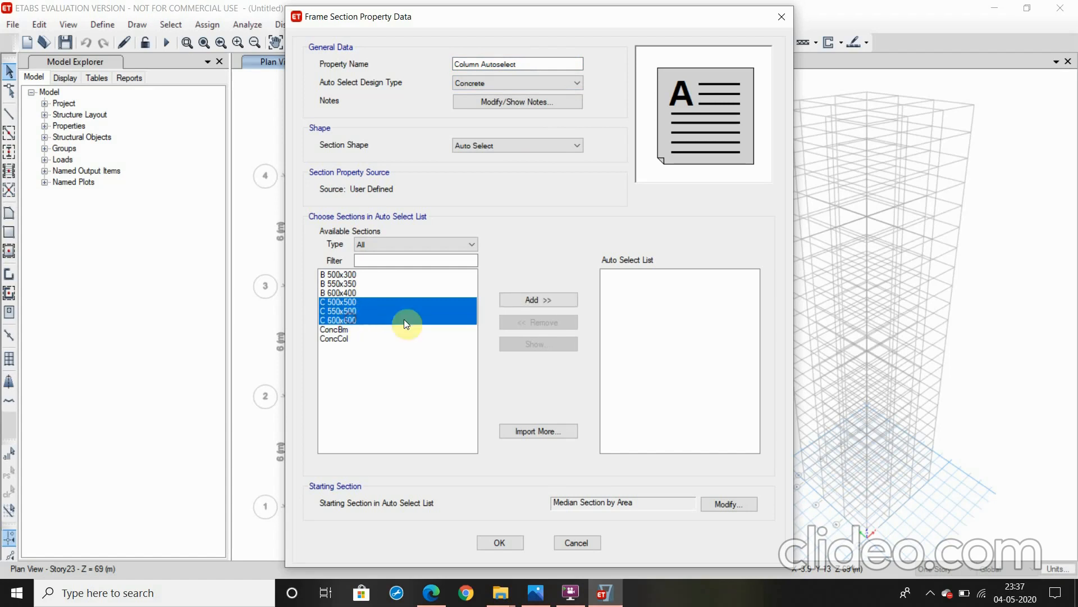
left_click(522, 301)
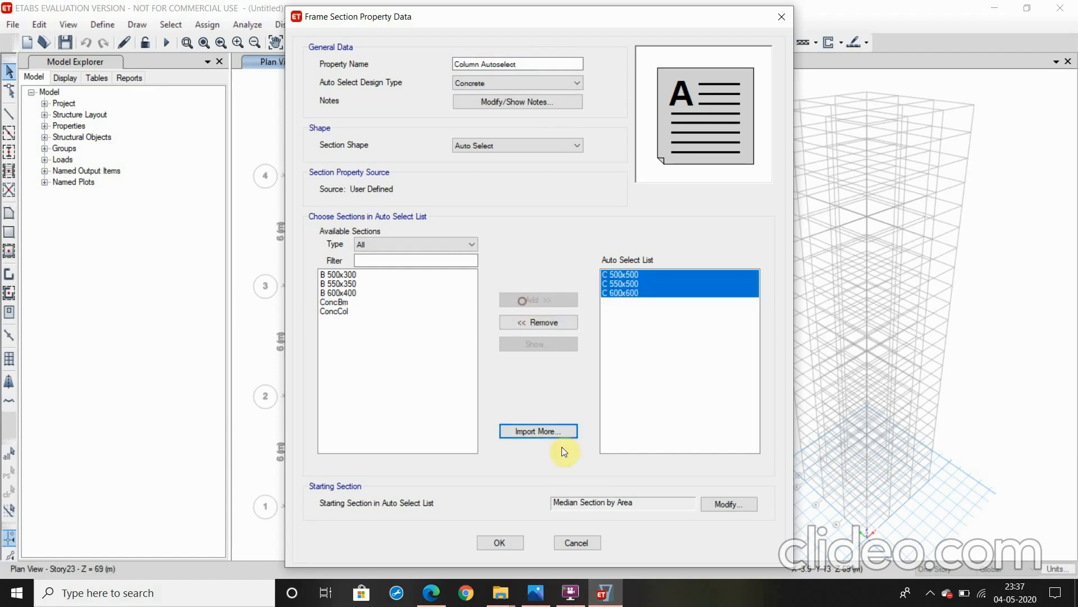
left_click(507, 543)
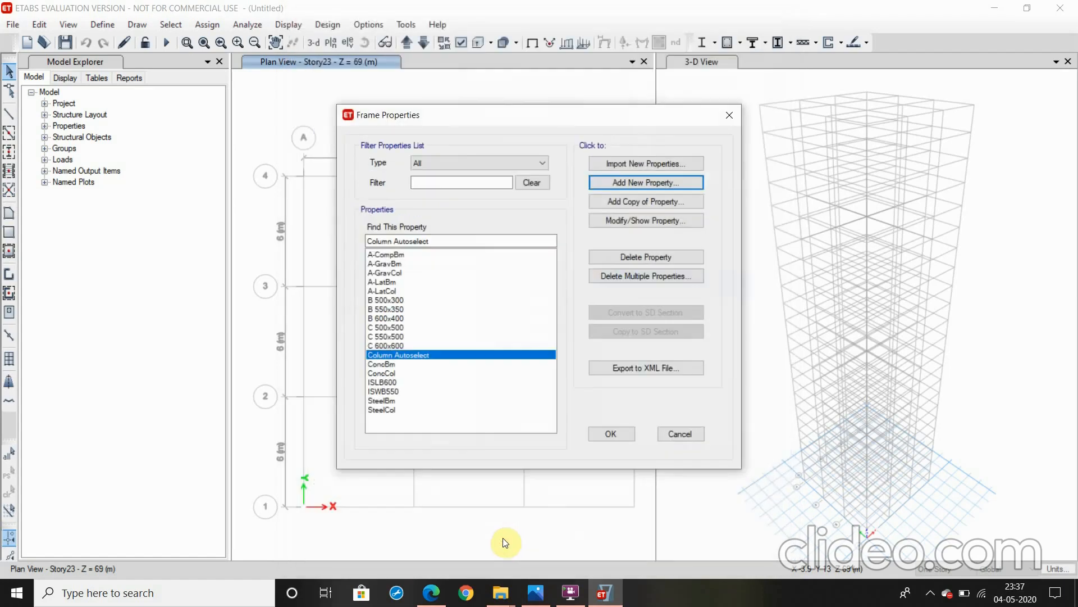
Rename the C 550x500 section as C 550x550
left_click(385, 337)
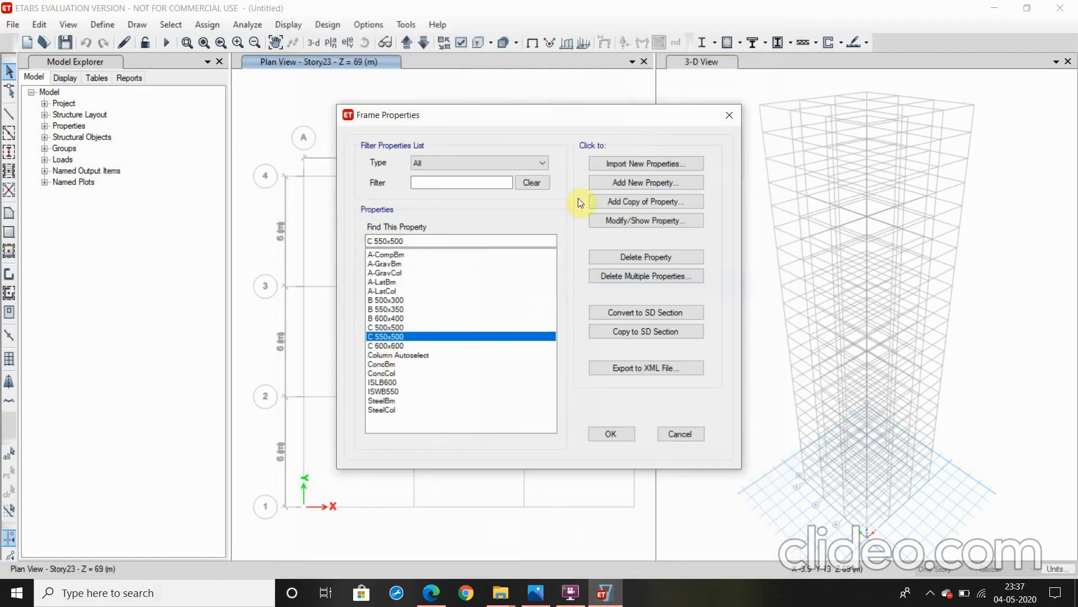
left_click(648, 221)
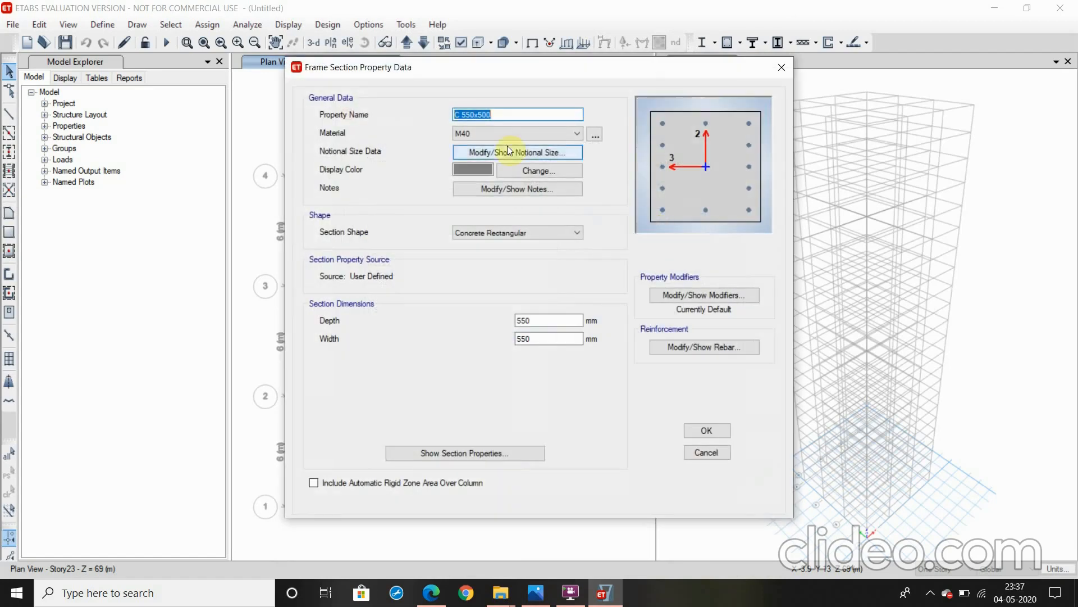
left_click(501, 115)
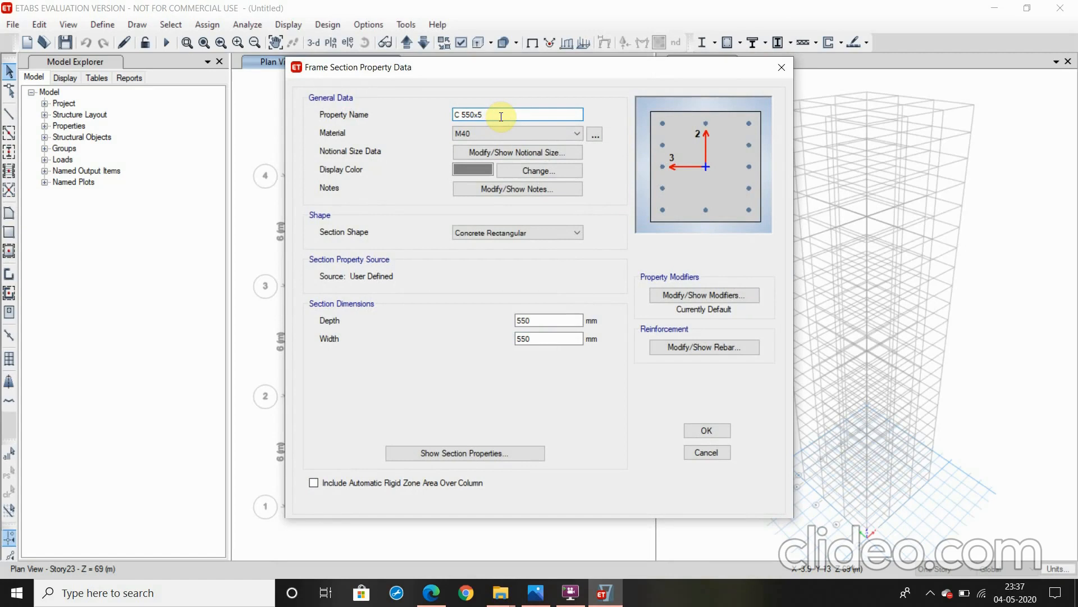
type("50")
left_click(706, 429)
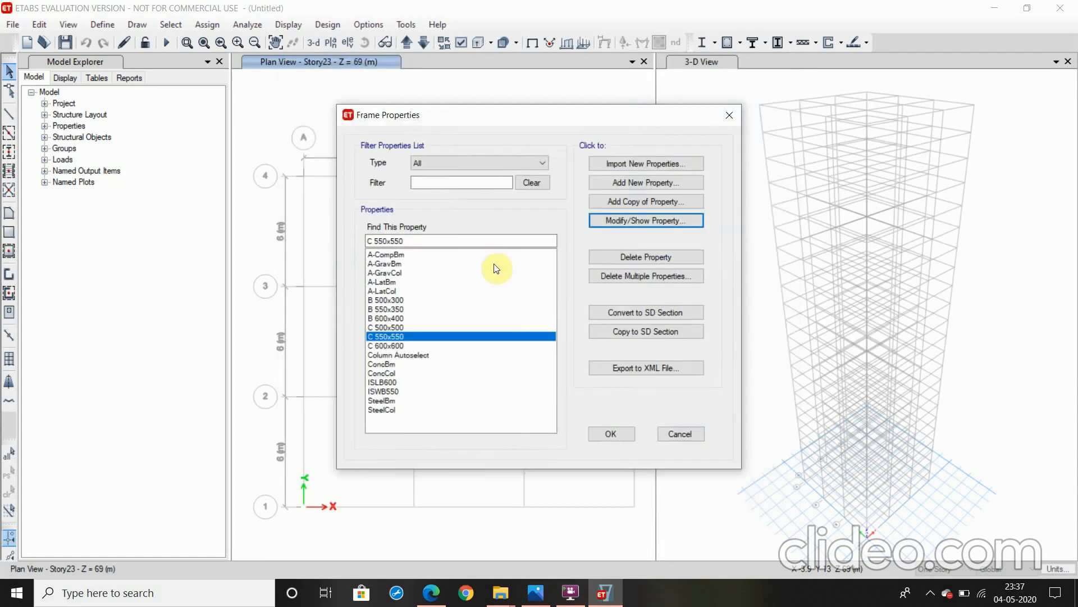
Review which sections the Column Autoselect list contains
left_click(400, 355)
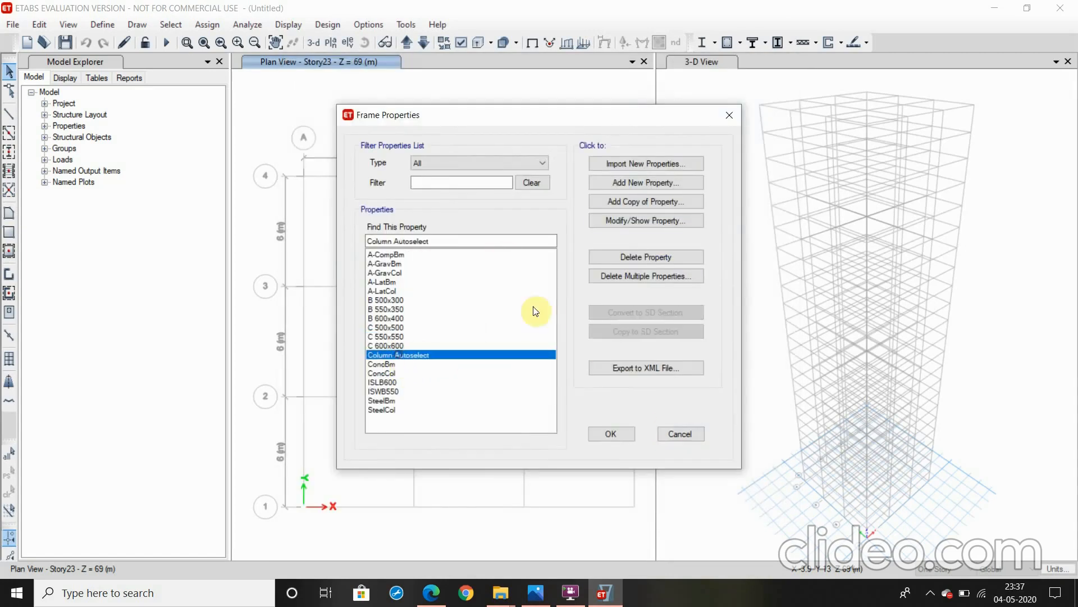
left_click(650, 221)
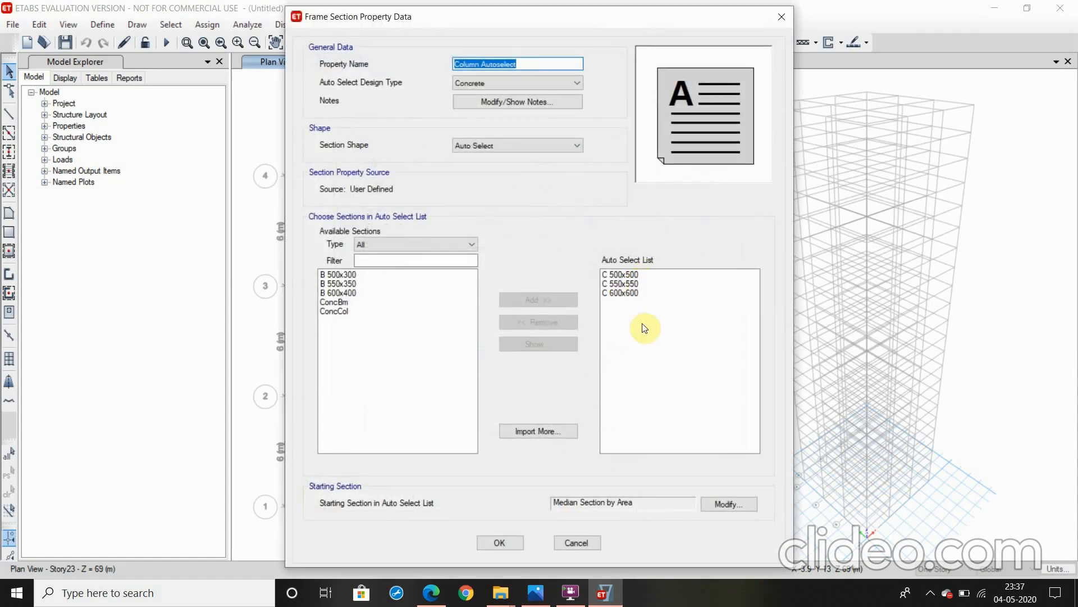
left_click(513, 542)
Create a new auto select section list named Beam Autoselect with the Concrete design type
left_click(645, 184)
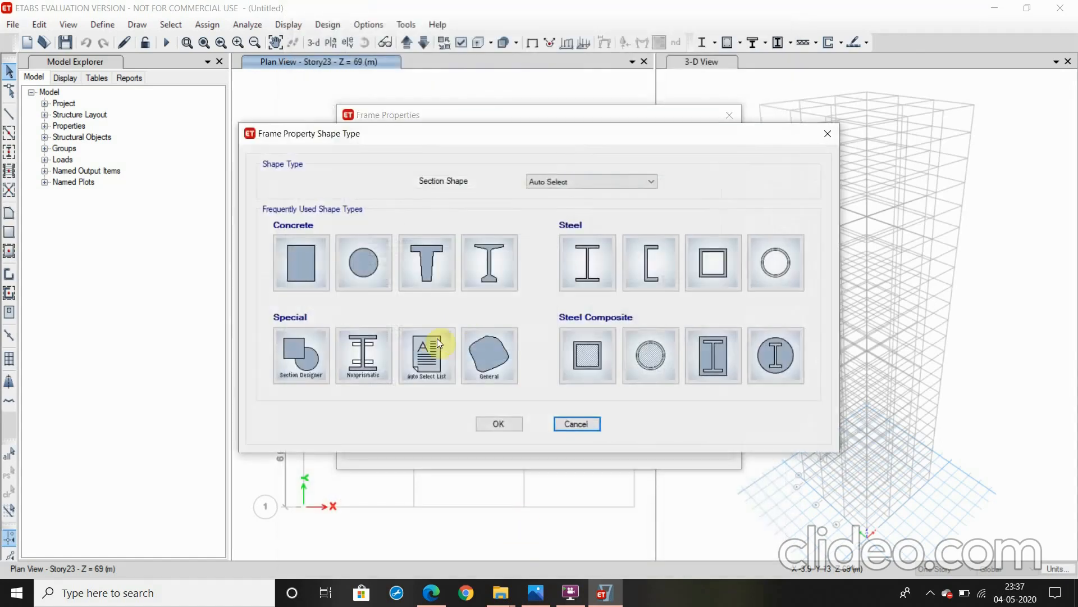
left_click(426, 355)
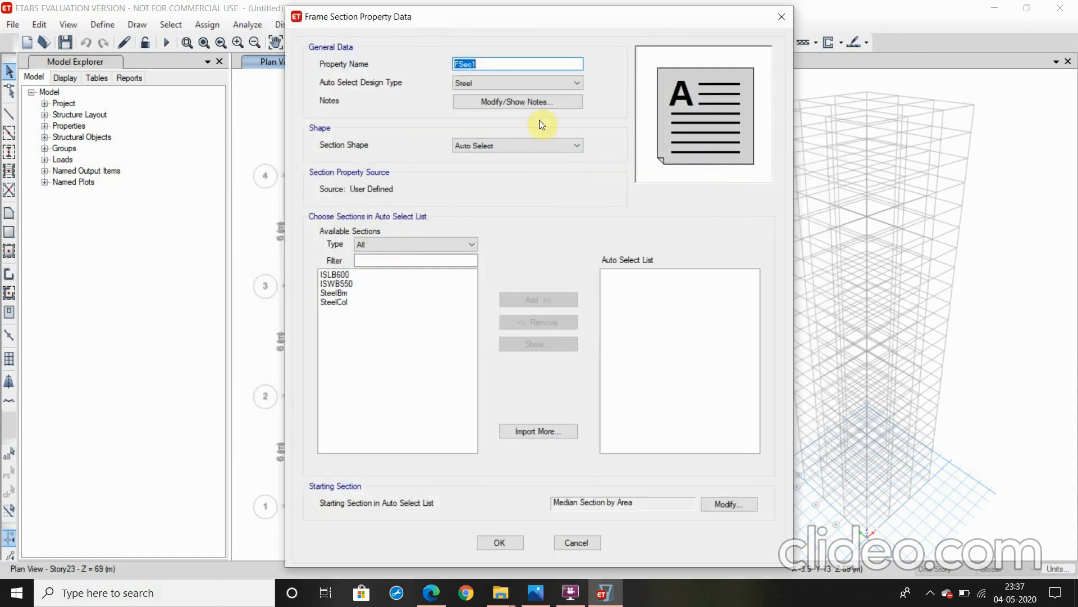
type("Beam A")
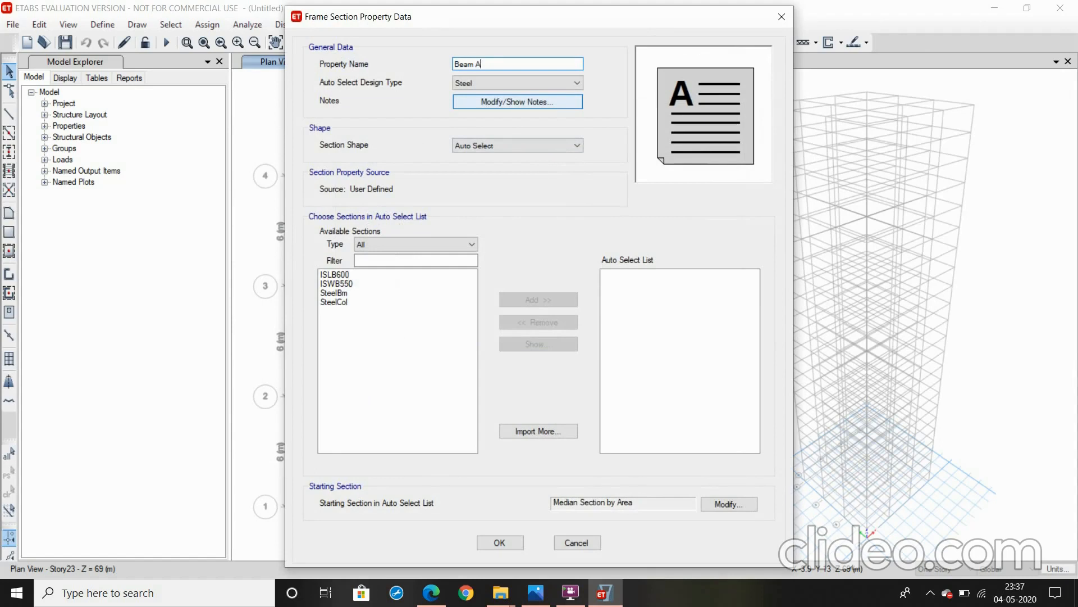
type("utoselect")
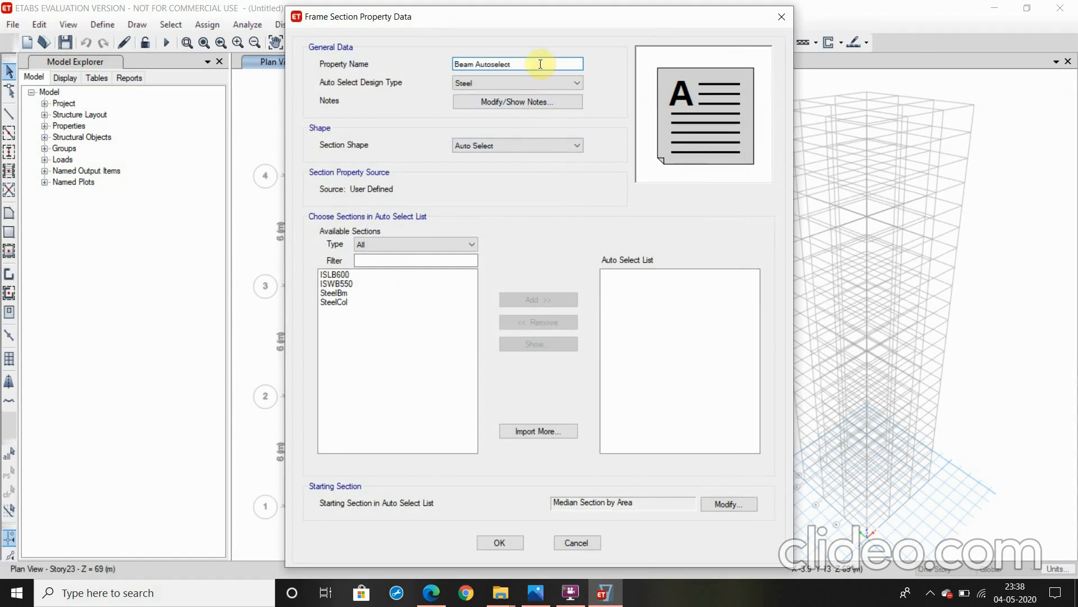
left_click(537, 81)
left_click(537, 105)
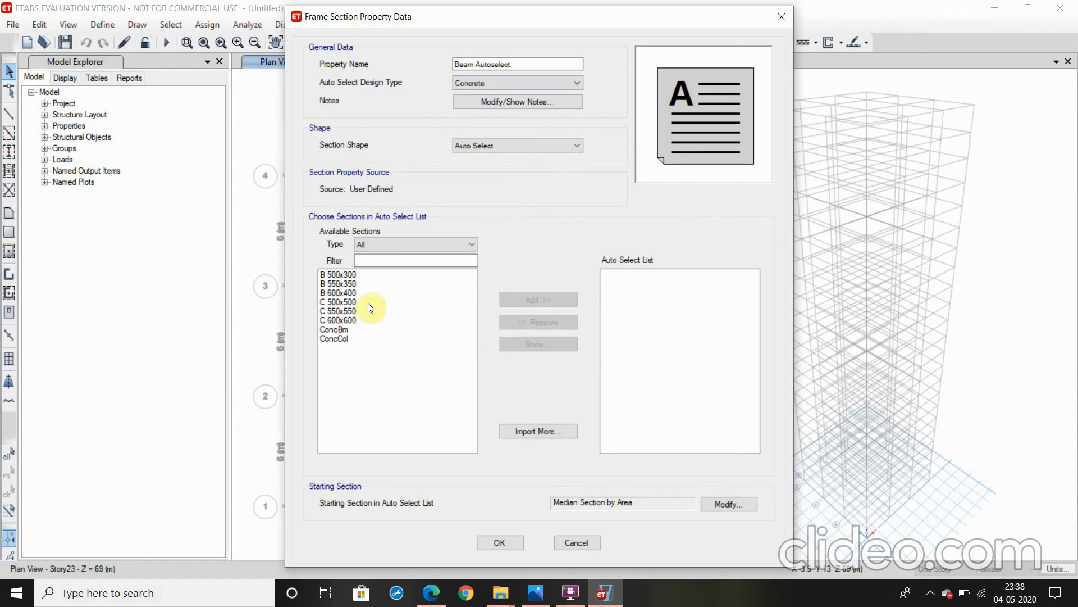
Add the B 500x300, B 550x350 and B 600x400 sections to the Beam Autoselect list and accept the frame properties
left_click_drag(343, 274, 344, 291)
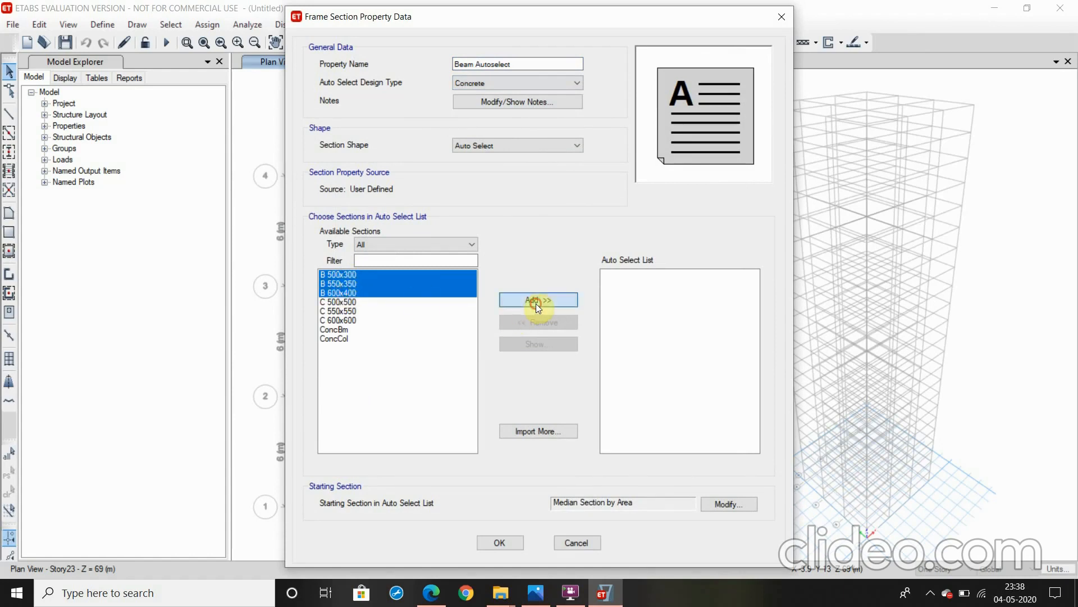
left_click(535, 302)
left_click(488, 544)
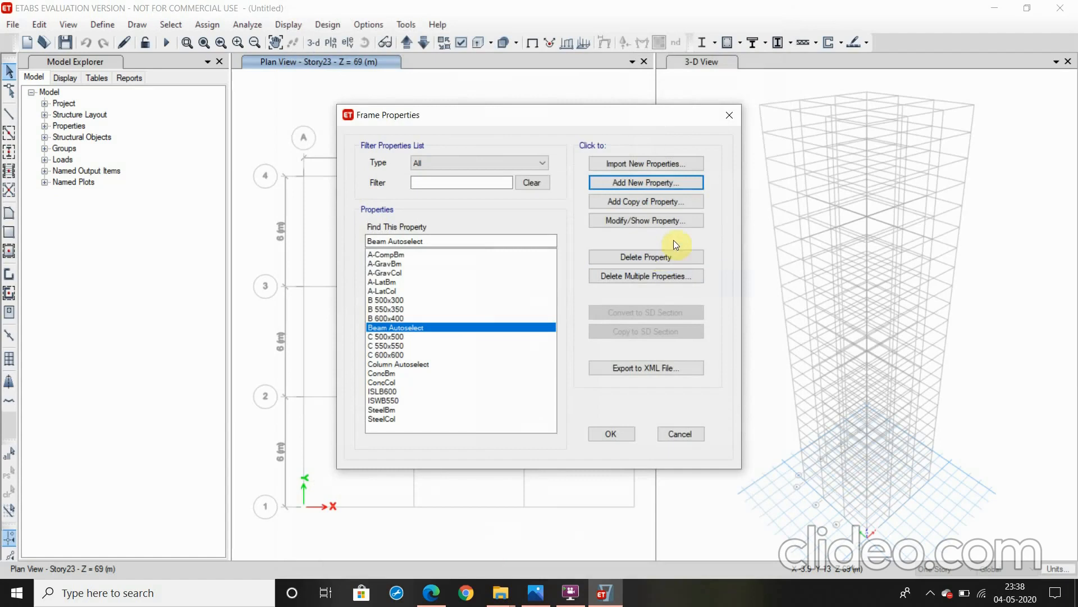
left_click(622, 433)
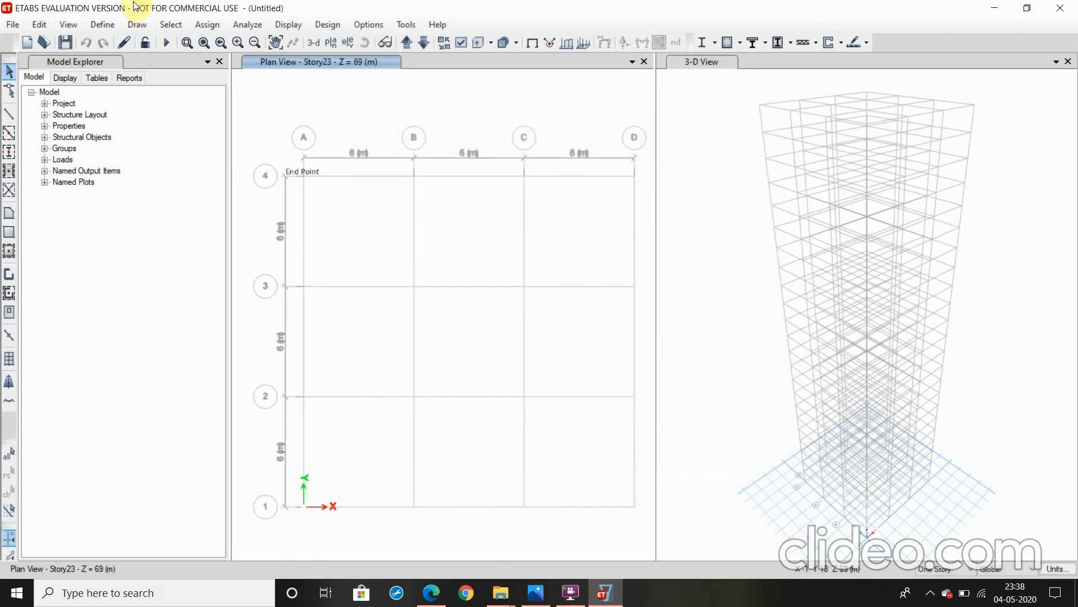
Create a new slab section property named S 150
left_click(103, 25)
mouse_move(258, 62)
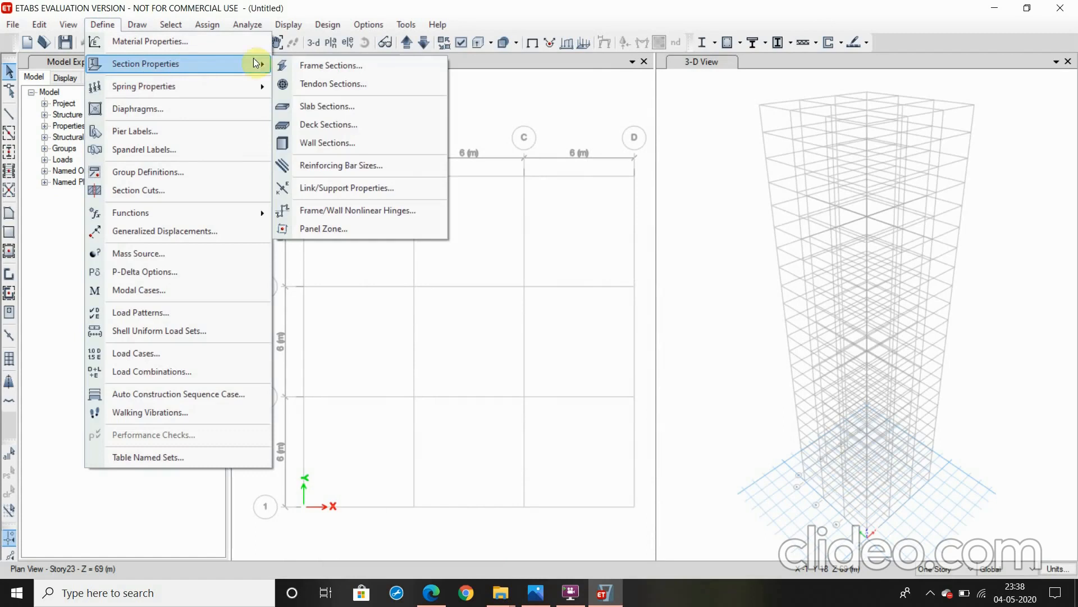
left_click(330, 107)
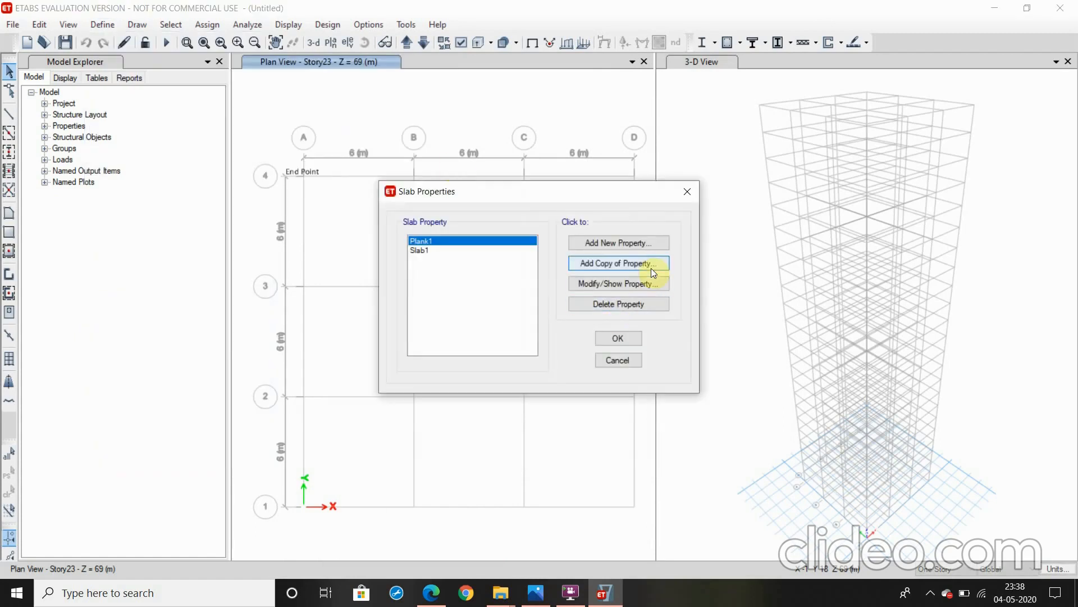
left_click(622, 243)
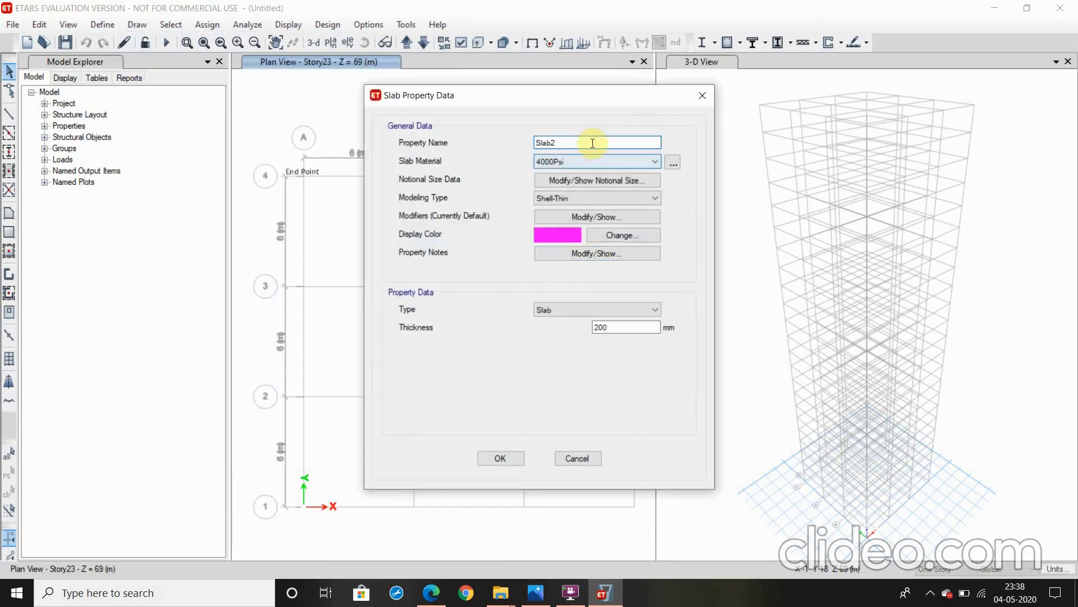
key("BackSpace")
key("BackSpace")
key("BackSpace")
type("150")
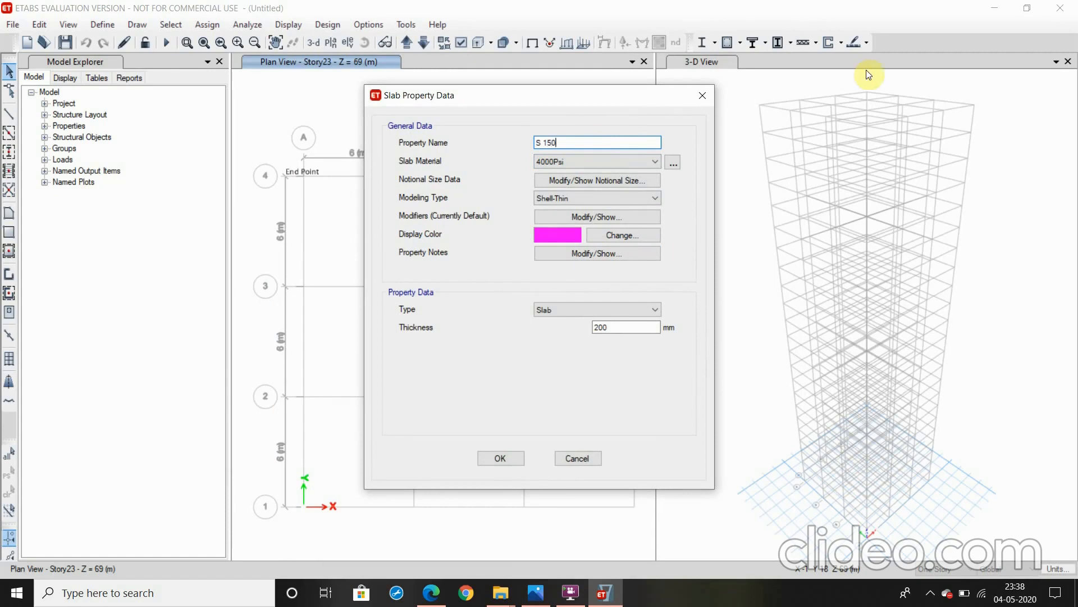
Set the S 150 slab's material to M40 and its thickness to 150 mm, and accept the slab properties
left_click(588, 161)
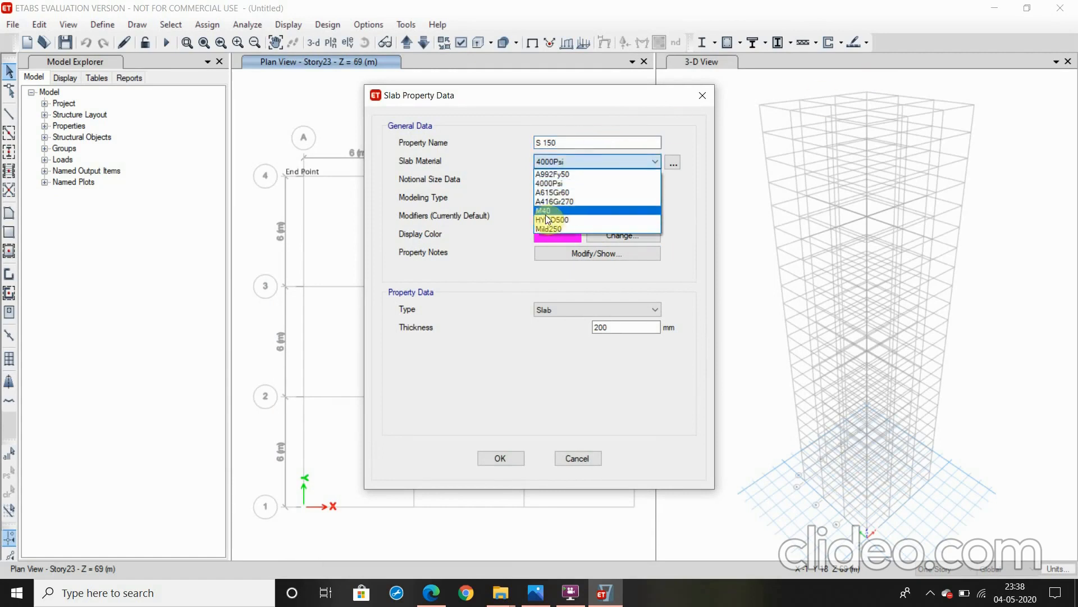
left_click(544, 211)
left_click_drag(645, 329, 543, 339)
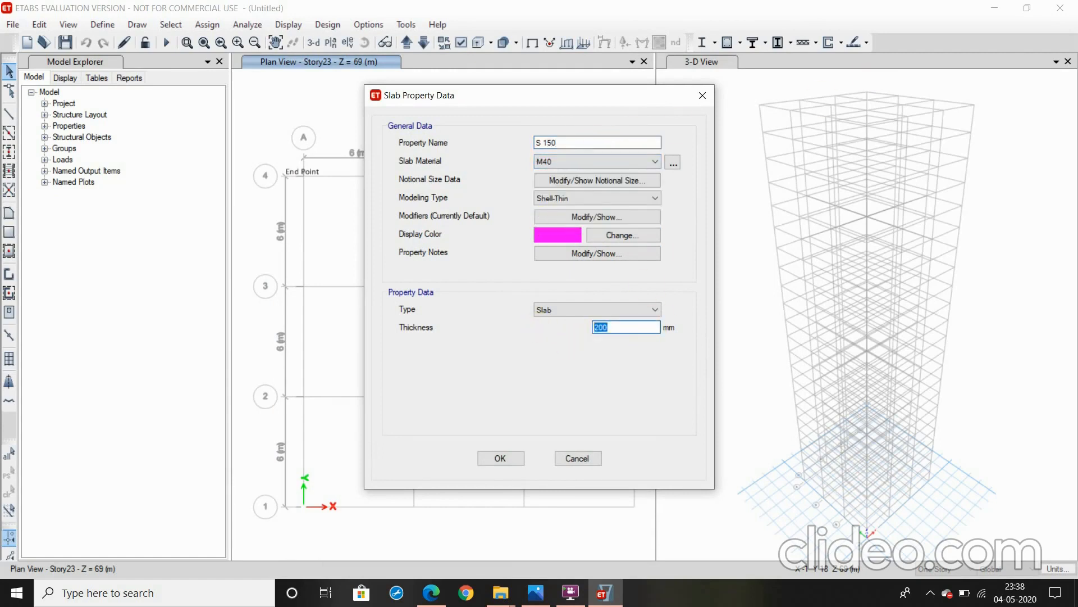
left_click(494, 460)
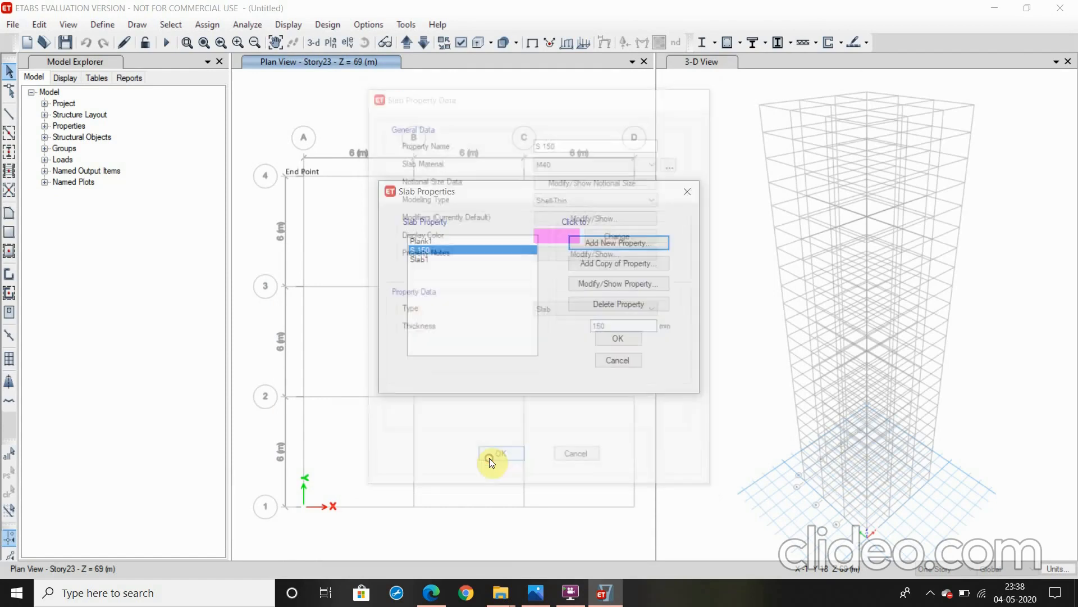
left_click(616, 336)
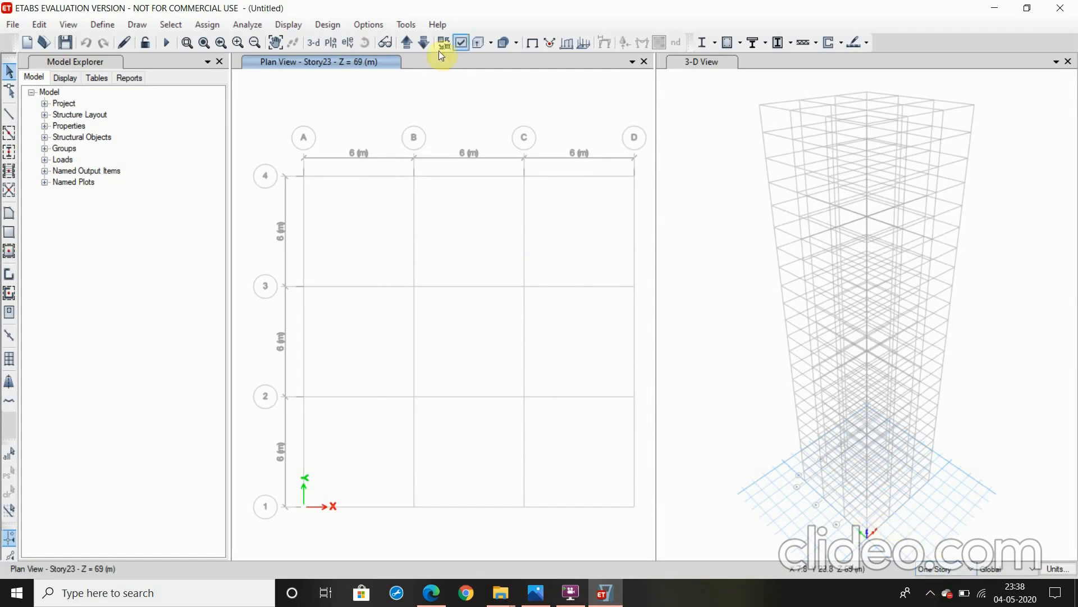
Switch the plan view to Story1 and apply drawing to Similar Stories
left_click(402, 43)
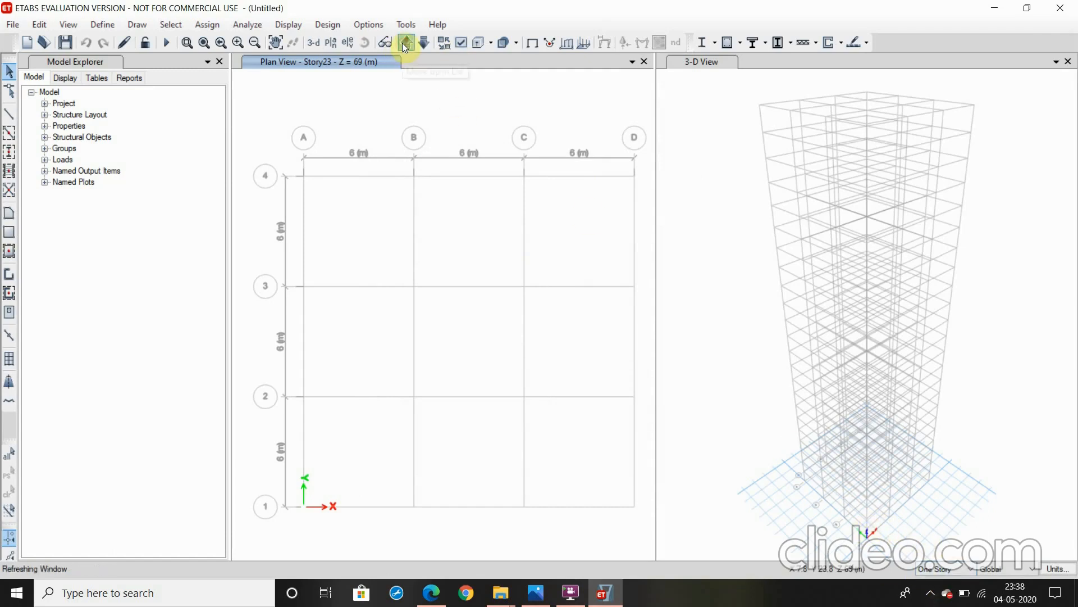
left_click(402, 43)
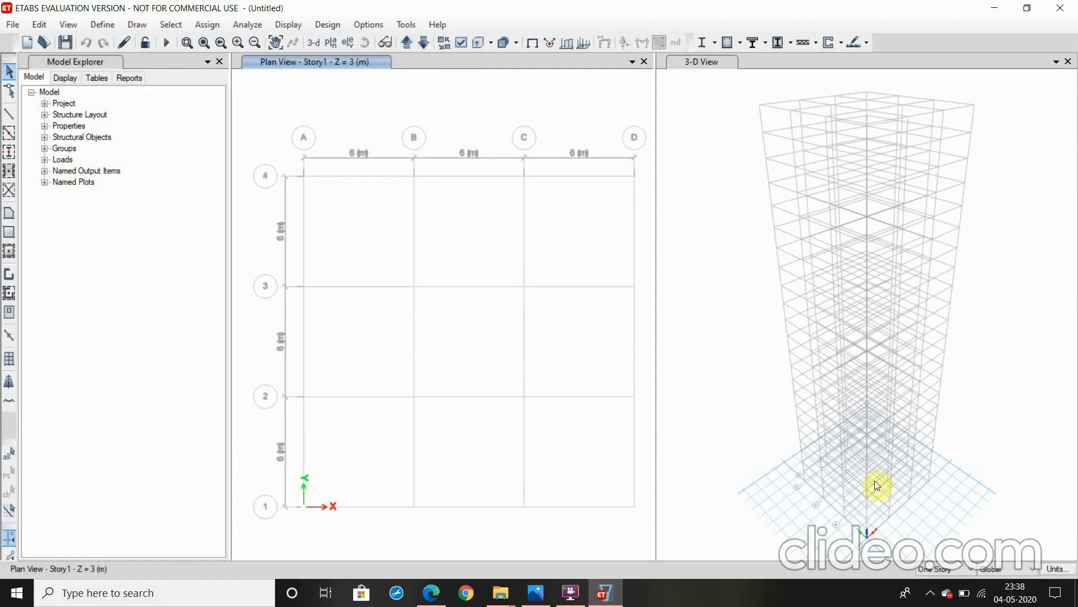
left_click(945, 568)
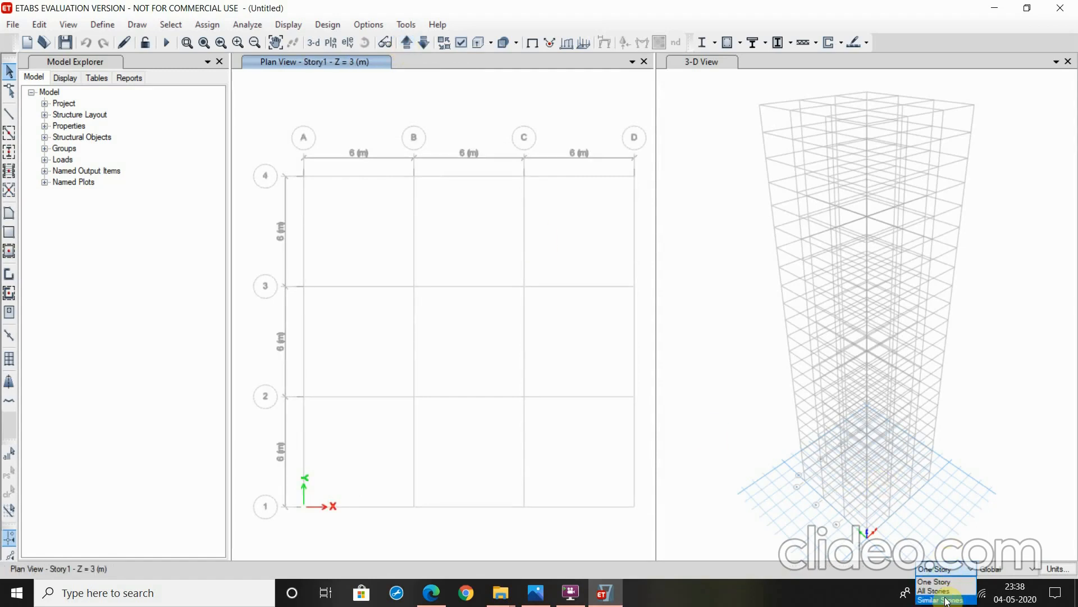
left_click(942, 599)
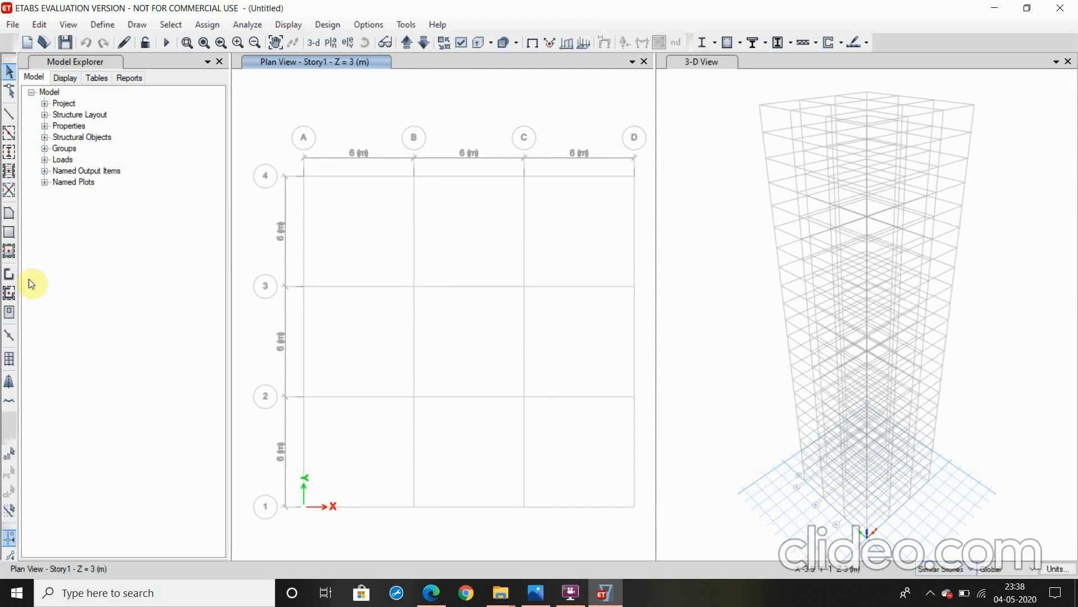
Quick-draw columns with the Column Autoselect property at all grid intersections of the Story1 plan
left_click(132, 25)
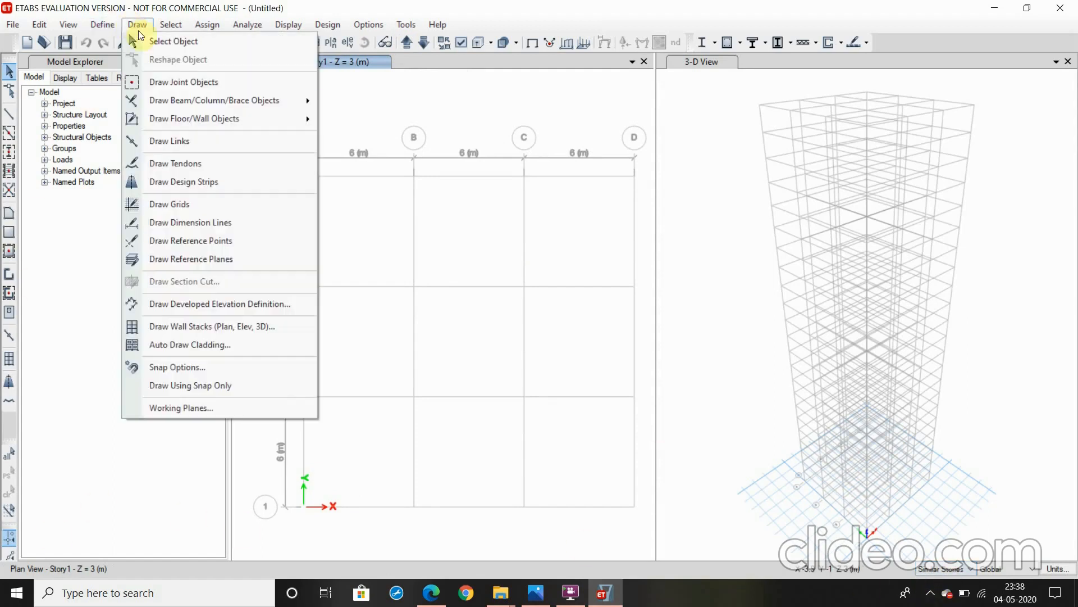
mouse_move(188, 103)
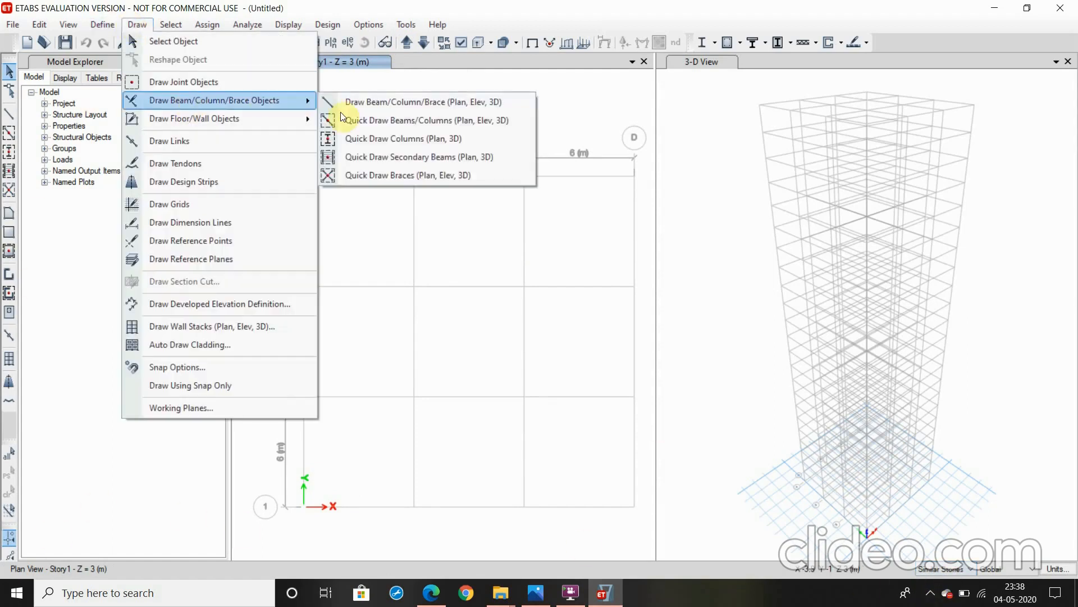
left_click(363, 139)
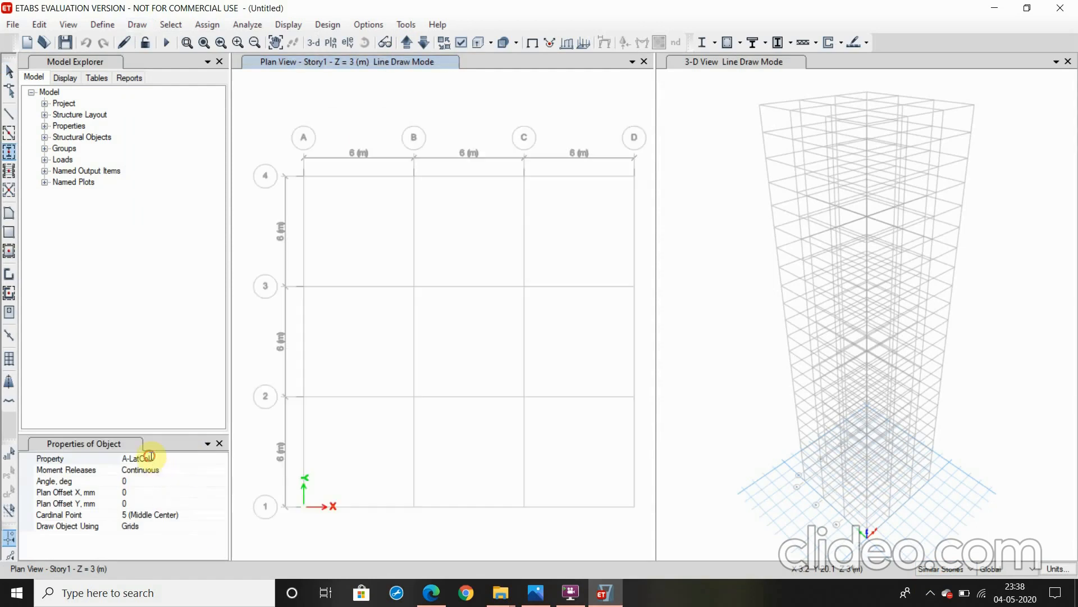
left_click(150, 456)
left_click(222, 458)
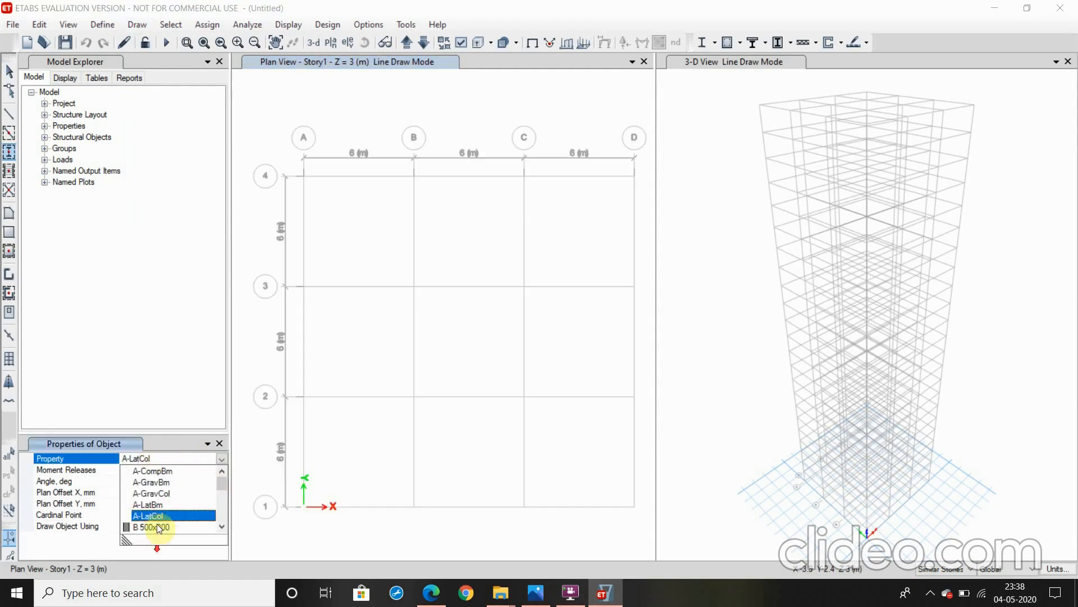
scroll(157, 528, "down", 3)
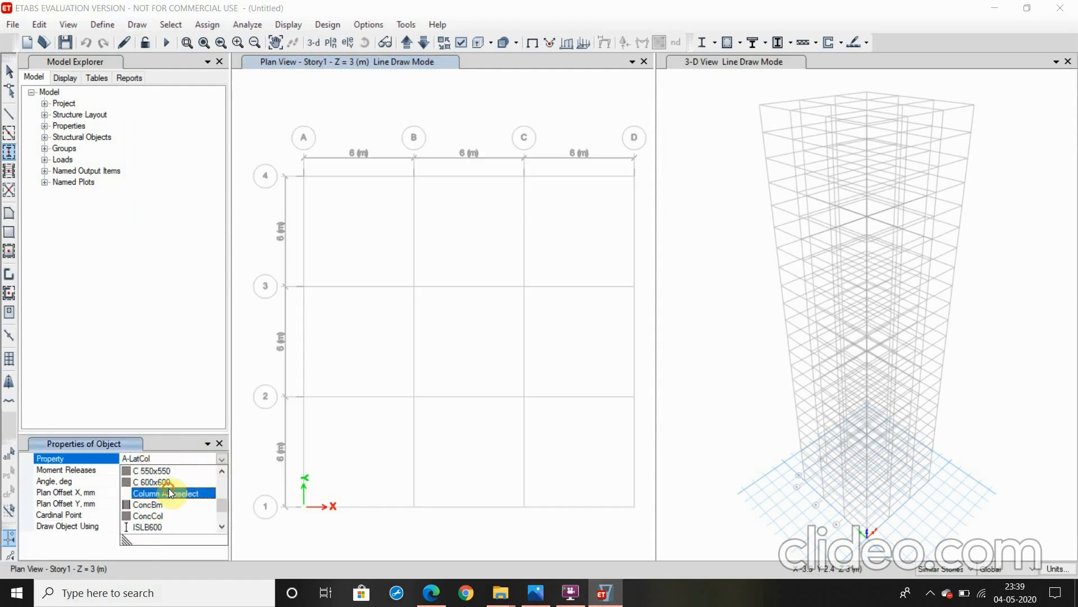
left_click(168, 493)
mouse_move(276, 135)
left_mouse_down()
mouse_move(649, 534)
mouse_move(634, 523)
left_mouse_up()
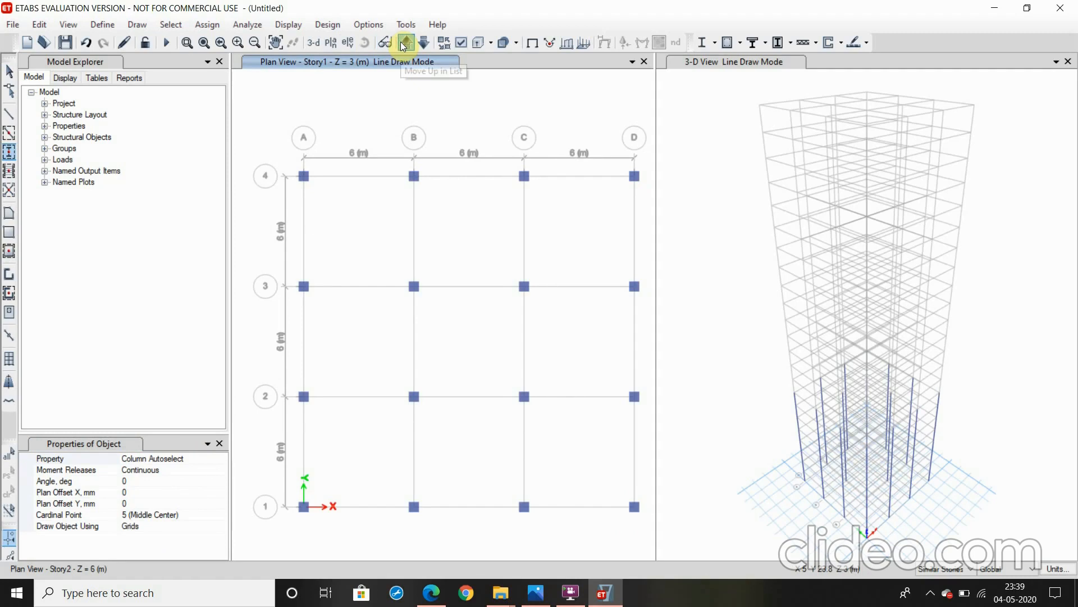
Bring the plan view up to Story9 and draw Column Autoselect columns at every grid intersection except A4 and D1
left_click(404, 46)
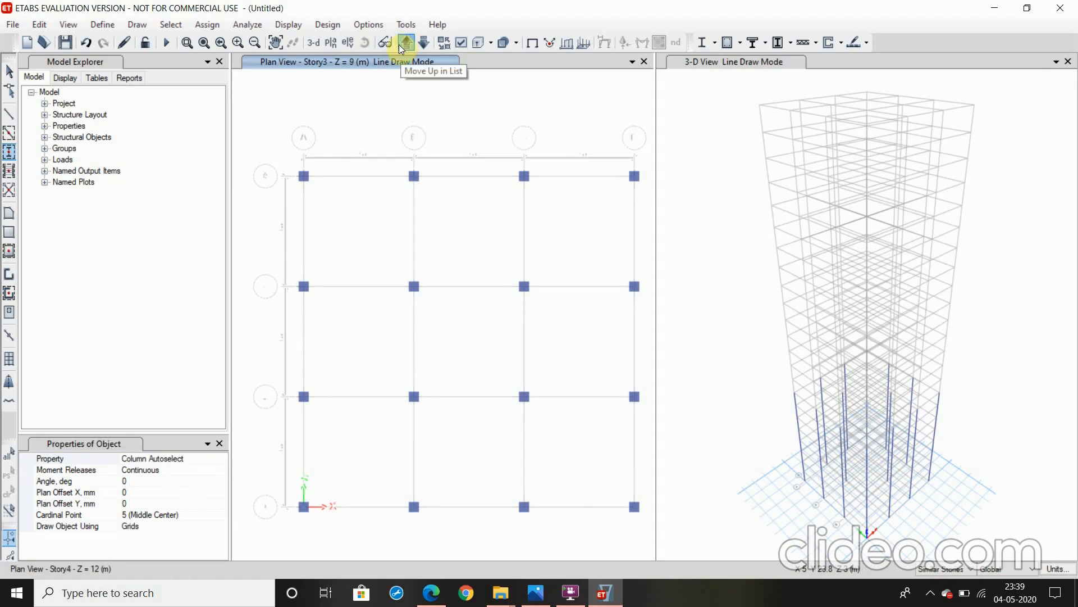
left_click(404, 47)
left_click(405, 49)
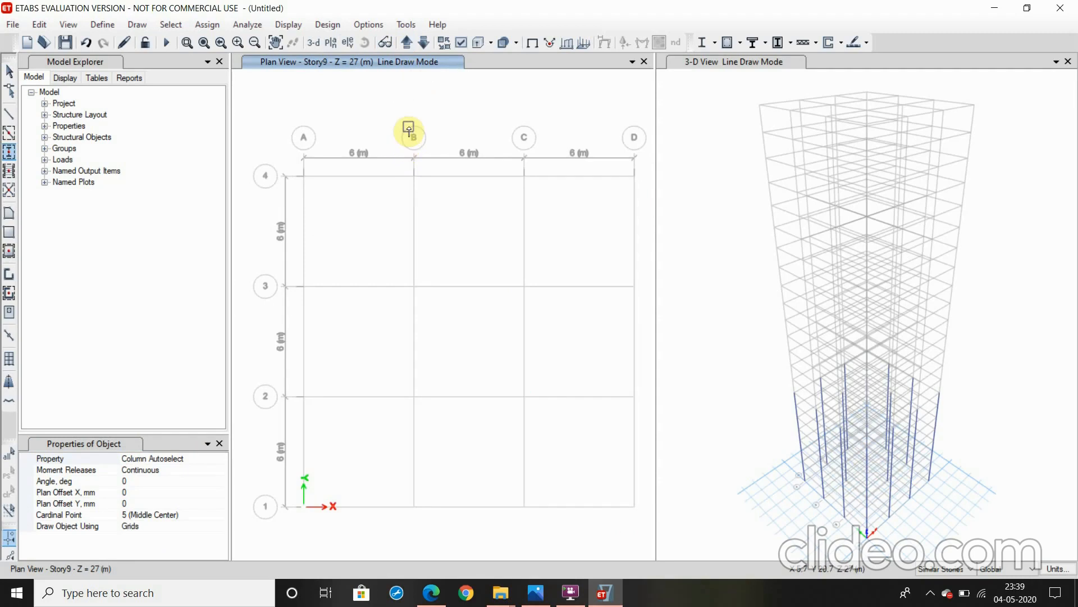
left_click_drag(401, 121, 655, 478)
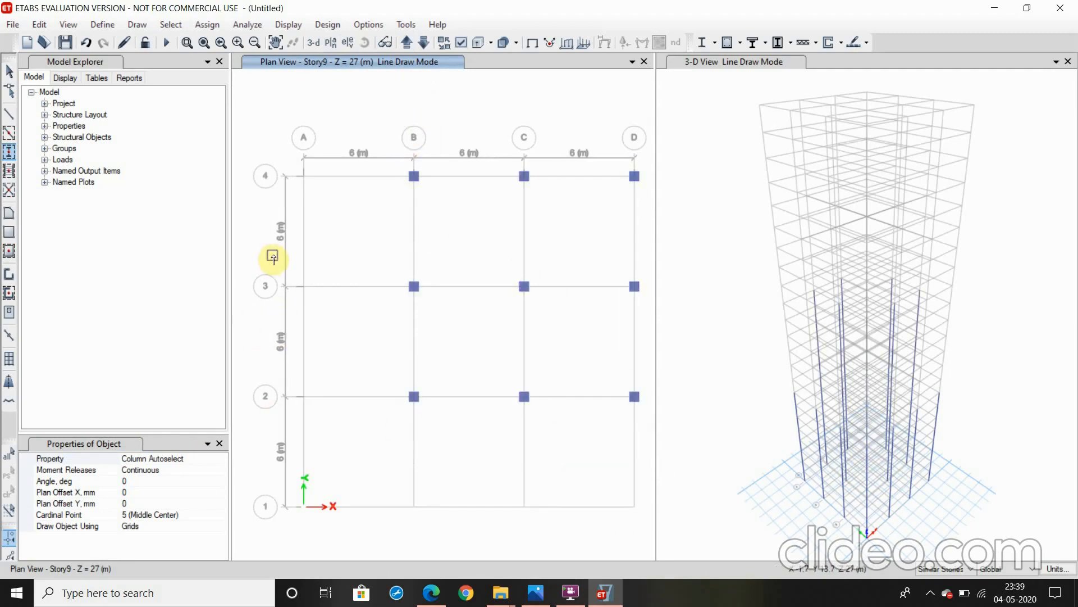
left_click_drag(266, 255, 374, 557)
left_click_drag(379, 472, 574, 526)
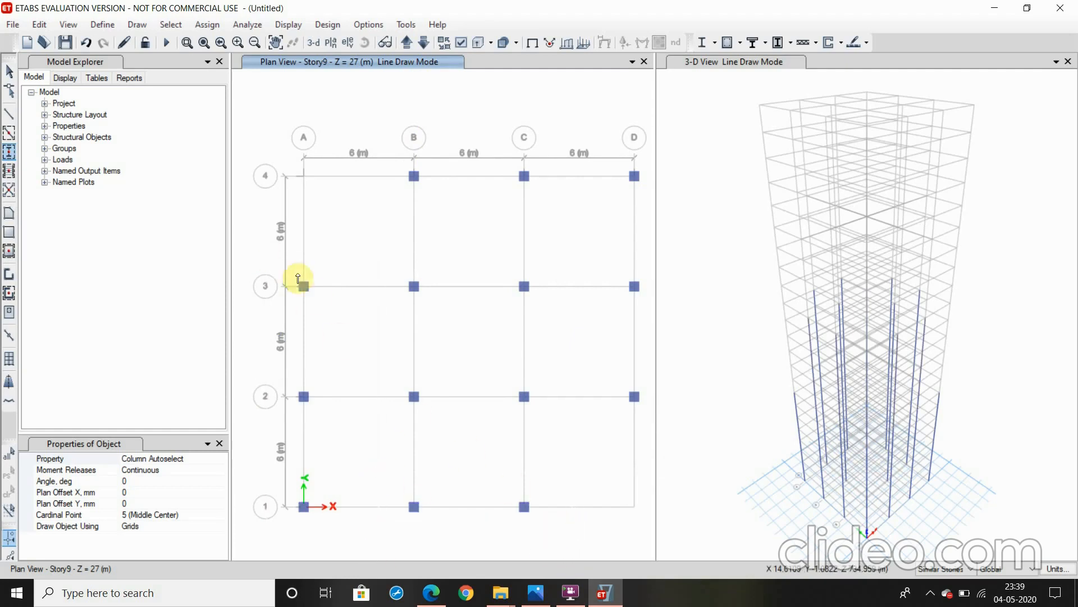
Bring the plan view up to Story15 and draw Column Autoselect columns at all grid intersections except the four corners A1, A4, D1 and D4
left_click(405, 42)
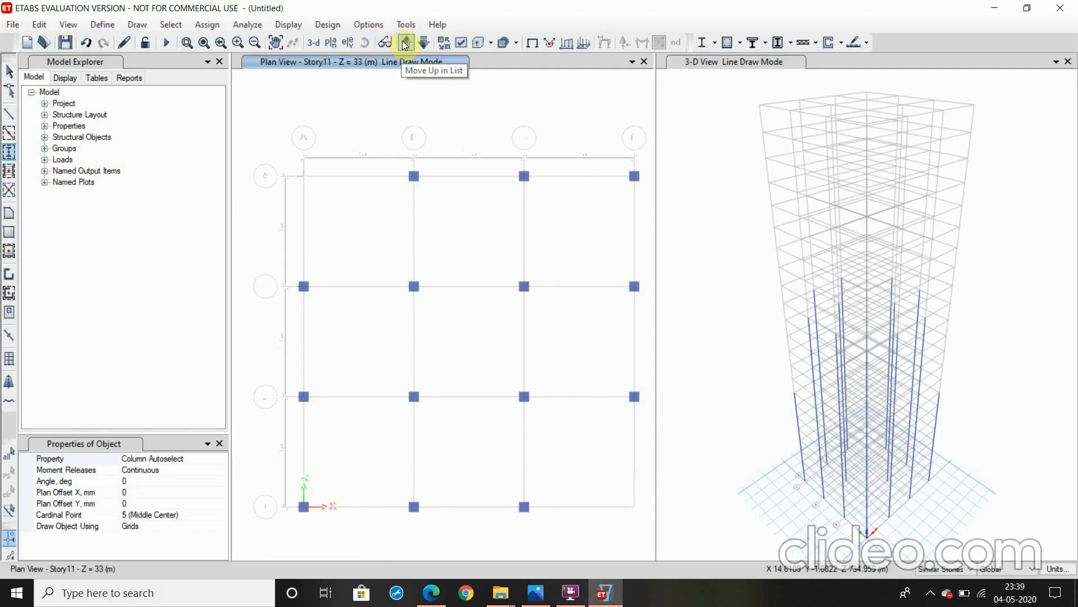
left_click(405, 43)
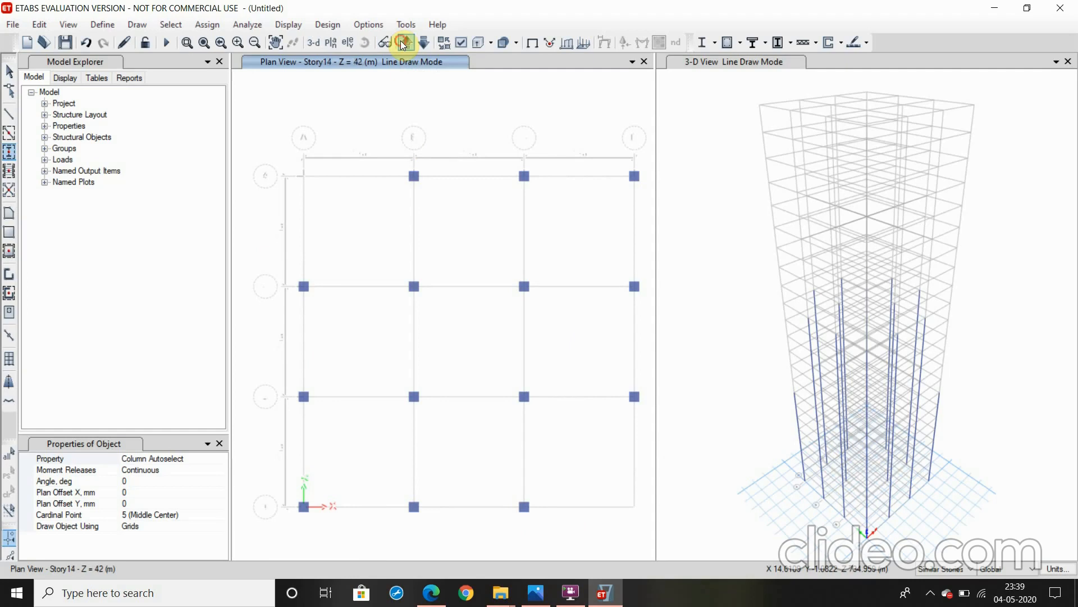
left_click(403, 44)
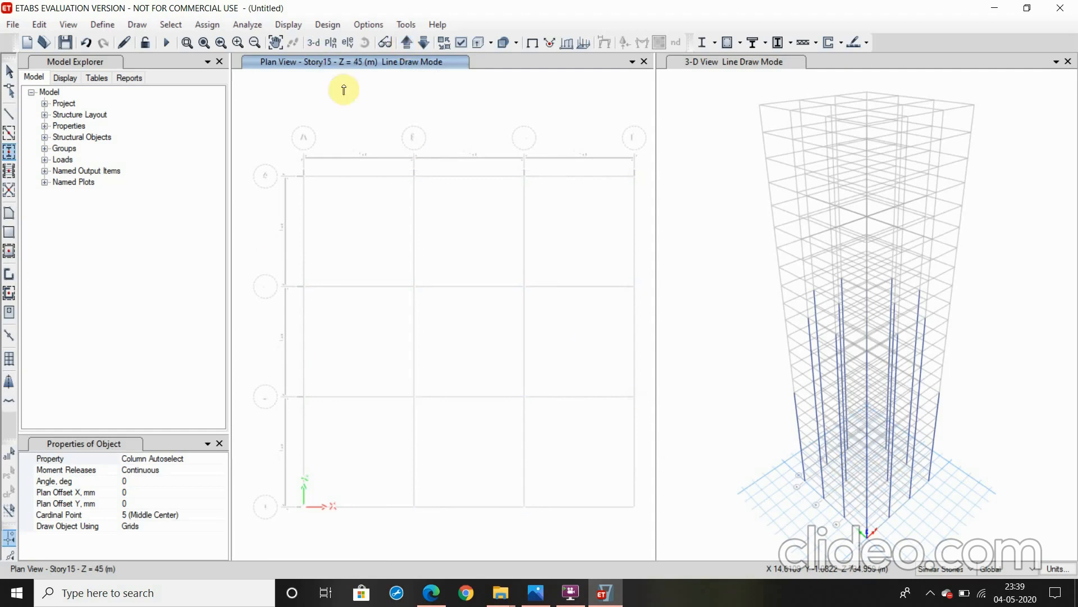
left_click_drag(378, 122, 582, 488)
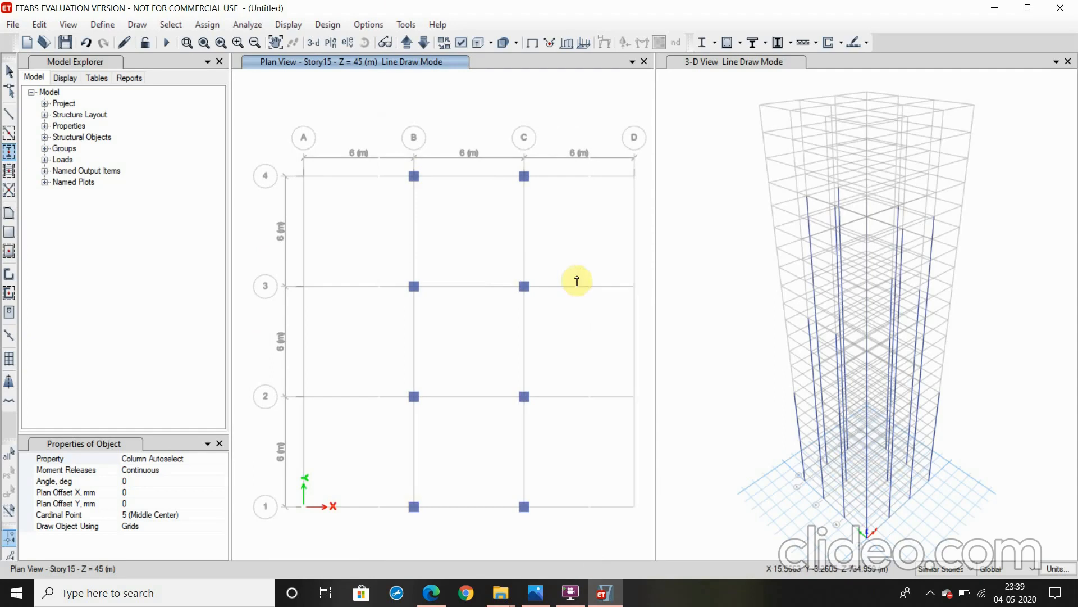
left_click_drag(578, 271, 670, 425)
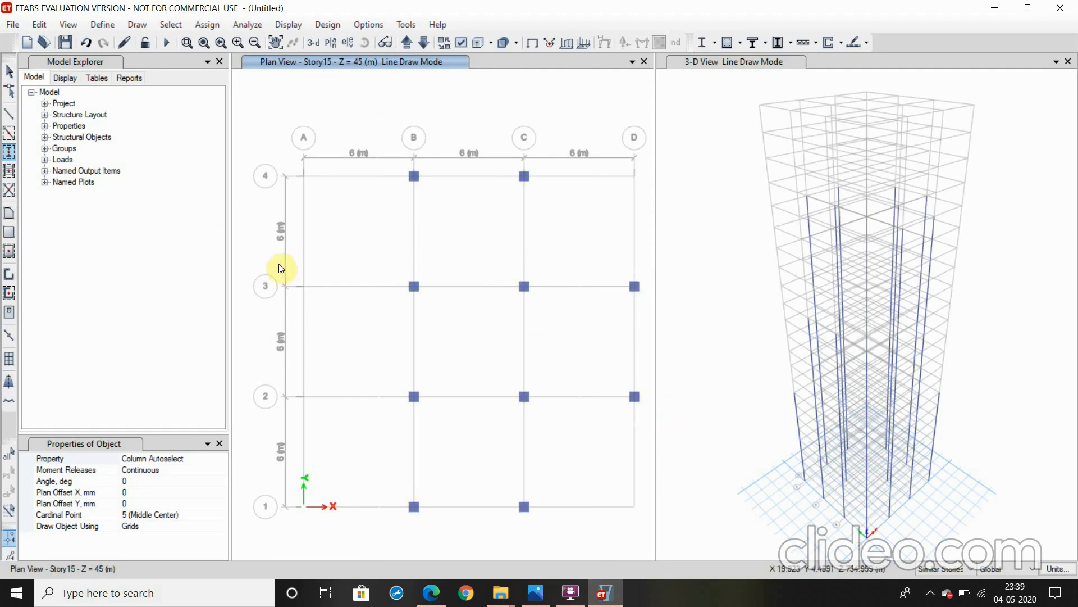
left_click_drag(280, 263, 373, 426)
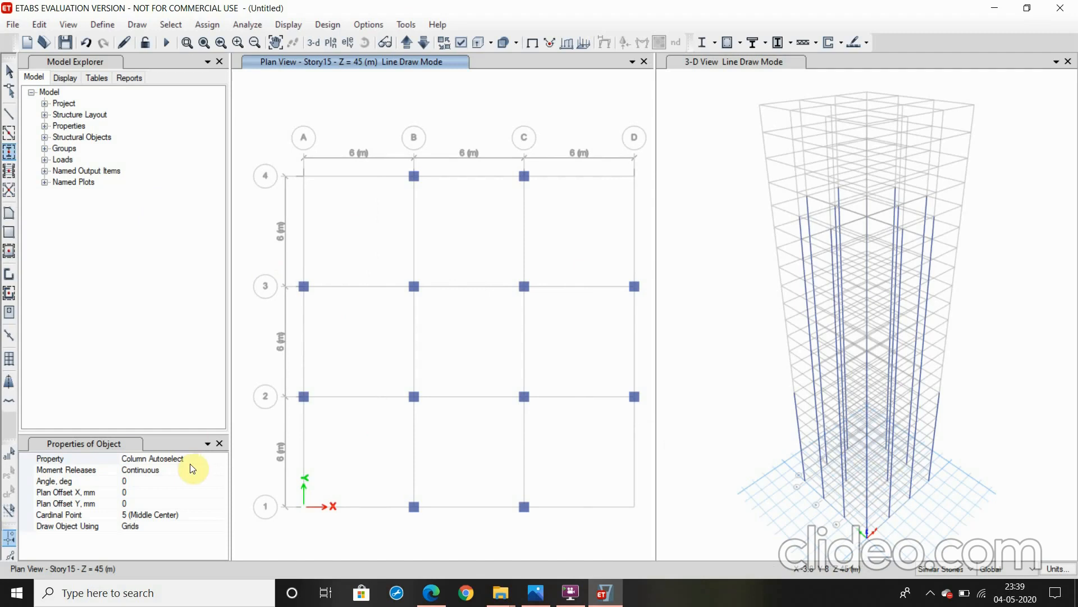
Bring the plan view up to Story20, draw Column Autoselect columns at B1 to B3 and C1 to C3, and inspect them in the rotated 3-D view
left_click(406, 42)
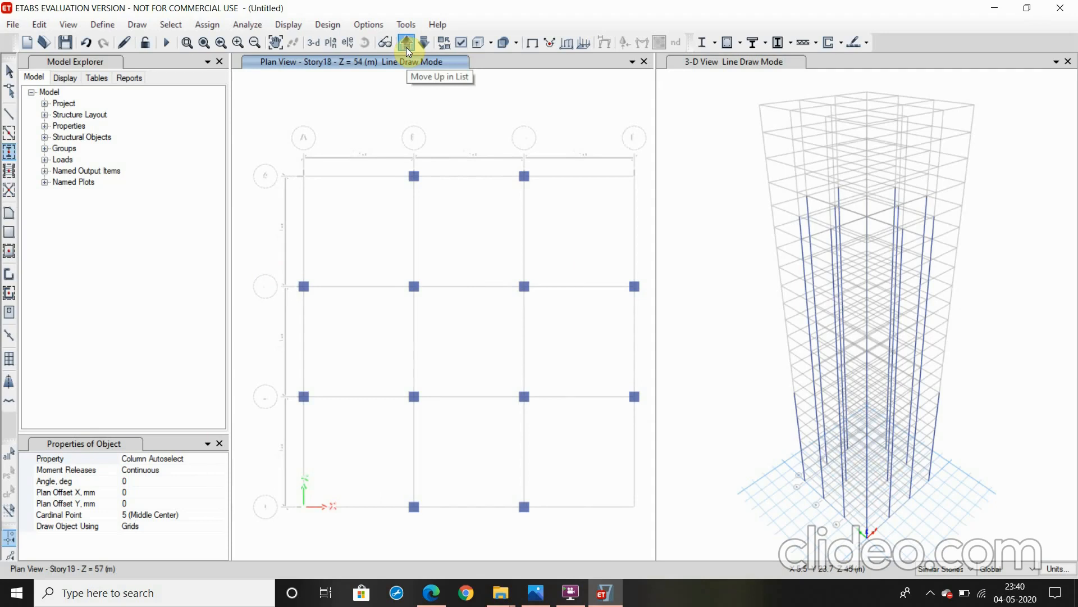
left_click(407, 43)
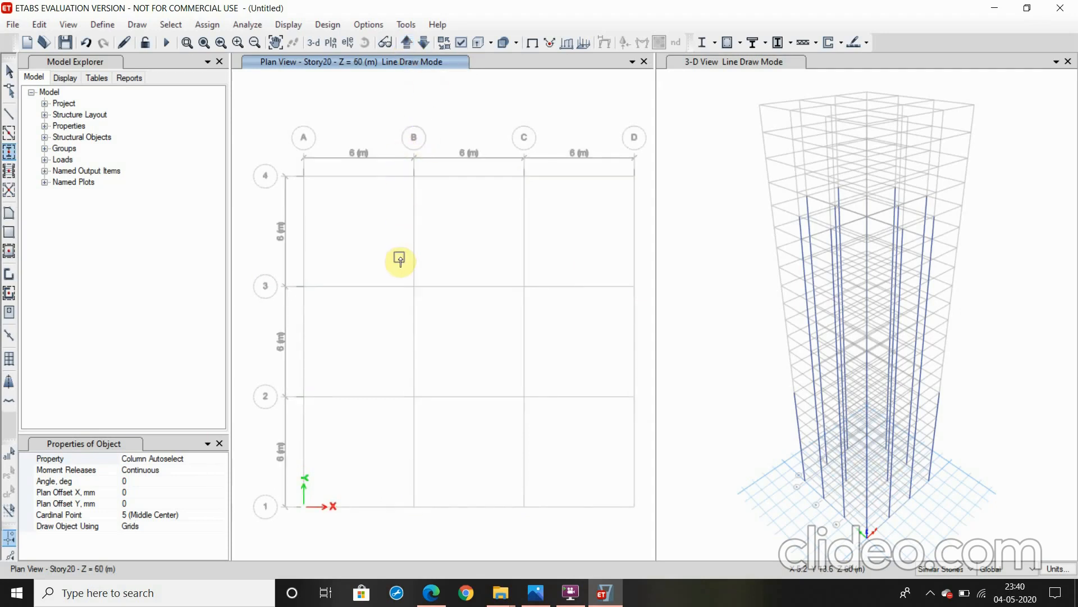
left_click_drag(400, 257, 552, 541)
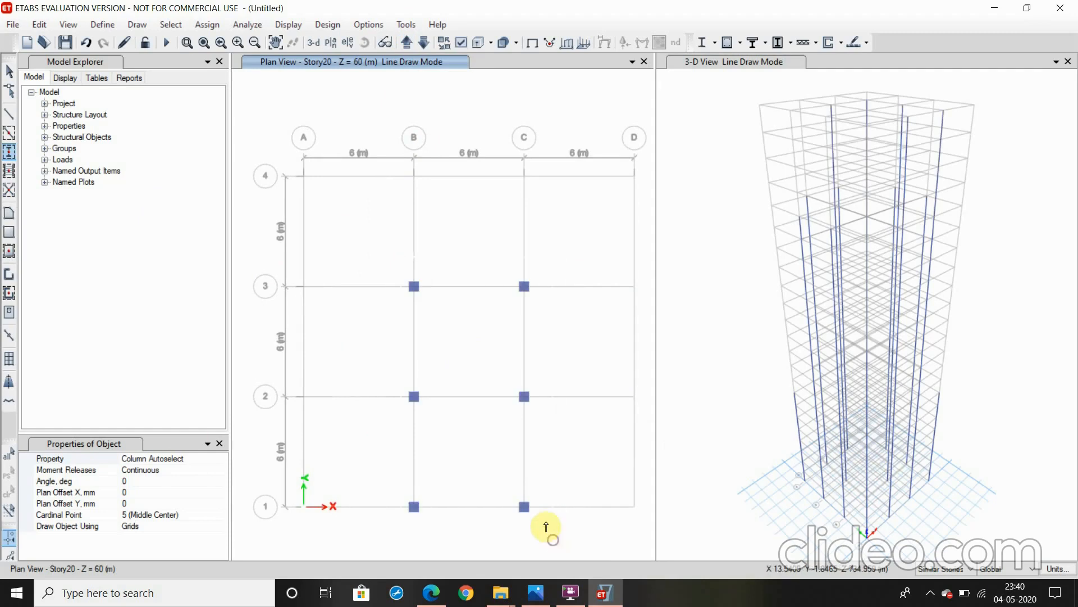
left_click(692, 62)
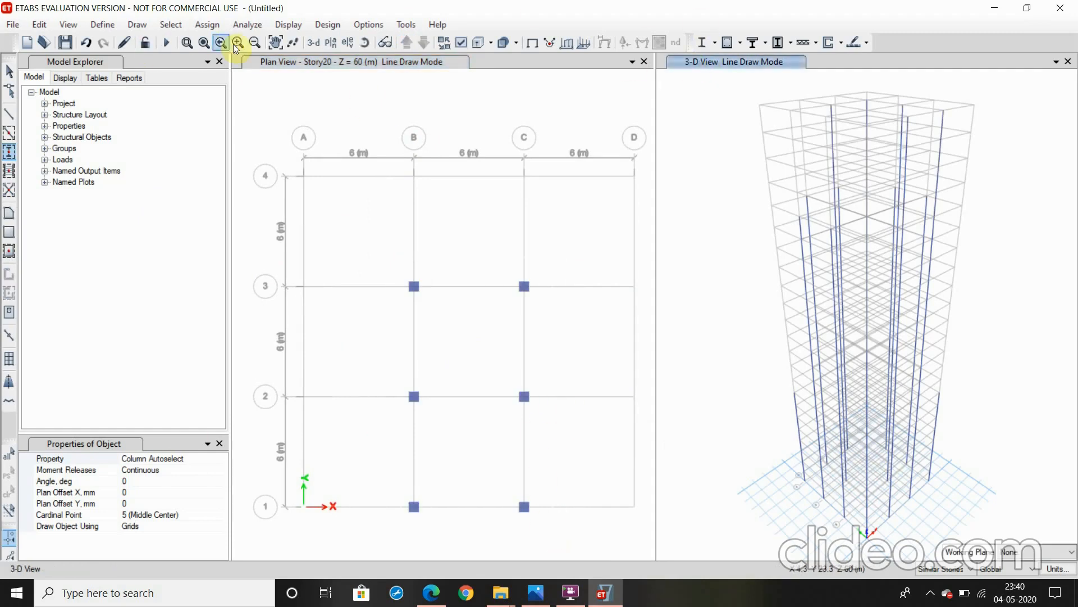
left_click(365, 43)
left_click_drag(711, 443, 888, 435)
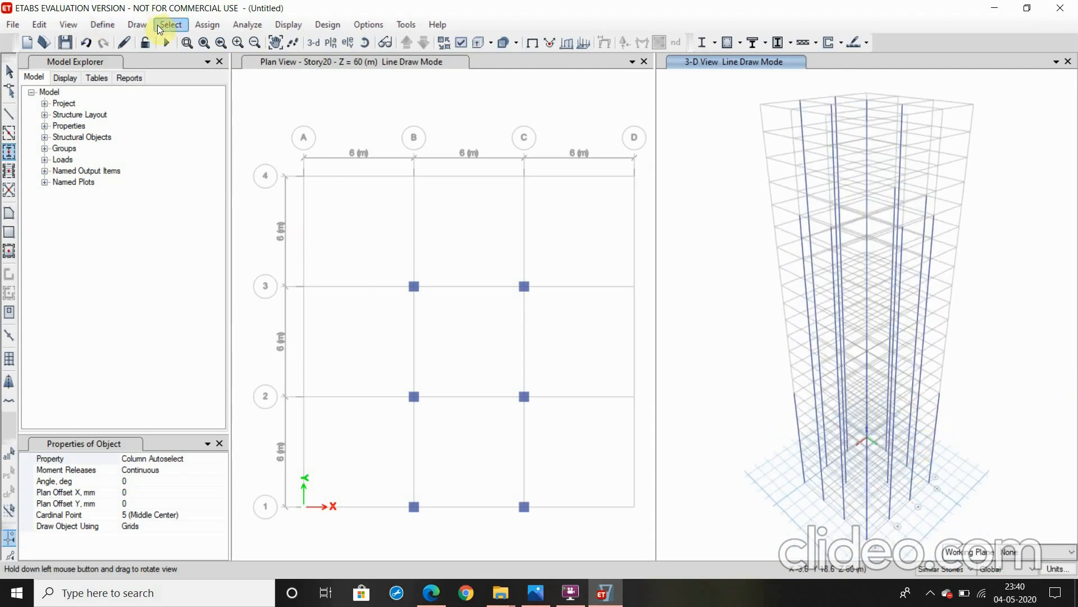
Quick-draw beams with the Beam Autoselect property along the grid lines between B1, C1, B3 and C3 on the Story20 plan
left_click(138, 25)
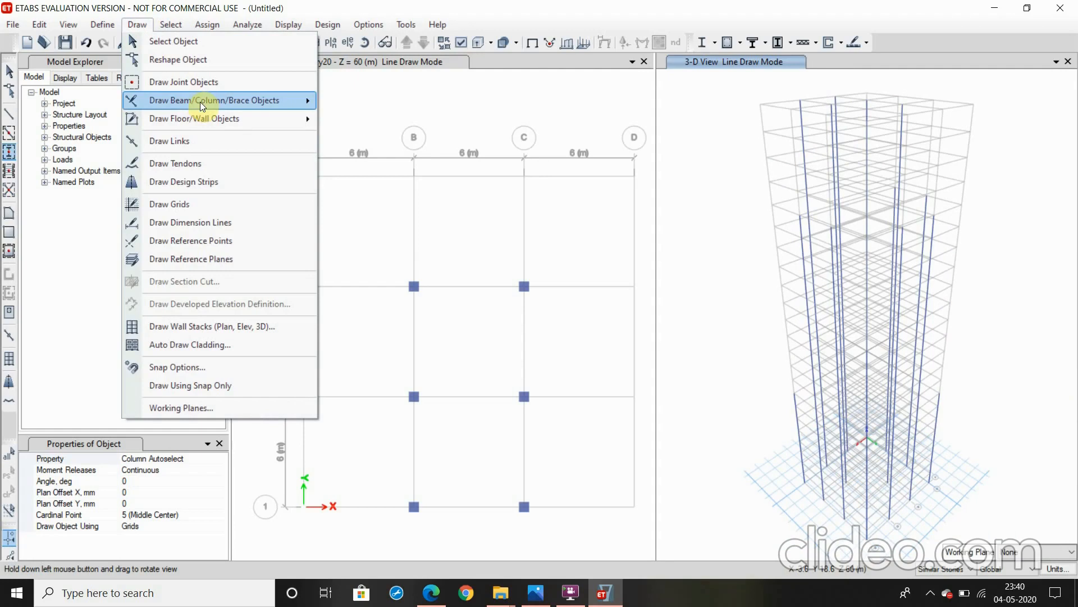
mouse_move(256, 101)
left_click(392, 120)
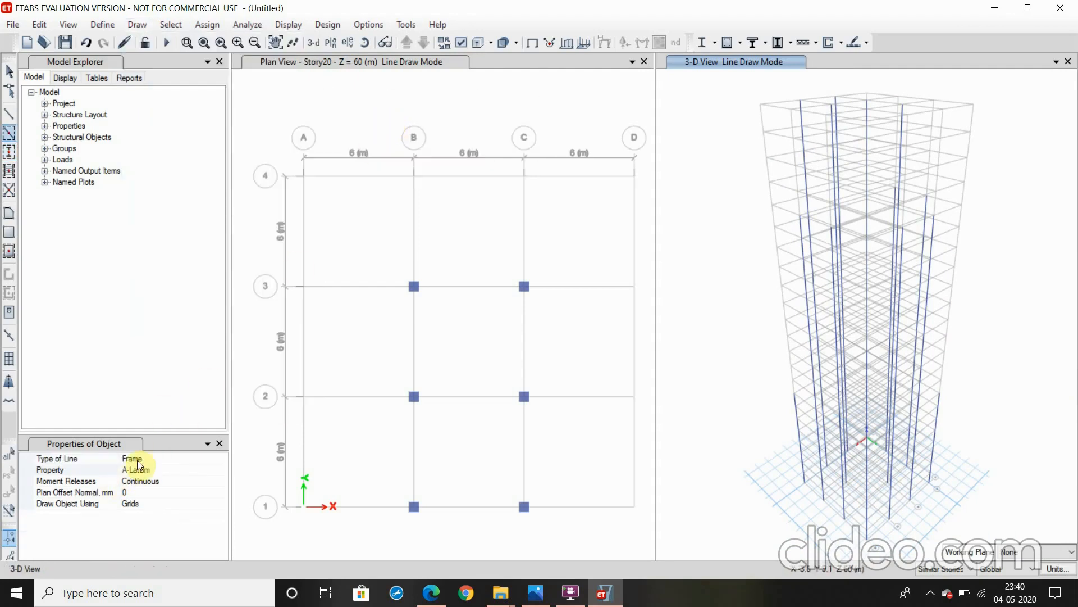
left_click(134, 470)
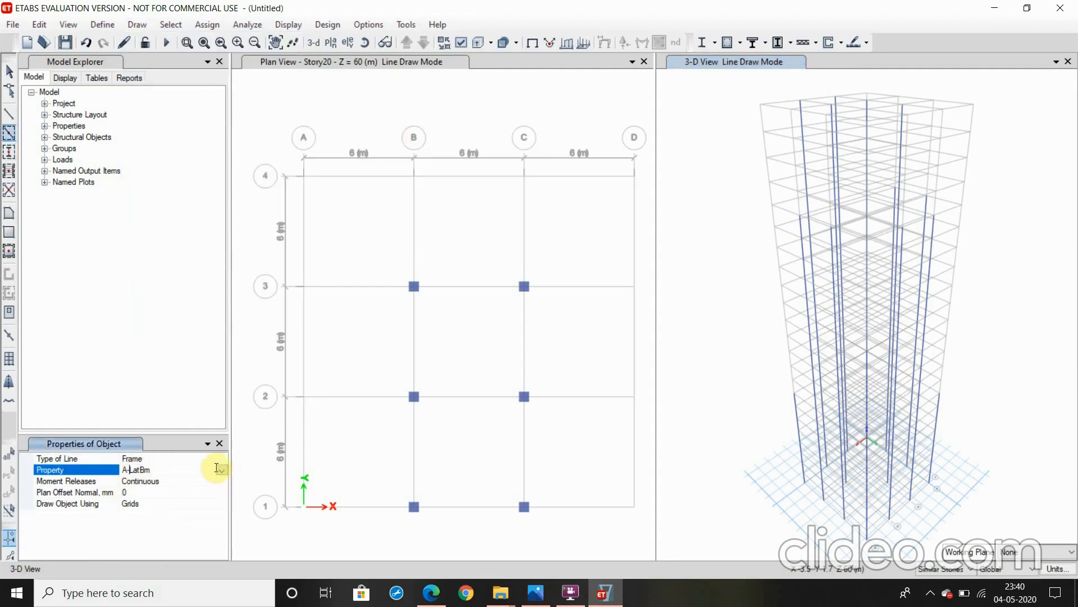
left_click(223, 479)
left_click(220, 470)
left_click(222, 471)
scroll(185, 525, "down", 1)
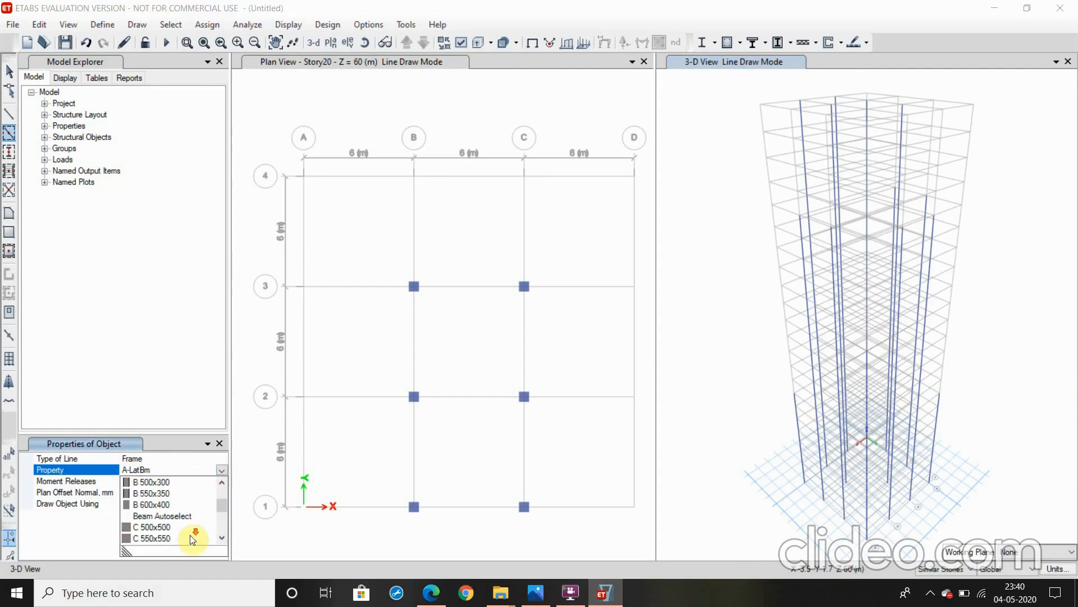
left_click(186, 515)
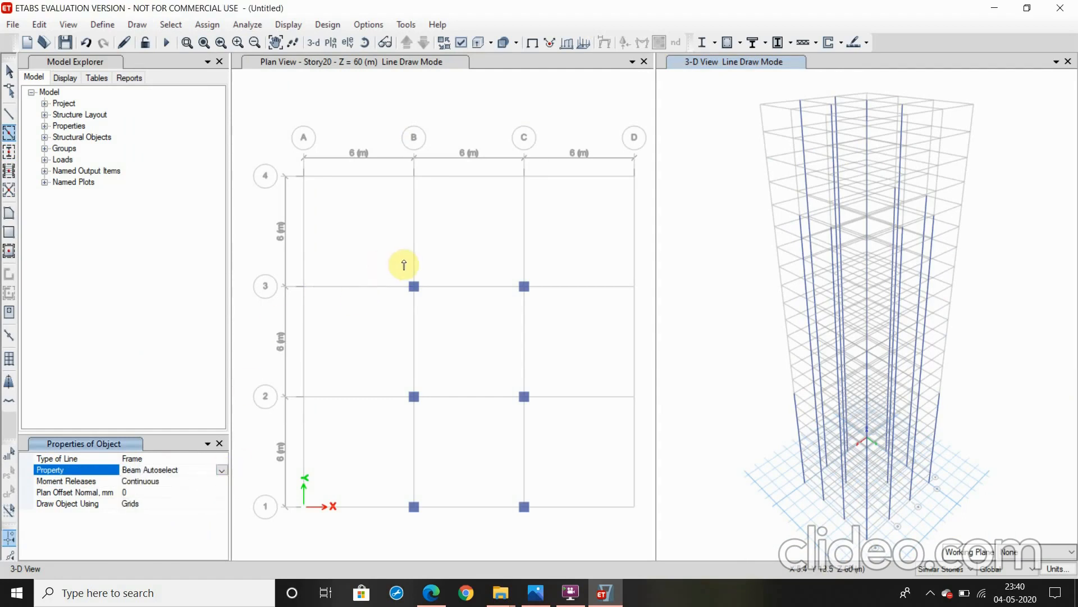
mouse_move(377, 264)
left_mouse_down()
mouse_move(551, 481)
mouse_move(554, 540)
left_mouse_up()
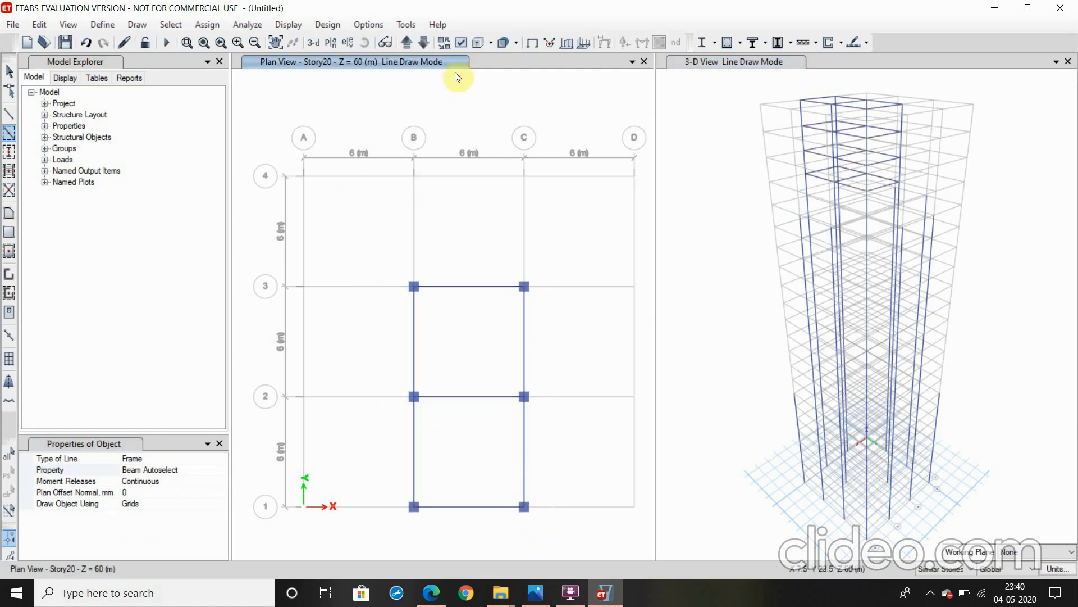
Bring the plan view down to Story19 and draw Beam Autoselect beams along all grid segments between columns, leaving the four corner bays open
left_click(423, 43)
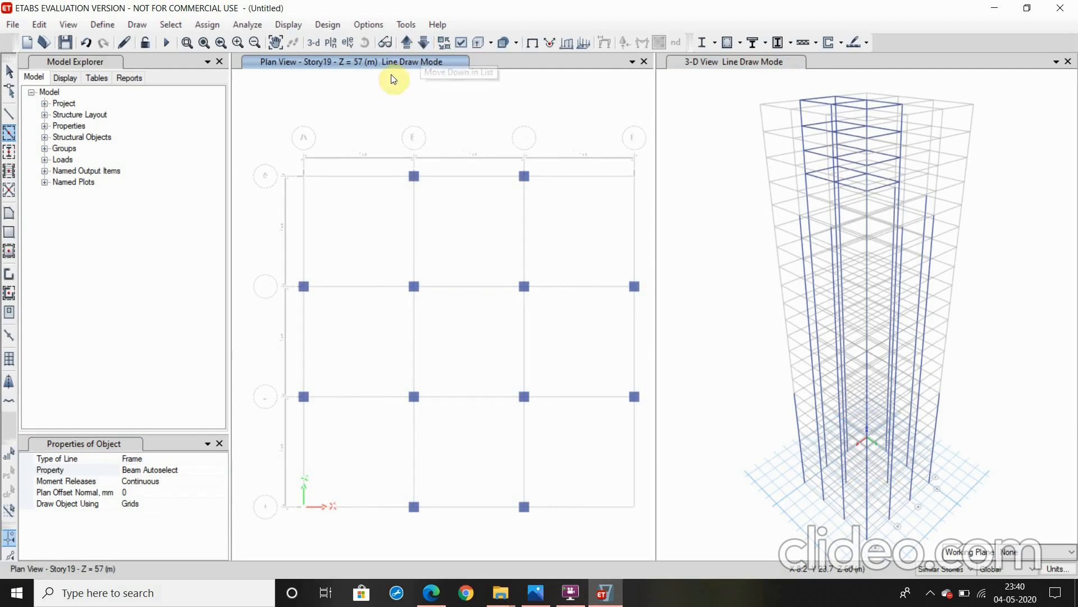
left_click_drag(382, 136, 459, 321)
left_click_drag(483, 395, 551, 597)
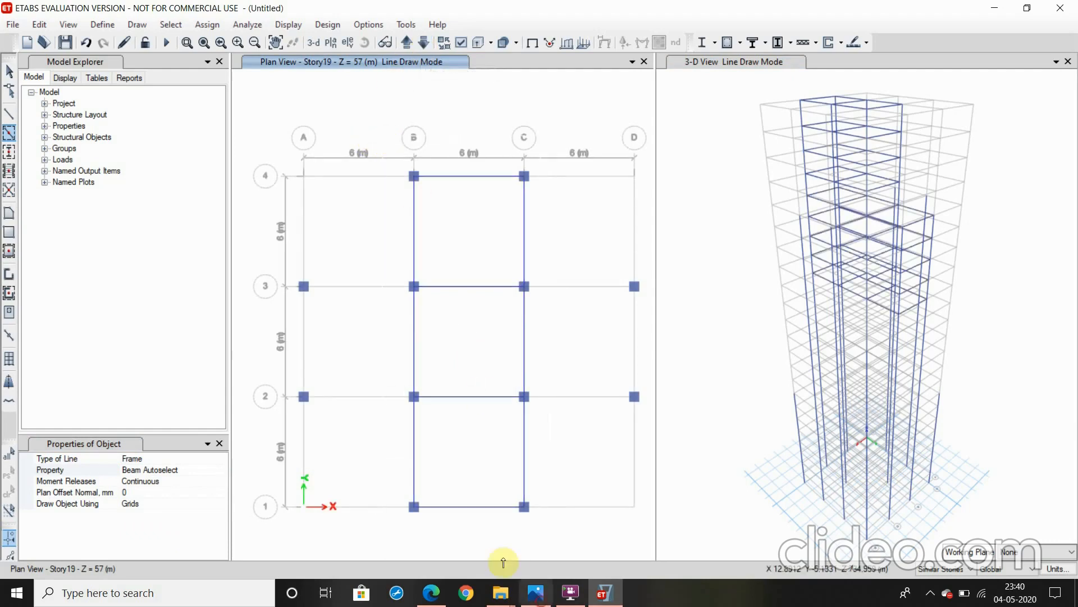
left_click_drag(299, 273, 442, 456)
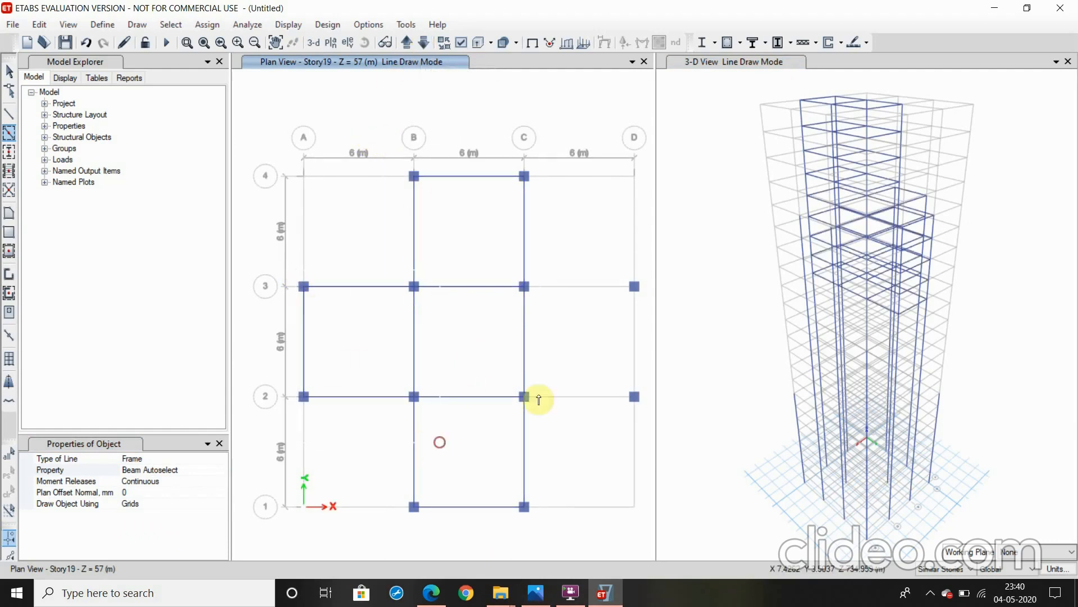
left_click_drag(522, 255, 660, 431)
left_click(534, 331)
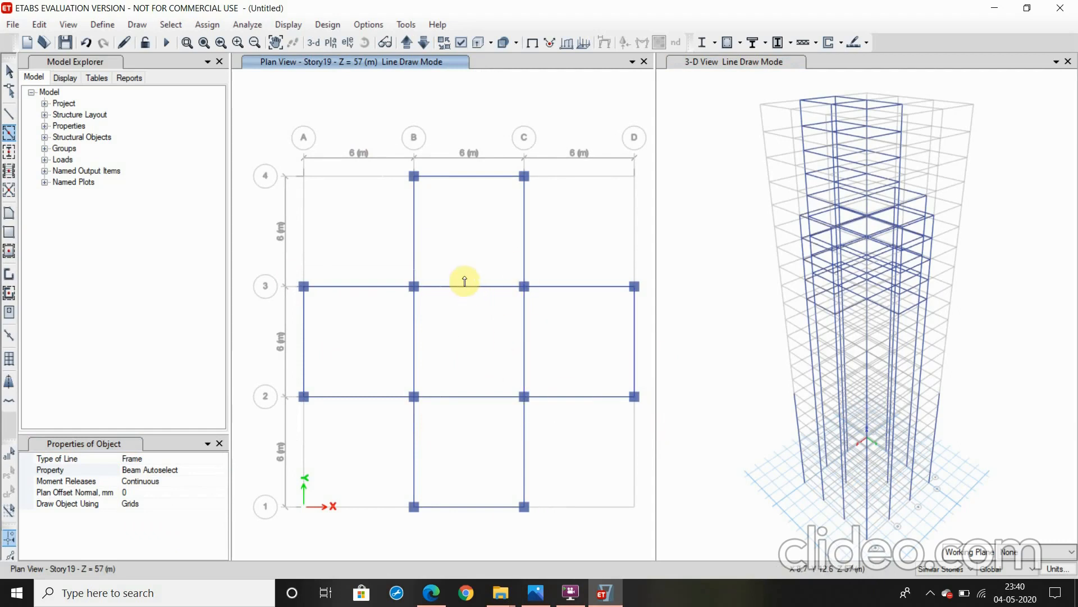
Bring the plan view down to Story13 and draw Beam Autoselect beams between all columns, leaving the corners at A4 and D1 open
left_click(421, 43)
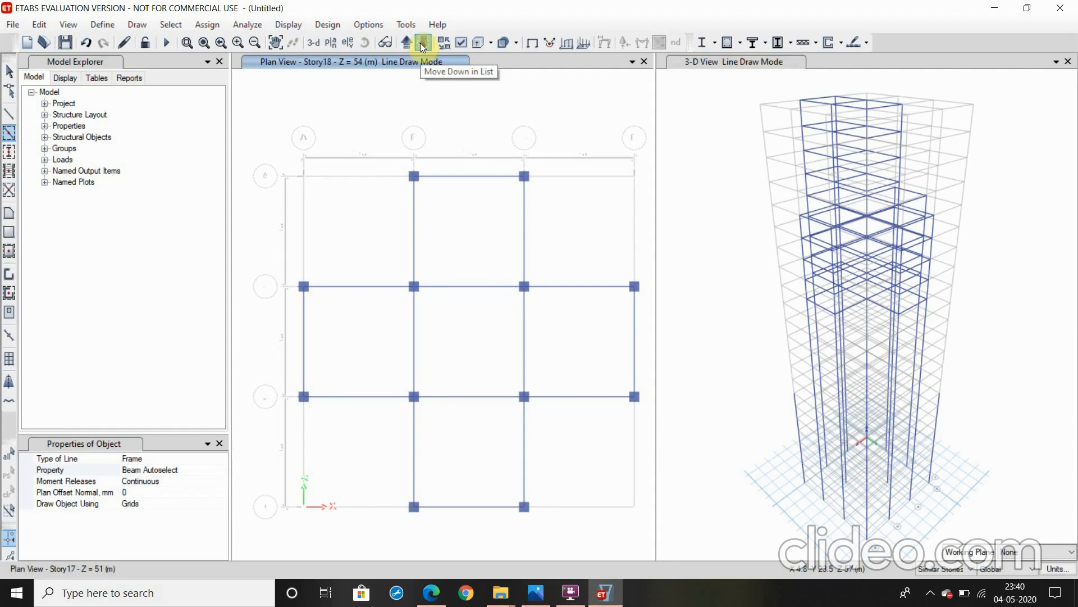
left_click(421, 43)
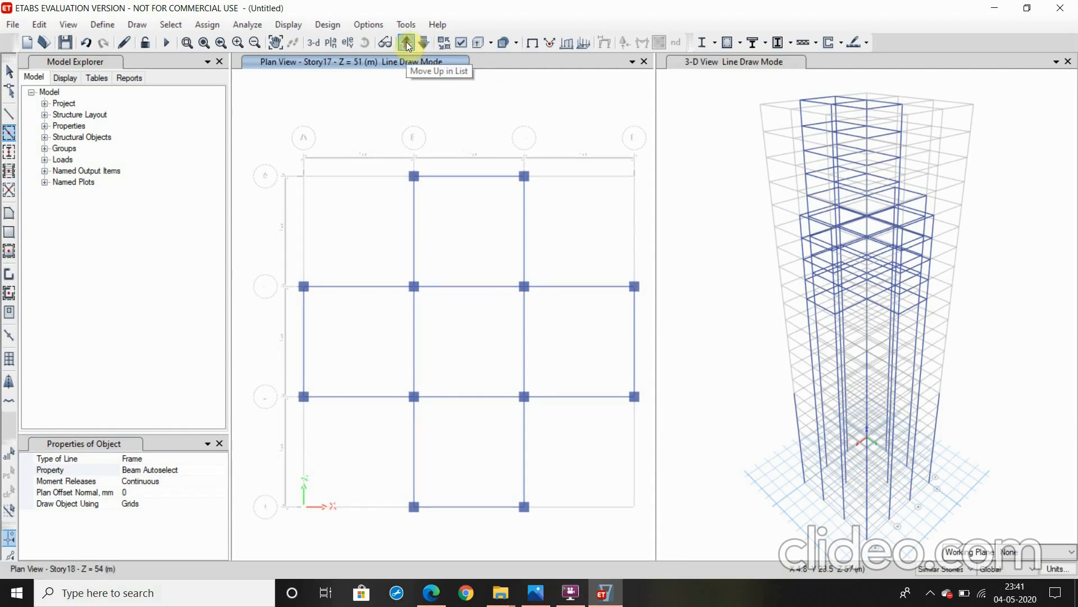
left_click(408, 46)
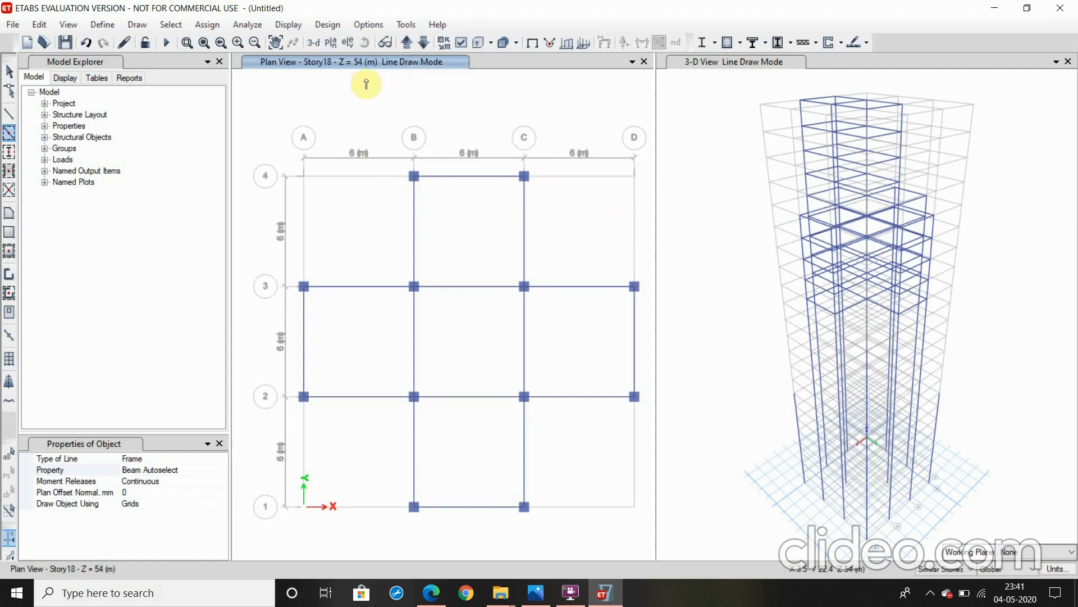
left_click(424, 43)
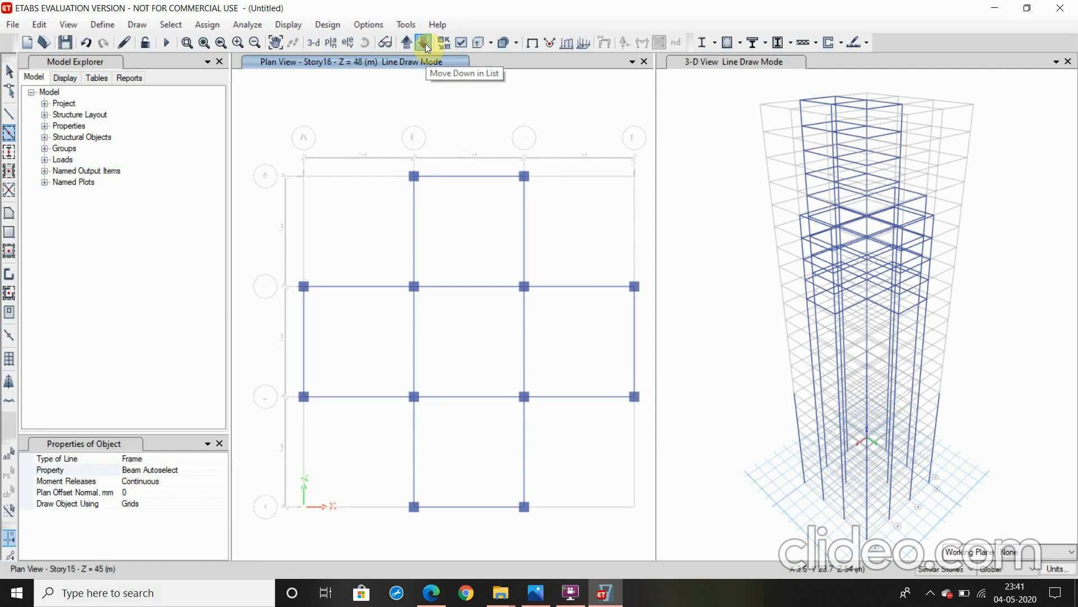
left_click(425, 43)
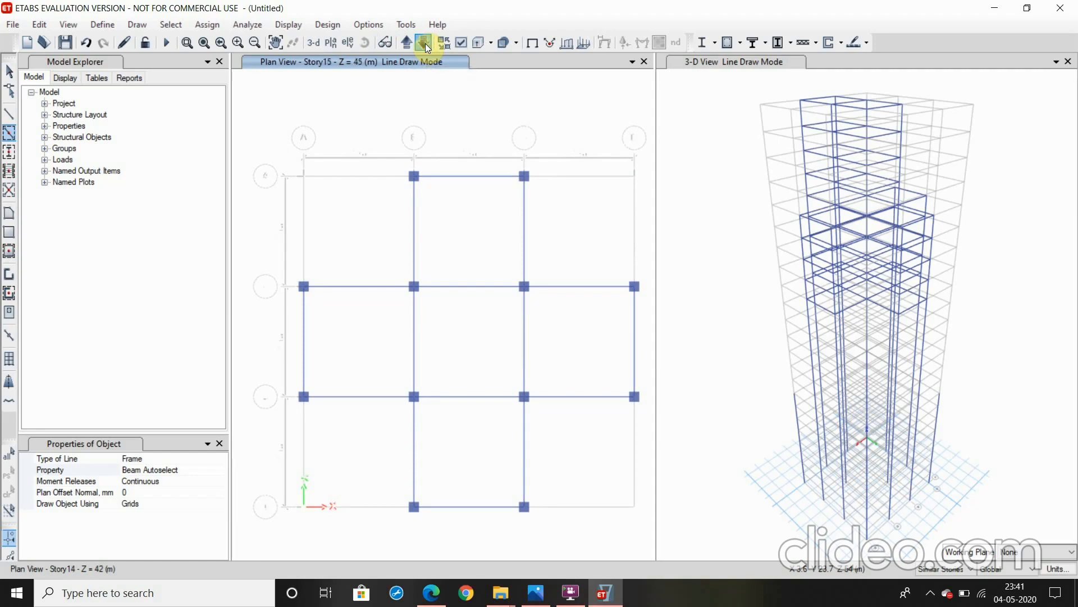
left_click(424, 42)
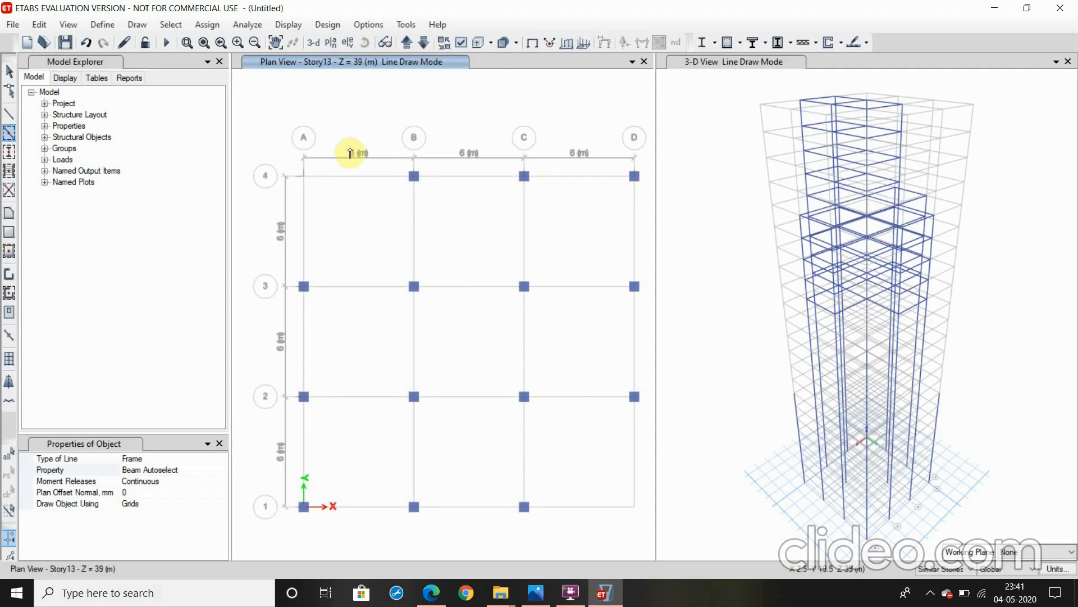
mouse_move(387, 125)
left_mouse_down()
mouse_move(594, 402)
mouse_move(651, 452)
left_mouse_up()
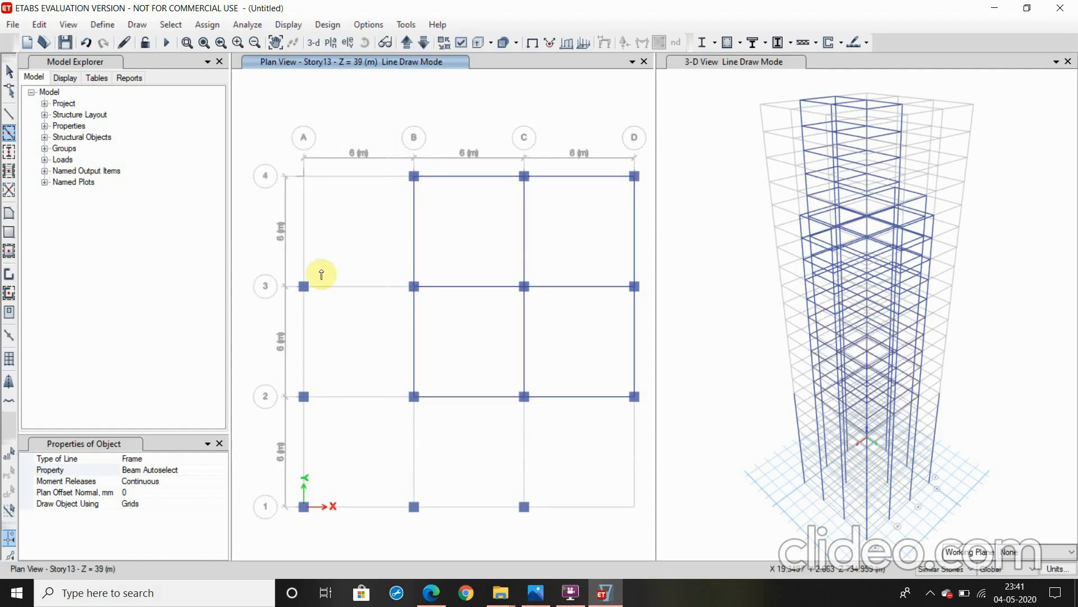
left_click_drag(289, 255, 444, 566)
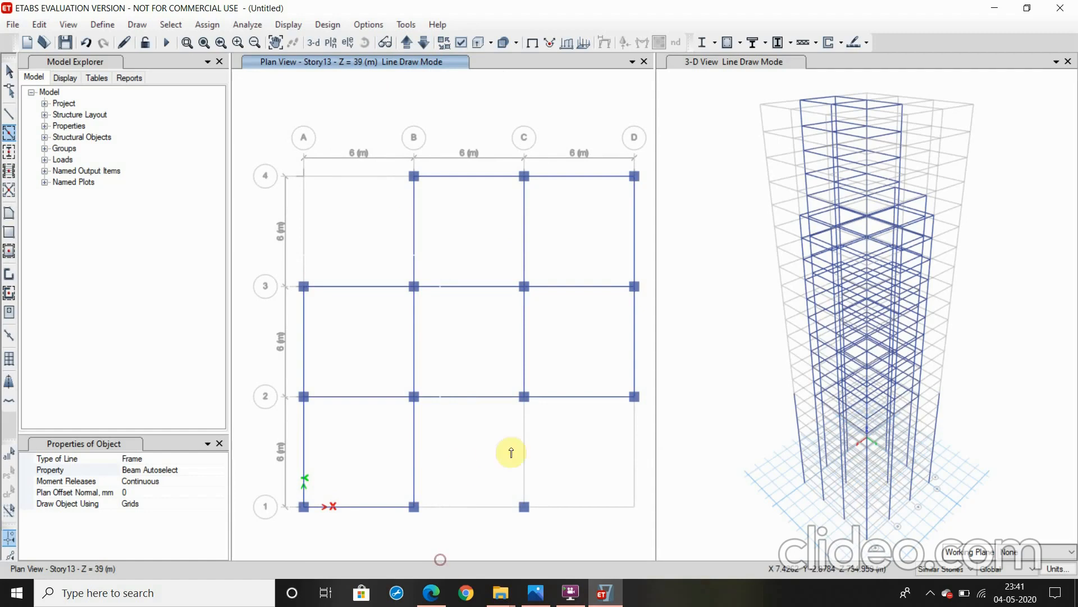
left_click(473, 507)
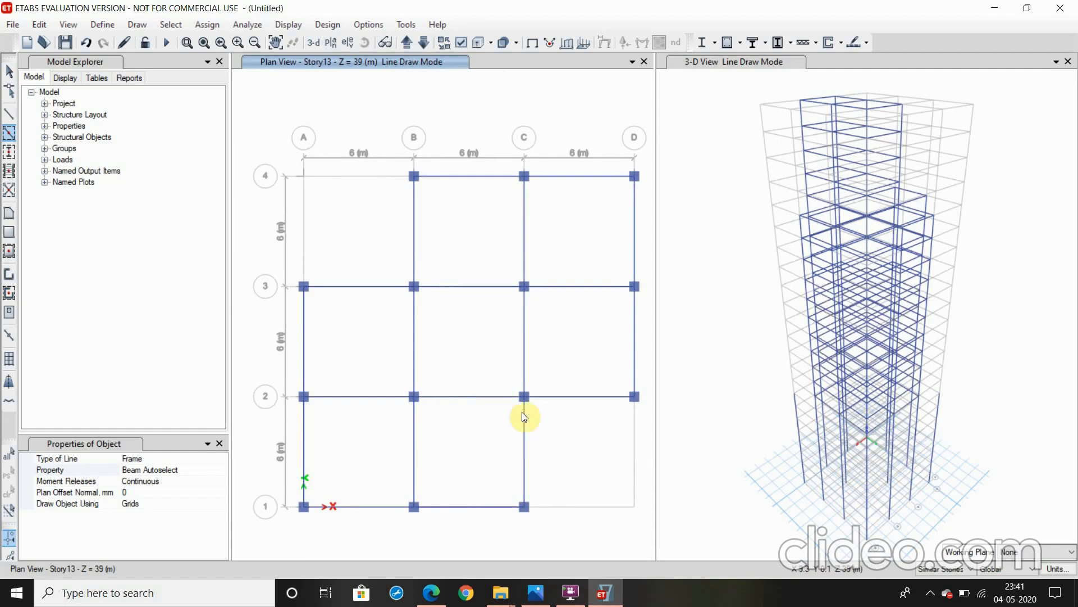
Bring the plan view down to Story8, draw Beam Autoselect beams along every grid line, and end beam drawing
left_click(423, 46)
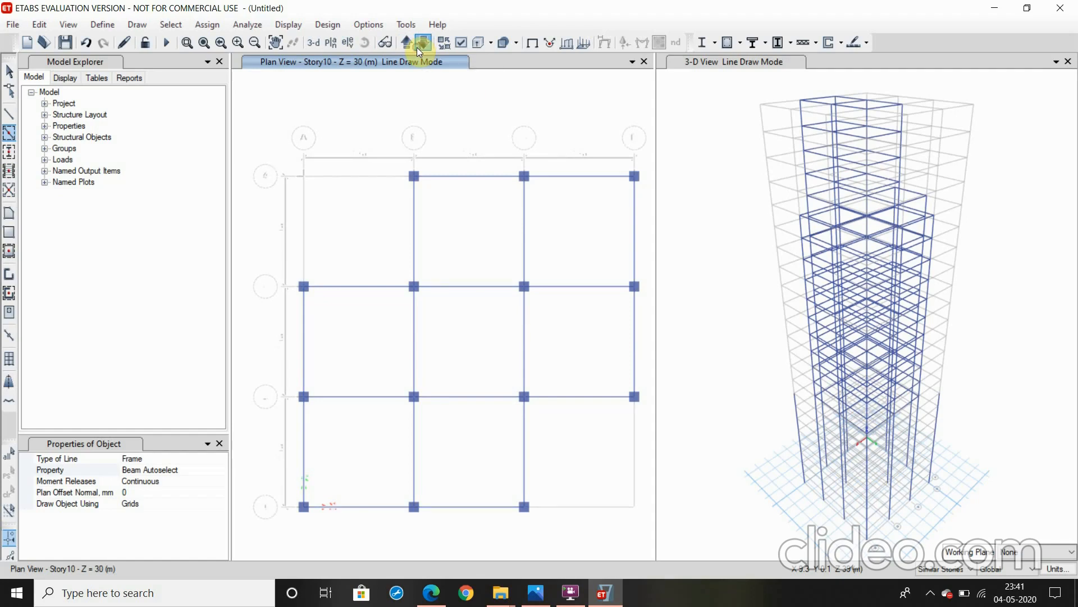
left_click(417, 47)
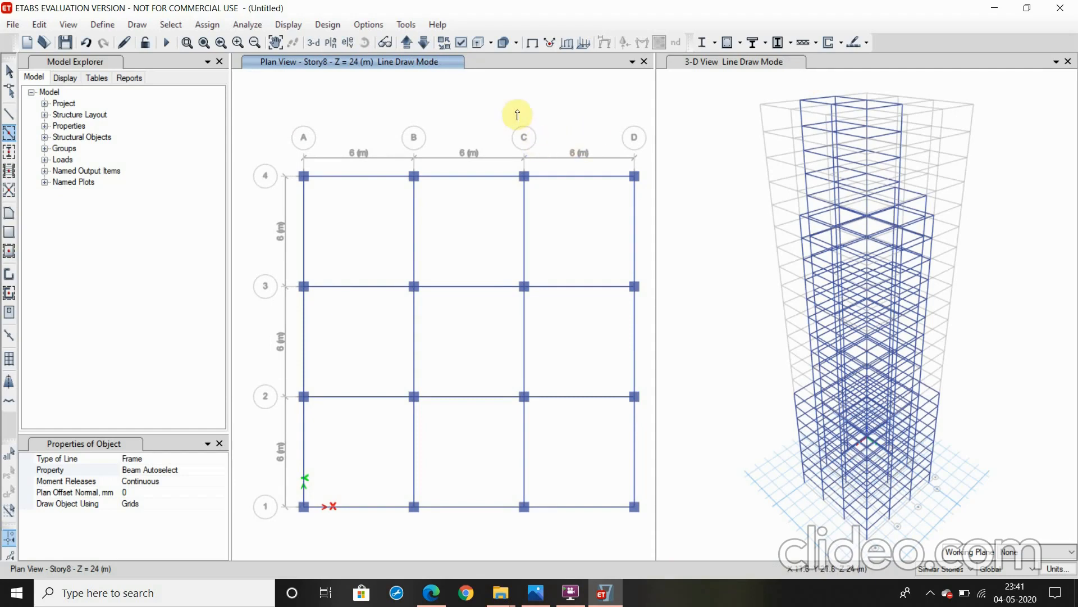
key("Escape")
Rotate the 3-D view to examine the framed building from another side, and return to the Story8 plan
left_click(678, 63)
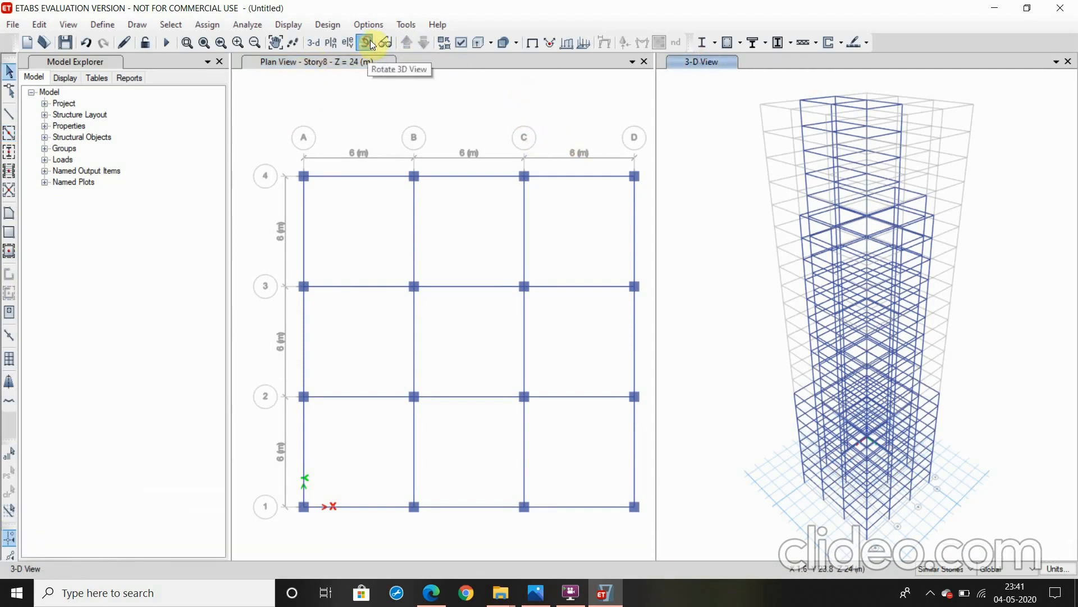
left_click(366, 43)
left_click_drag(697, 309, 932, 321)
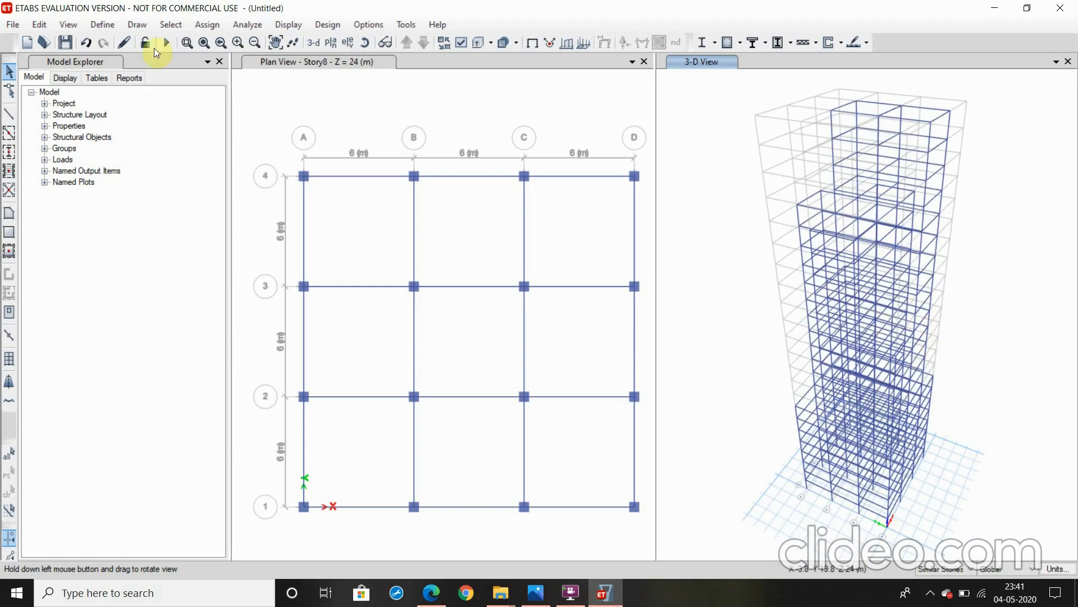
left_click(140, 28)
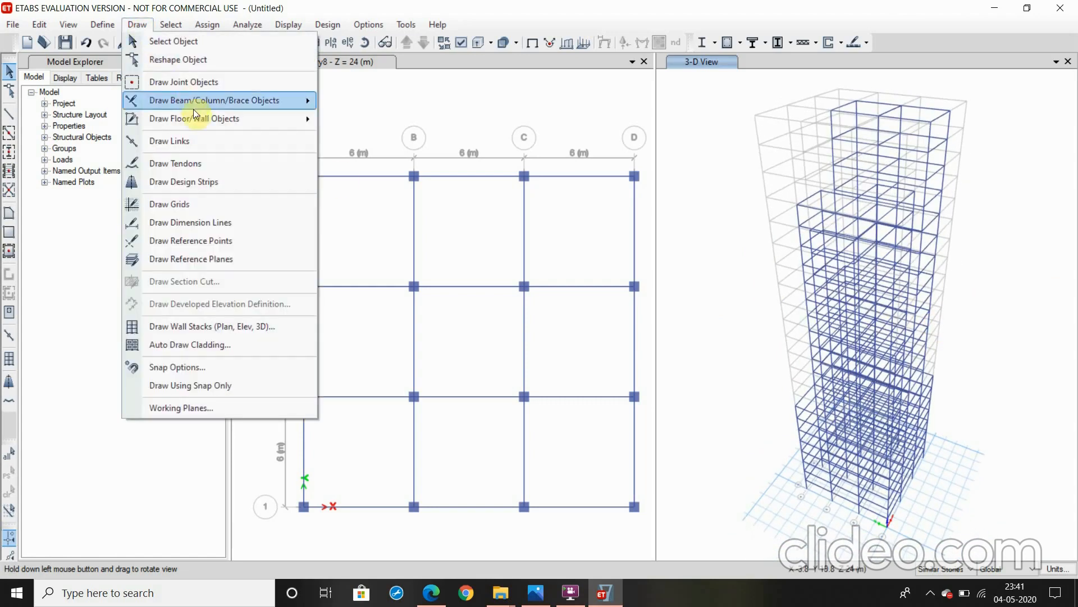
mouse_move(197, 119)
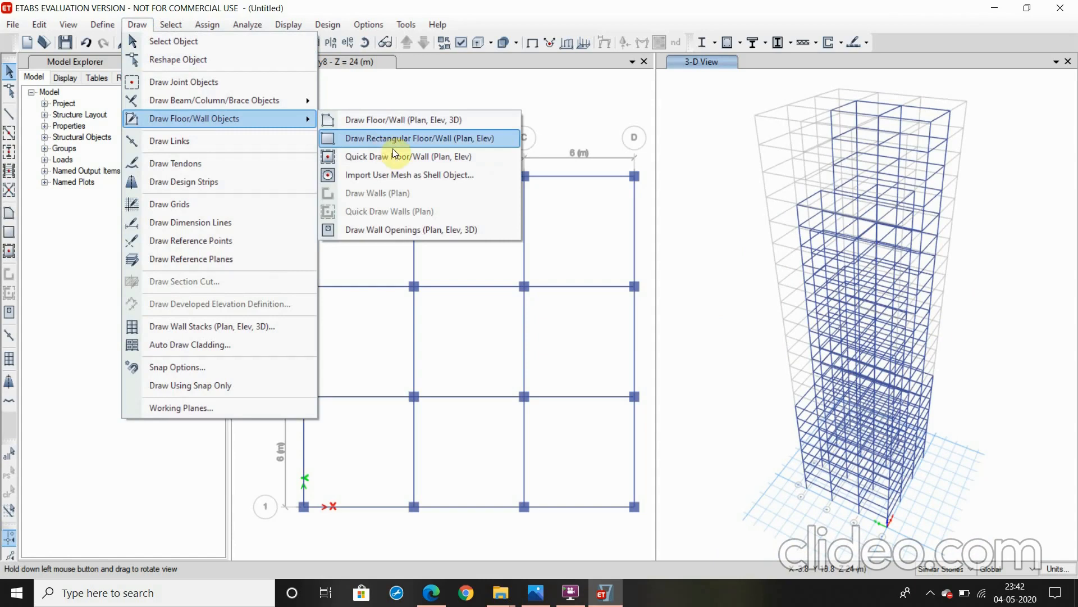
left_click(436, 89)
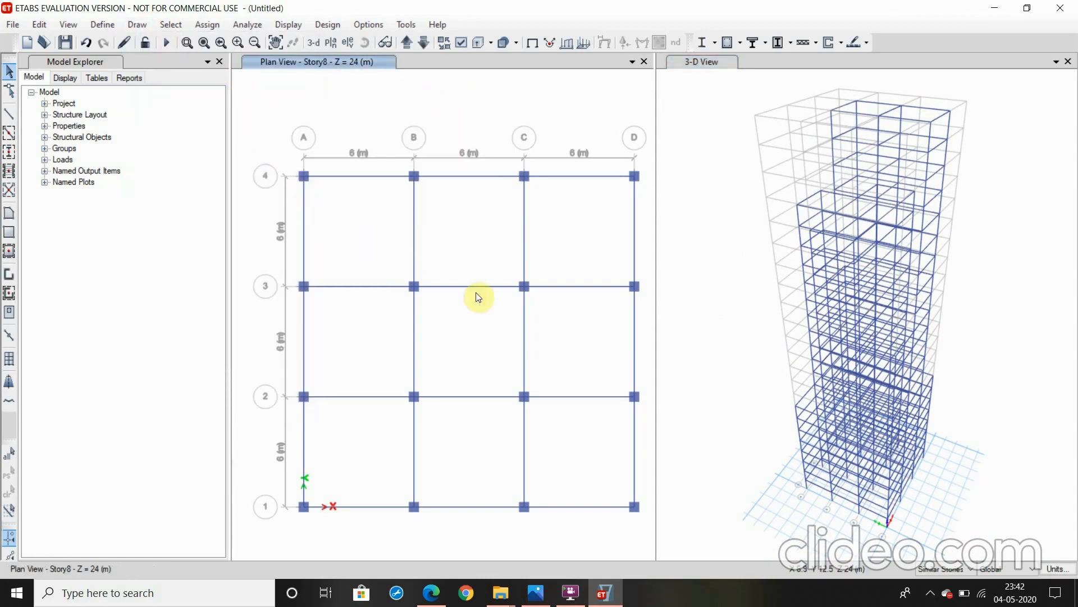
Quick-draw floor slabs with the S 150 property in all nine grid bays of the Story8 plan
left_click(139, 25)
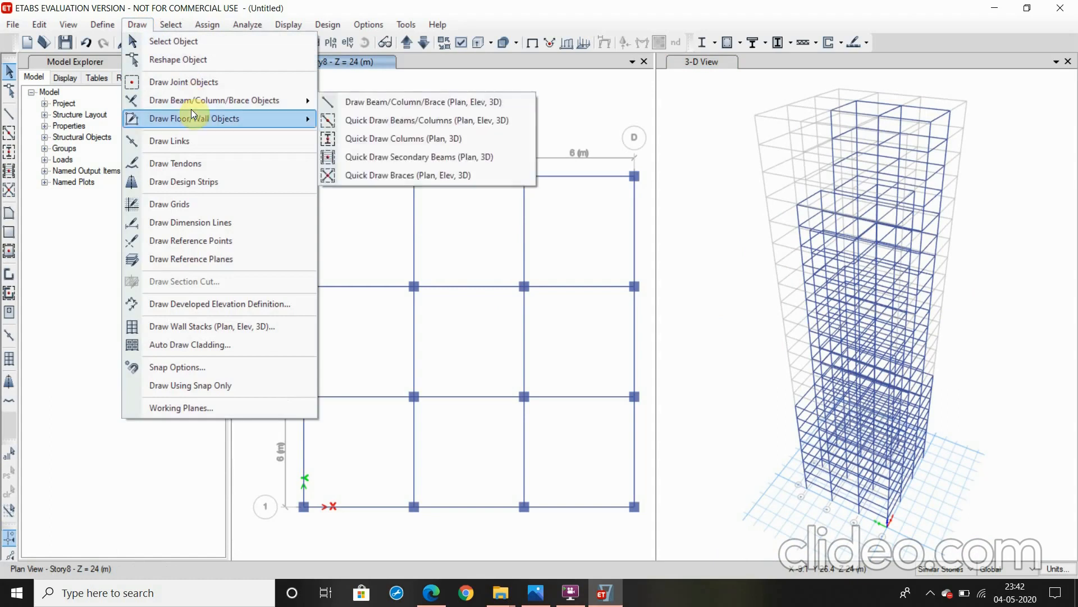
mouse_move(191, 117)
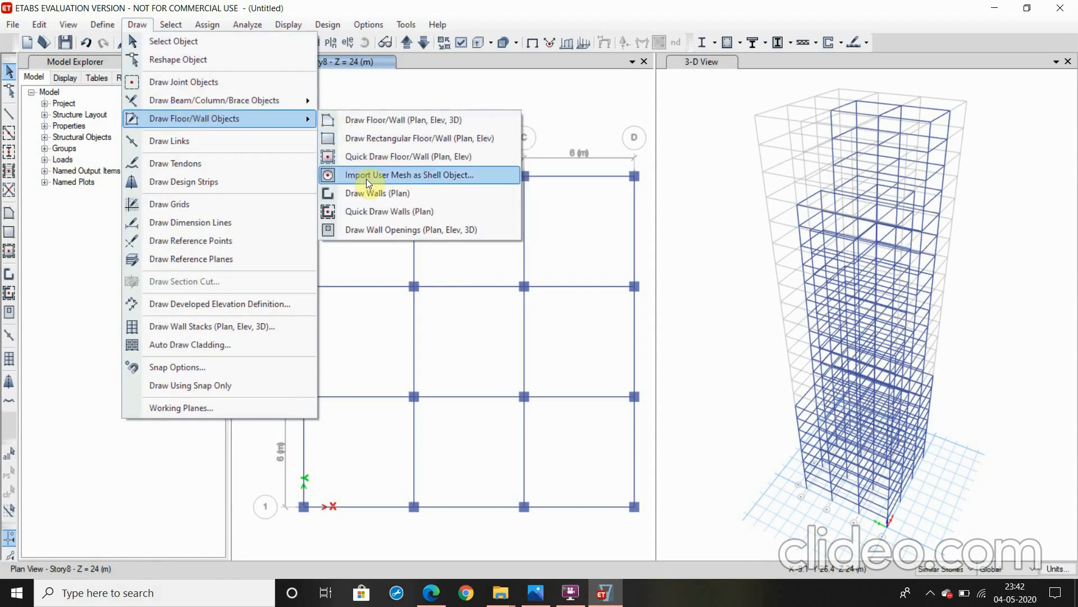
left_click(383, 158)
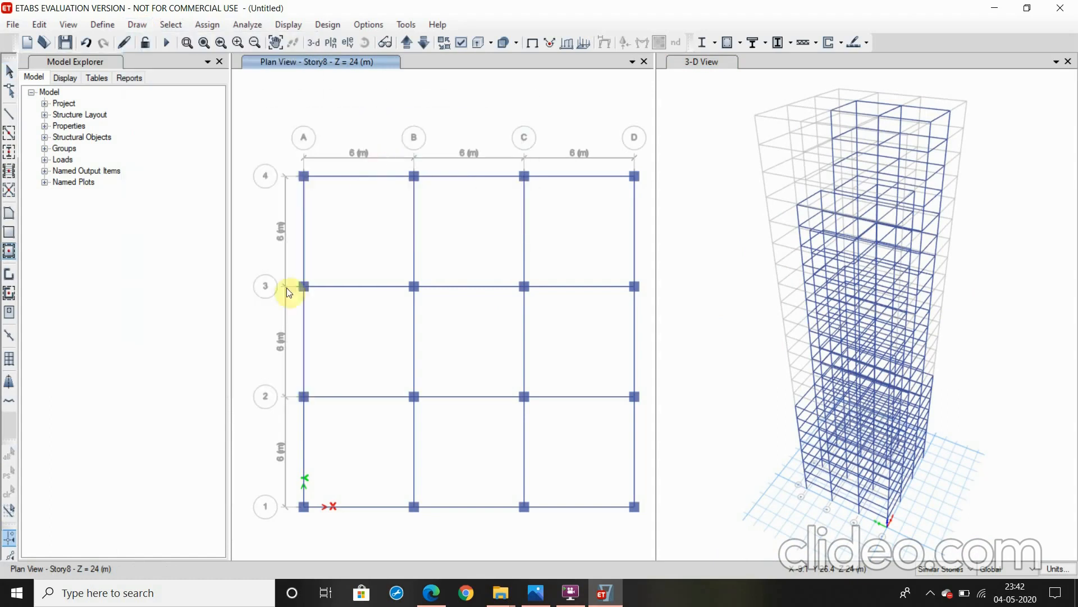
left_click(135, 459)
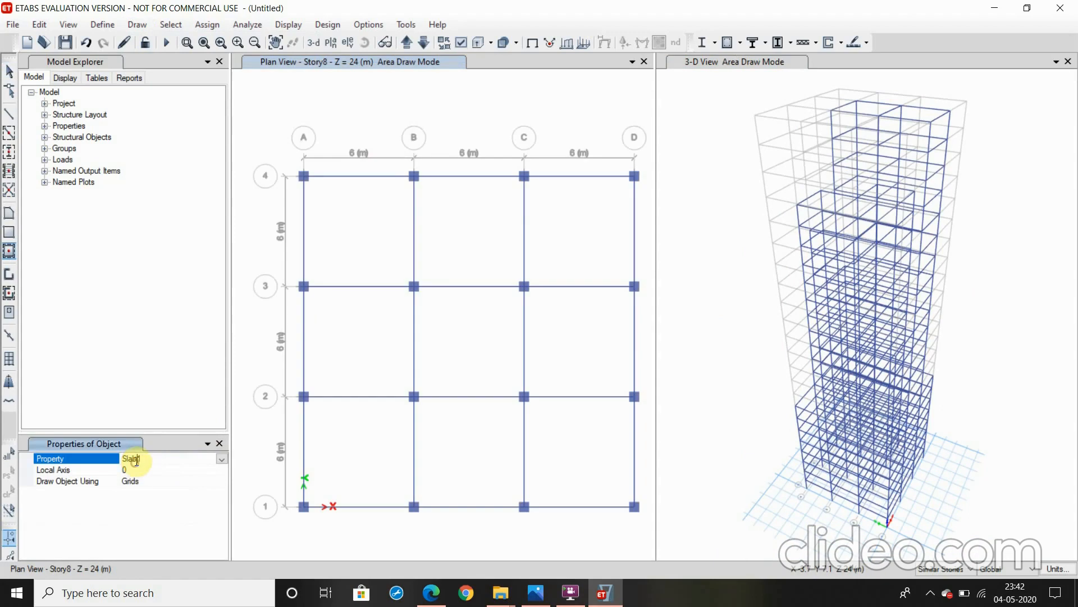
left_click(221, 459)
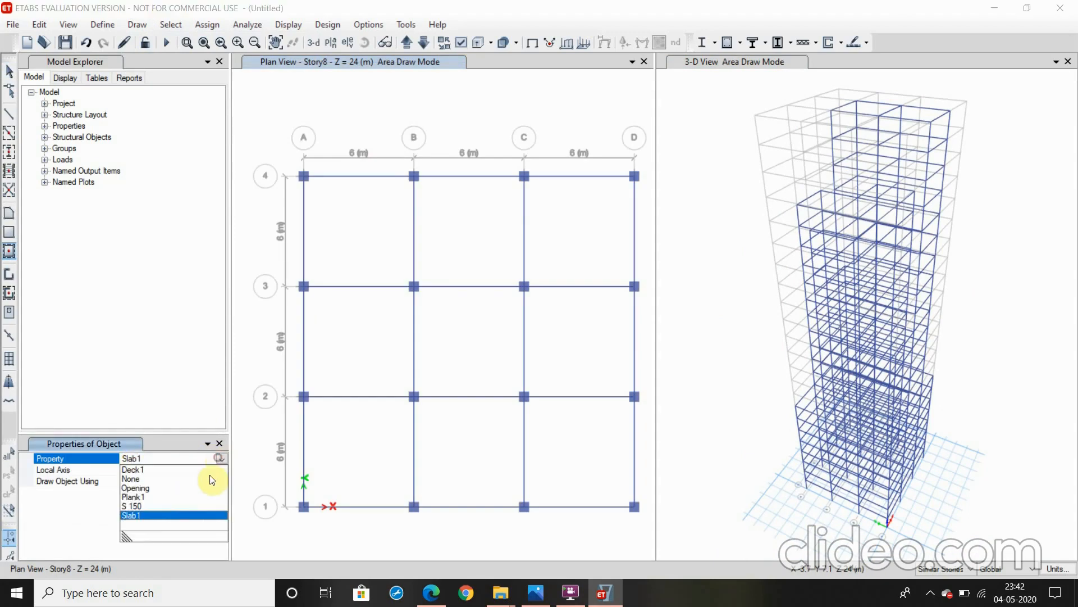
left_click(138, 506)
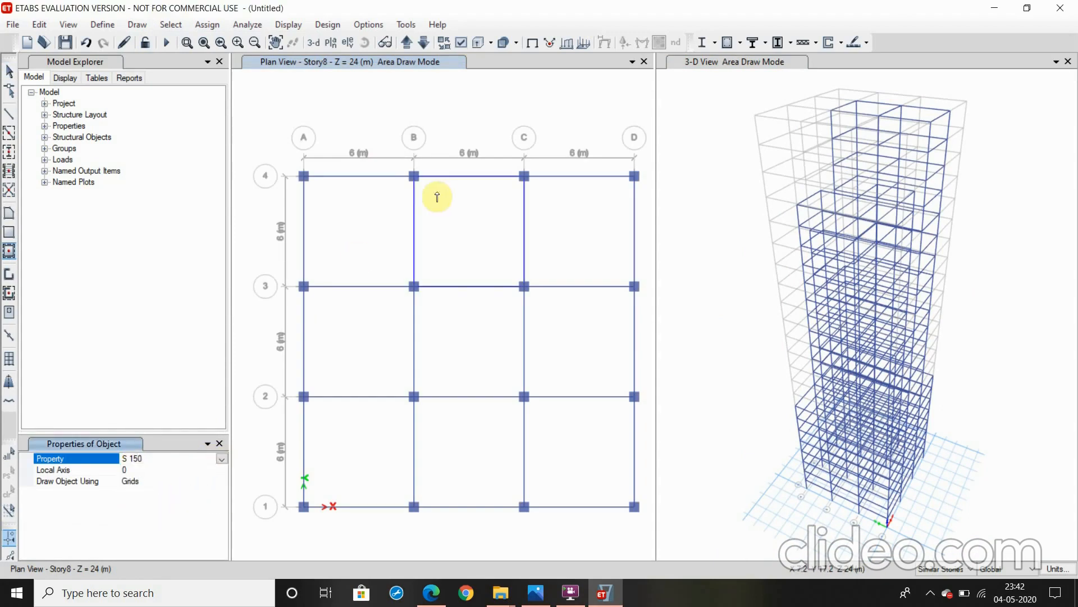
left_click(362, 230)
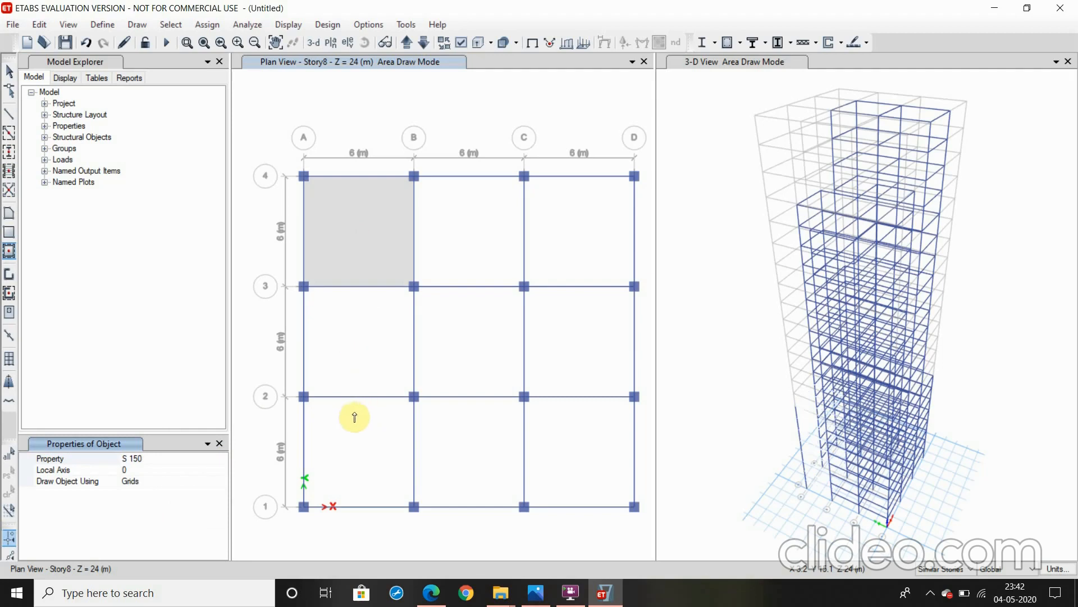
left_click(363, 440)
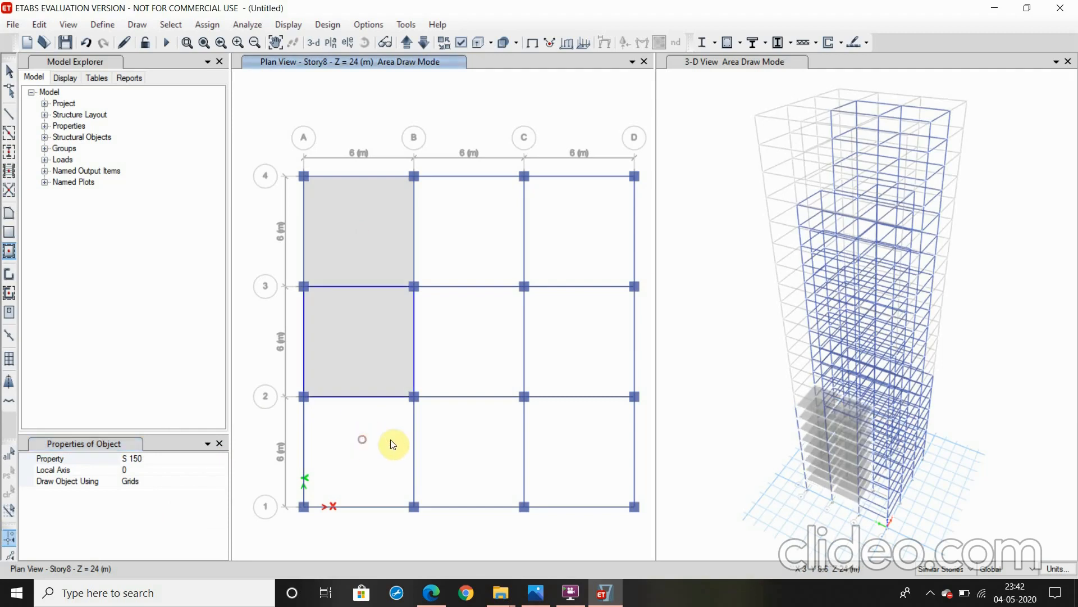
left_click(454, 471)
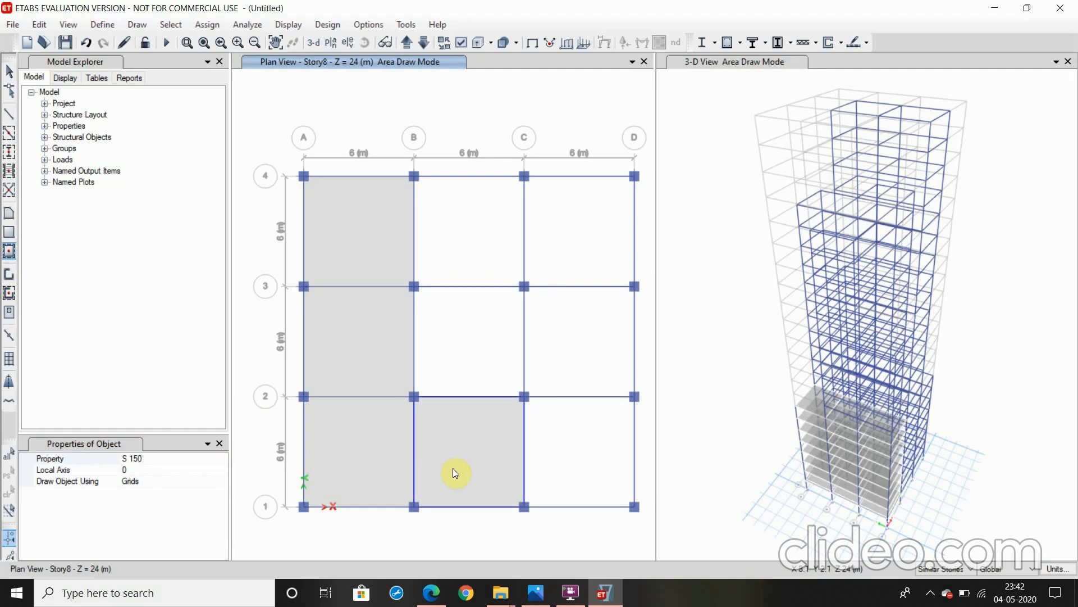
left_click(479, 371)
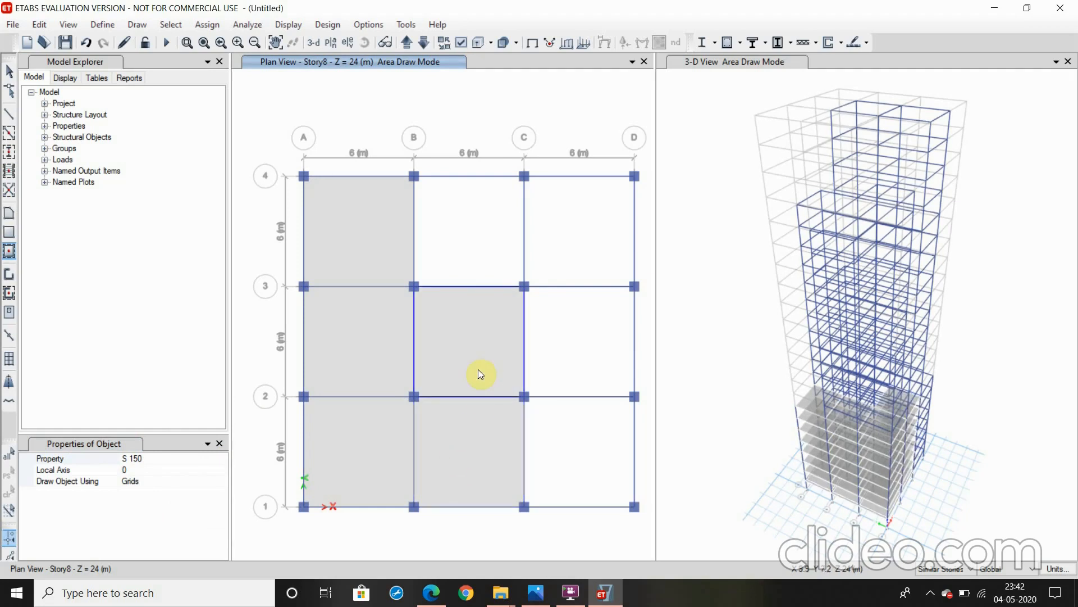
left_click(558, 266)
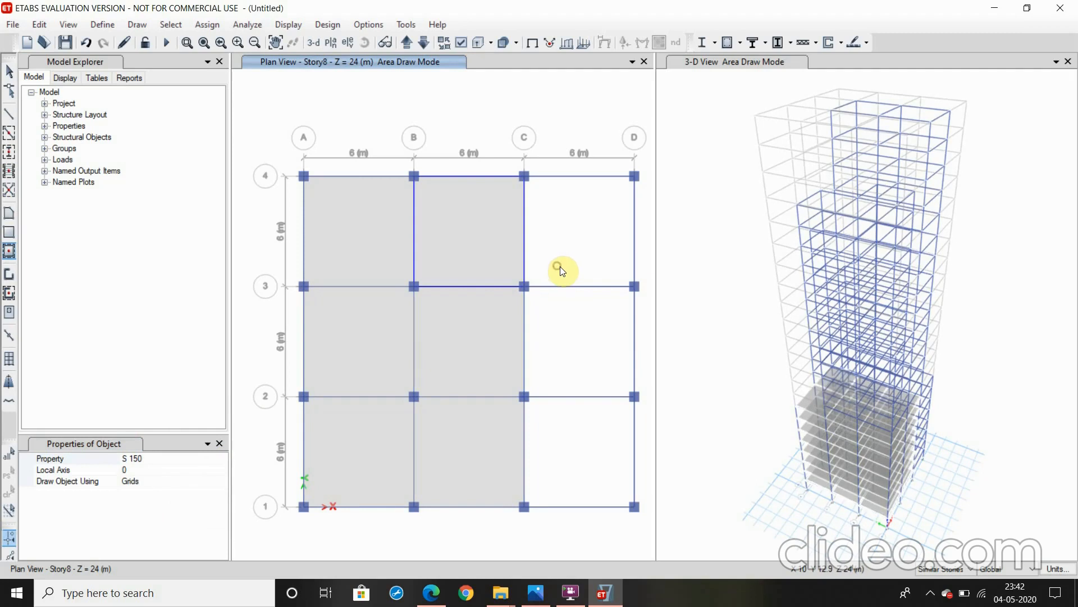
left_click(573, 381)
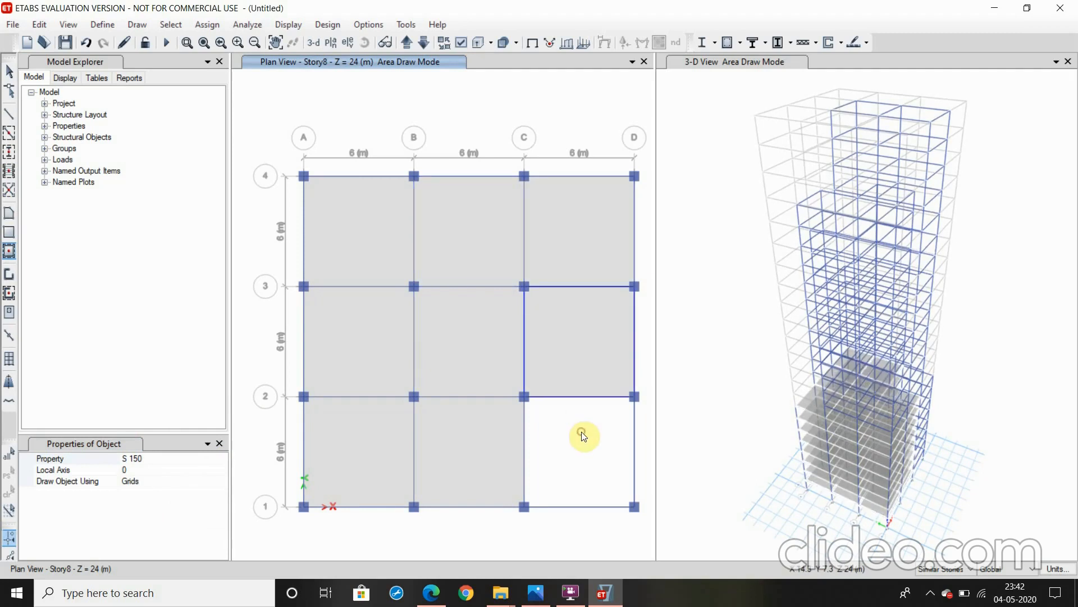
left_click(582, 435)
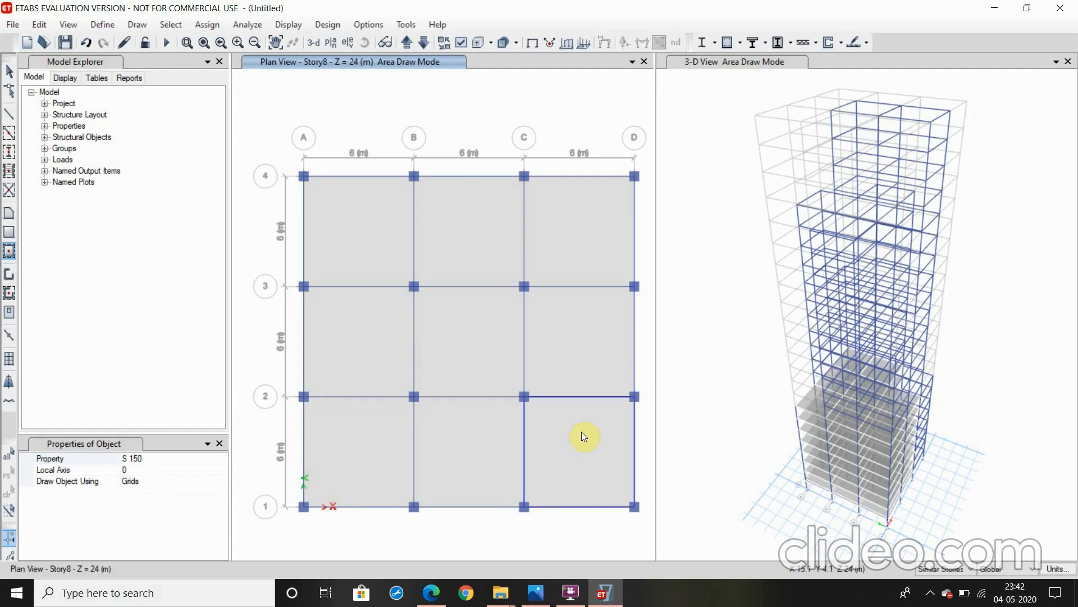
Bring the plan view up to Story9 and draw S 150 slabs in every framed bay, leaving the corner bays at A4 and D1 open
left_click(405, 42)
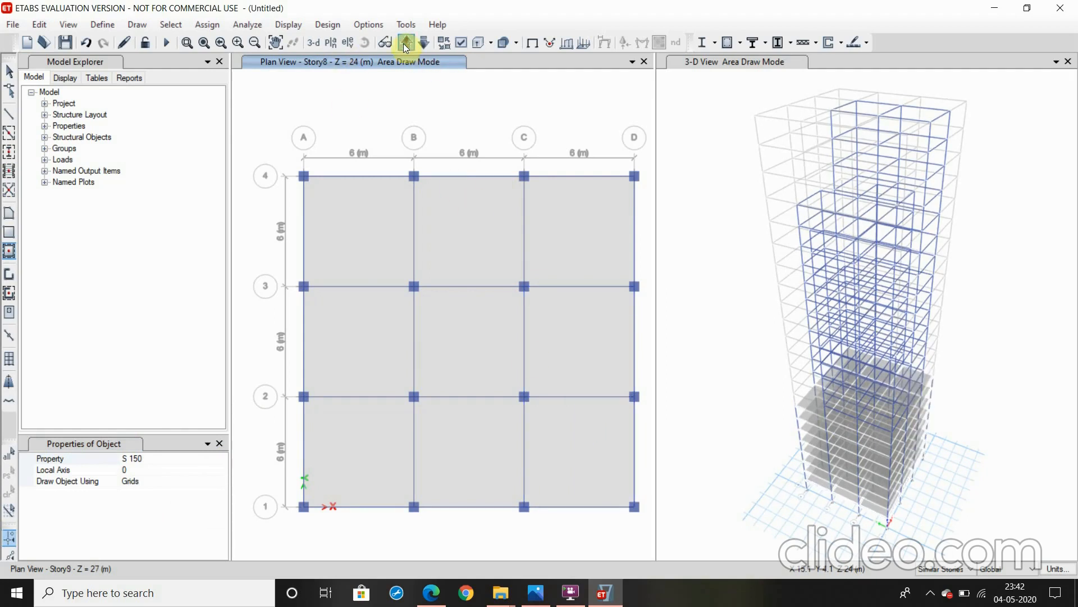
left_click(455, 206)
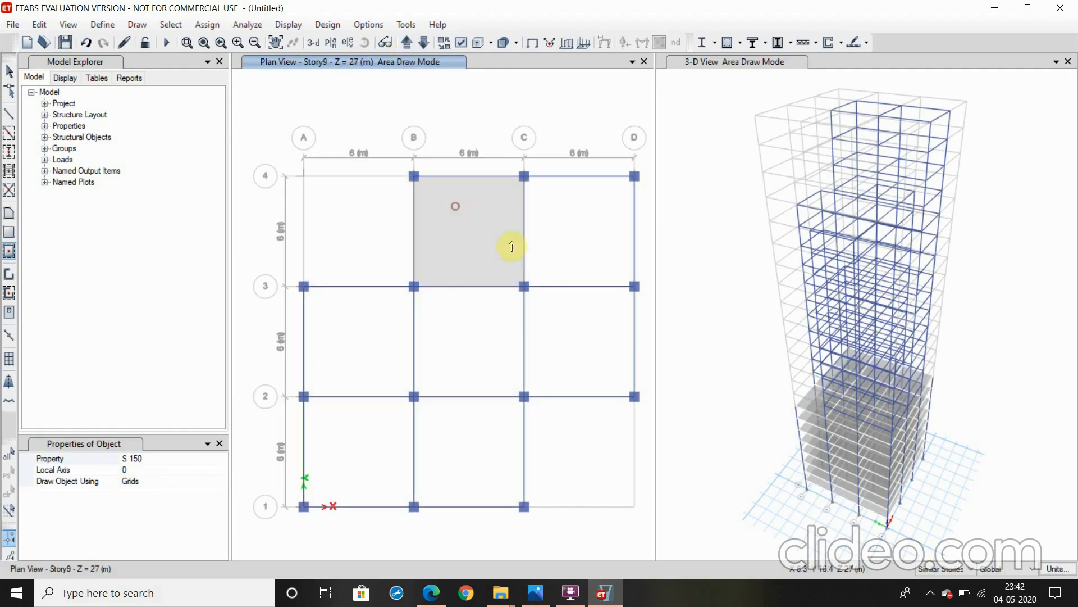
left_click(562, 274)
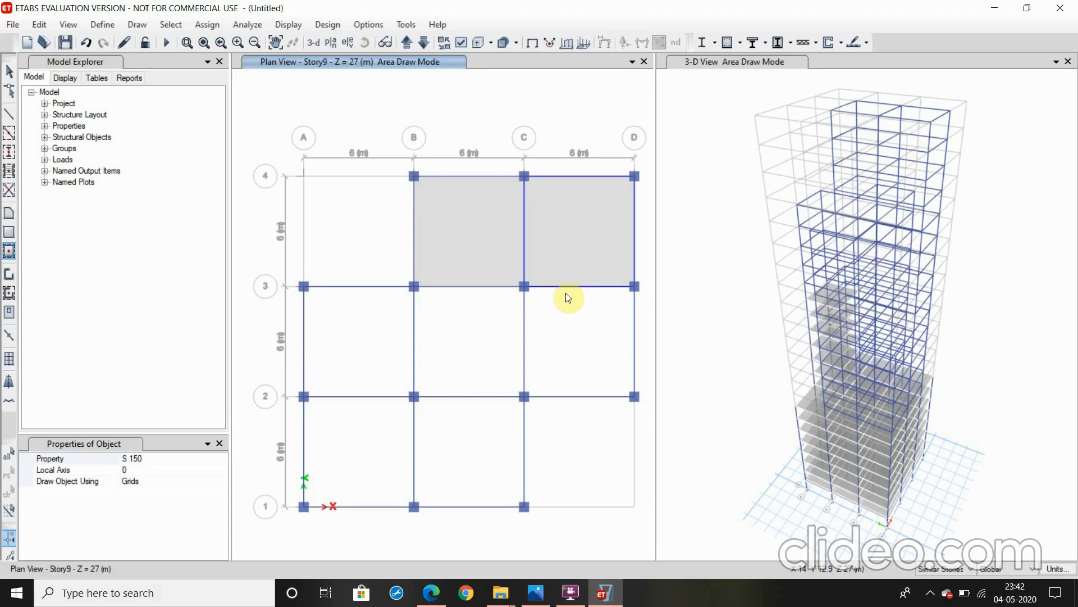
left_click(565, 350)
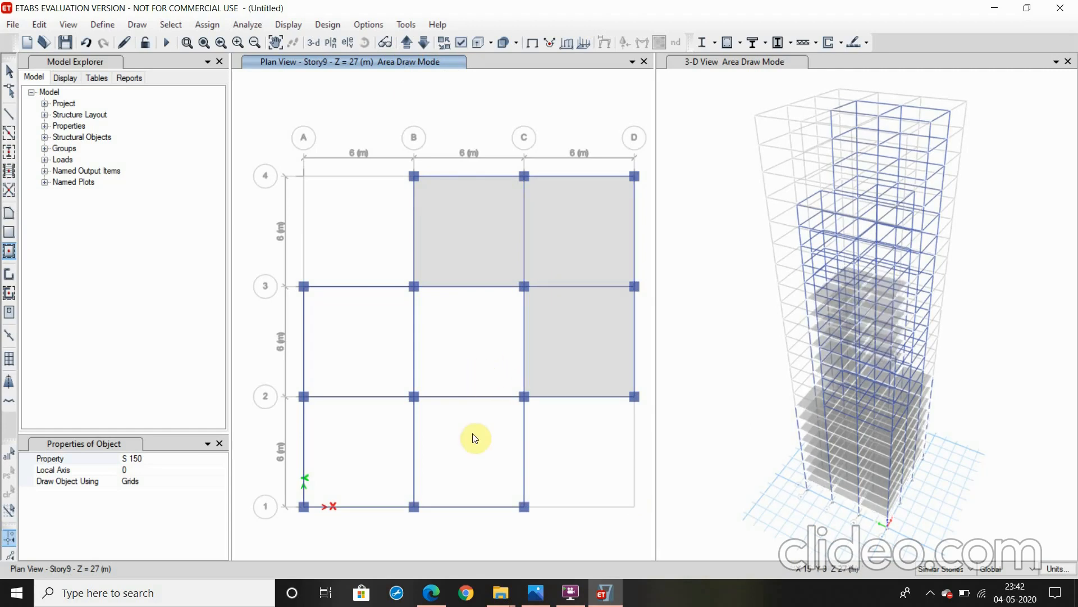
left_click(429, 438)
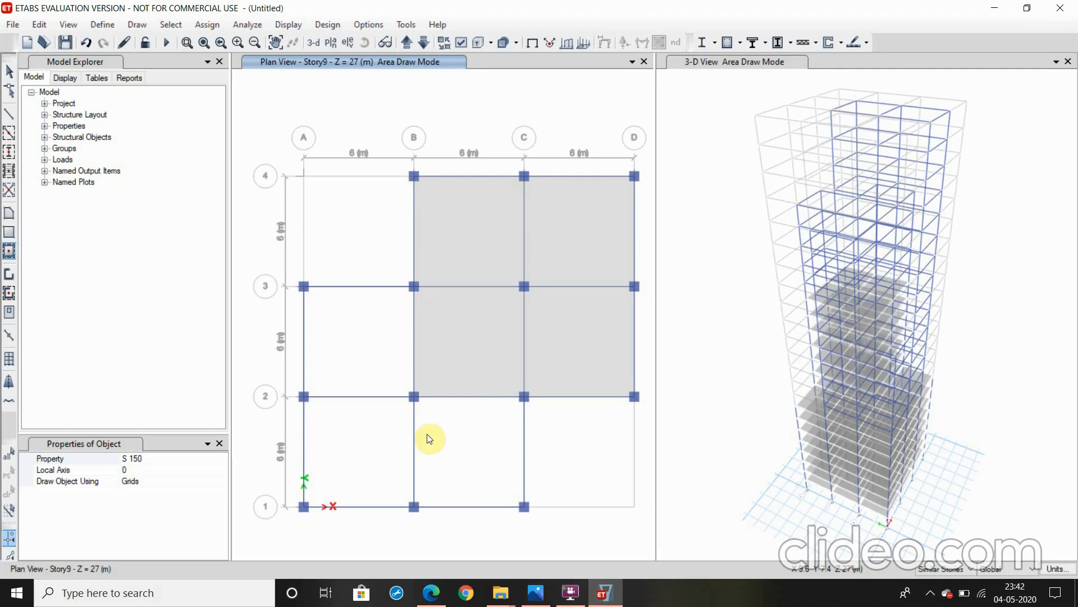
left_click(402, 447)
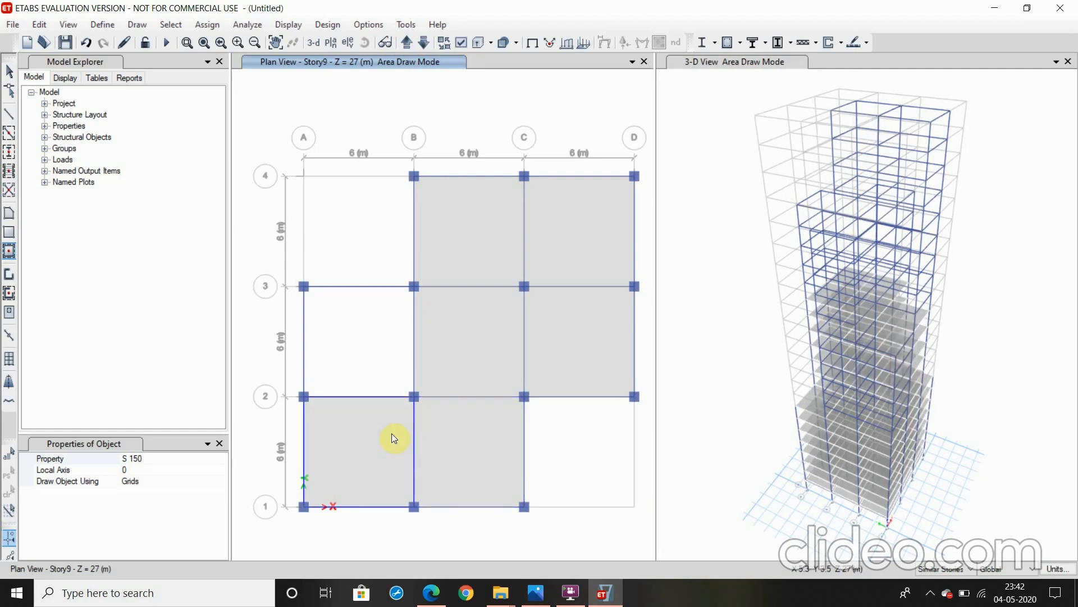
left_click(391, 369)
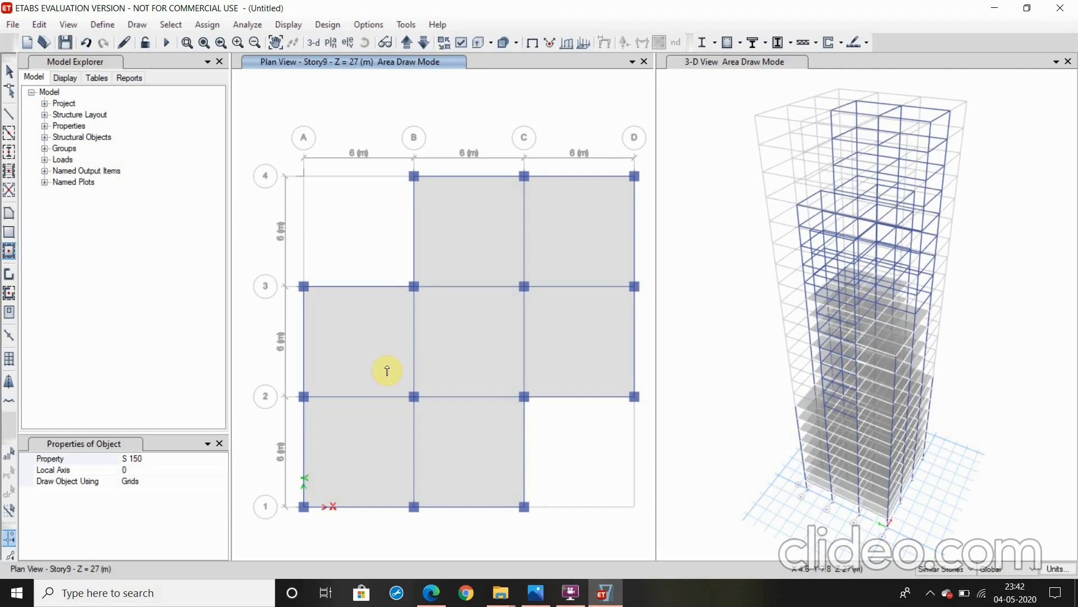
Bring the plan view up to Story15 and draw S 150 slabs in the five cross-shaped bays, leaving the four corner bays open
left_click(406, 43)
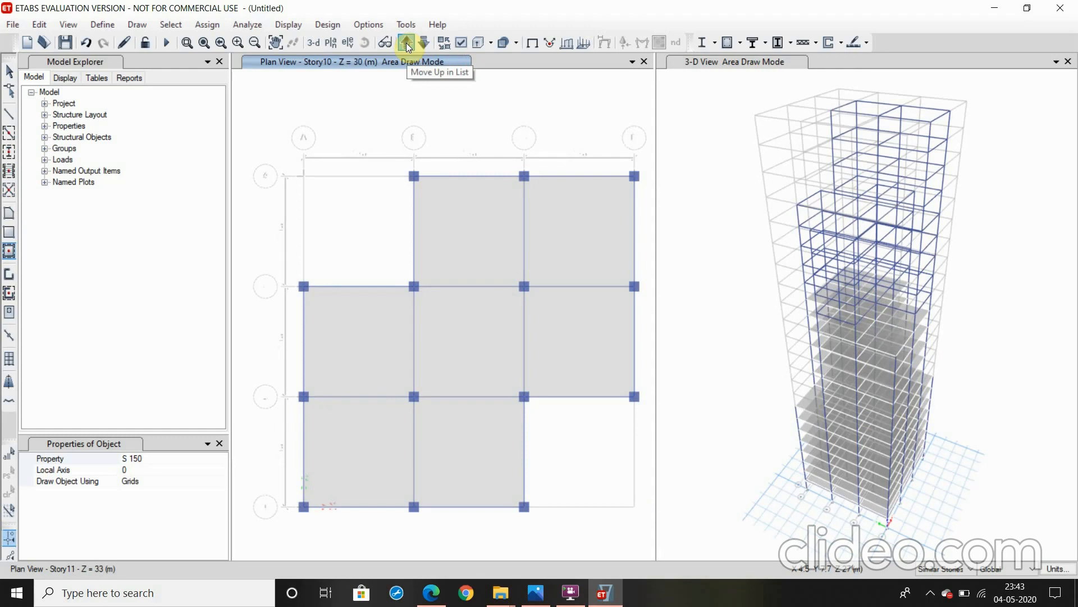
left_click(406, 42)
left_click(406, 43)
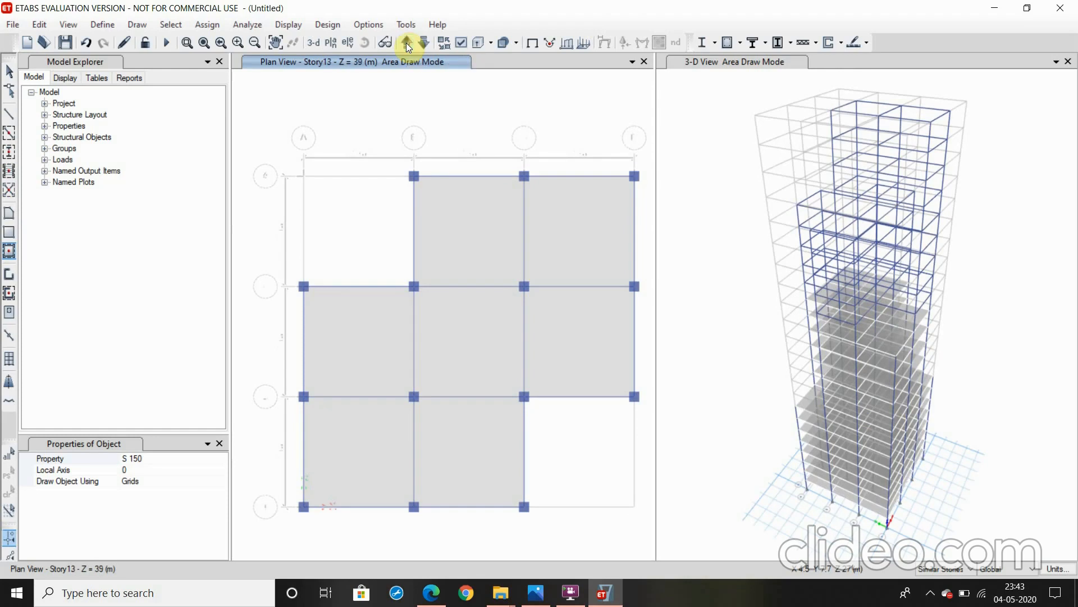
left_click(406, 43)
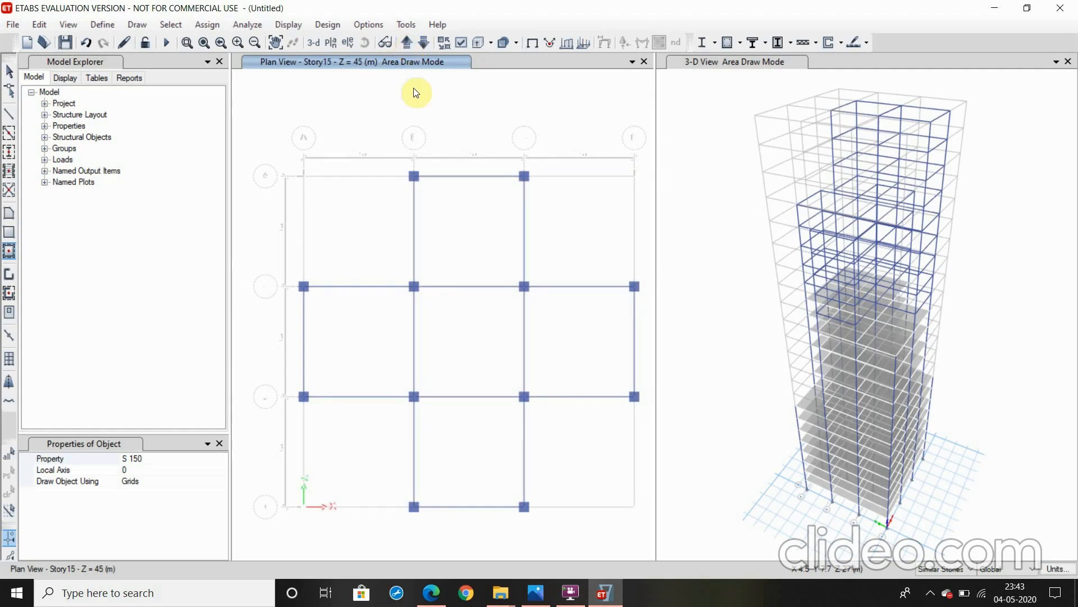
left_click(463, 264)
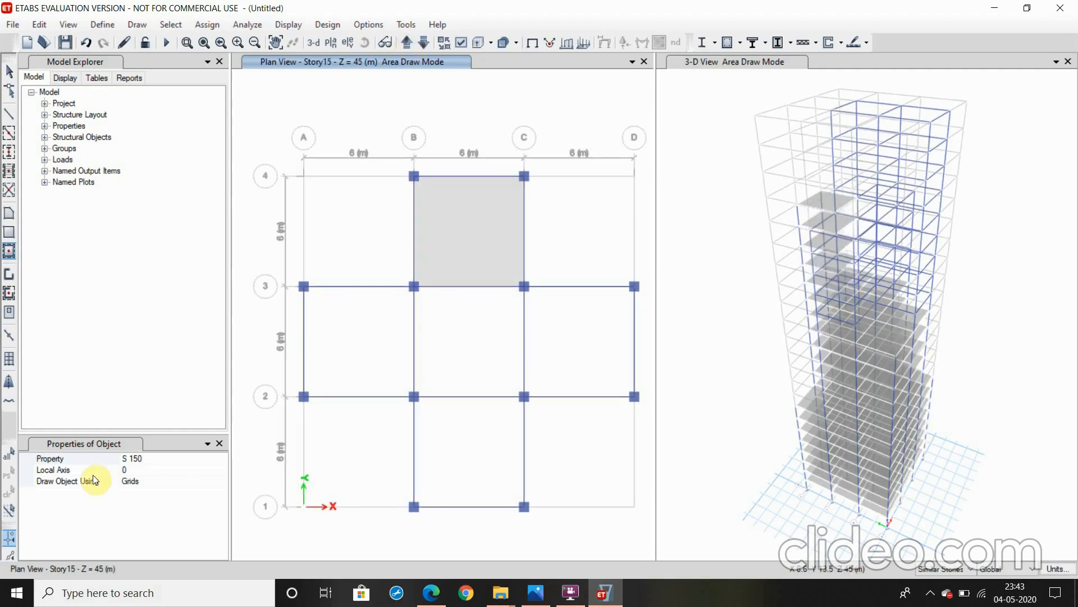
left_click(492, 367)
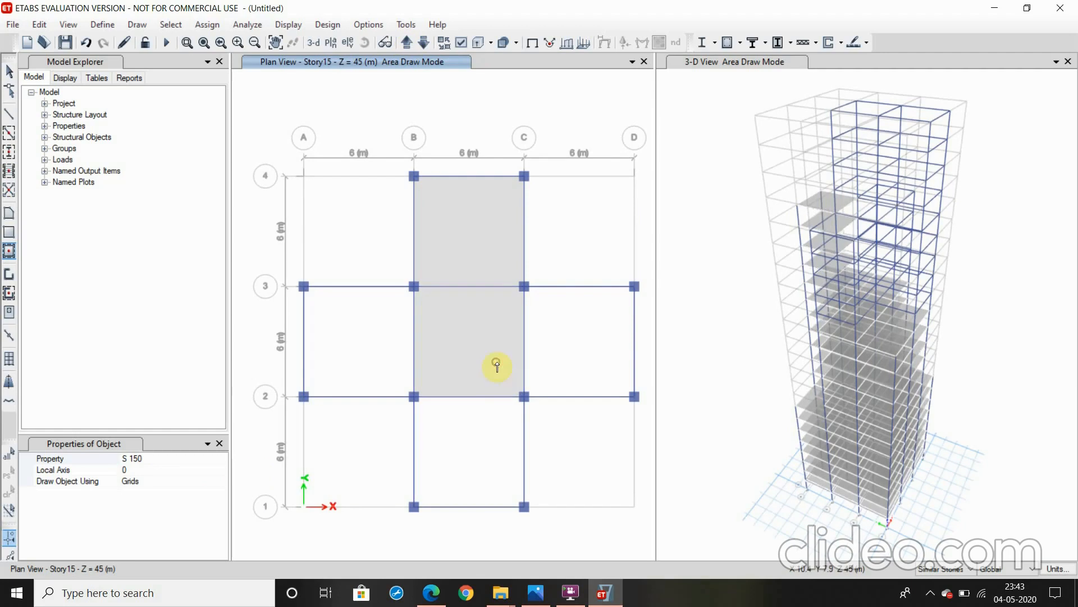
left_click(473, 459)
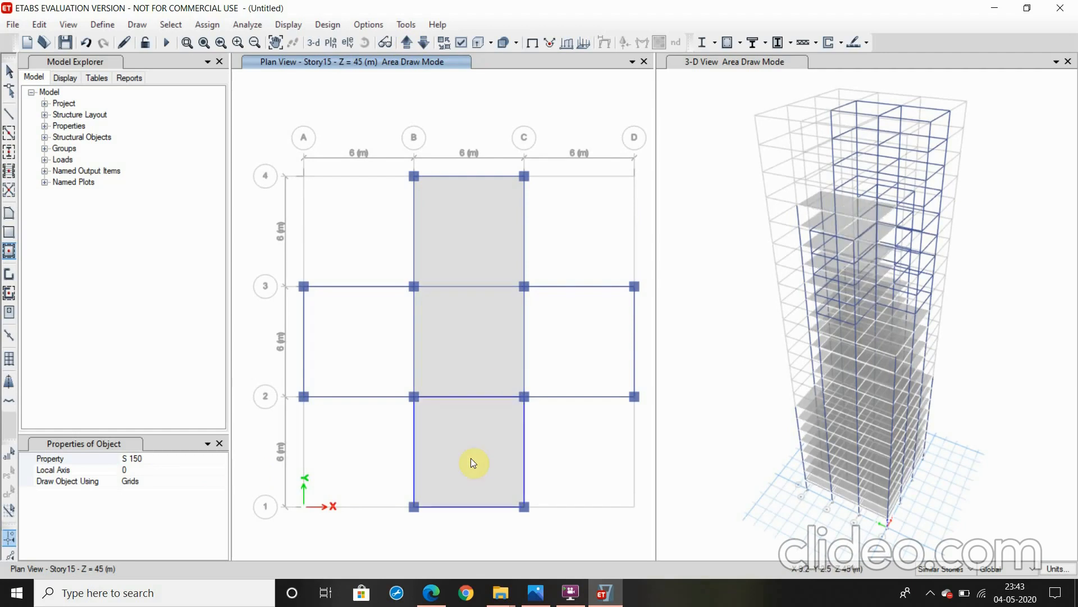
left_click(580, 359)
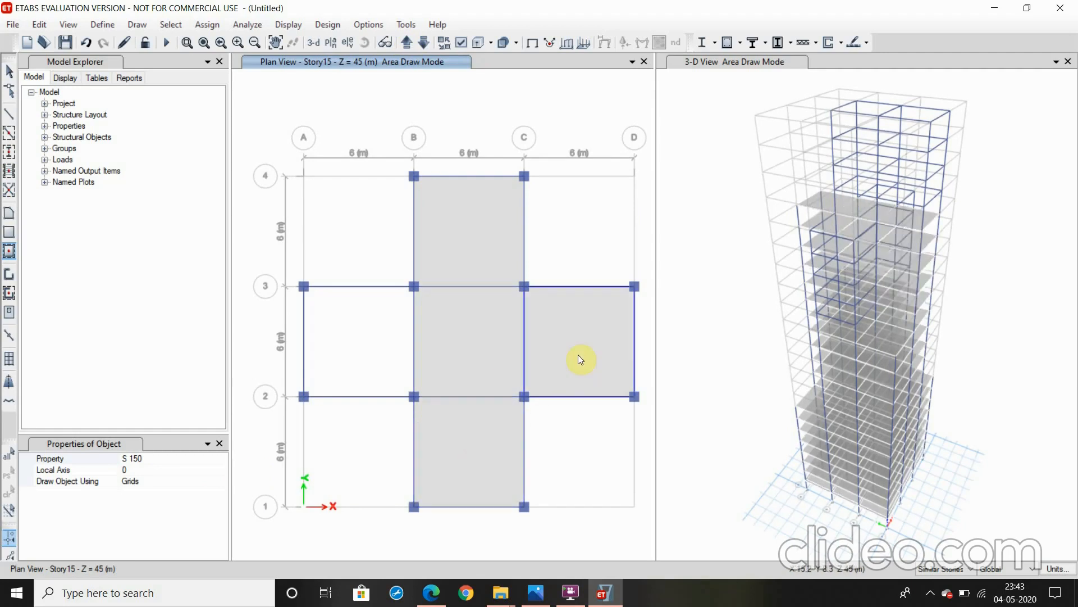
left_click(376, 321)
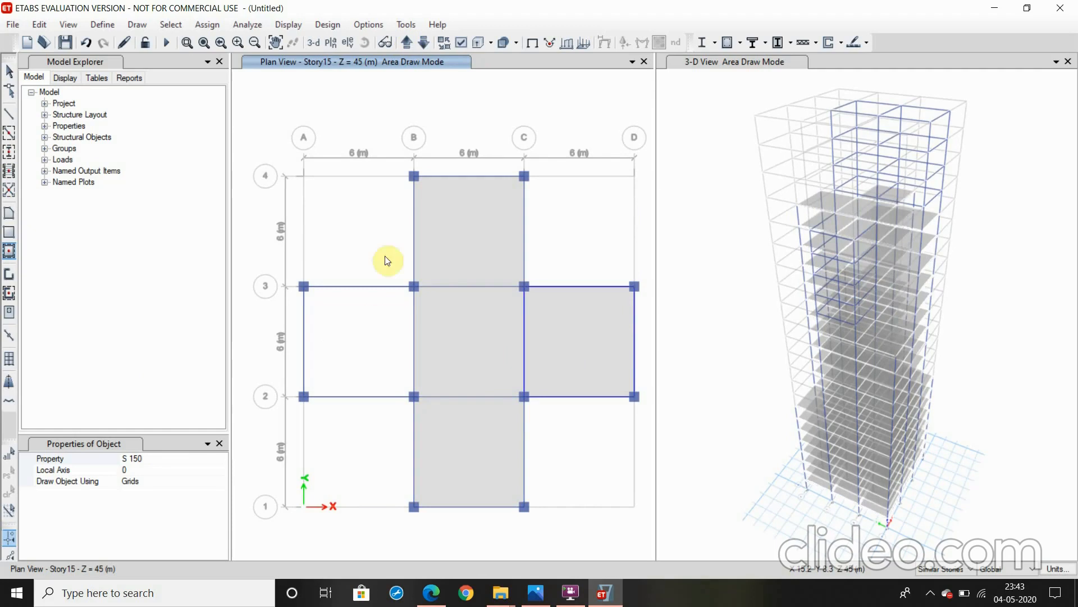
Bring the plan view up to Story16
left_click(408, 43)
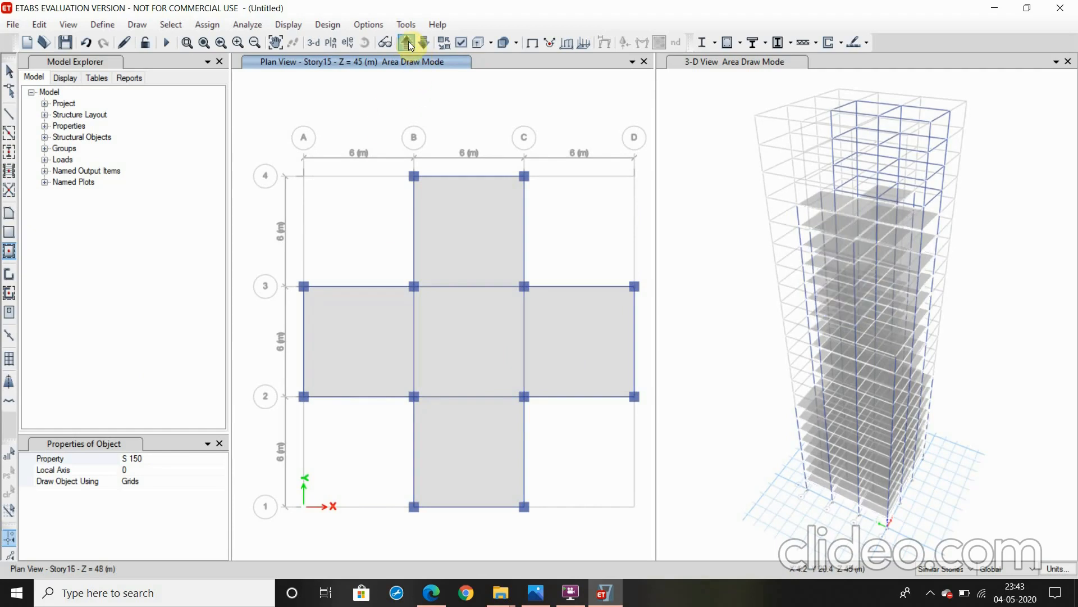
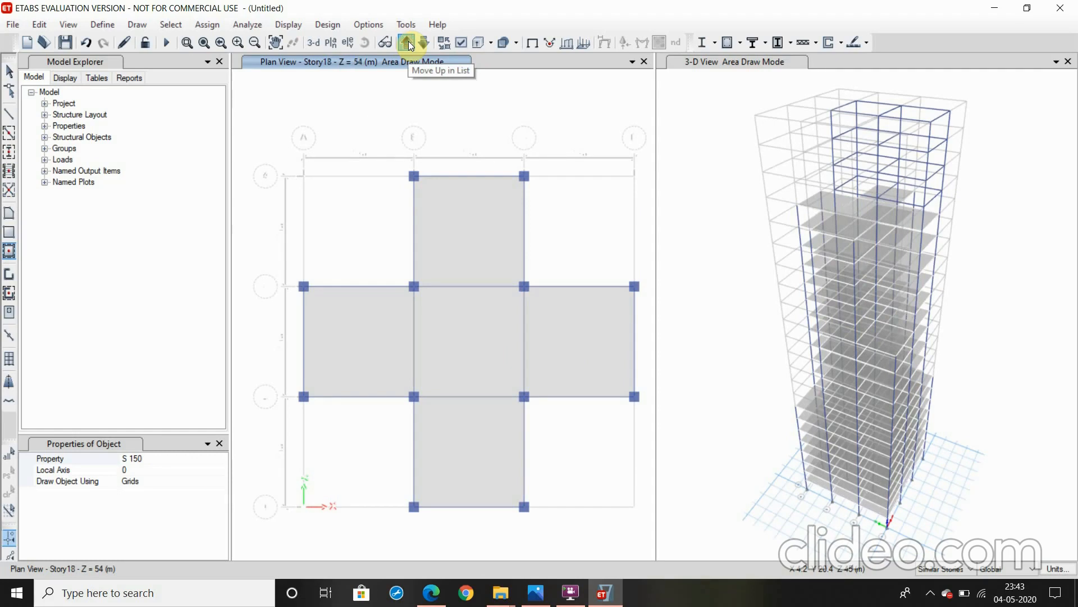
Bring the plan view up to Story20 and draw S 150 slabs in the two framed bays between grids B and C
left_click(411, 46)
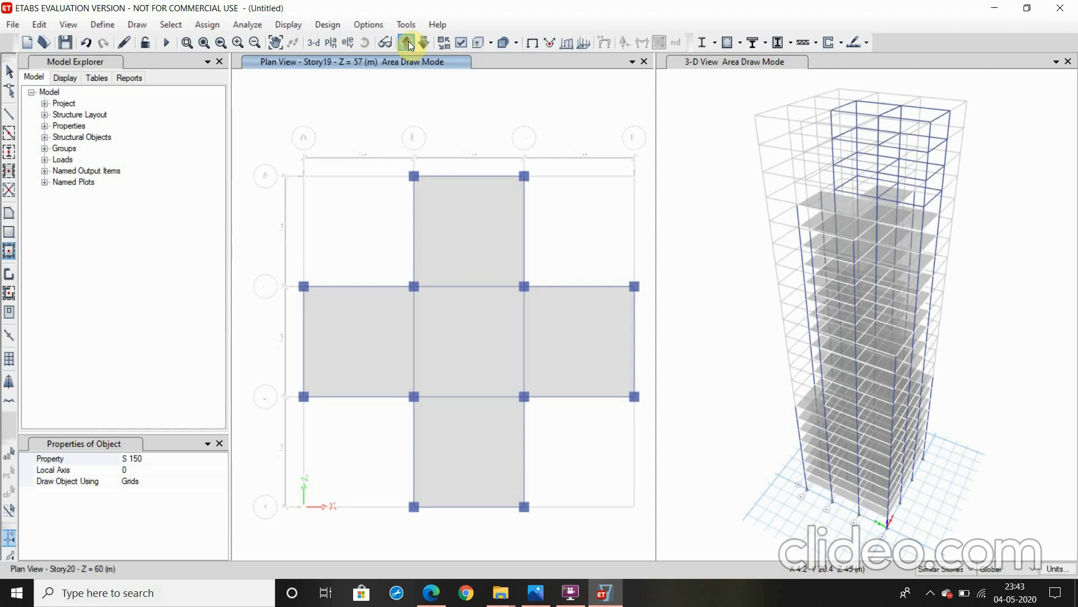
left_click(481, 331)
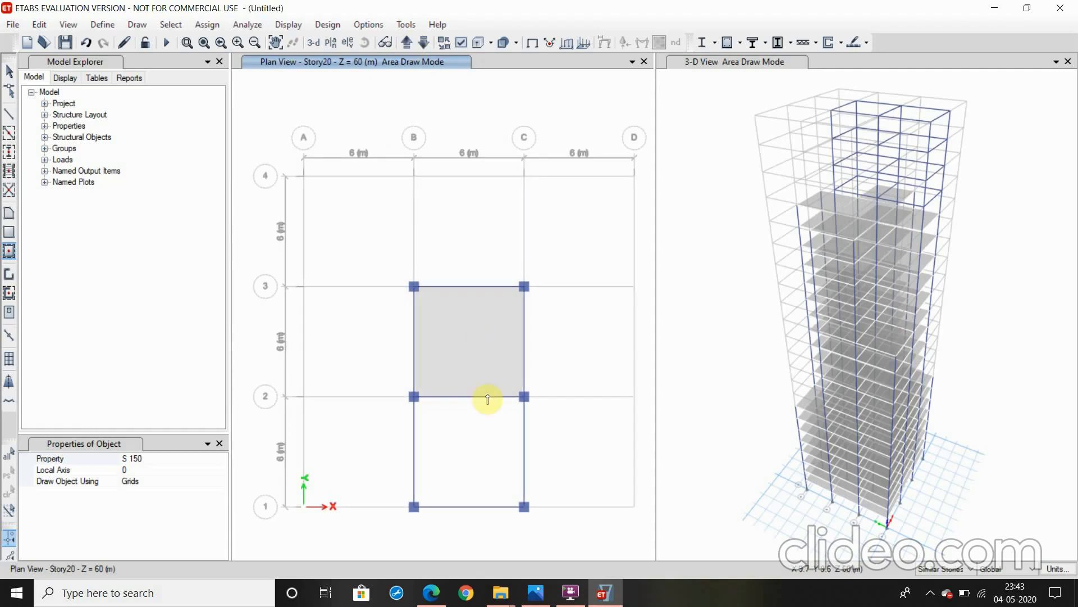
left_click(486, 452)
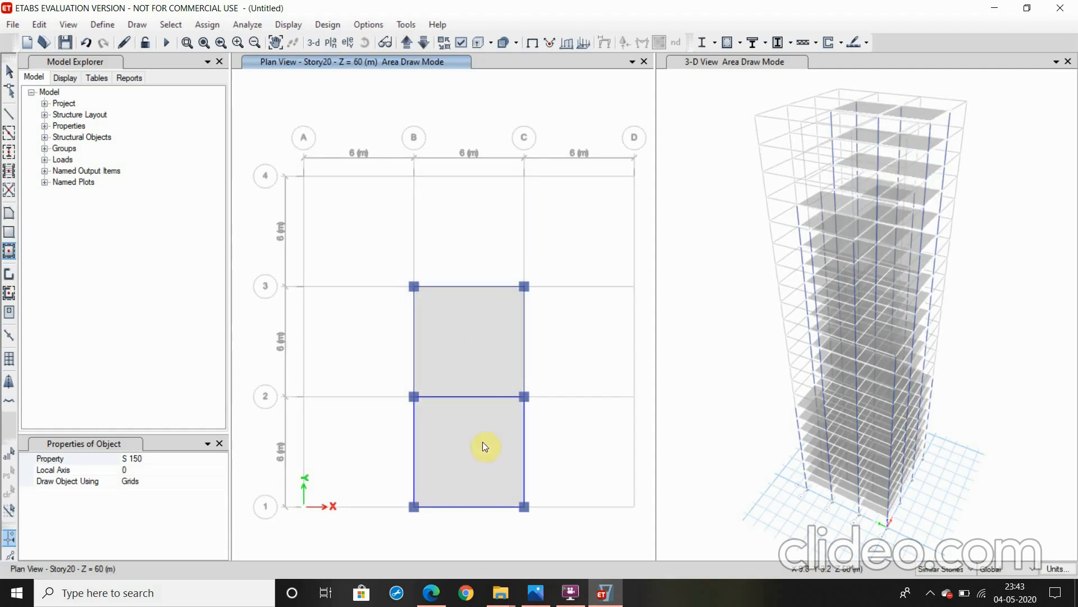
left_click(457, 342)
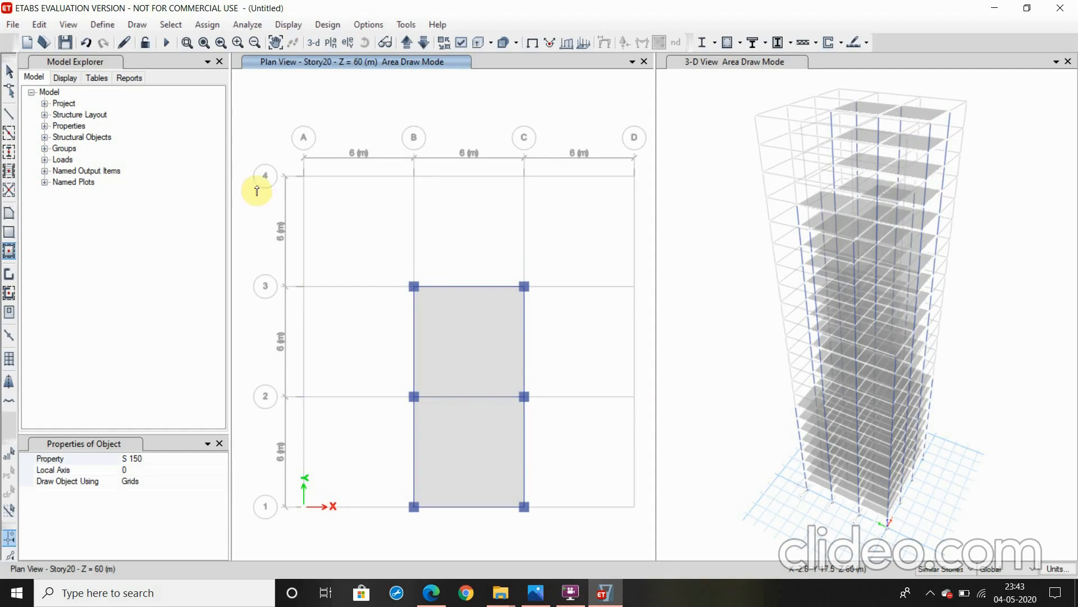
key("Escape")
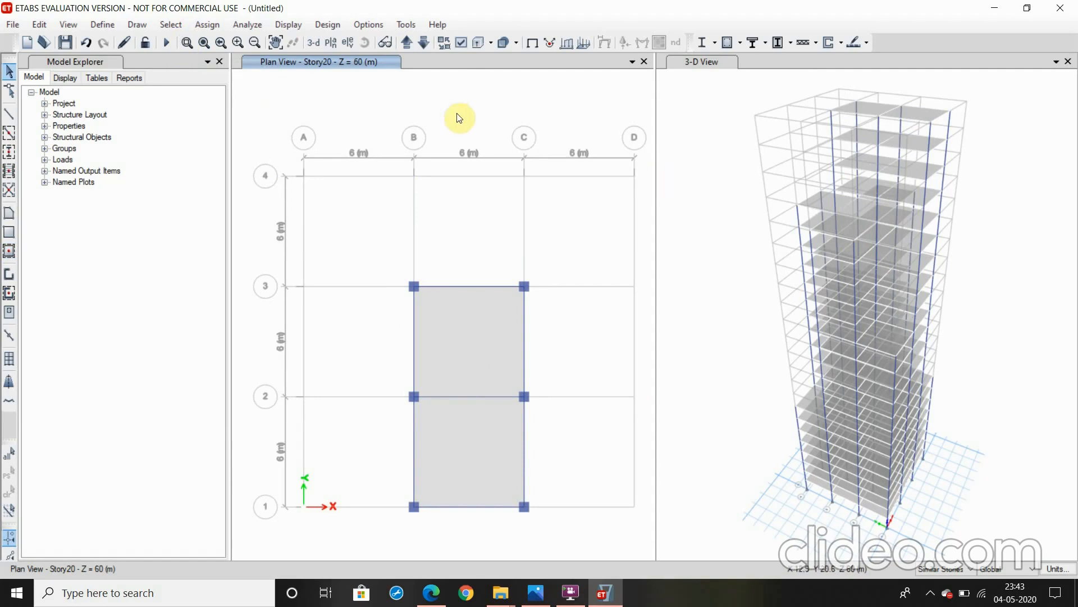
left_click(170, 24)
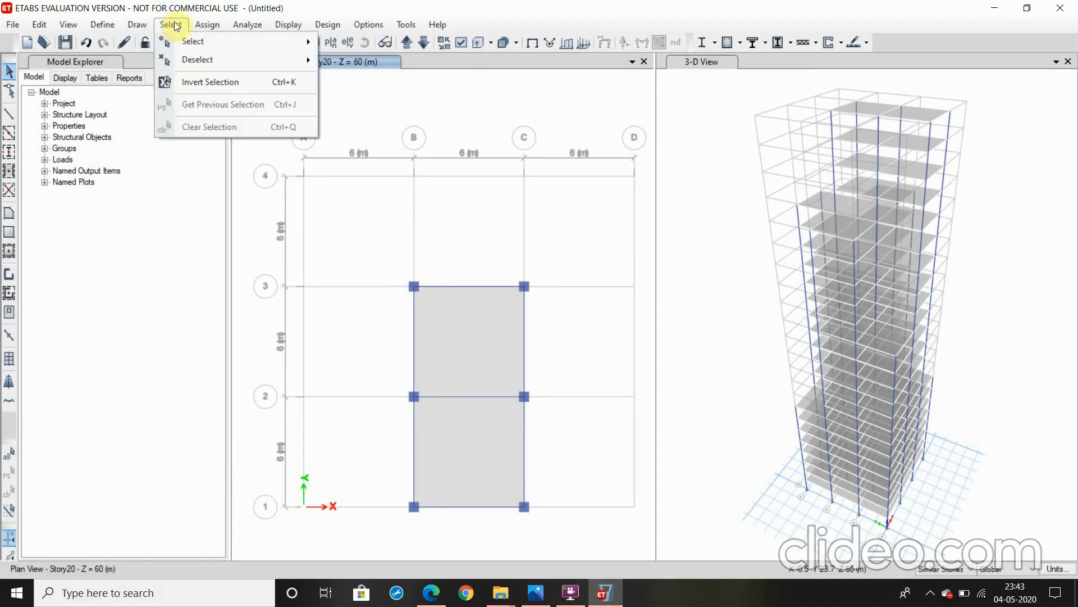
mouse_move(207, 24)
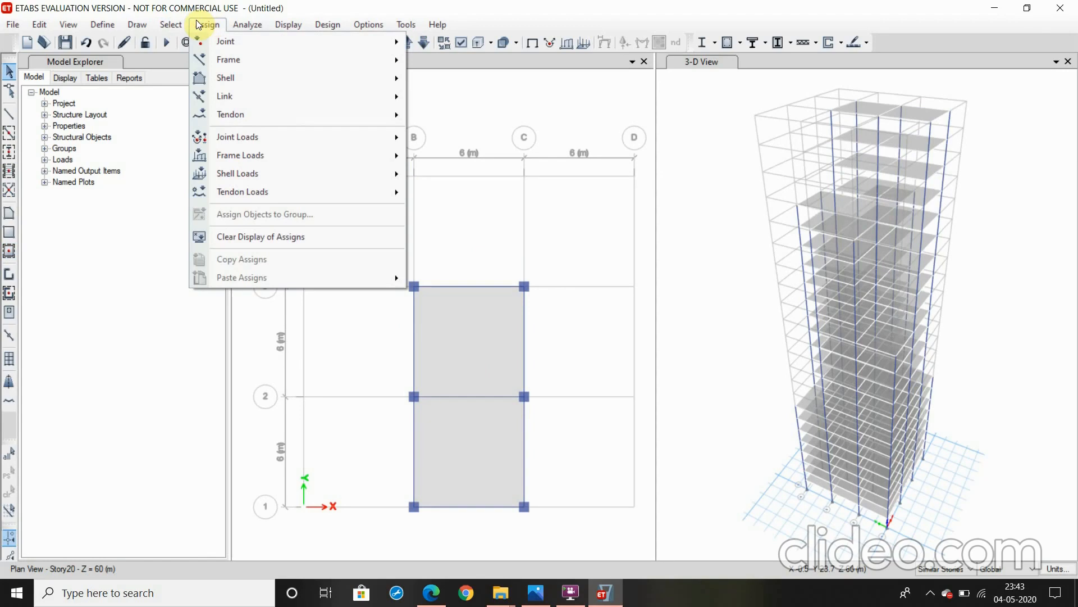
mouse_move(246, 174)
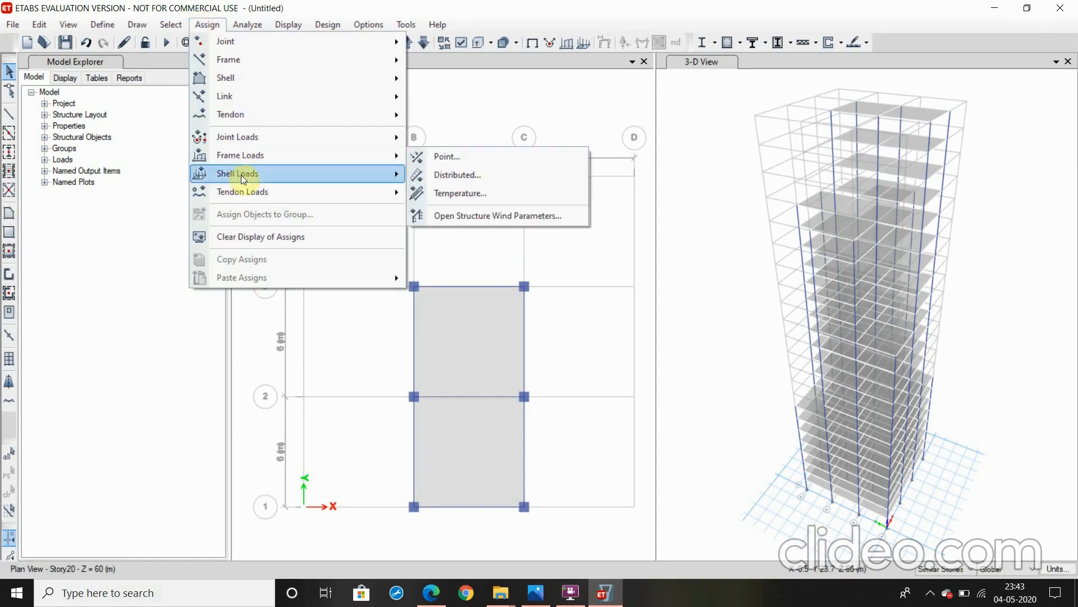
left_click(440, 192)
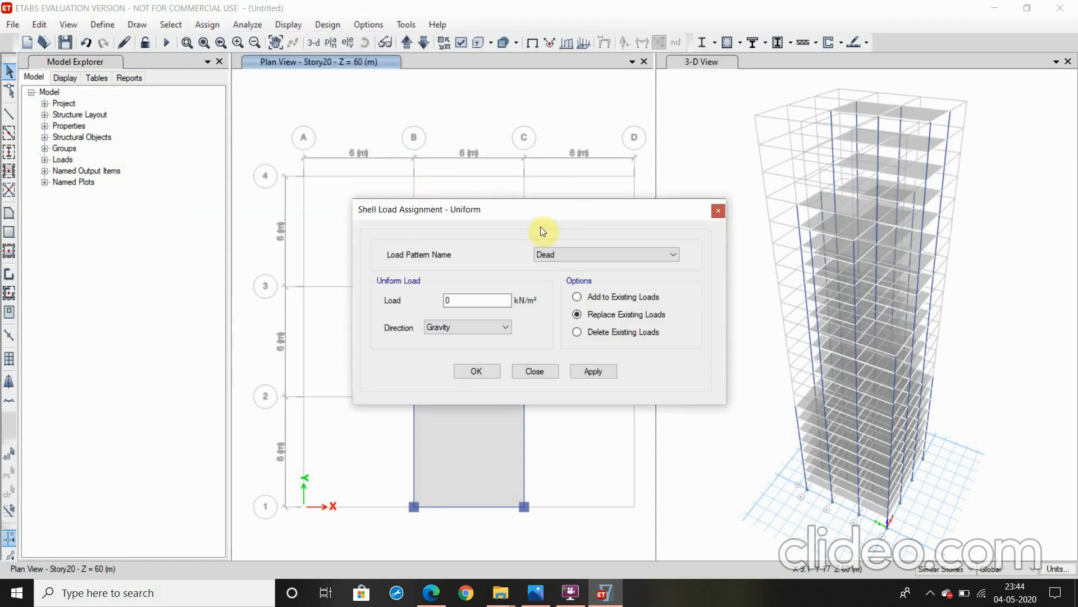
double_click(465, 301)
type("2")
left_click(719, 210)
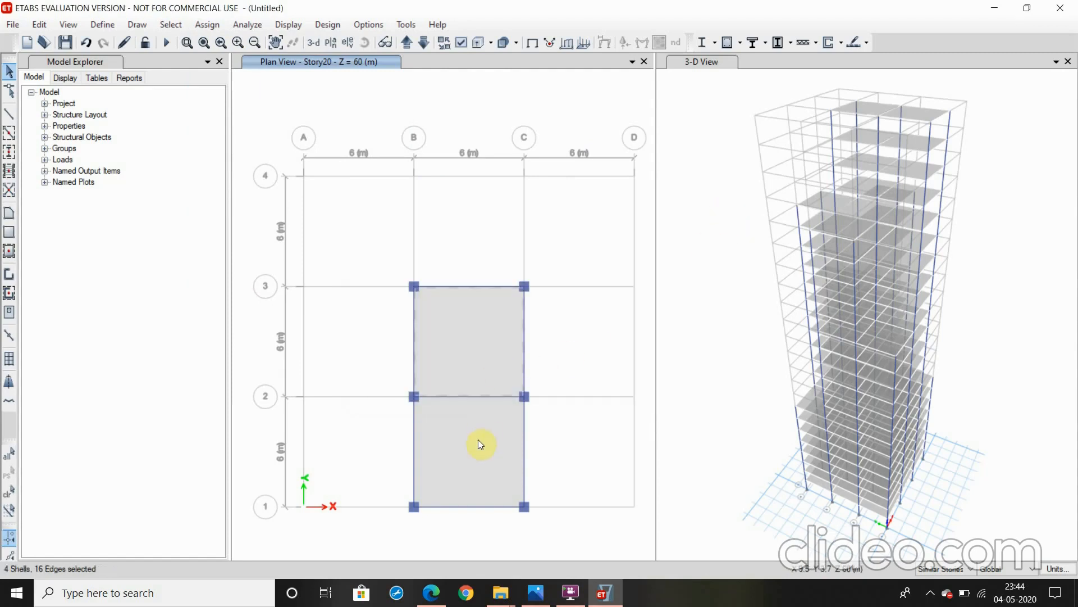
Assign a uniform Dead shell load of 2 kN/m² in the gravity direction to the two selected bays of slabs on Story20
left_click(208, 25)
mouse_move(277, 176)
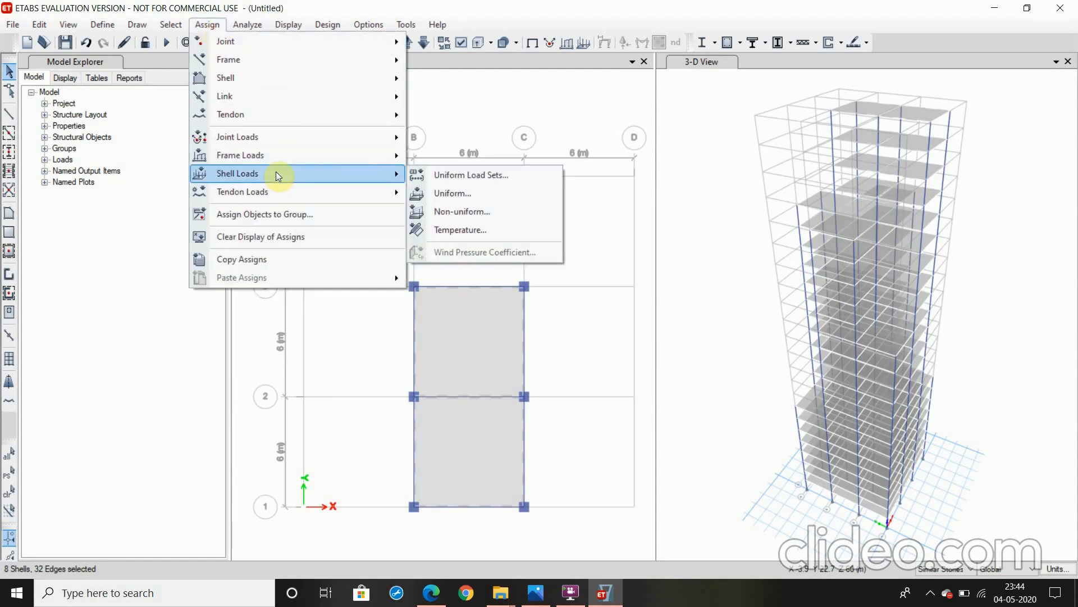
left_click(452, 193)
type("2")
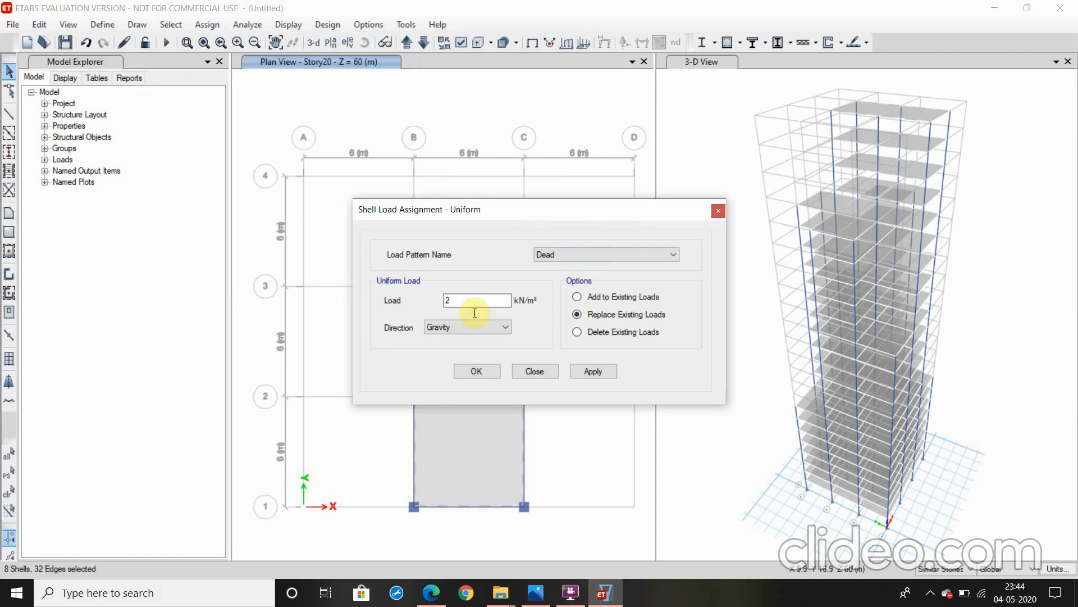
left_click(589, 375)
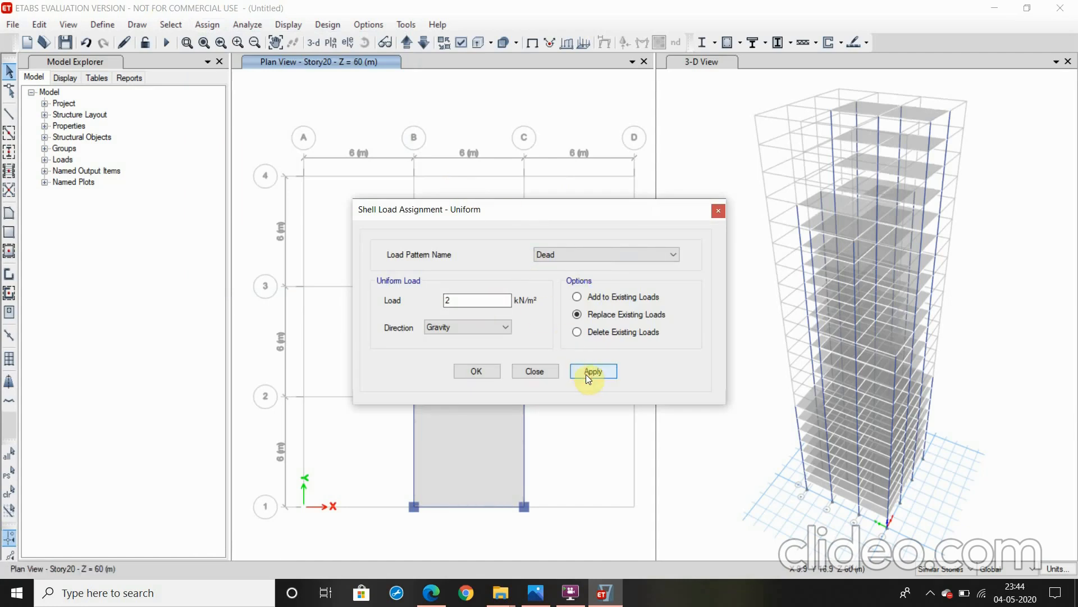
left_click(479, 370)
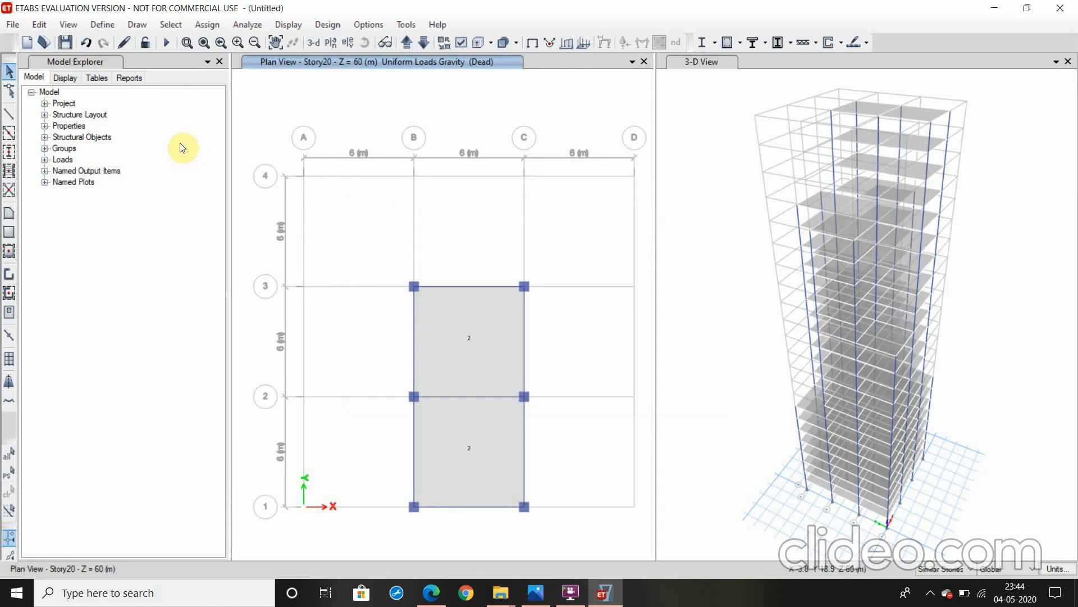
Restore the previous slab selection on Story20 and assign it a uniform Live load of 3.5 kN/m² in the gravity direction
left_click(174, 25)
left_click(201, 110)
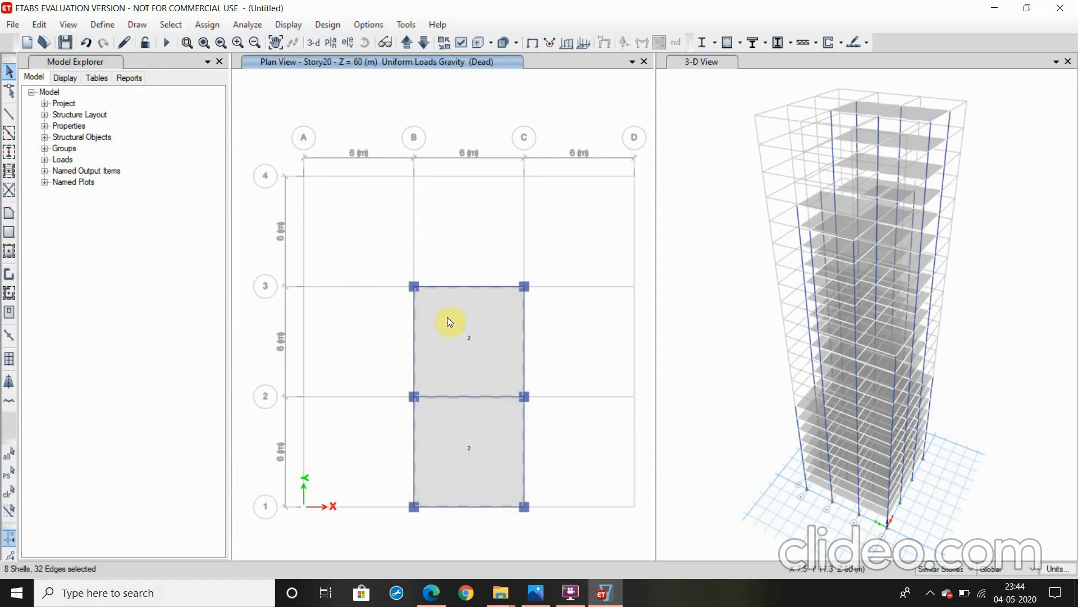
left_click(195, 26)
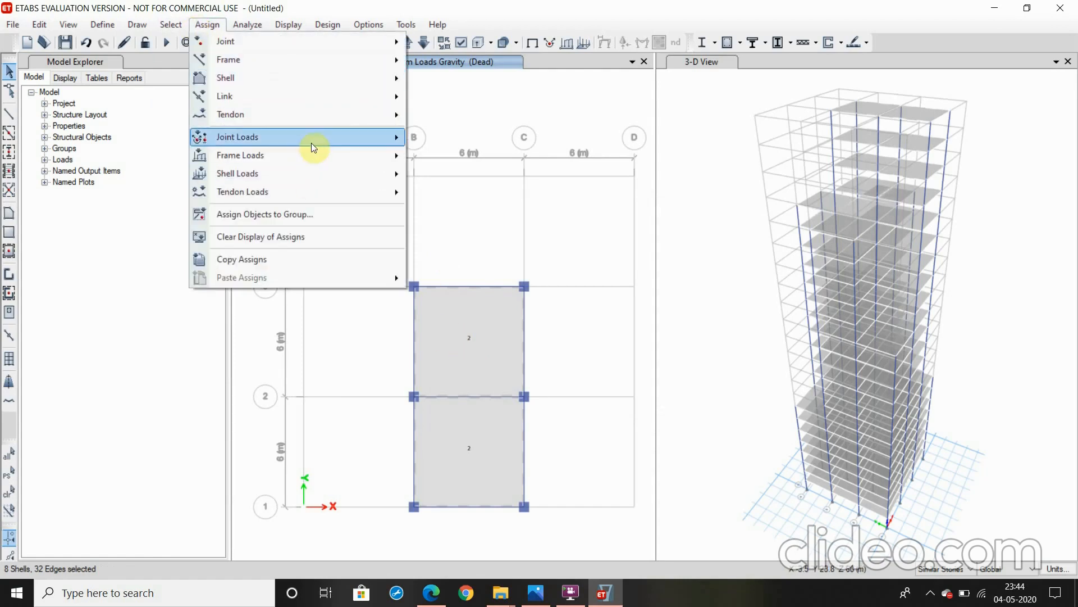
mouse_move(356, 172)
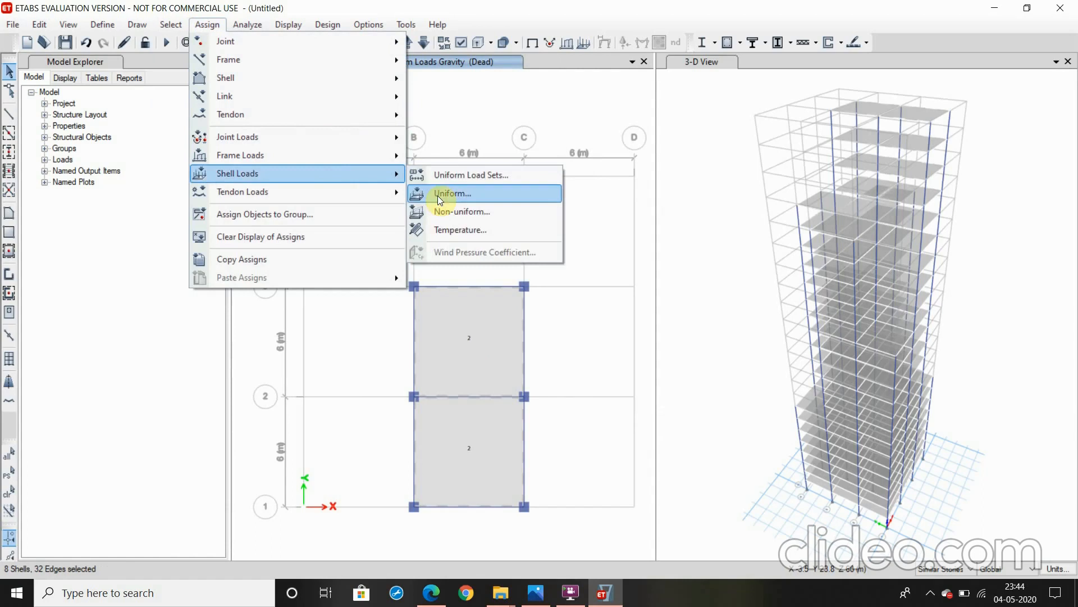
left_click(437, 196)
left_click(568, 250)
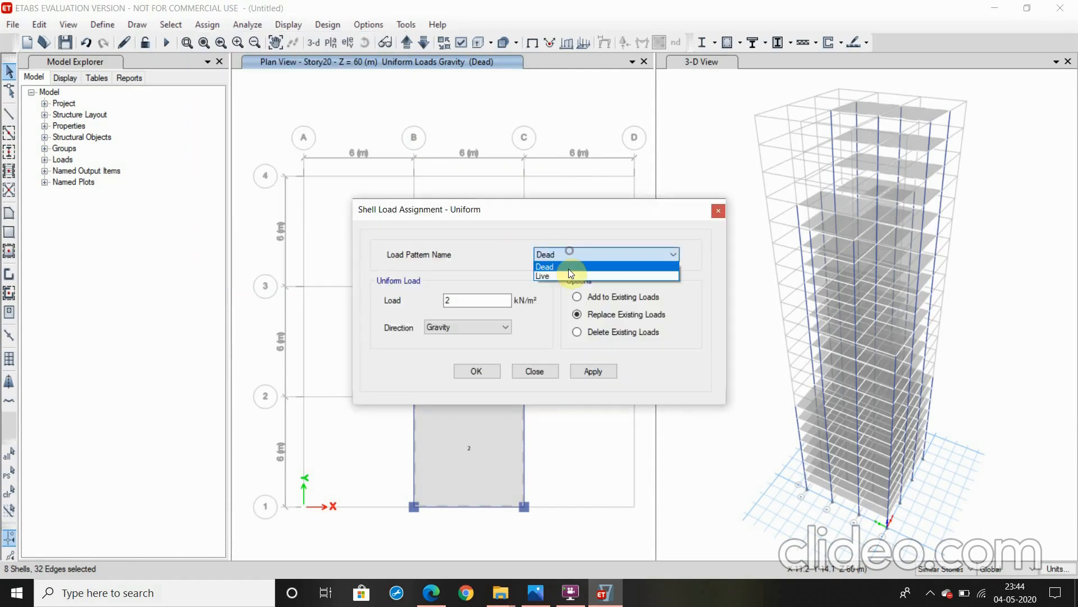
left_click(569, 276)
left_click_drag(469, 301, 433, 299)
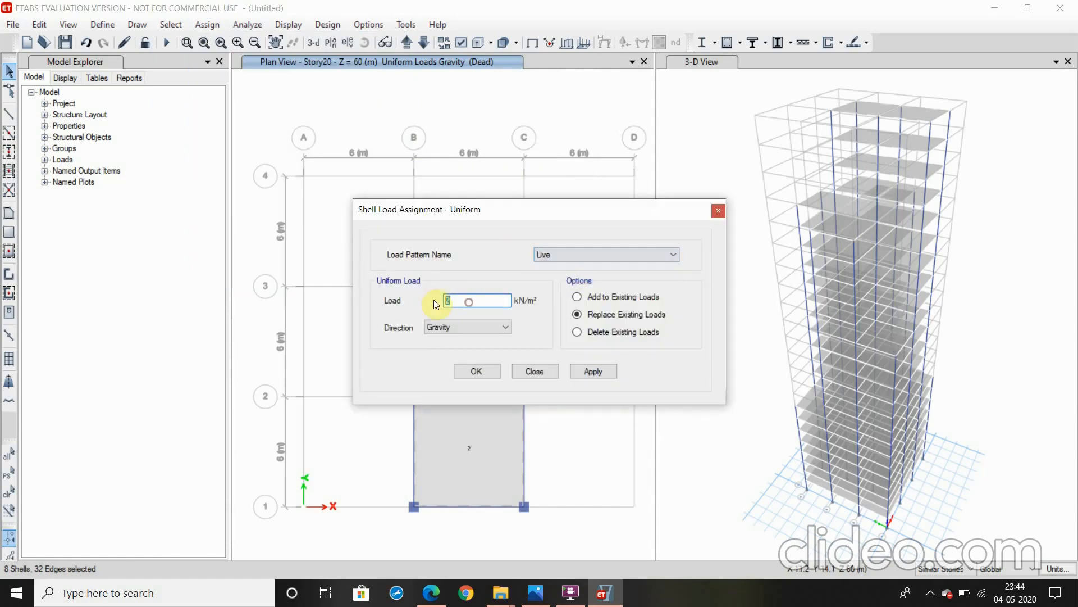
type("3.5")
left_click(593, 375)
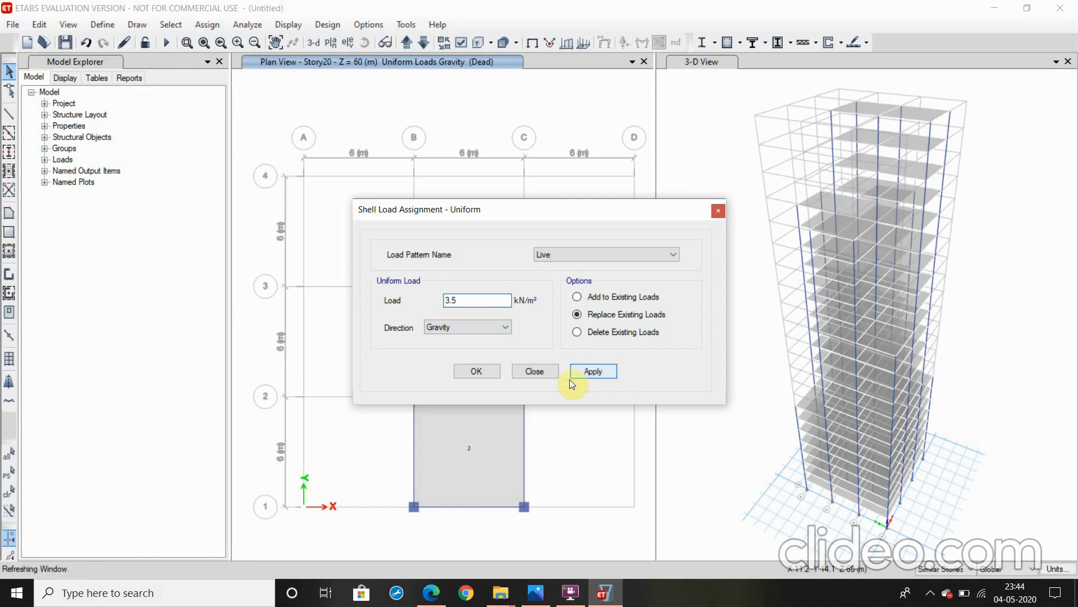
left_click(478, 371)
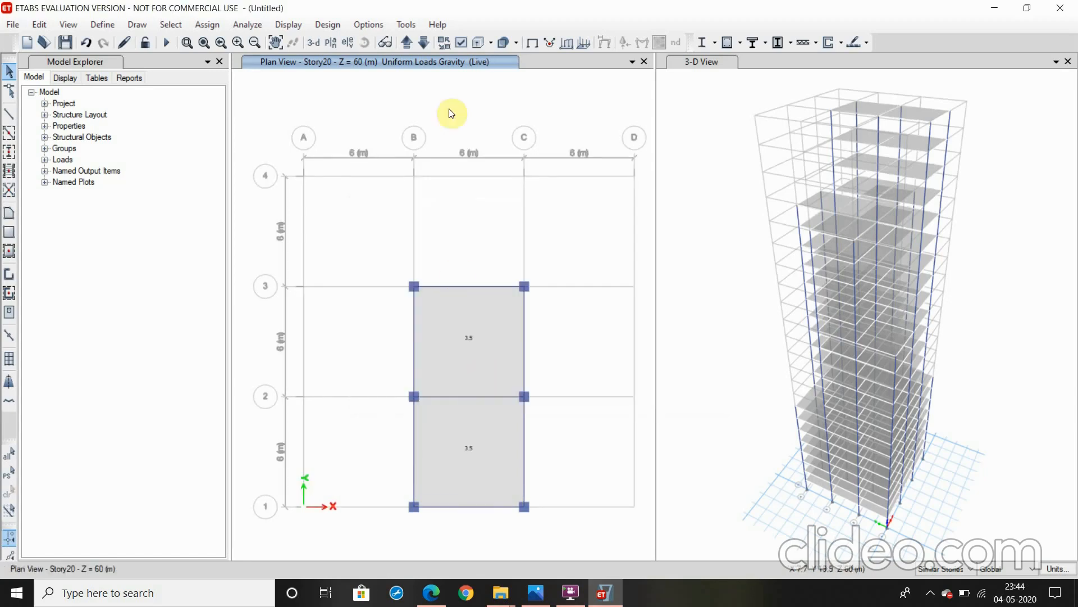
Bring the plan view down to Story19 and assign a uniform Dead load of 2 kN/m² to the slabs in the five cross-shaped bays
left_click(423, 45)
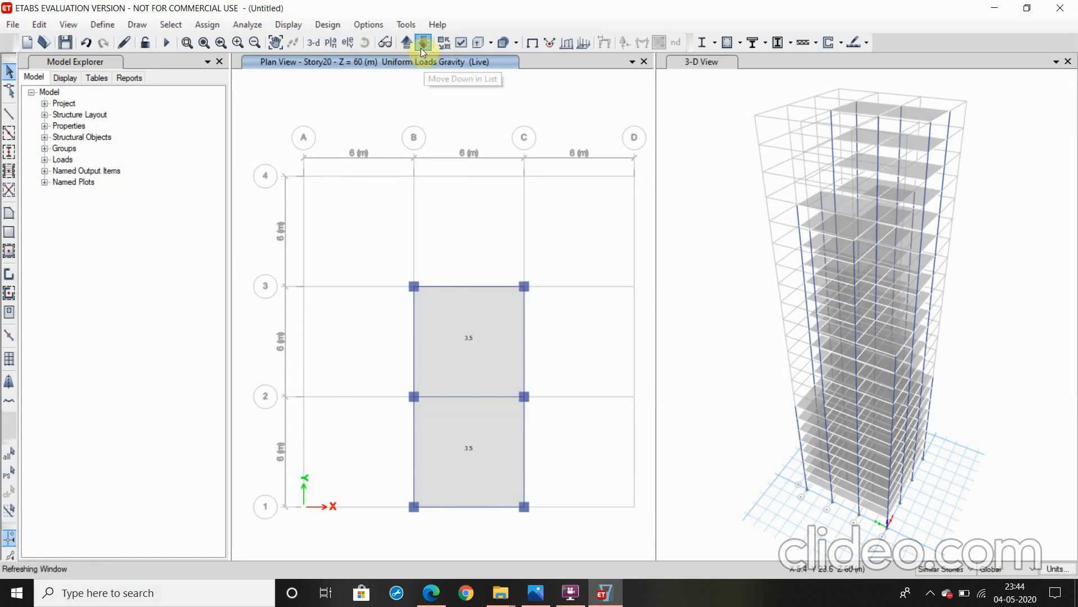
left_click(455, 221)
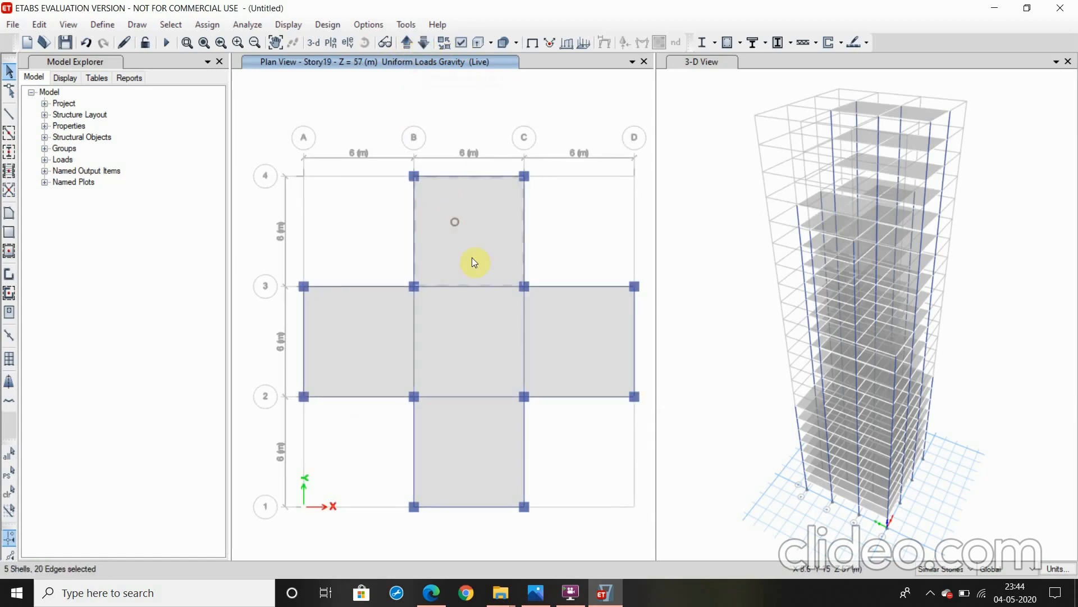
left_click(480, 313)
left_click(483, 420)
left_click(560, 363)
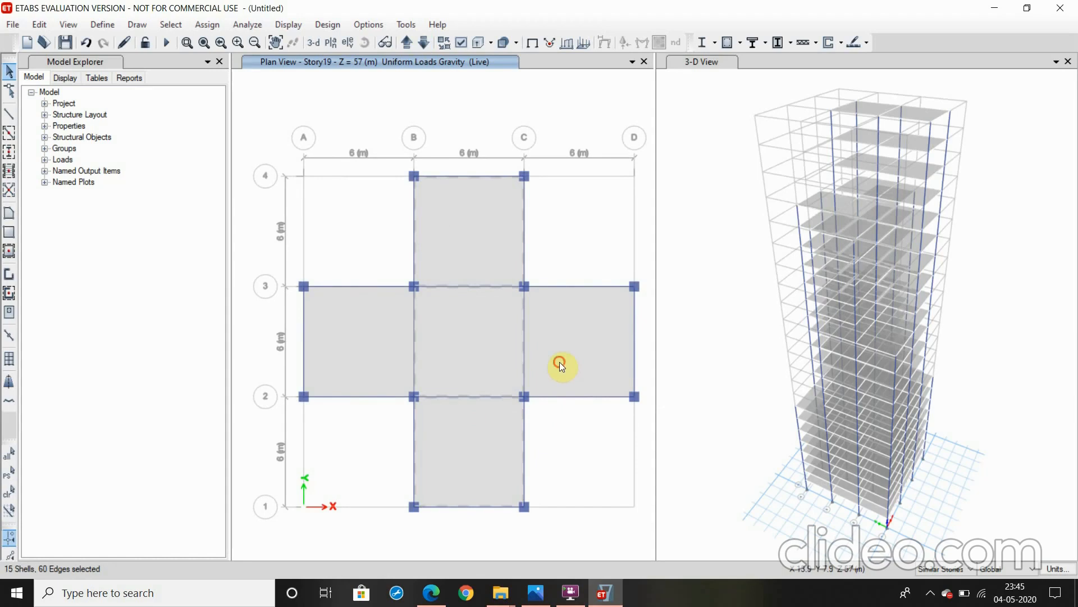
left_click(396, 335)
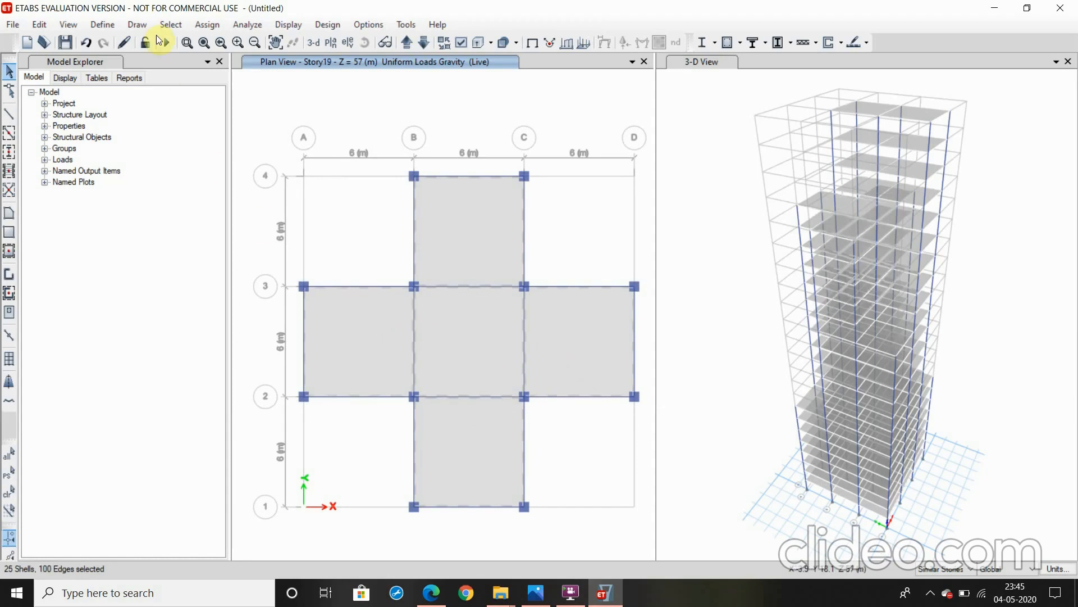
left_click(215, 27)
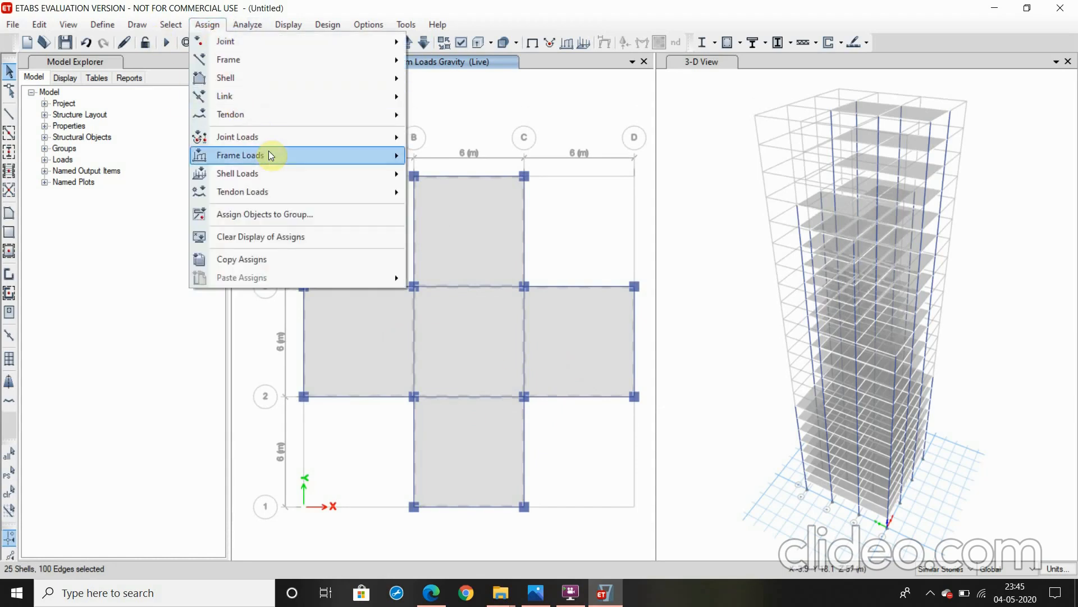
mouse_move(274, 177)
mouse_move(313, 178)
left_click(430, 194)
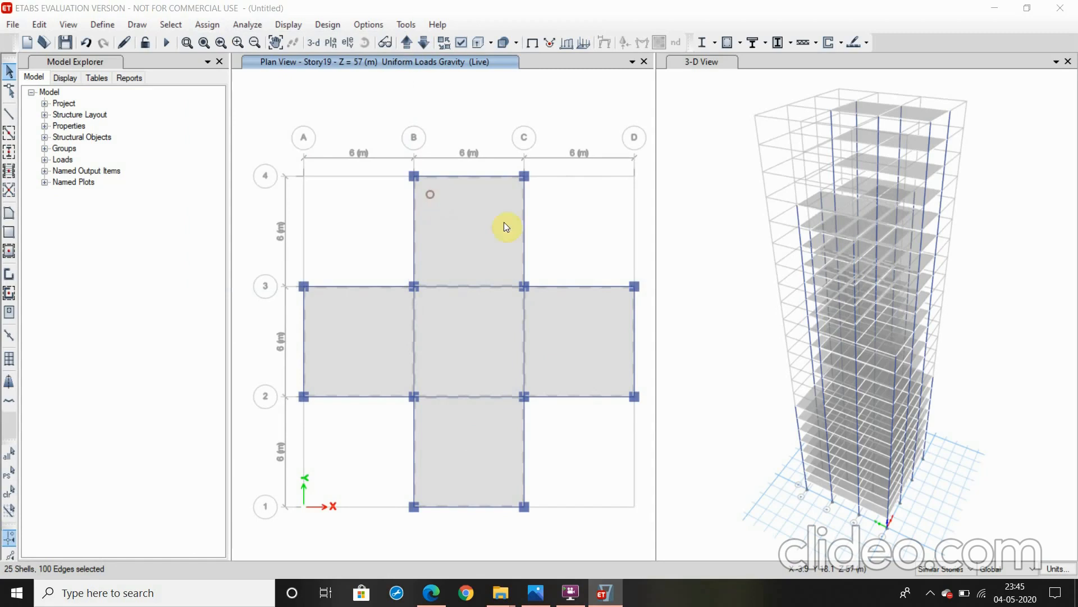
left_click(570, 250)
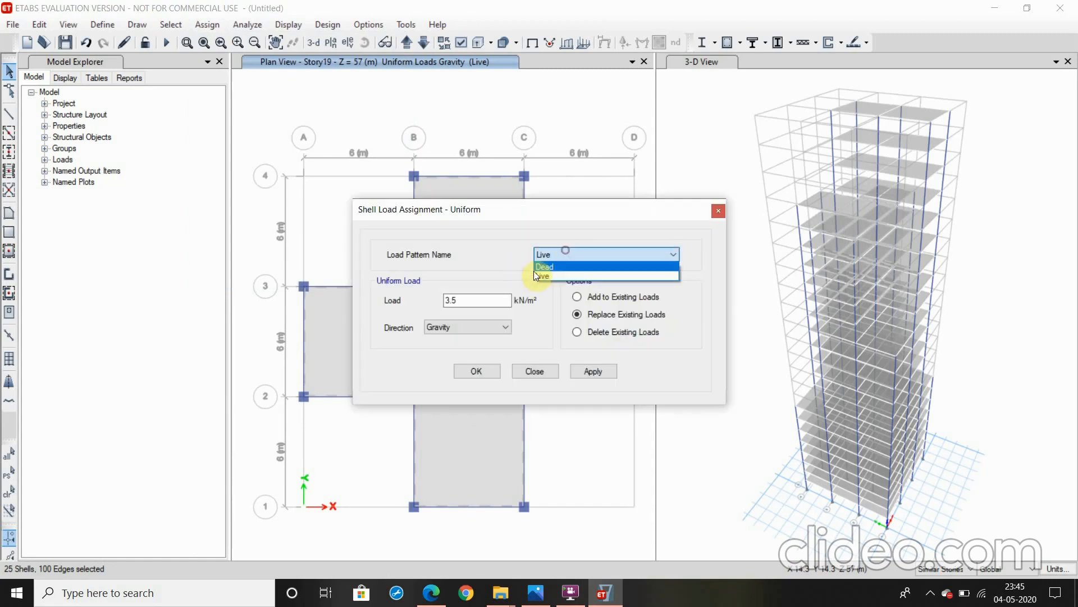
left_click(538, 267)
left_click_drag(465, 298, 433, 303)
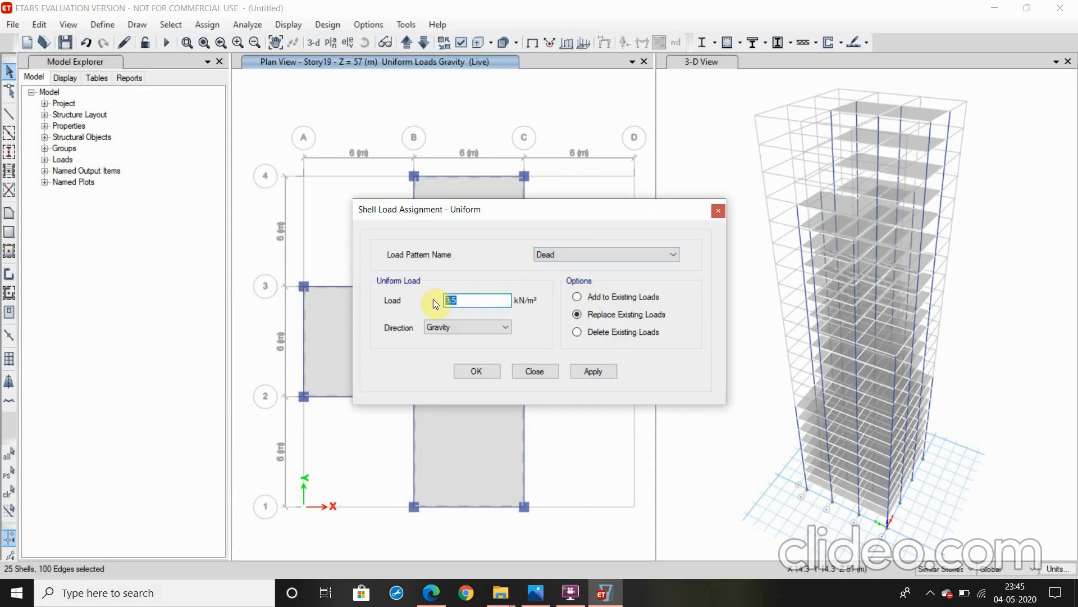
type("2")
left_click(593, 371)
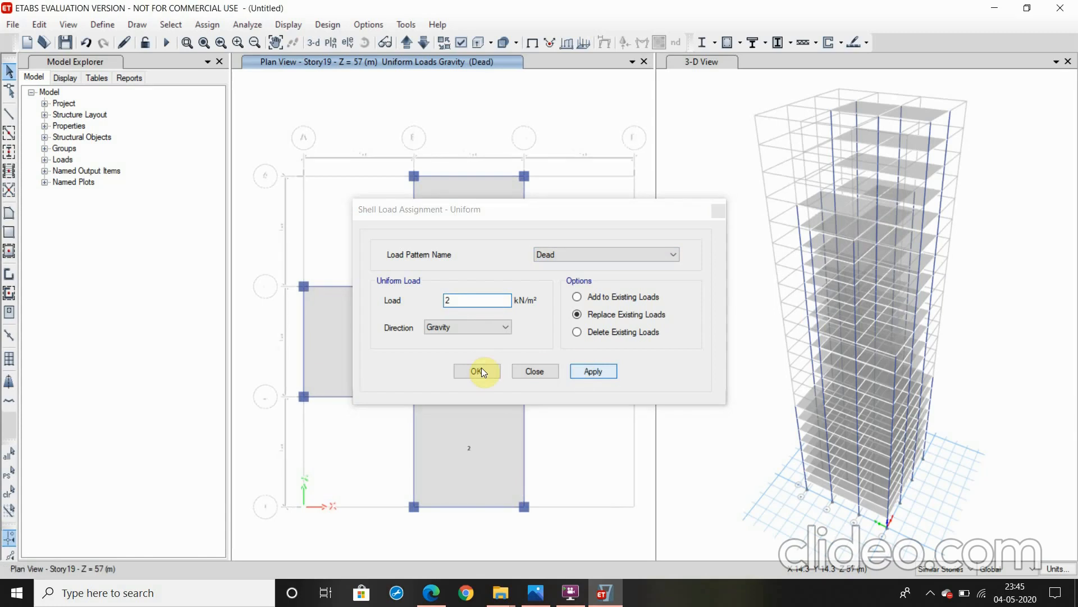
left_click(482, 369)
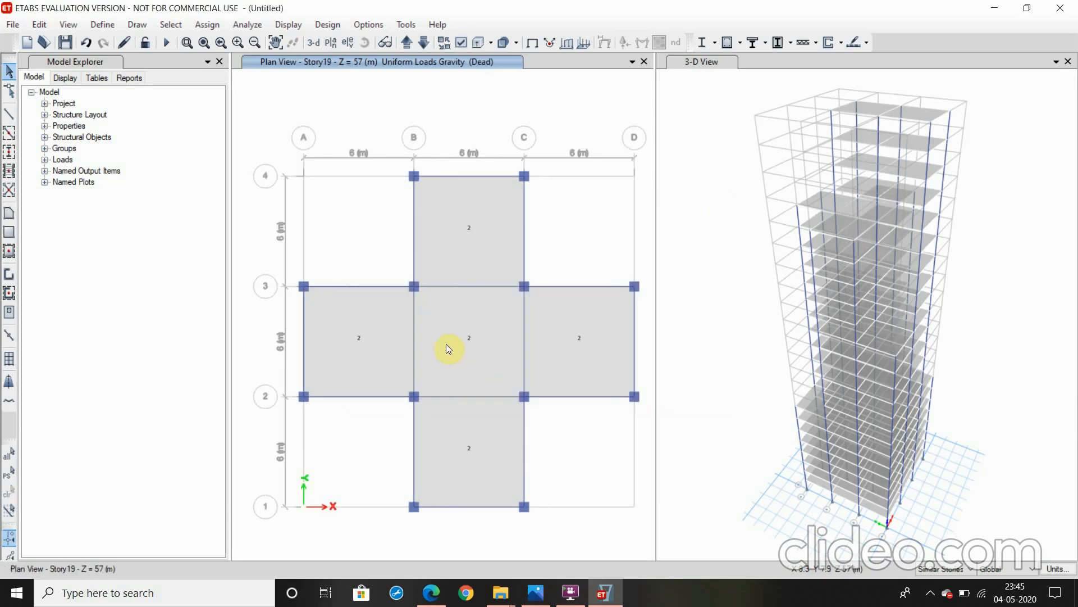
Restore the previous slab selection on Story19 and assign it a uniform Live load of 4 kN/m² in the gravity direction
left_click(171, 24)
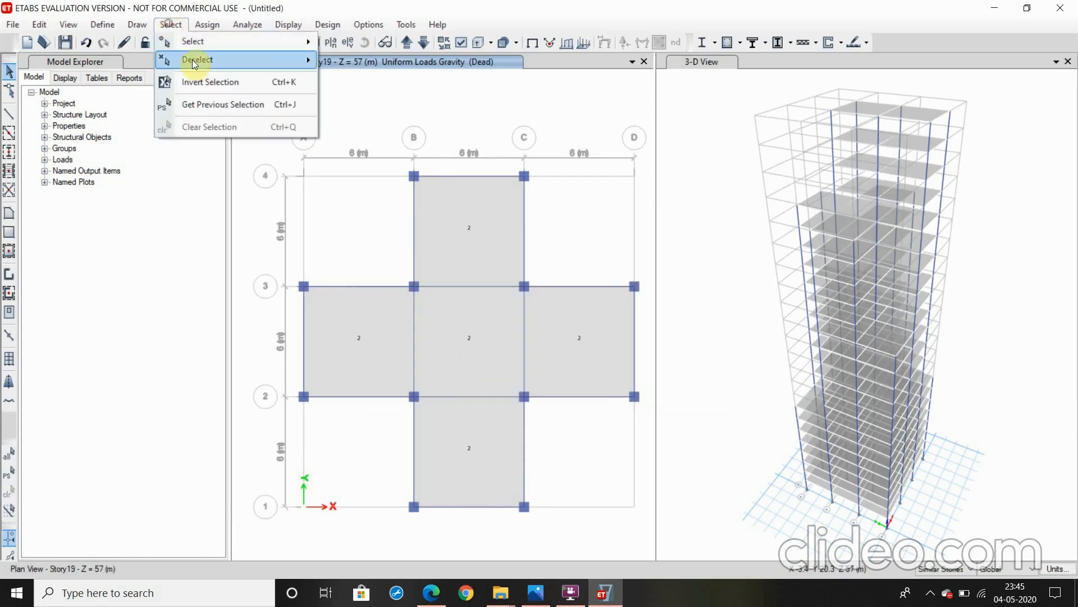
left_click(192, 105)
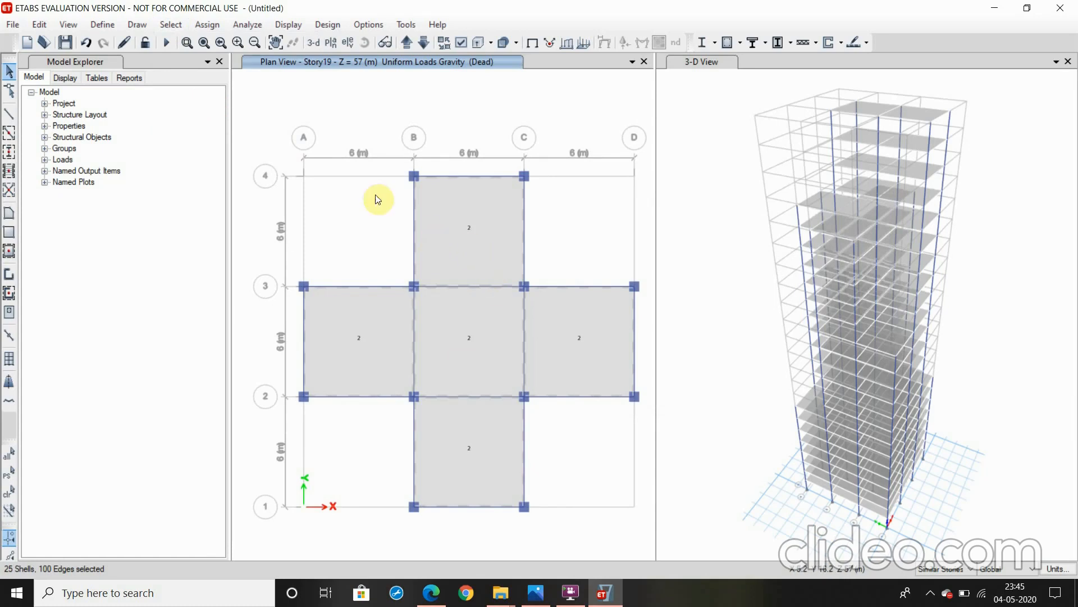
left_click(206, 24)
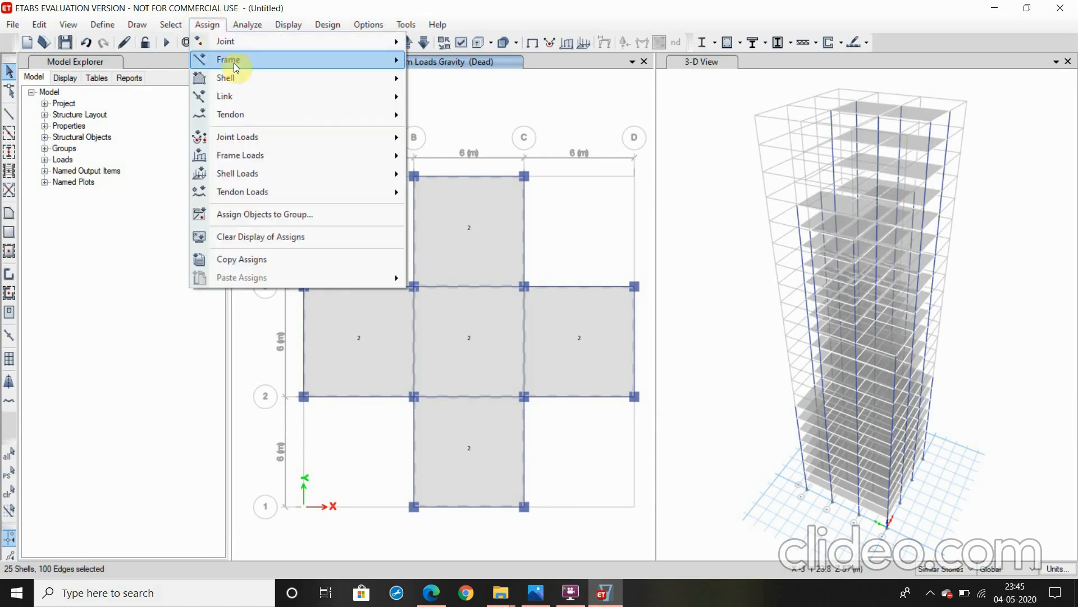
mouse_move(297, 176)
left_click(449, 193)
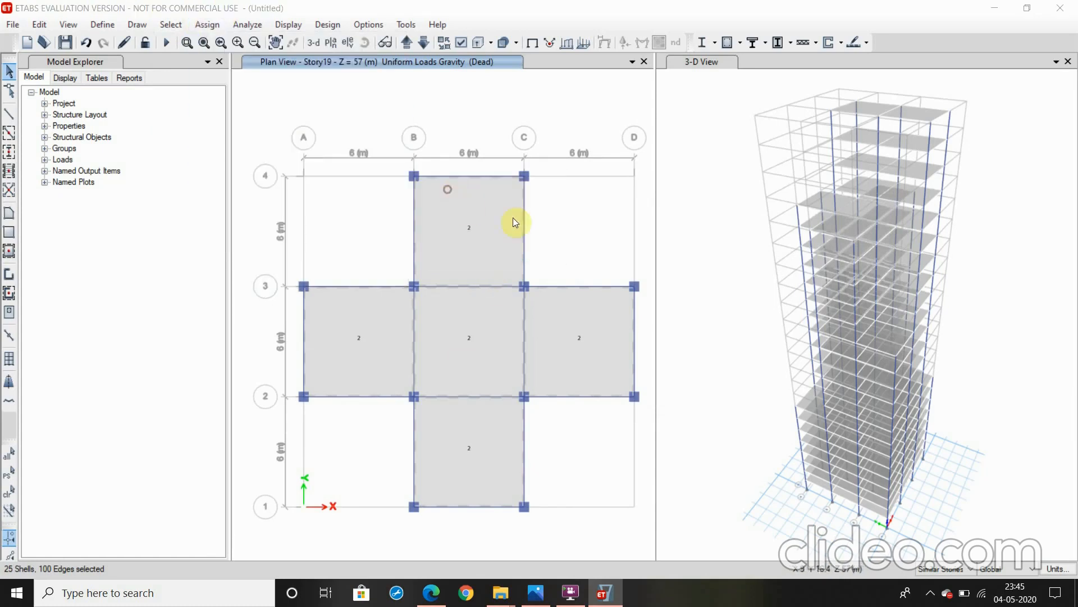
left_click(580, 249)
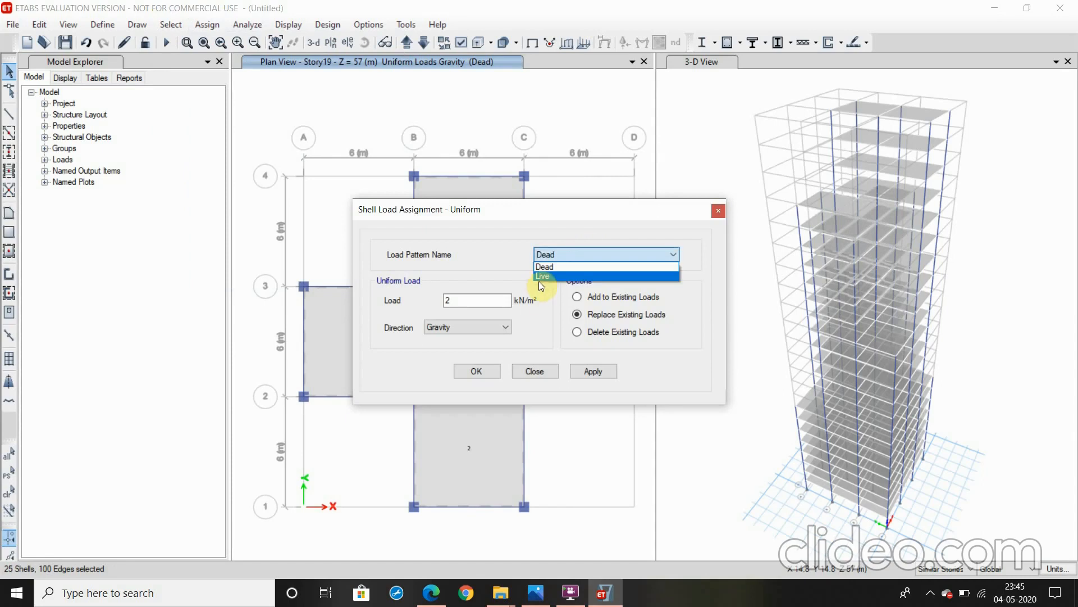
left_click(542, 279)
key("Down")
double_click(478, 300)
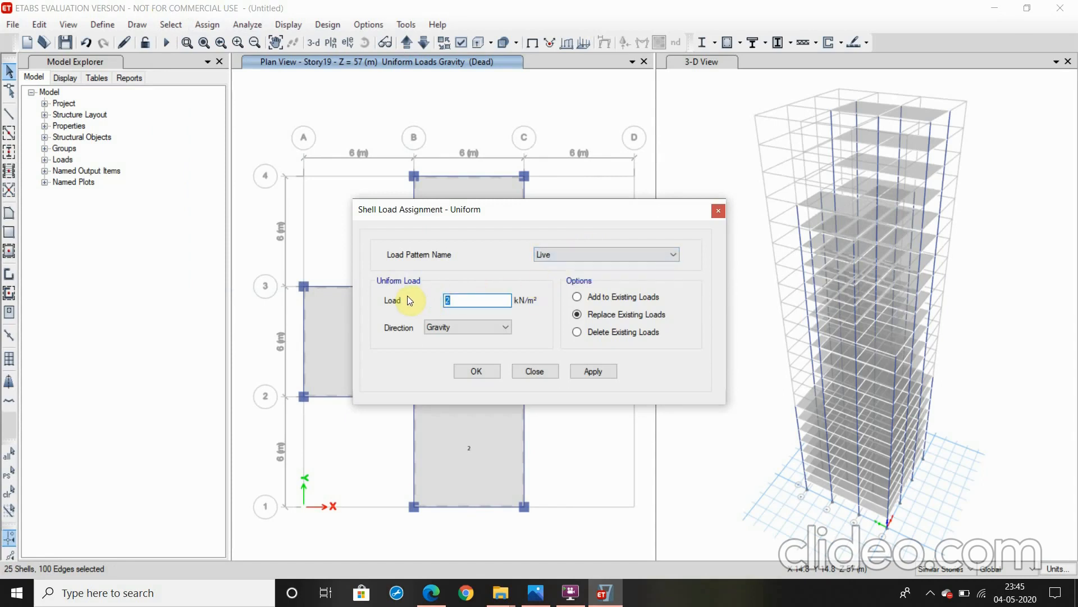
type("4")
left_click(594, 372)
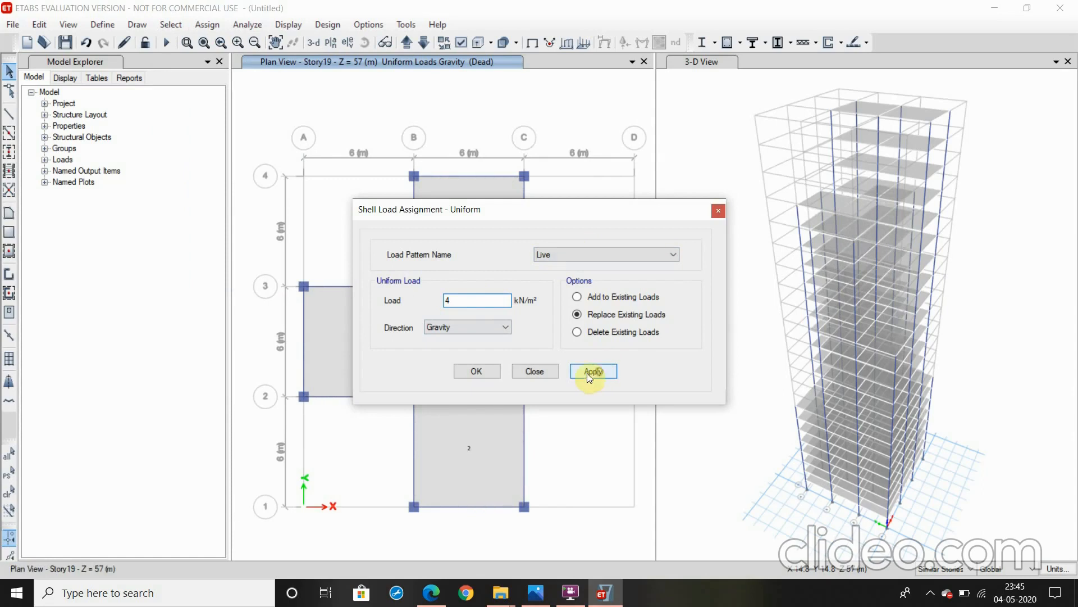
left_click(475, 372)
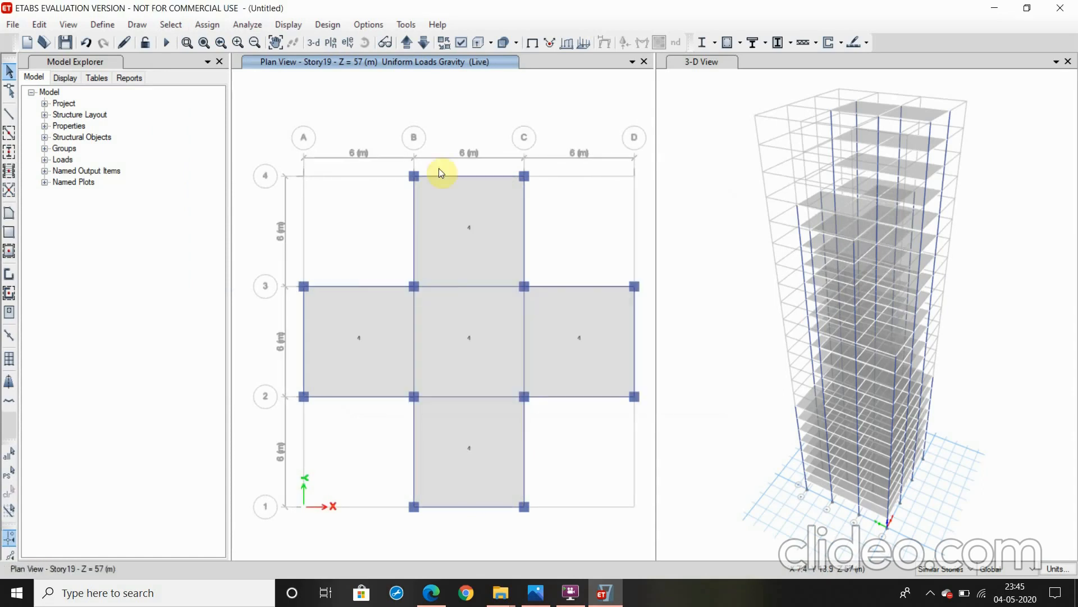
Bring the plan view down to Story14 and select the slabs in all seven filled bays
left_click(426, 42)
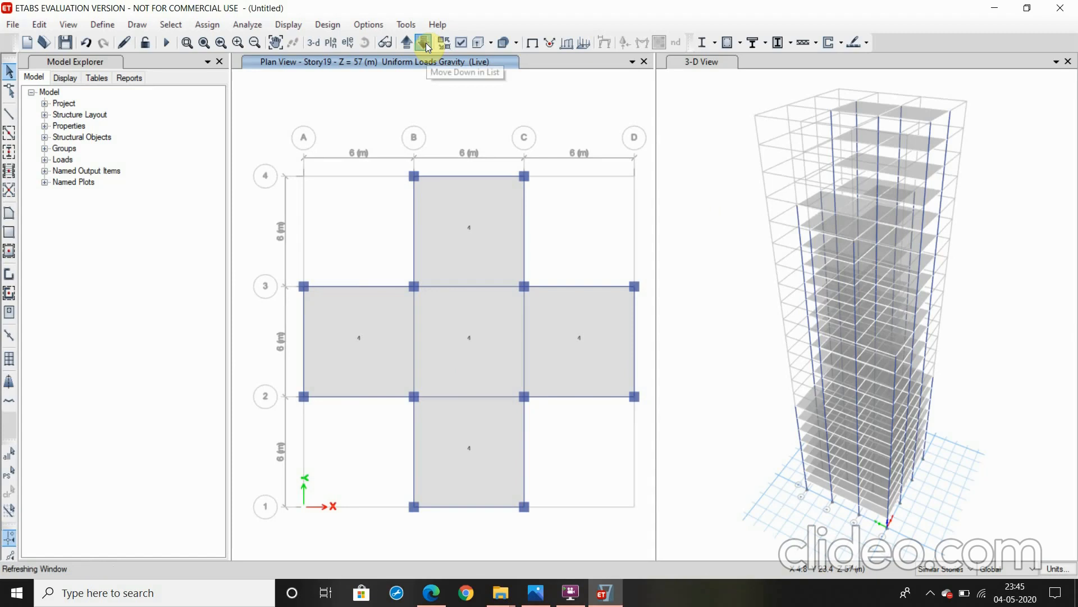
left_click(426, 43)
left_click(426, 43)
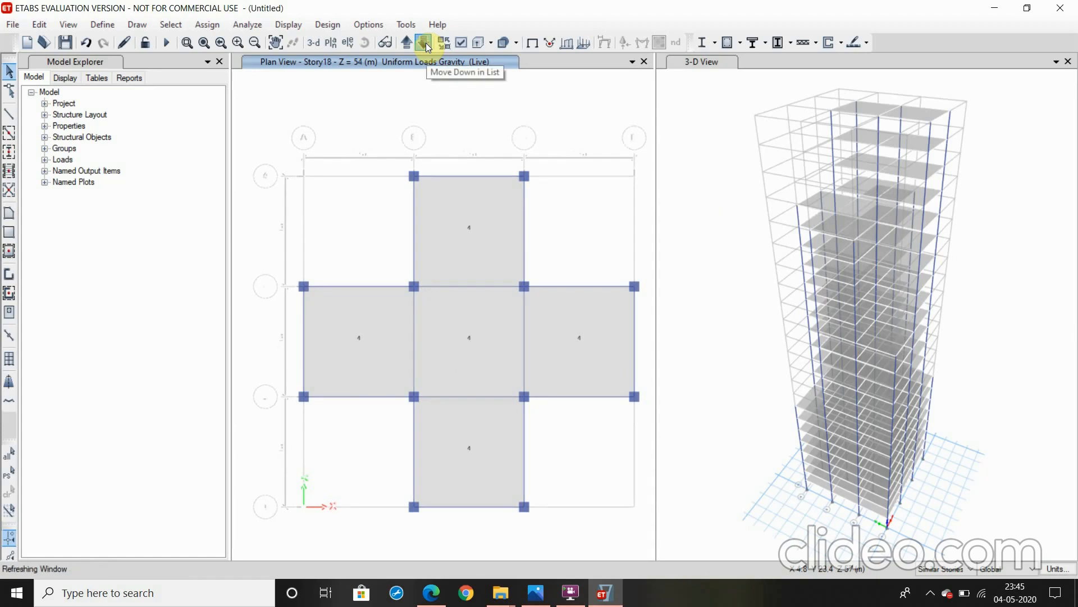
left_click(426, 43)
left_click(426, 43)
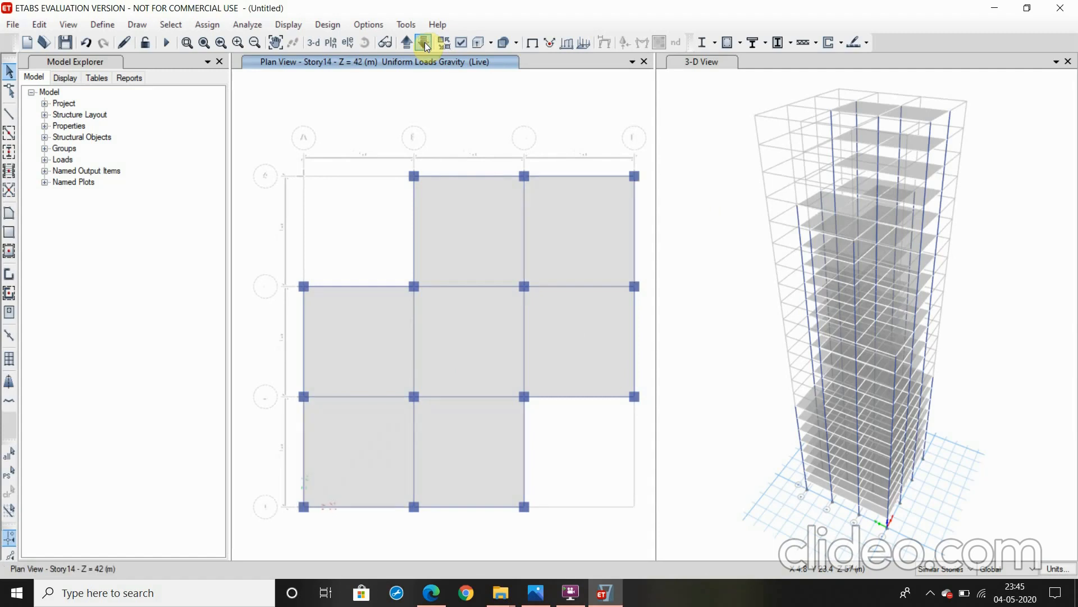
left_click(429, 227)
left_click(615, 270)
left_click(581, 326)
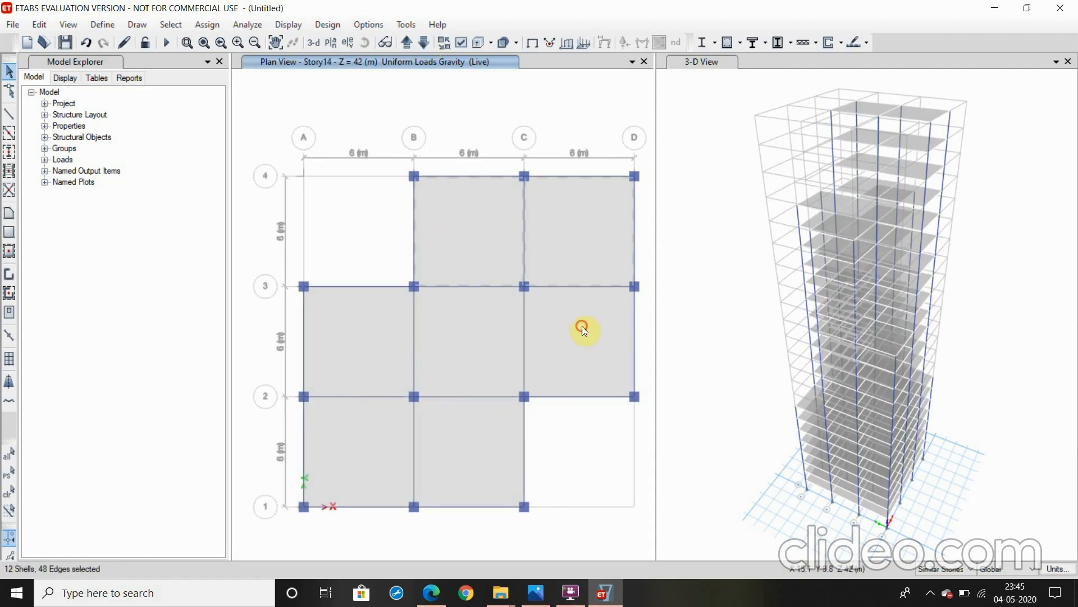
left_click(493, 332)
left_click(379, 325)
left_click(381, 423)
left_click(431, 439)
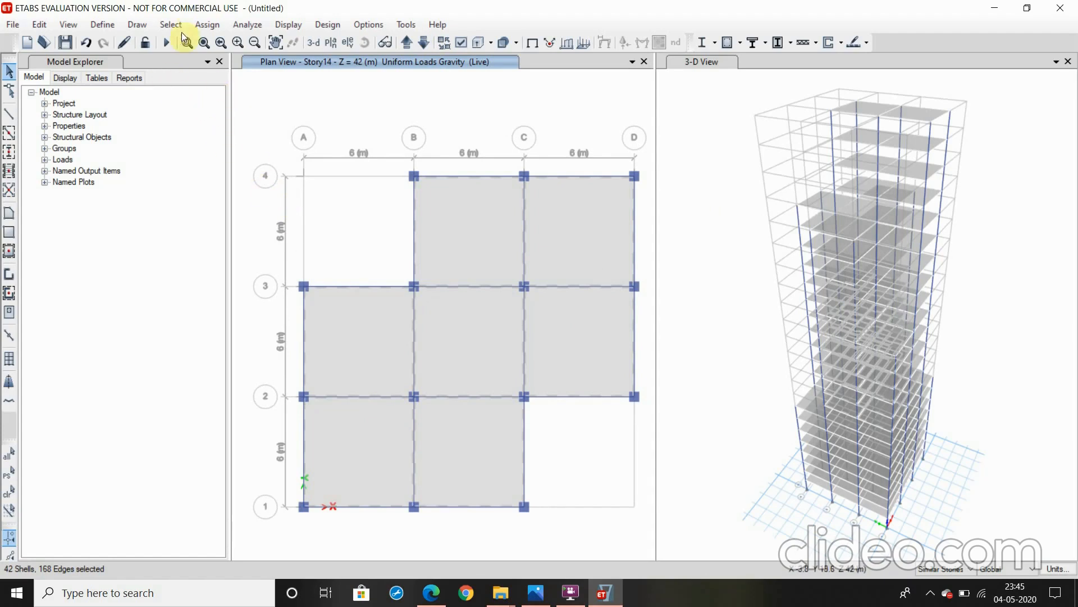
Assign a uniform Dead shell load of 2 kN/m² in the gravity direction to the selected slabs on Story14, replacing existing loads
left_click(206, 24)
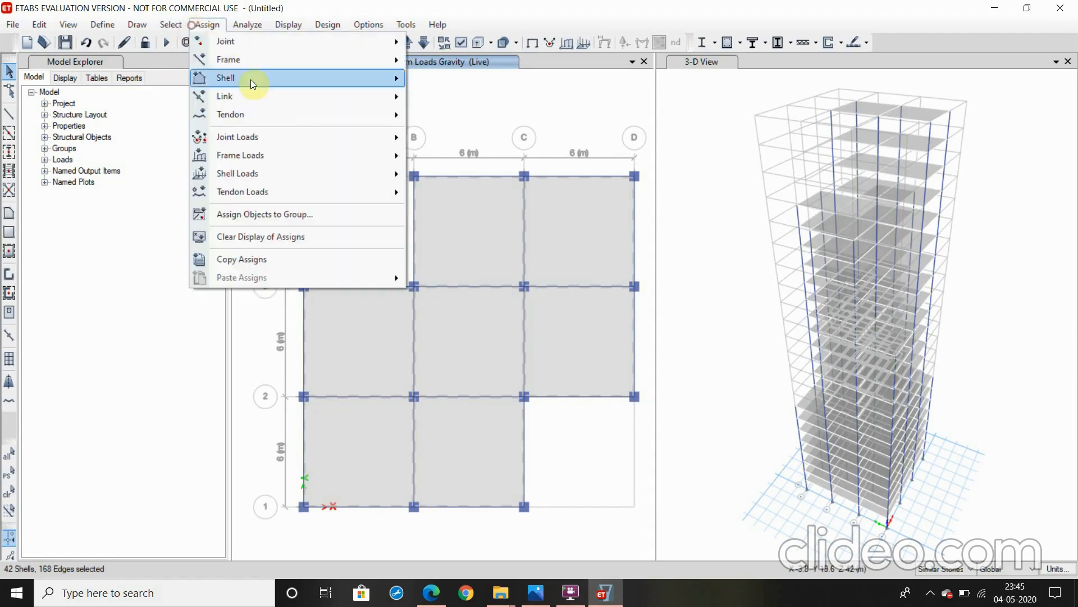
mouse_move(262, 177)
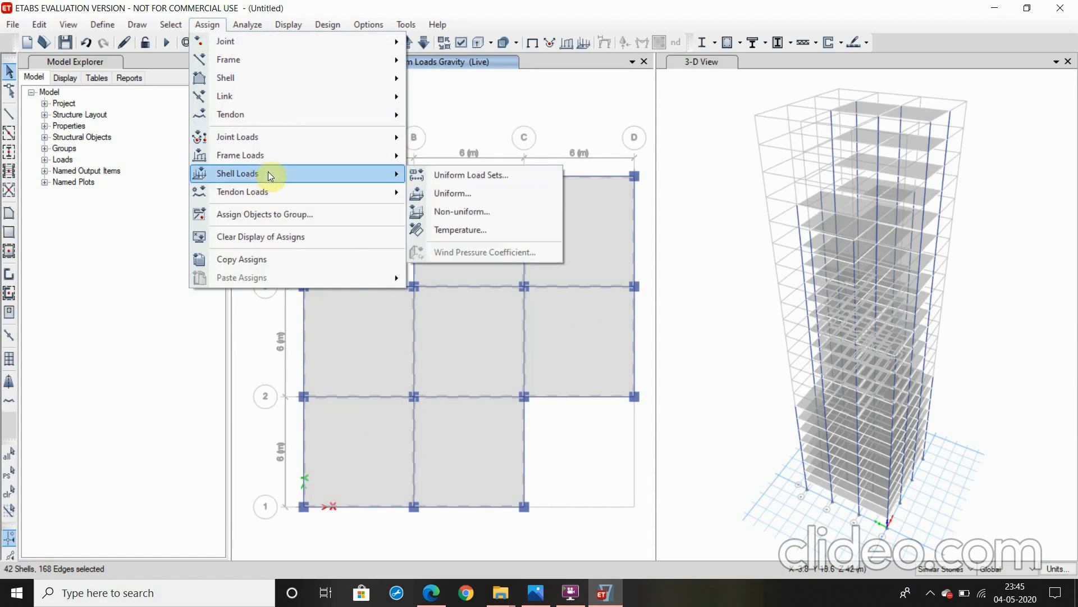
left_click(430, 197)
left_click(605, 253)
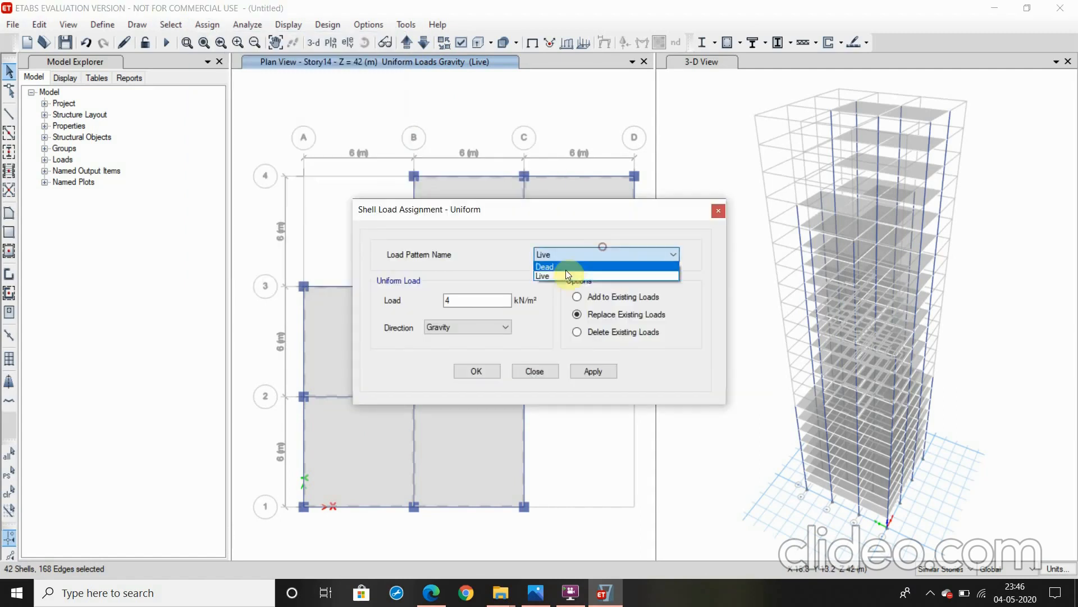
left_click(558, 262)
double_click(475, 302)
type("2")
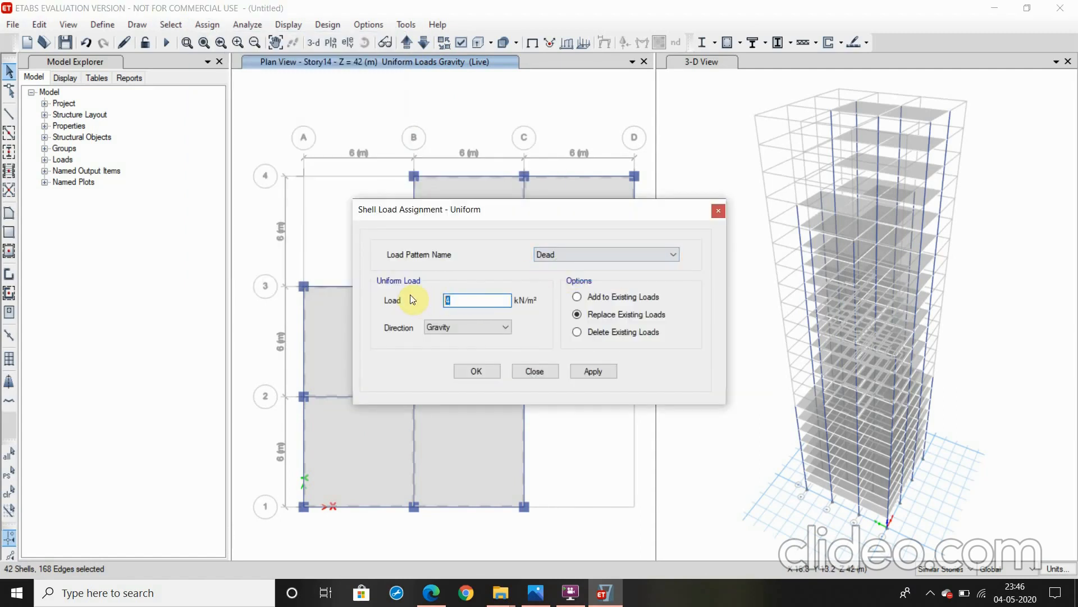
left_click(573, 371)
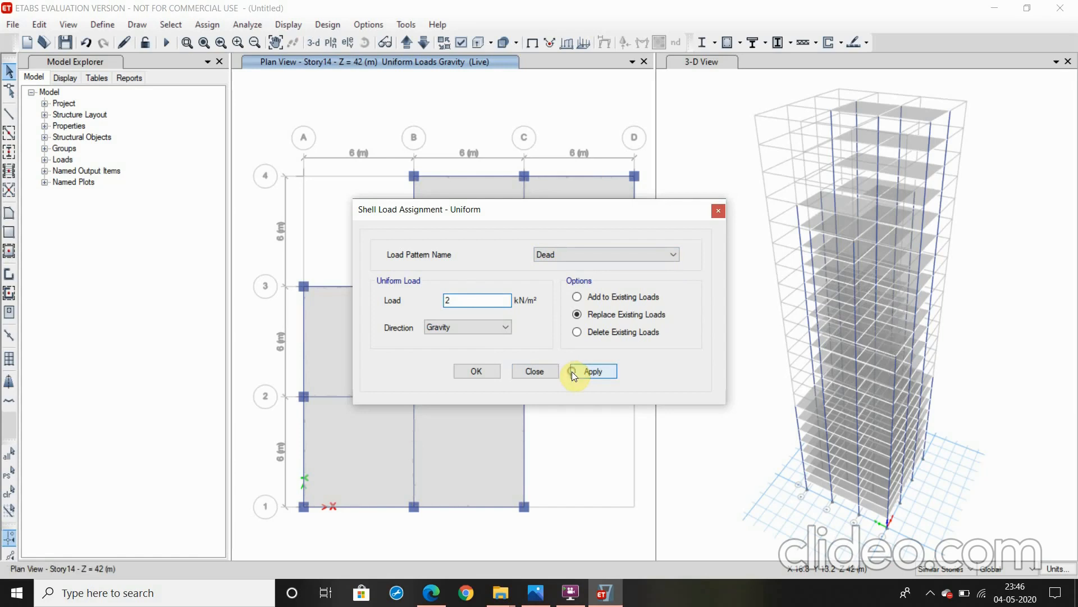
left_click(476, 371)
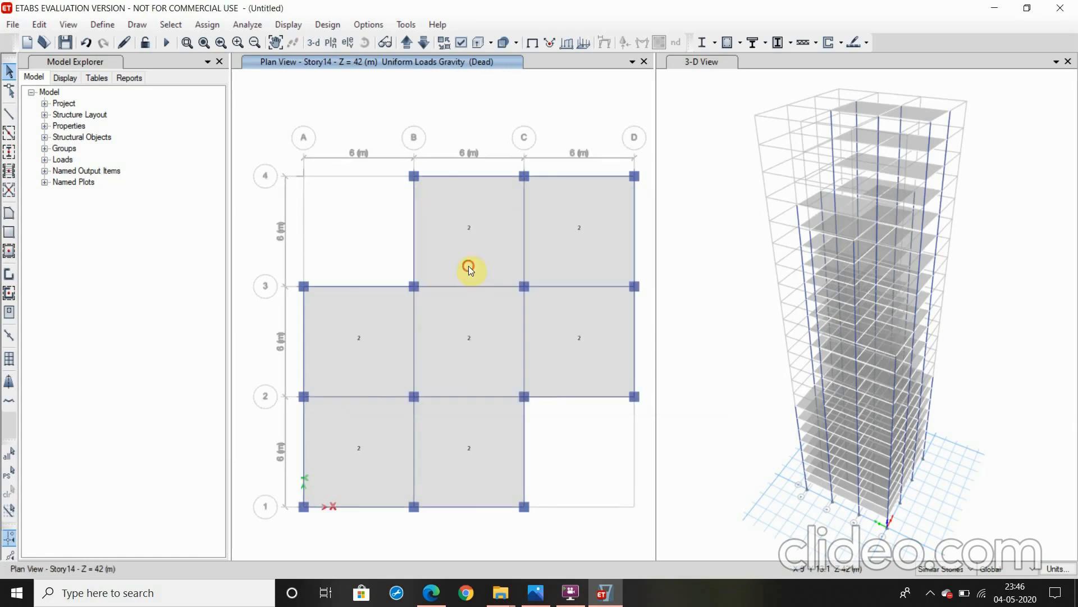
Reselect the slabs in the seven bays on Story14 and assign them a uniform Live load of 4.5 kN/m² in the gravity direction
left_click(572, 307)
left_click(501, 309)
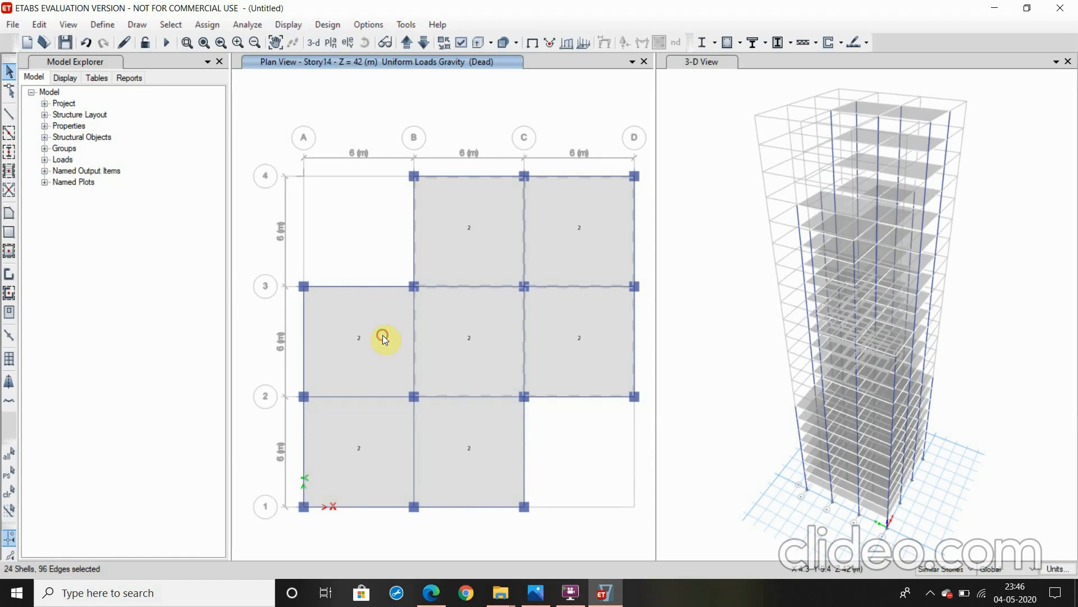
left_click(383, 334)
left_click(350, 439)
left_click(446, 429)
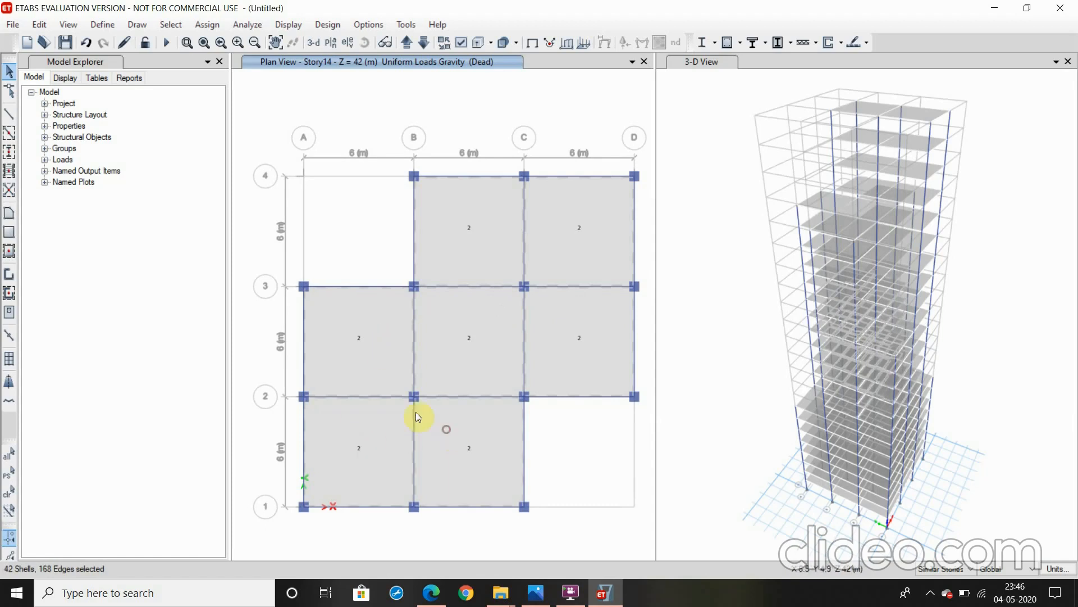
left_click(208, 25)
mouse_move(303, 171)
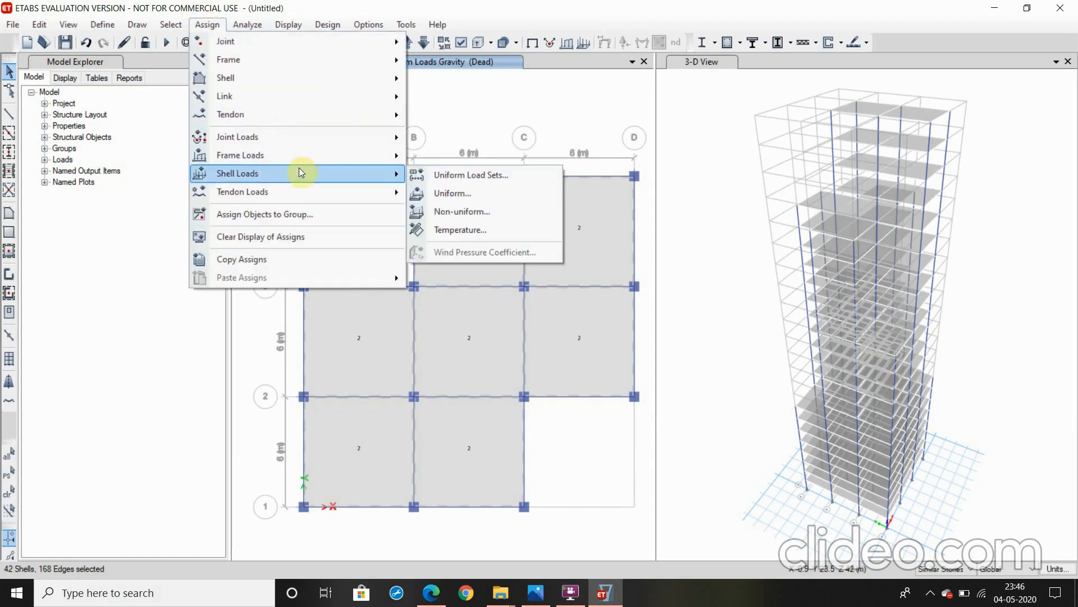
left_click(444, 192)
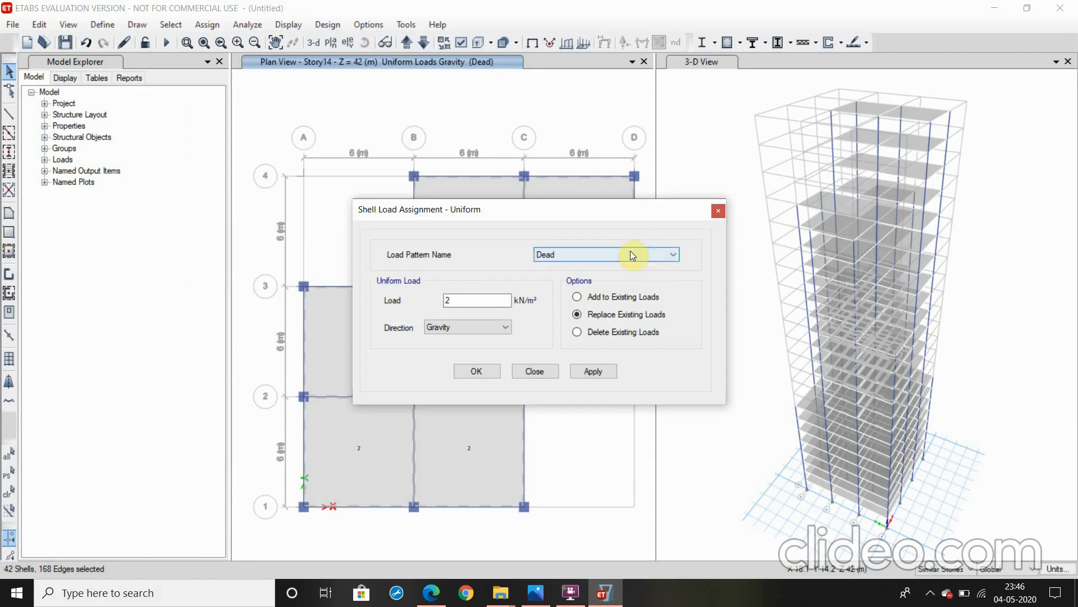
left_click(630, 250)
left_click(559, 273)
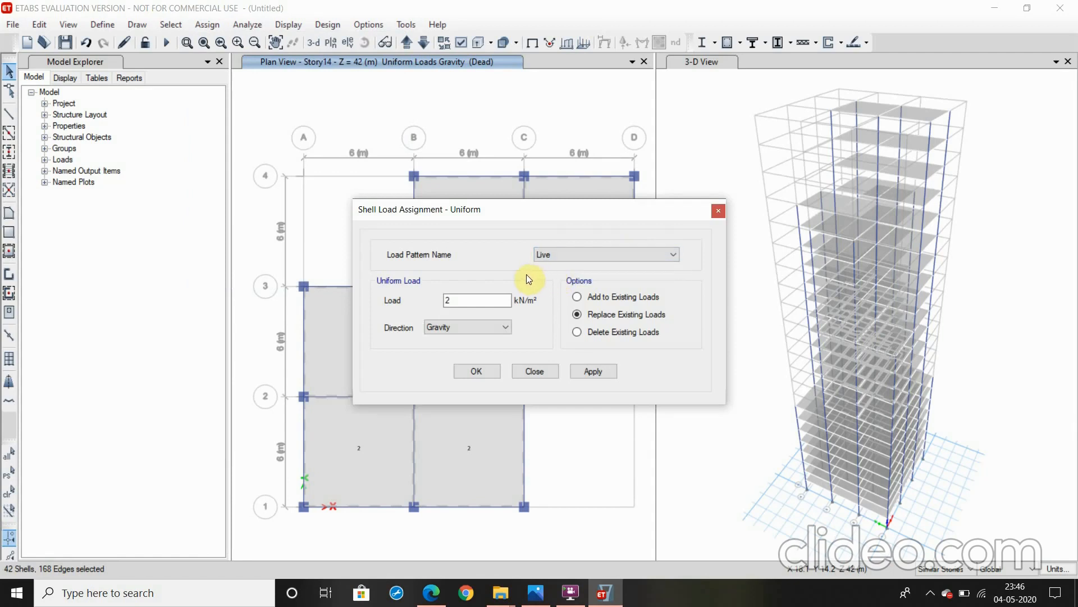
double_click(446, 300)
type("4.5")
left_click(602, 366)
left_click(481, 370)
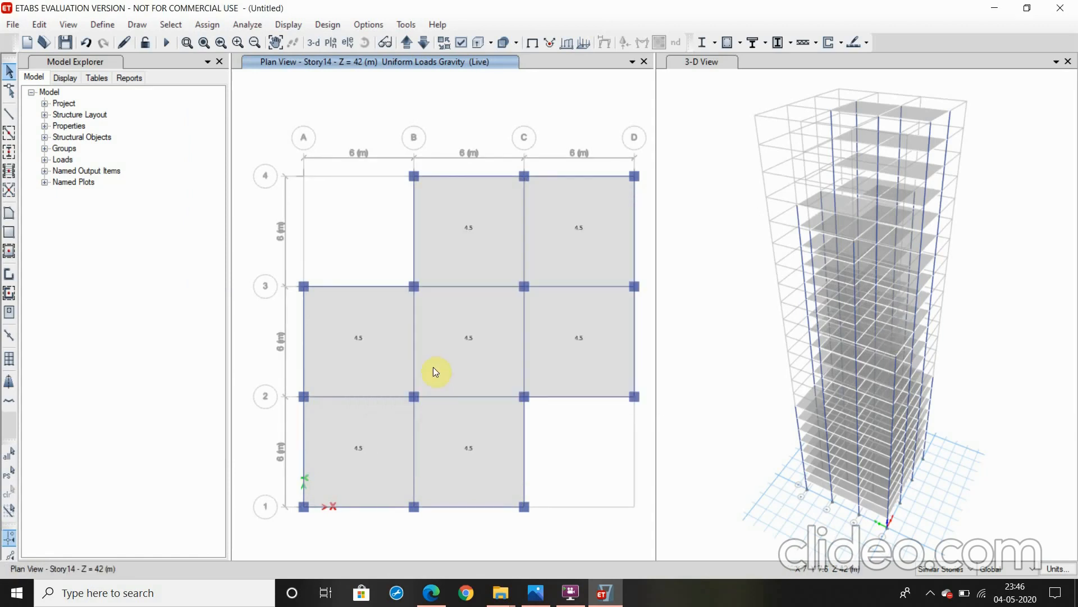
Bring the plan view down to Story8 and select the slabs in all nine bays
left_click(430, 43)
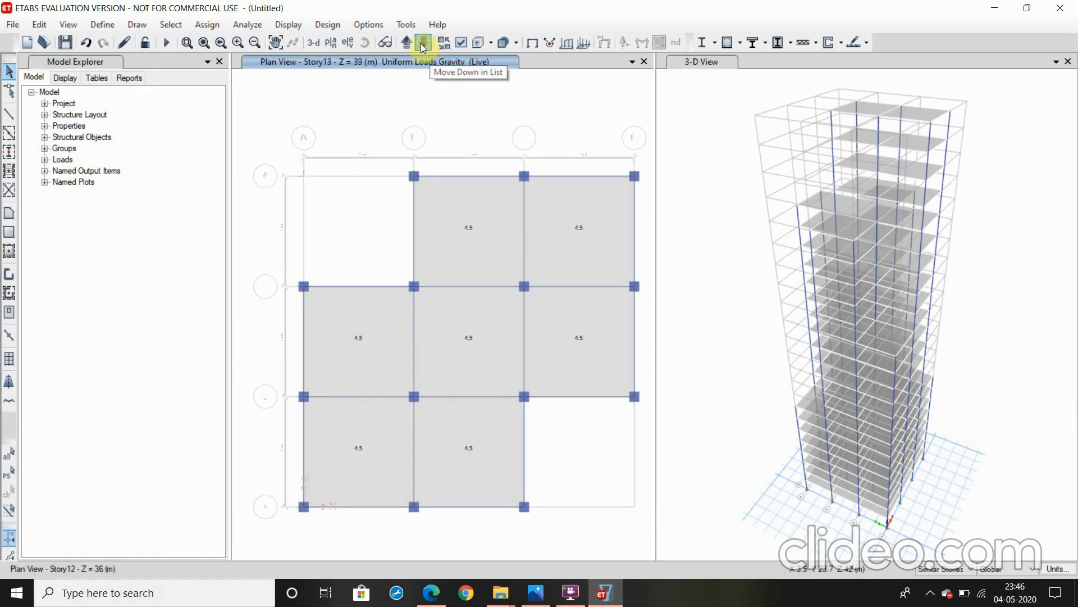
left_click(422, 44)
left_click(422, 45)
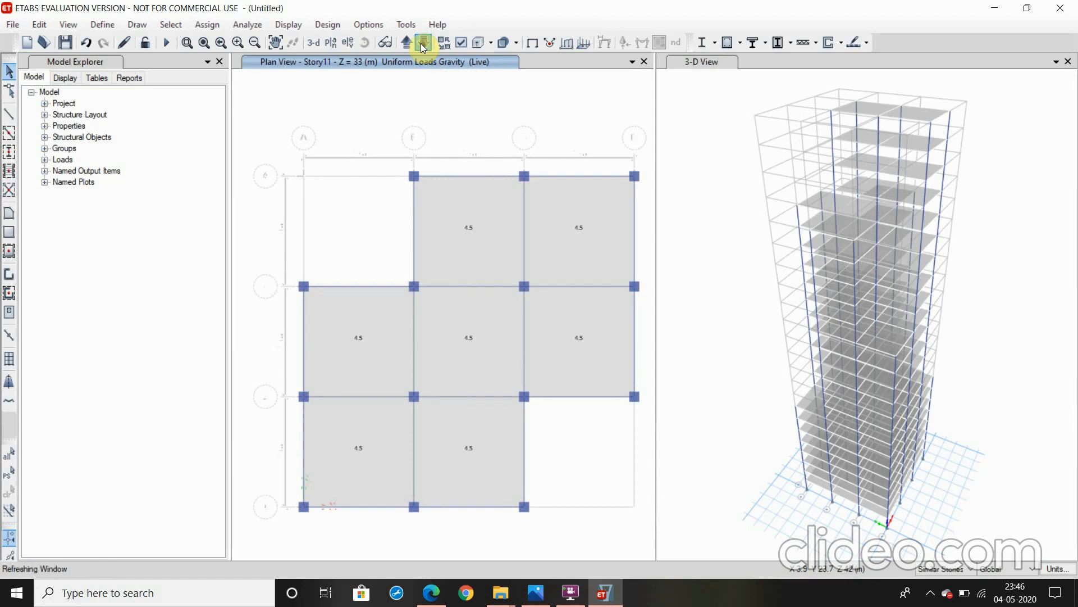
left_click(422, 47)
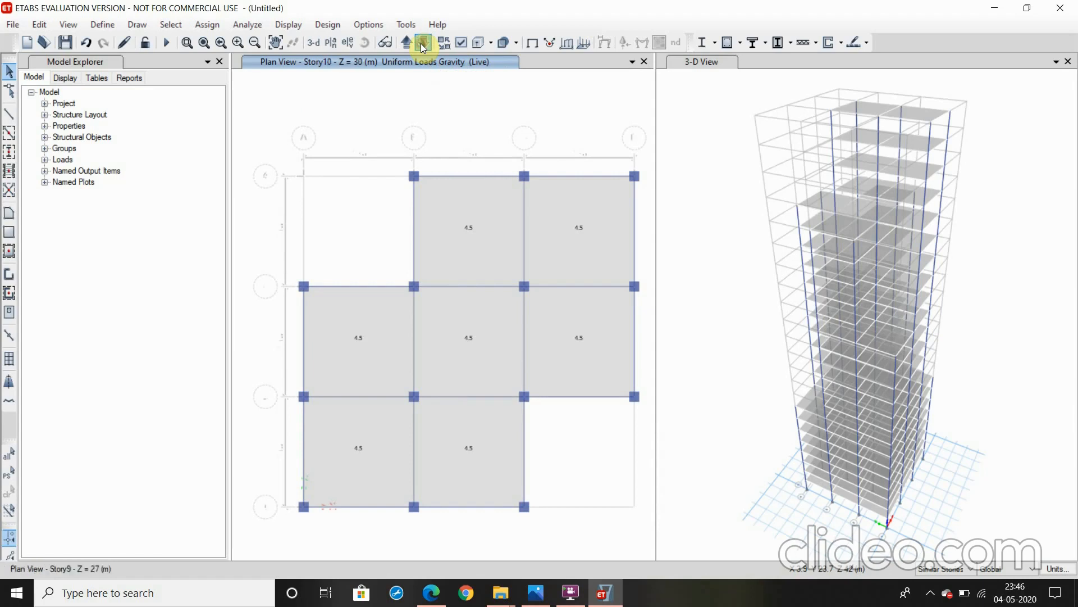
left_click(422, 44)
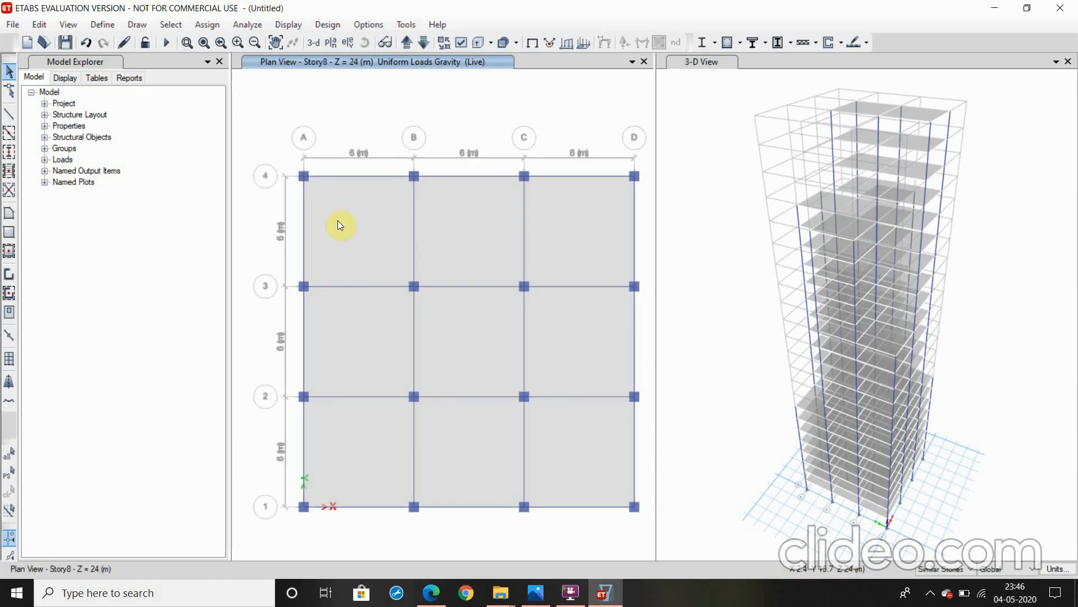
left_click(461, 257)
left_click(571, 338)
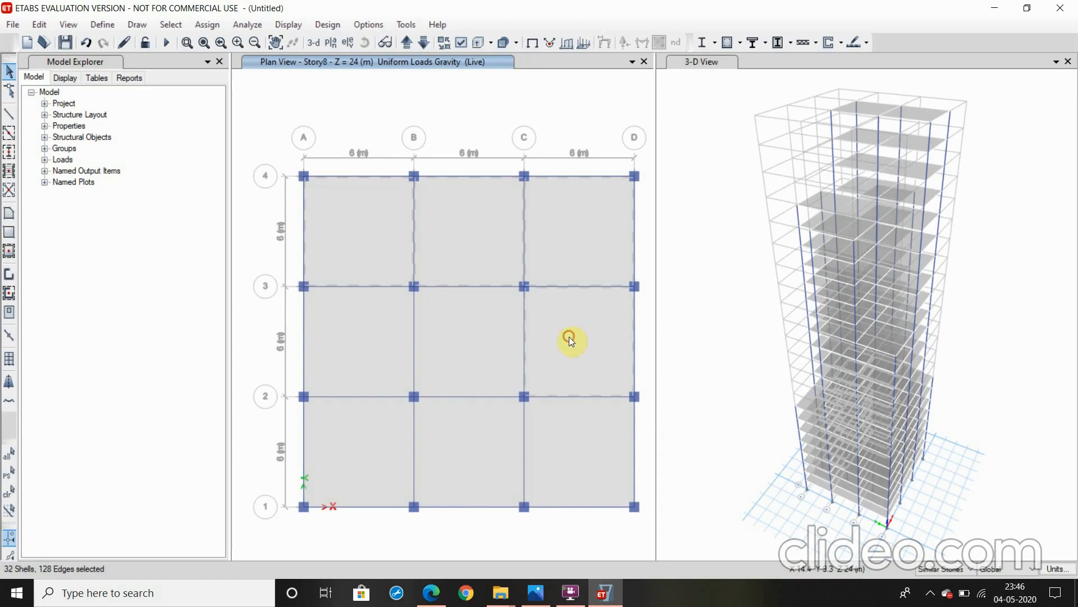
left_click(480, 452)
left_click(477, 361)
left_click(396, 357)
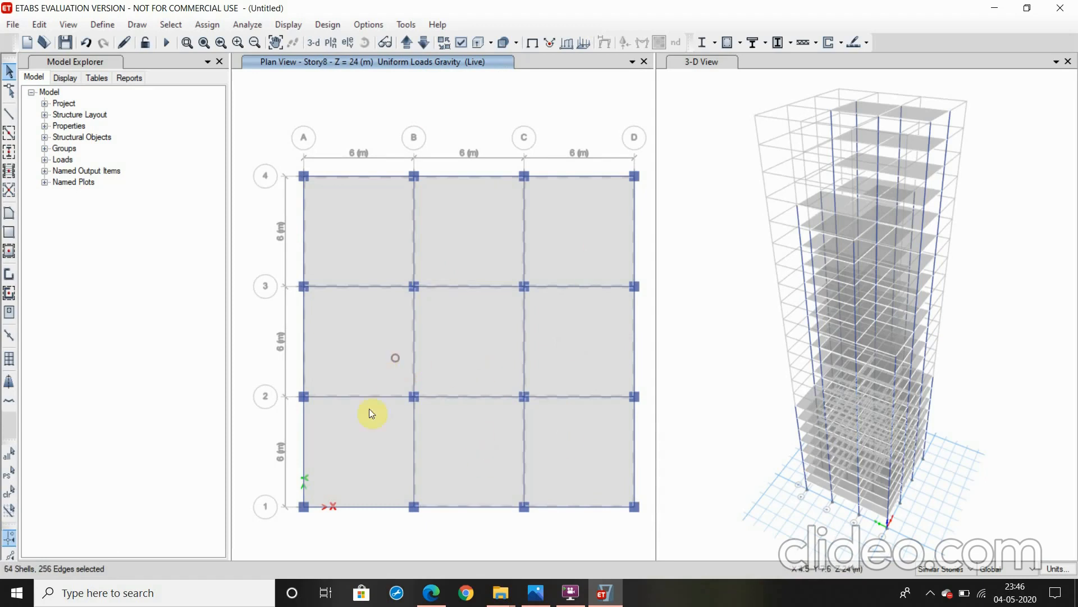
left_click(368, 429)
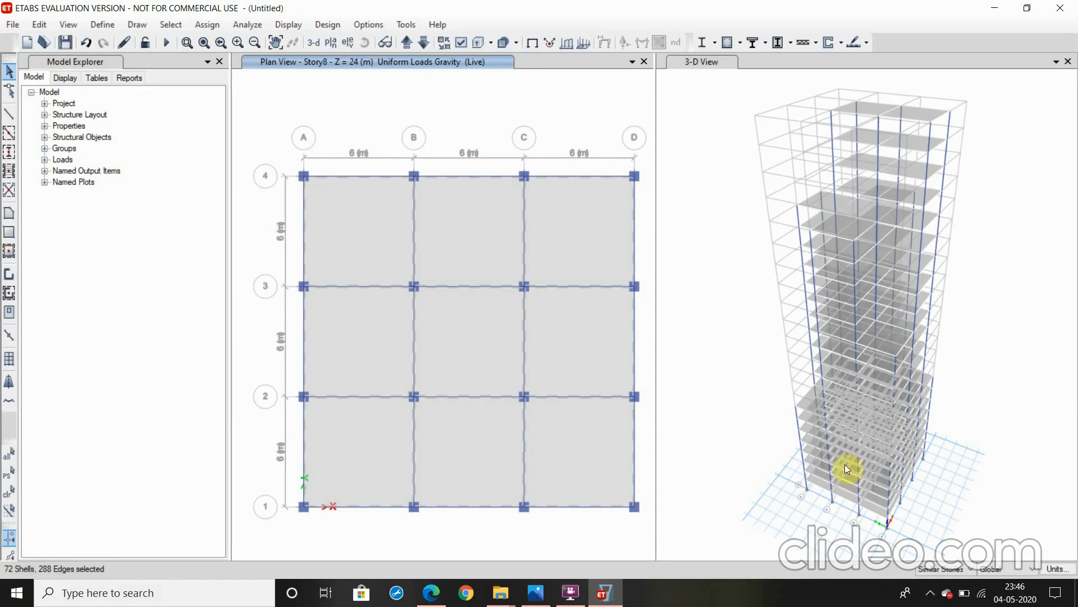
Assign a uniform Dead shell load of 2 kN/m² in the gravity direction to the selected slabs on Story8, replacing existing loads
left_click(209, 24)
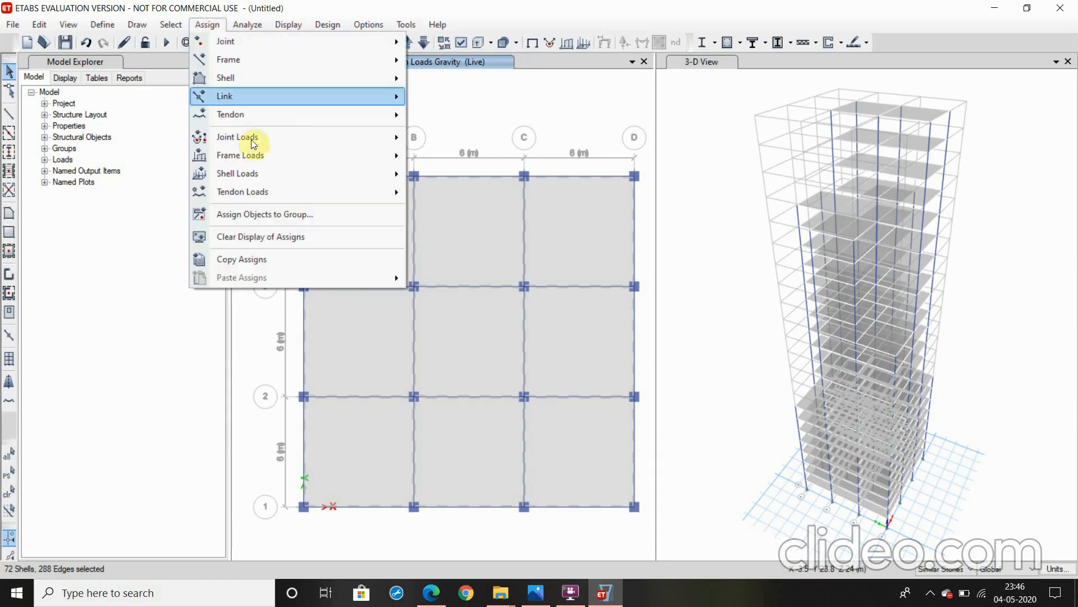
mouse_move(270, 173)
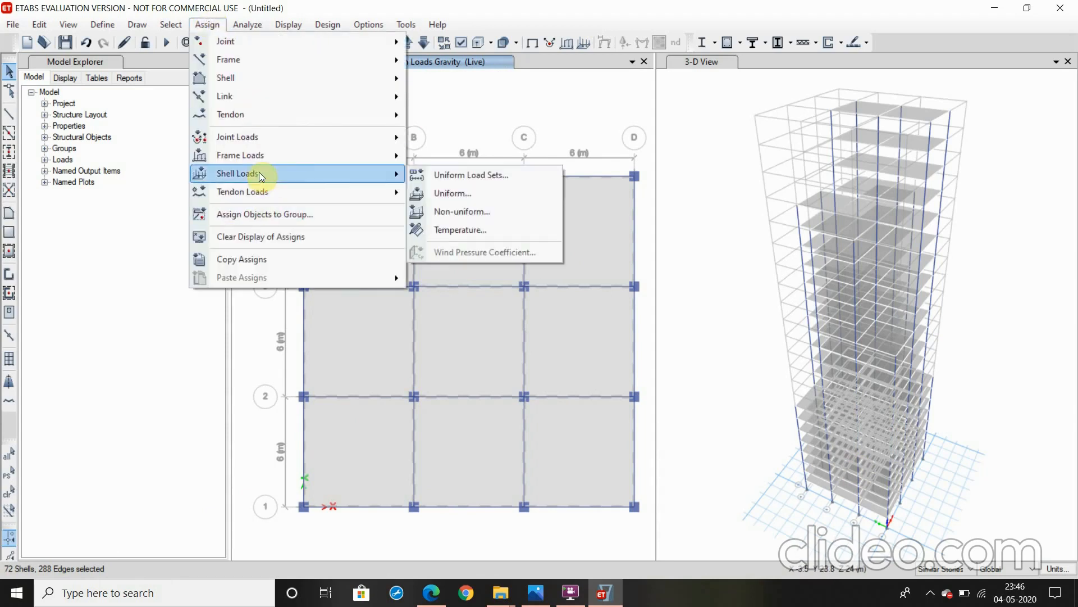
left_click(465, 194)
left_click(556, 256)
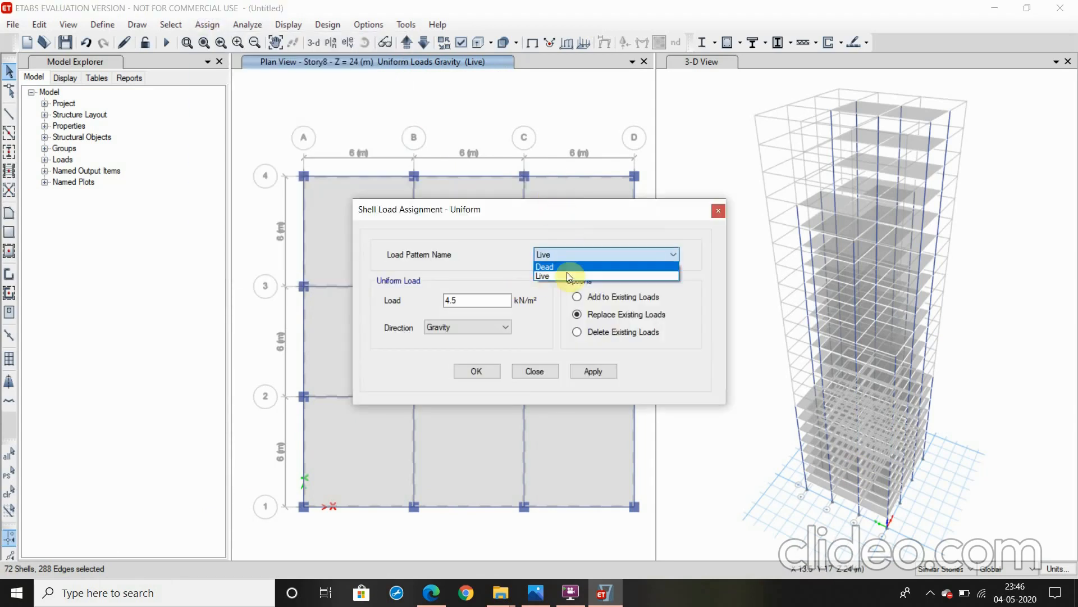
left_click(558, 268)
left_click(482, 302)
left_click_drag(481, 302, 420, 308)
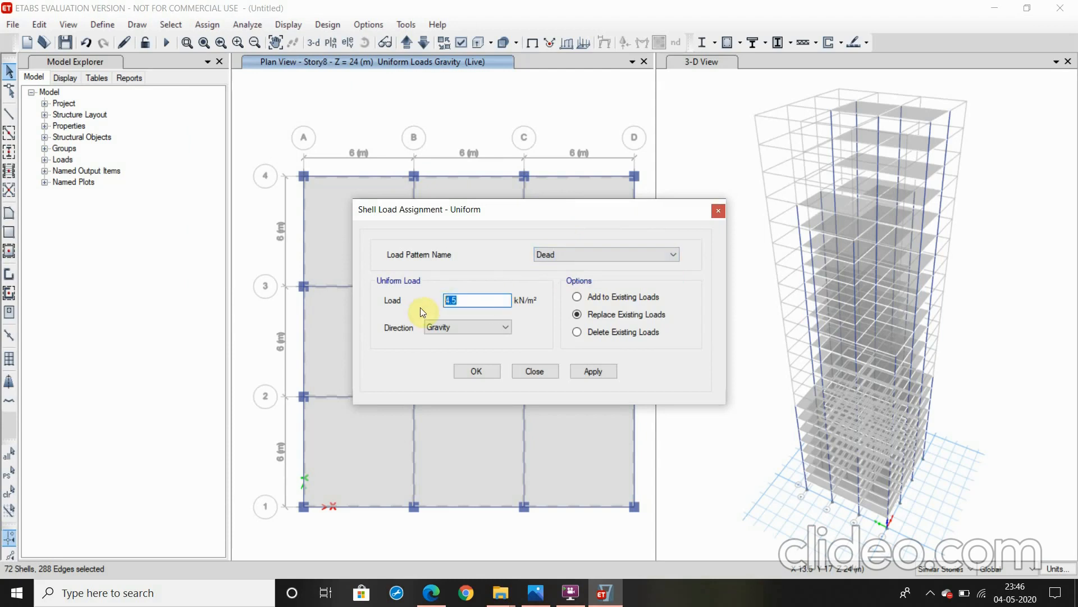
type("2")
left_click(597, 373)
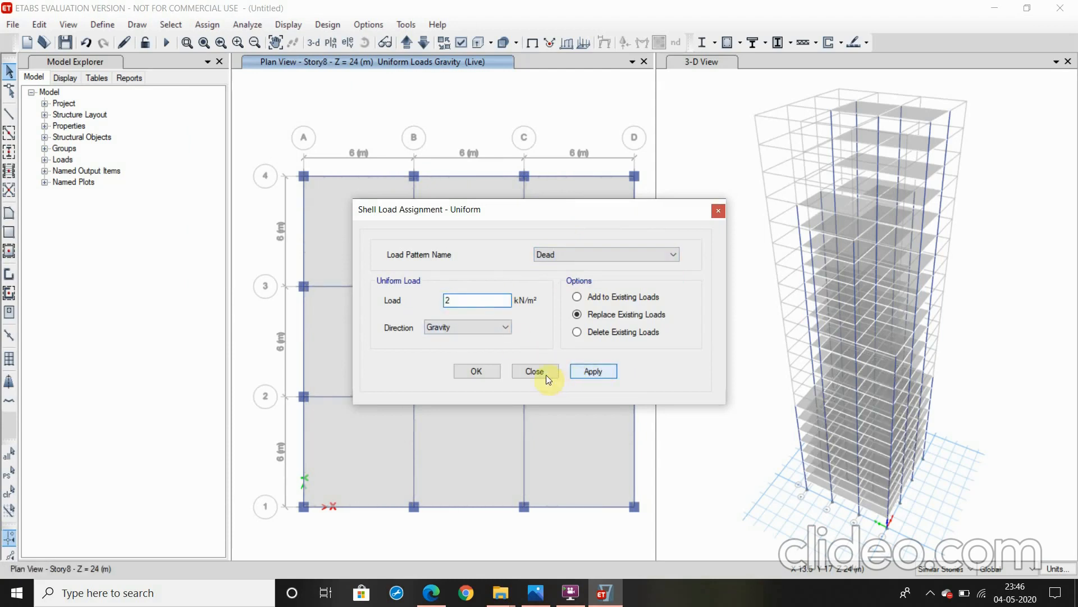
left_click(482, 372)
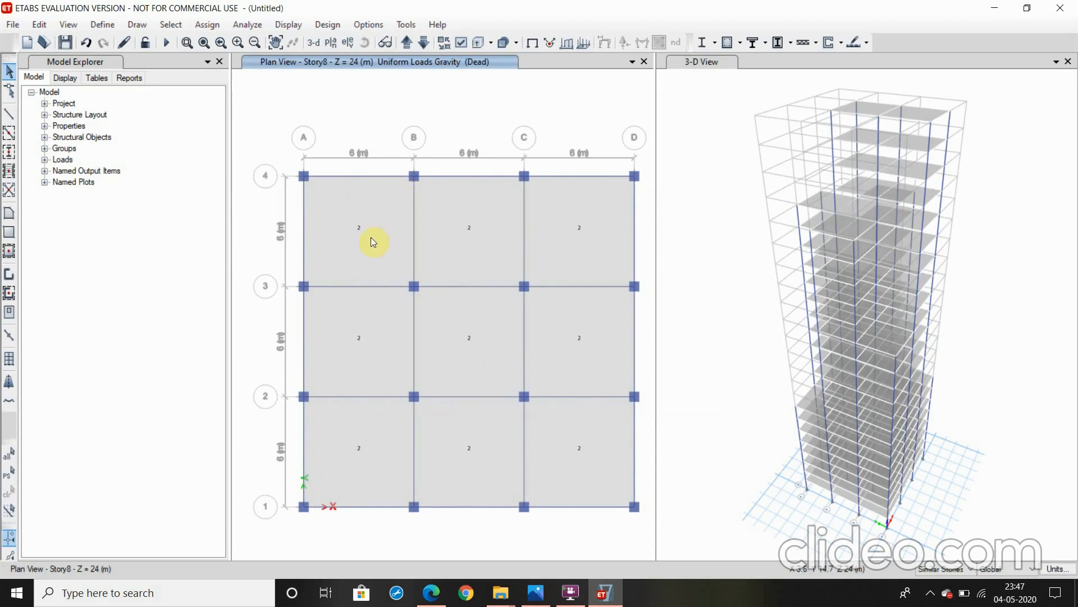
Reselect the previous slabs on Story8 and assign them a uniform Live load of 5 kN/m² in the gravity direction
left_click(166, 30)
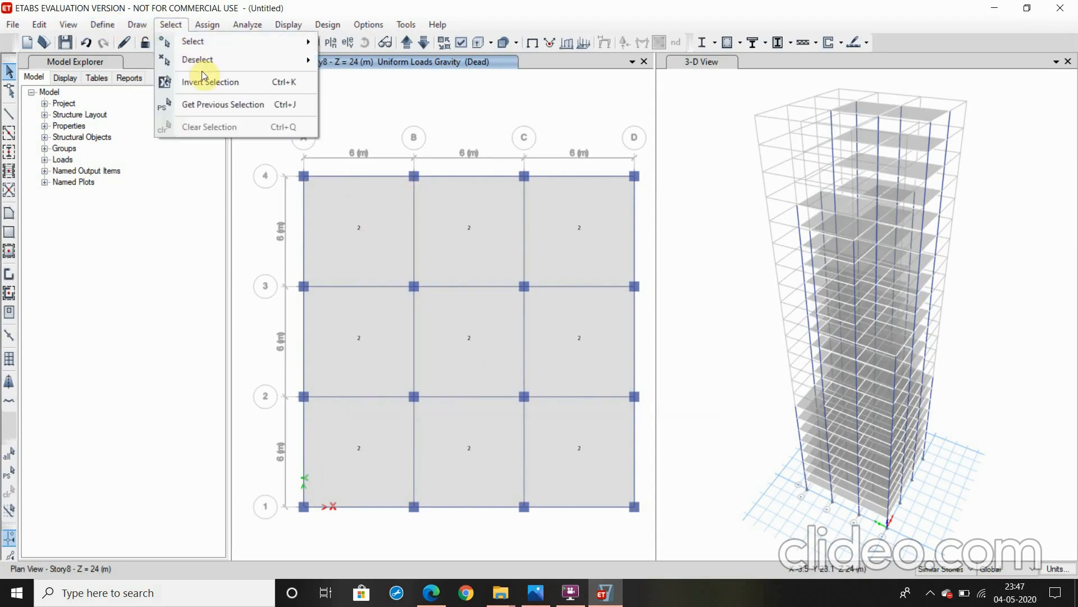
left_click(201, 102)
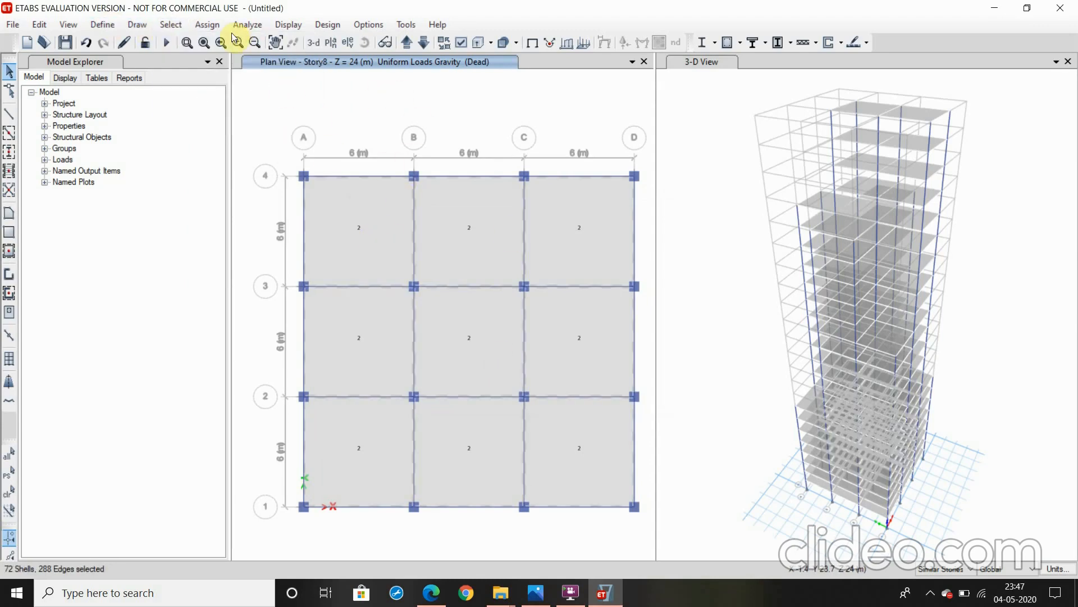
left_click(209, 25)
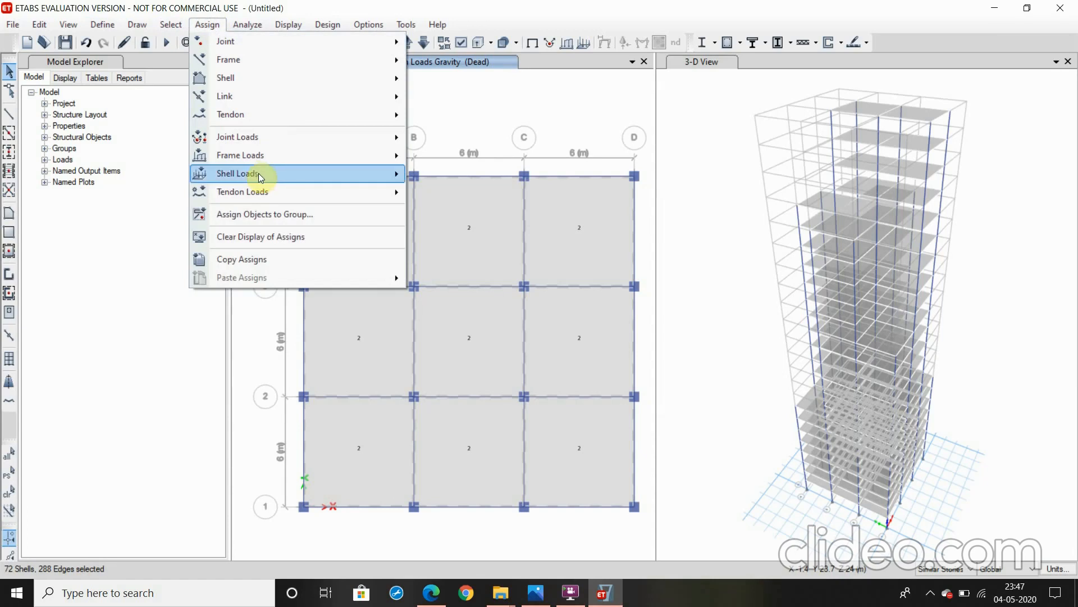
mouse_move(267, 174)
left_click(444, 189)
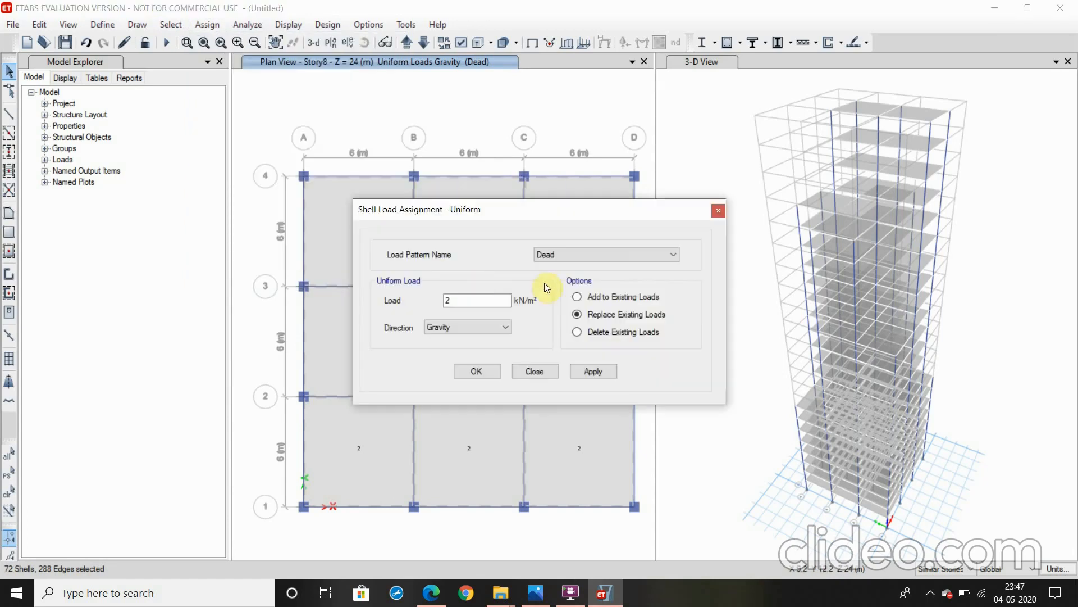
left_click(545, 256)
left_click(547, 274)
left_click(482, 304)
left_click_drag(459, 298, 441, 299)
type("5")
left_click(604, 370)
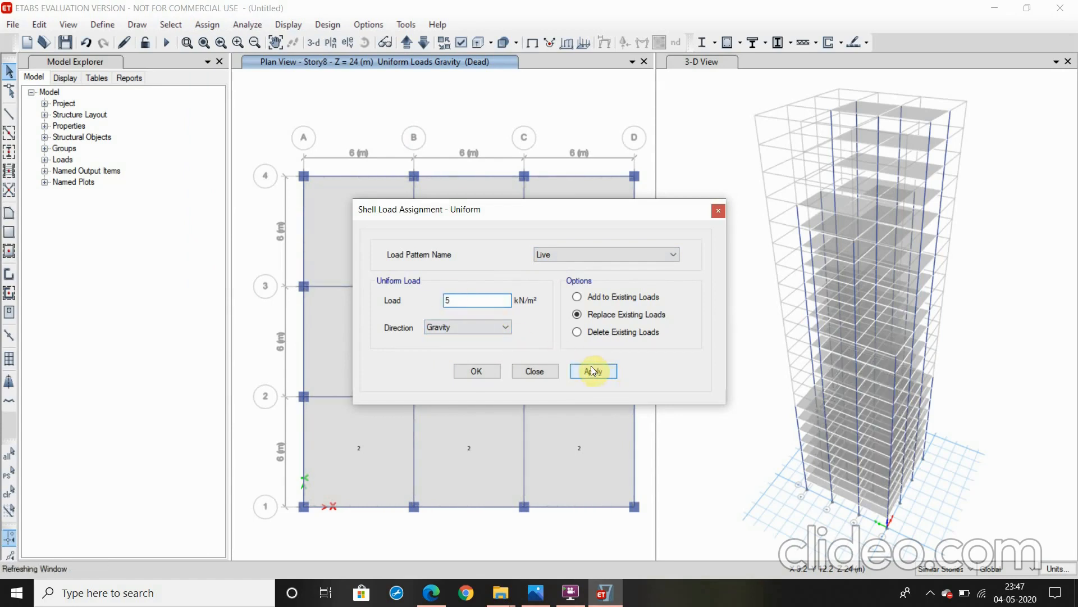
left_click(490, 371)
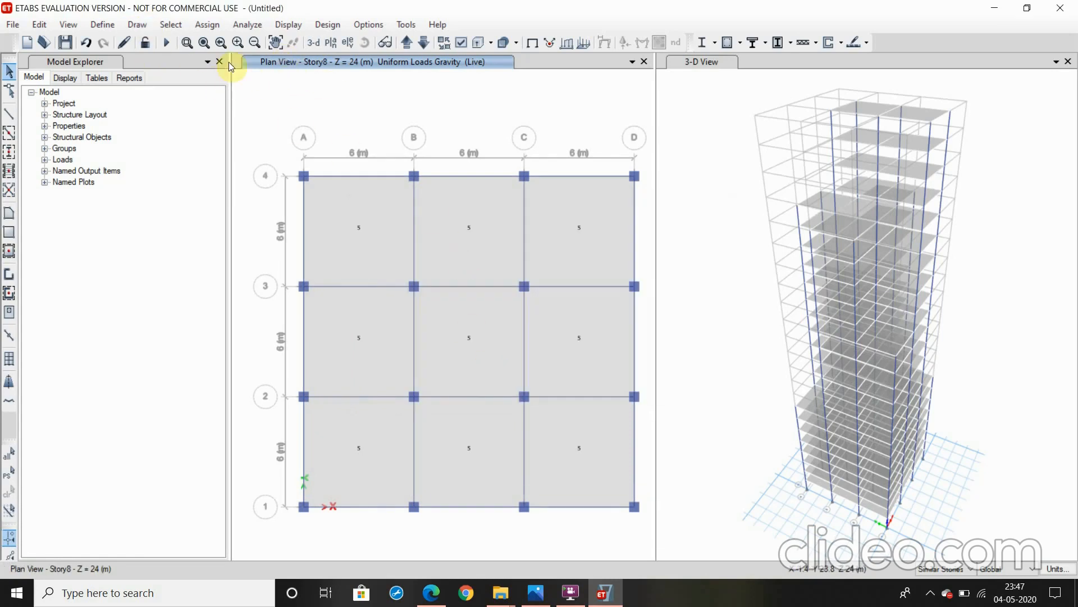
Auto-draw cladding around the whole building in the 3-D view, based on the floors
left_click(147, 24)
left_click(170, 25)
left_click(695, 63)
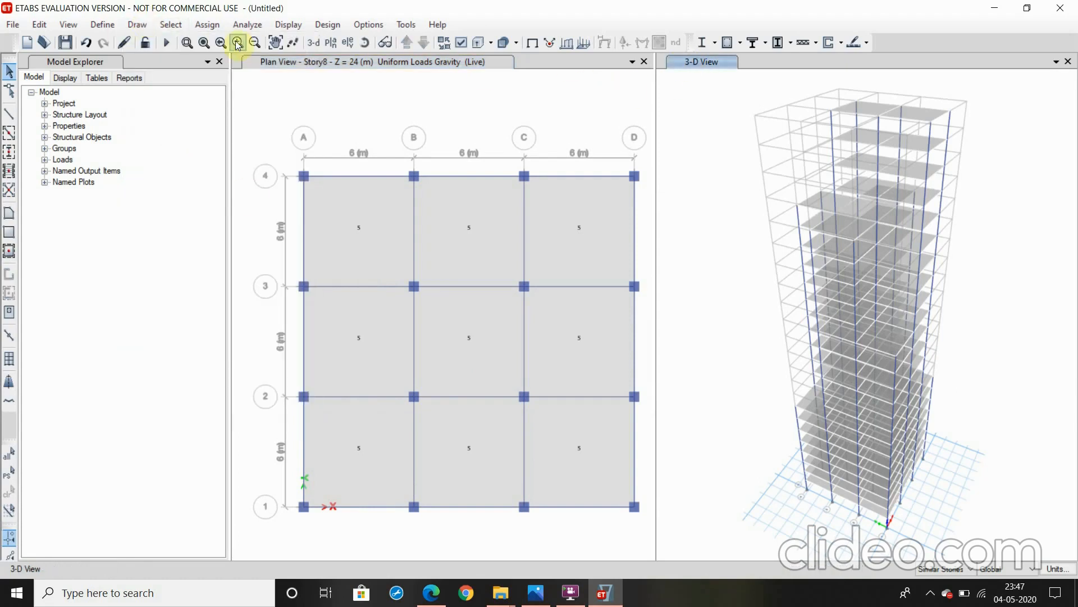
left_click(137, 24)
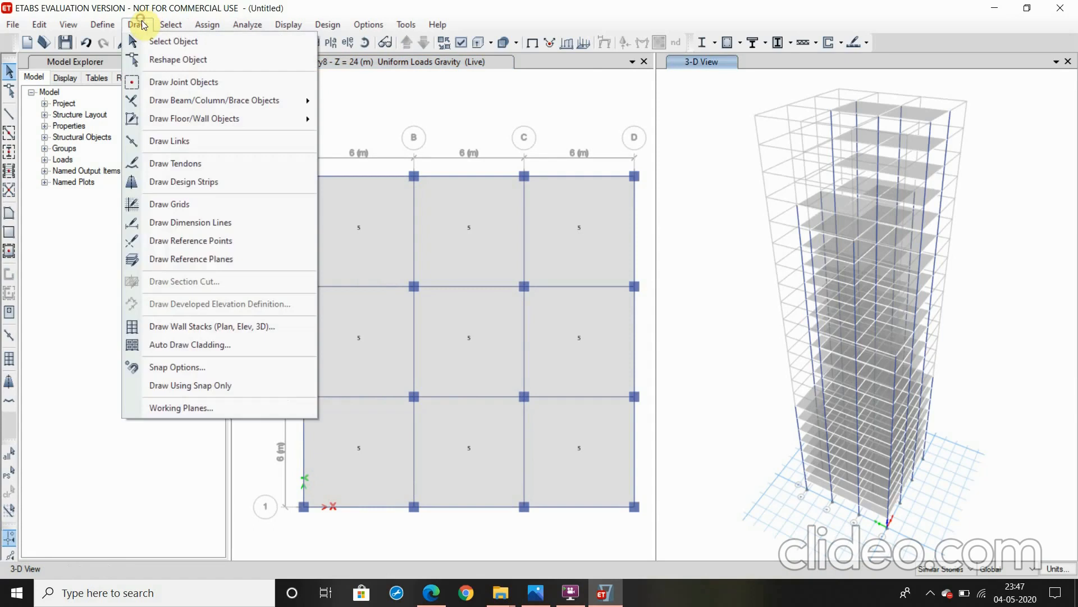
left_click(160, 344)
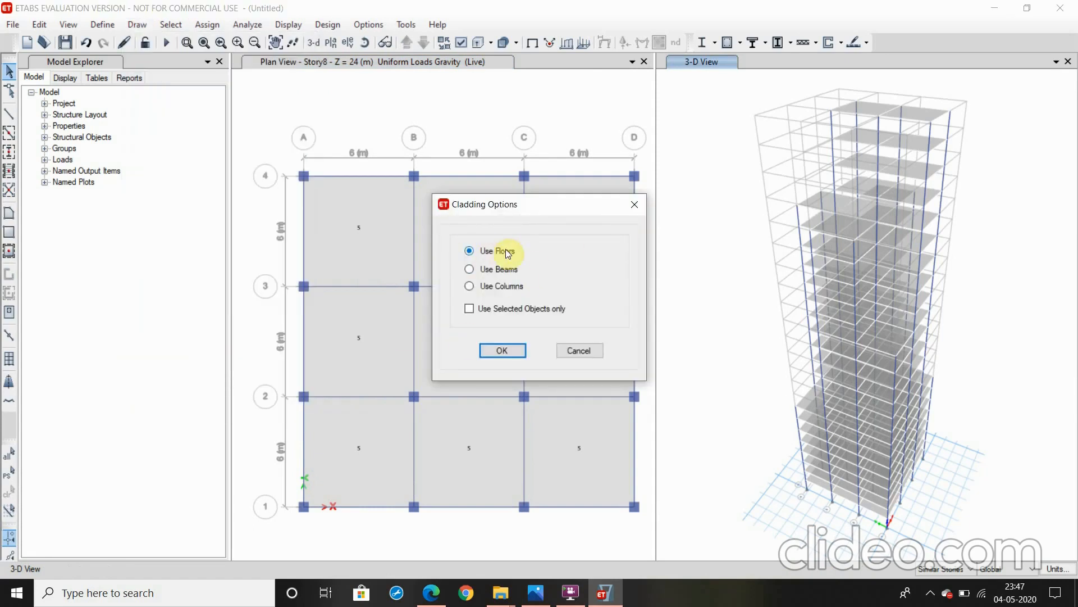
left_click(501, 345)
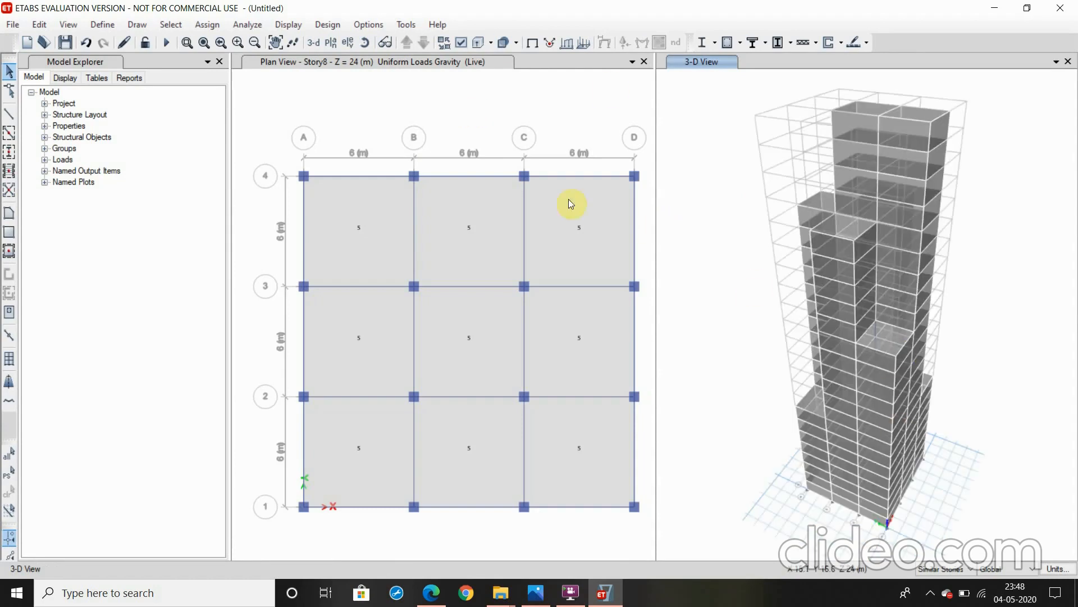
left_click(364, 44)
left_click_drag(777, 326, 834, 332)
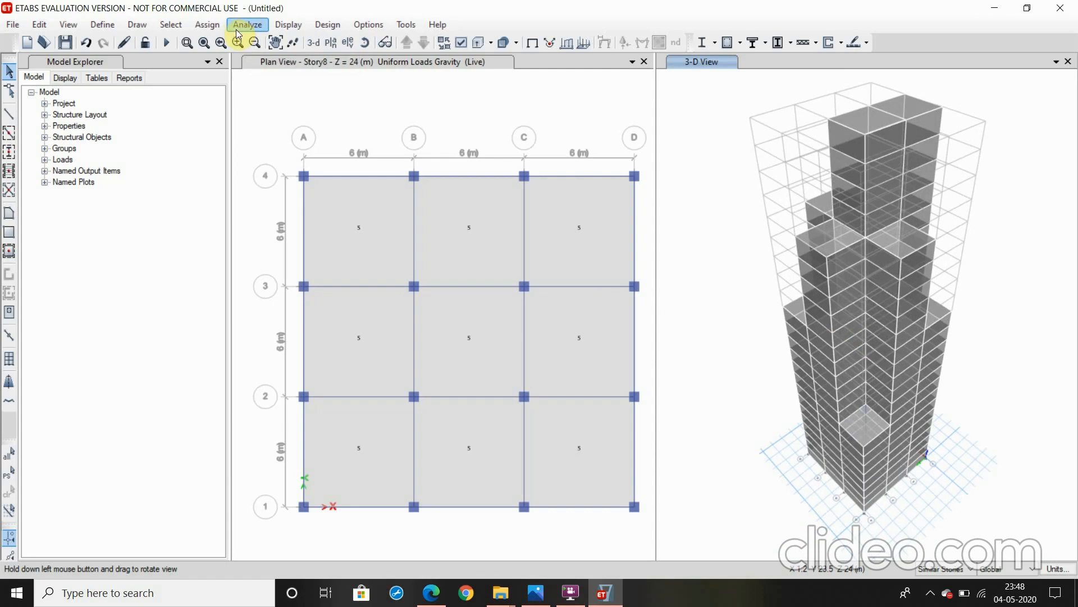
Select all the perimeter beams along grid lines 1, 4, A and D in the Story8 plan
left_click(568, 178)
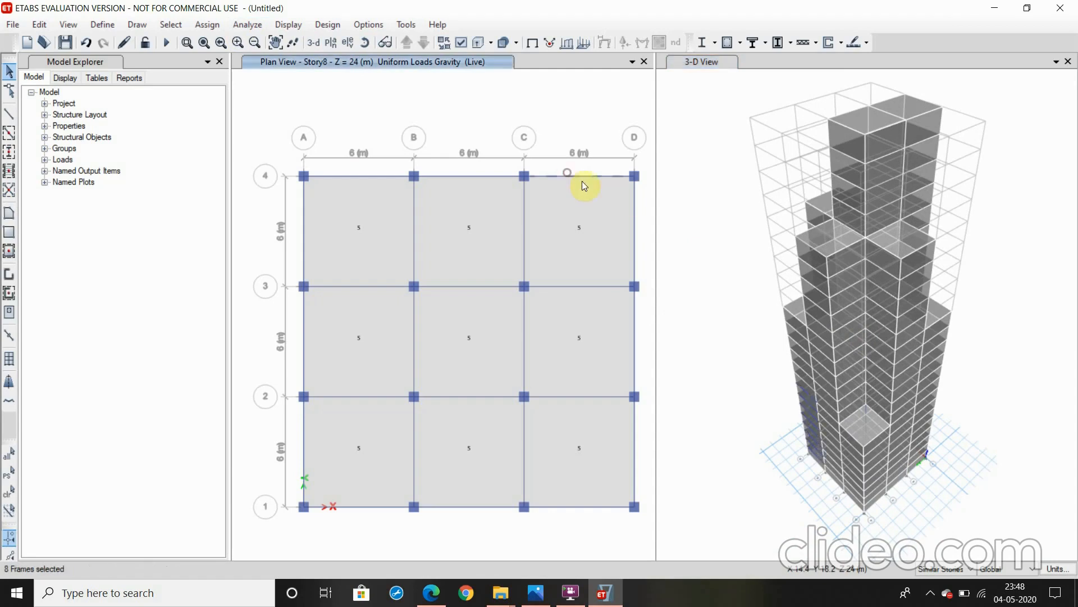
left_click(634, 219)
left_click(634, 333)
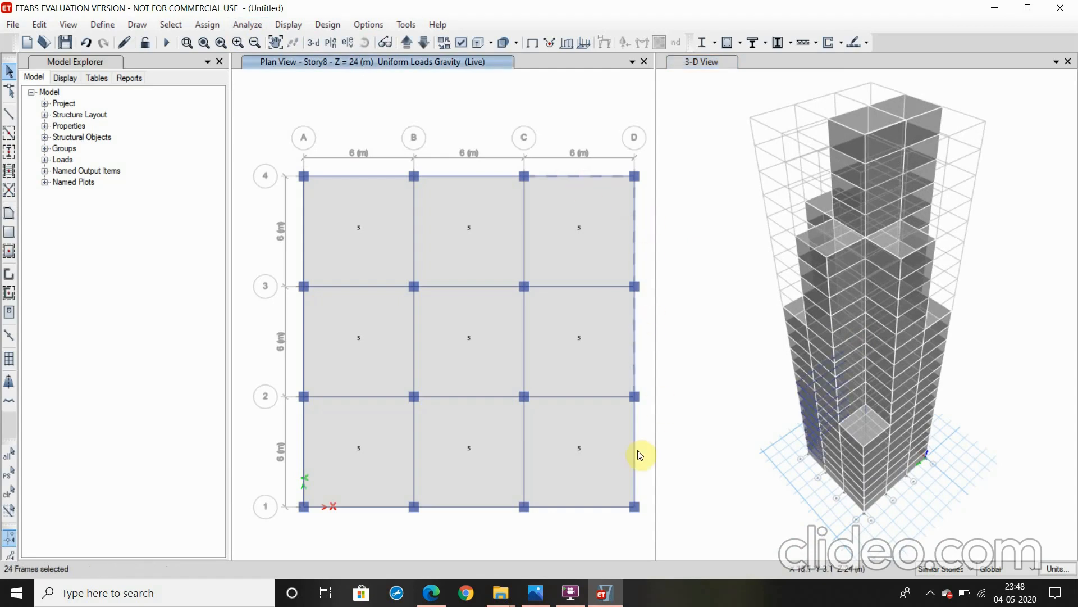
left_click(632, 450)
left_click(490, 505)
left_click(378, 507)
left_click(302, 461)
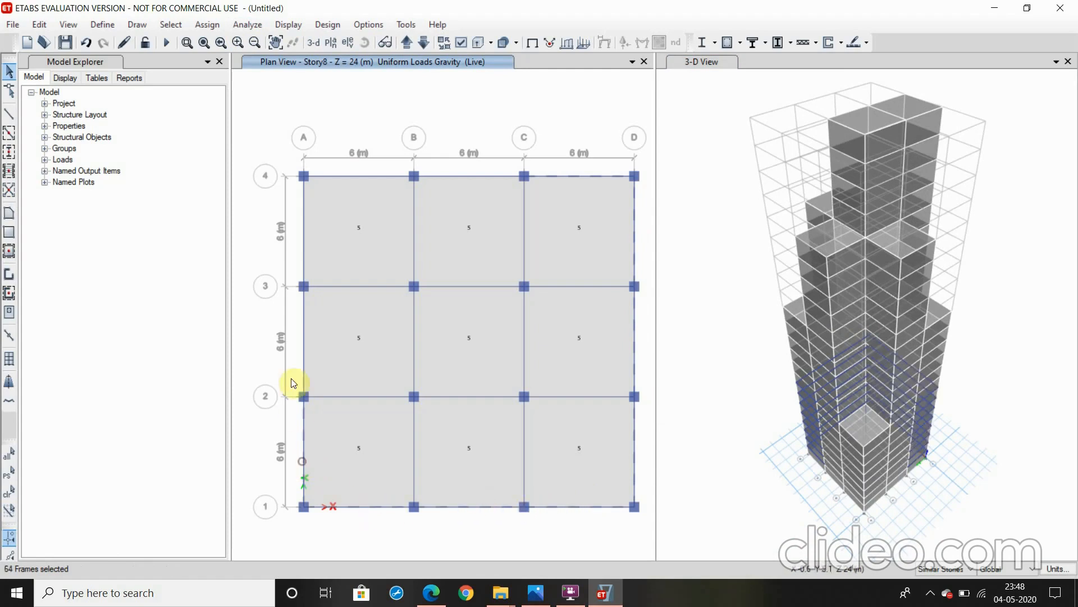
left_click(300, 367)
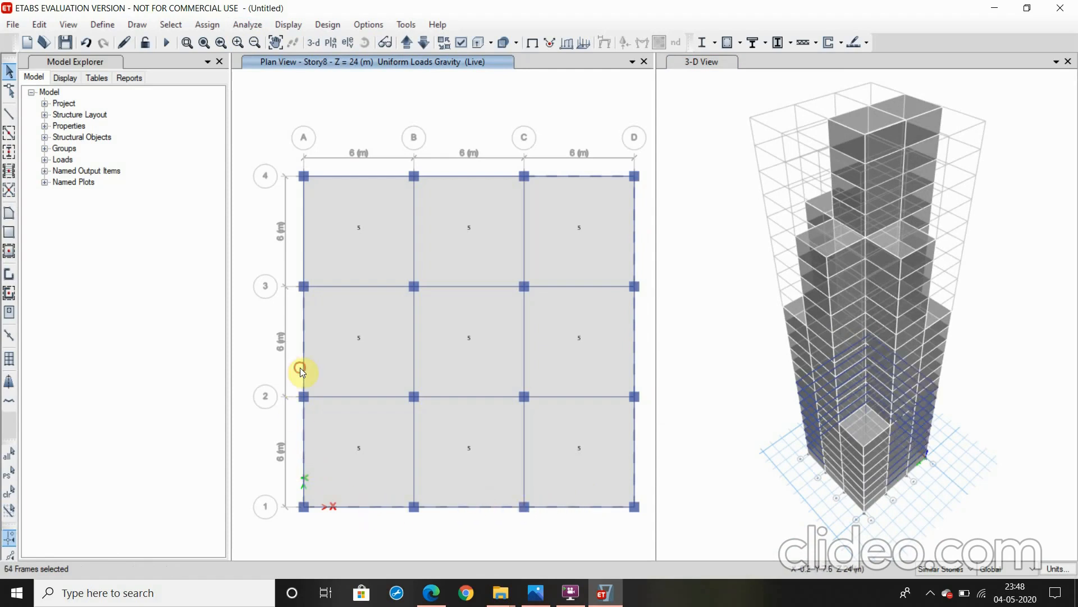
left_click(301, 258)
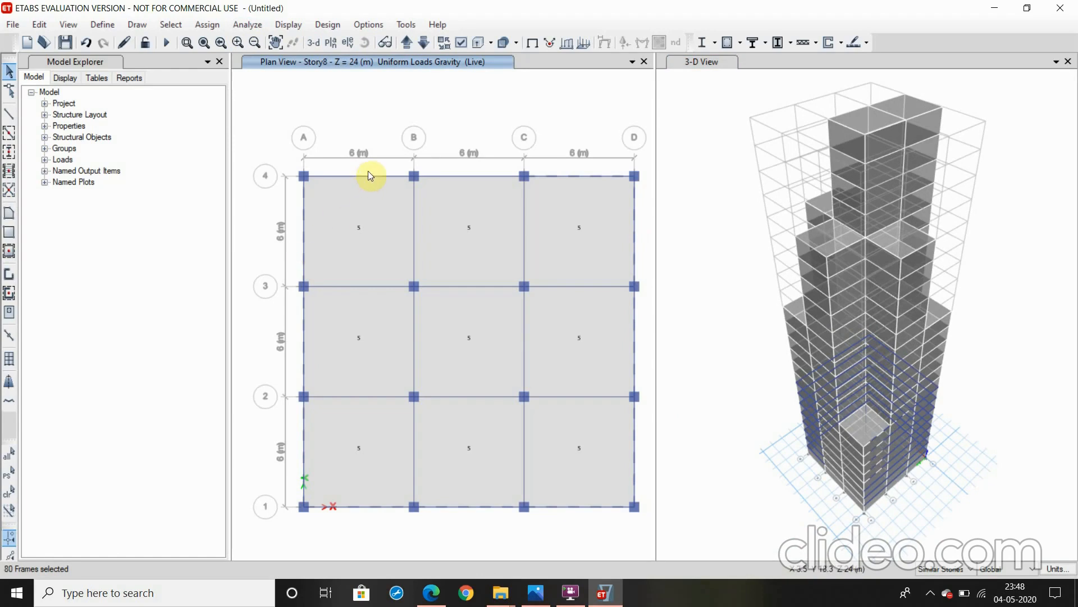
left_click(453, 175)
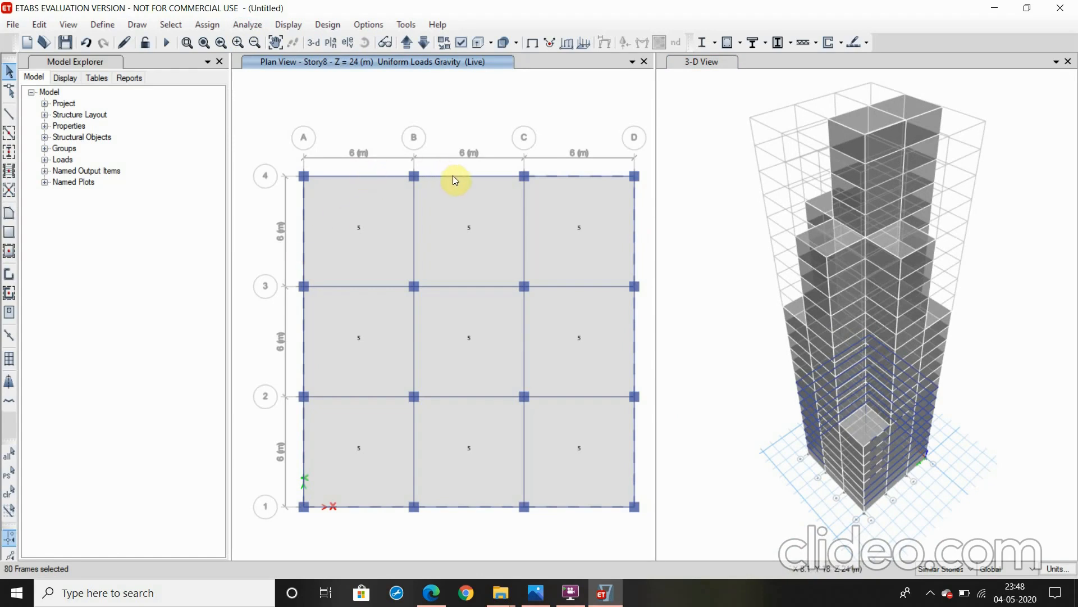
left_click(385, 176)
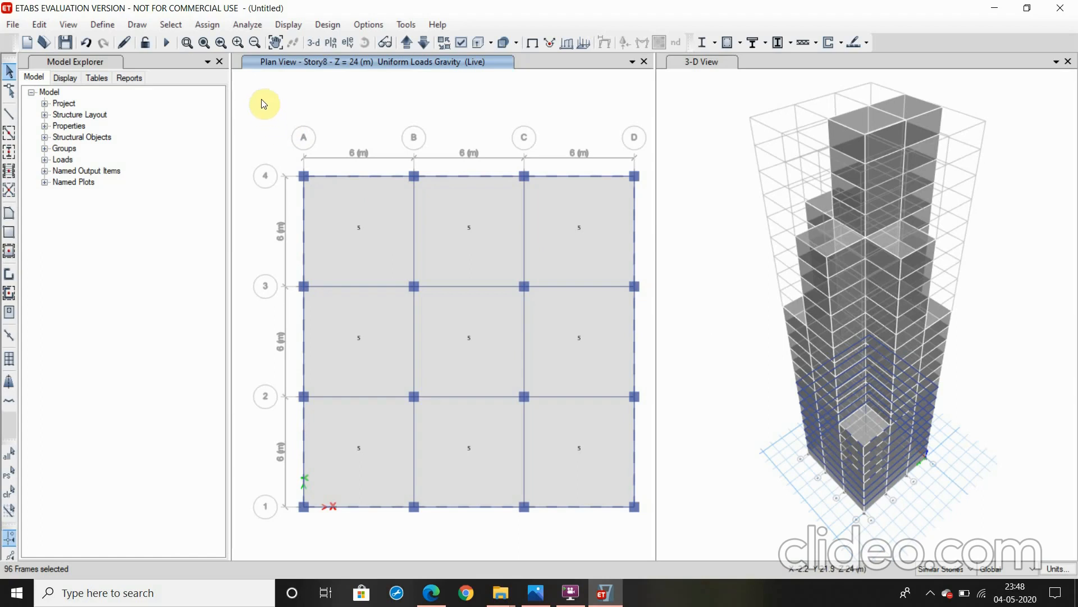
Assign a uniform distributed Dead frame load of 0.2 kN/m in the gravity direction to the selected perimeter beams, replacing existing loads
left_click(206, 24)
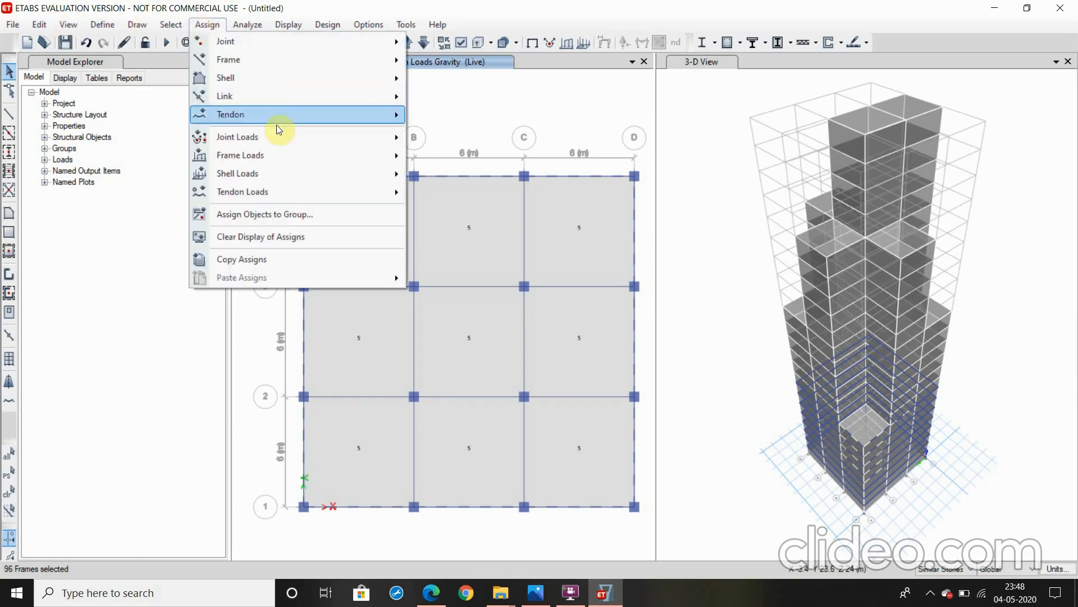
mouse_move(296, 155)
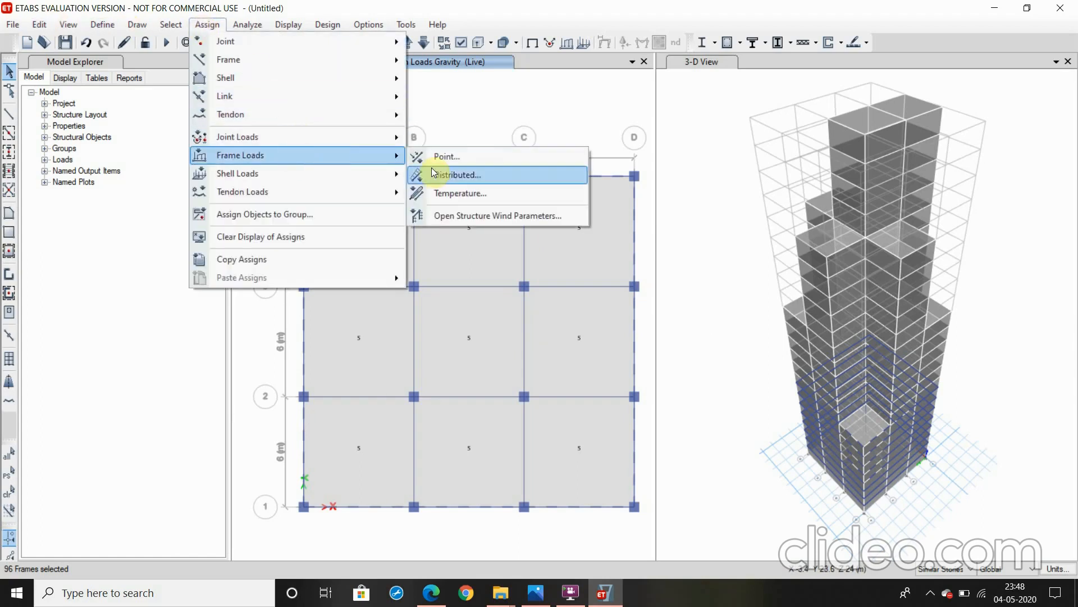
left_click(434, 173)
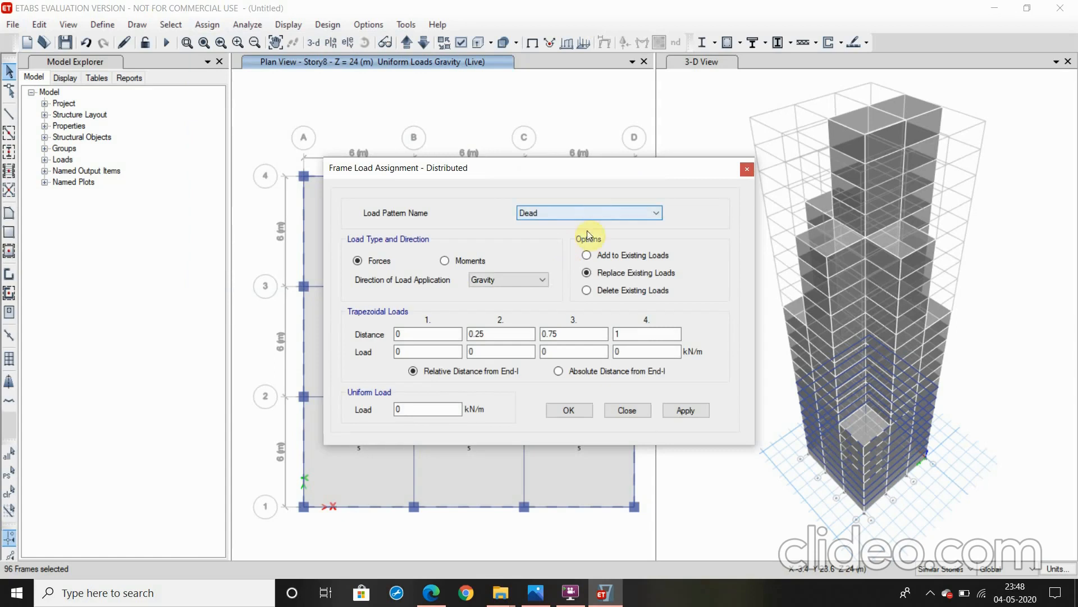
double_click(427, 409)
type("0.2")
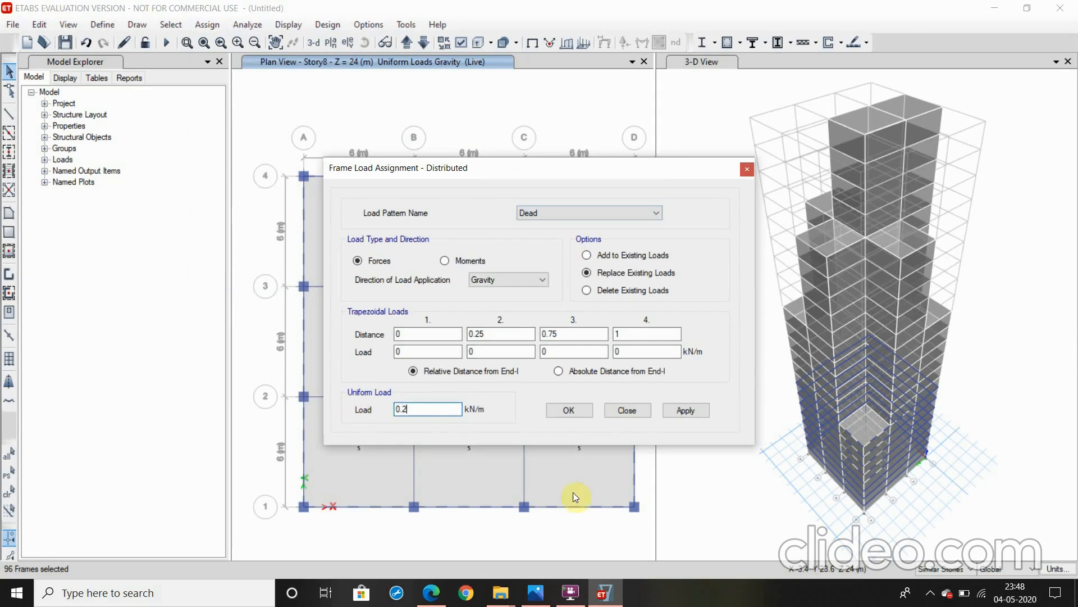
left_click(680, 414)
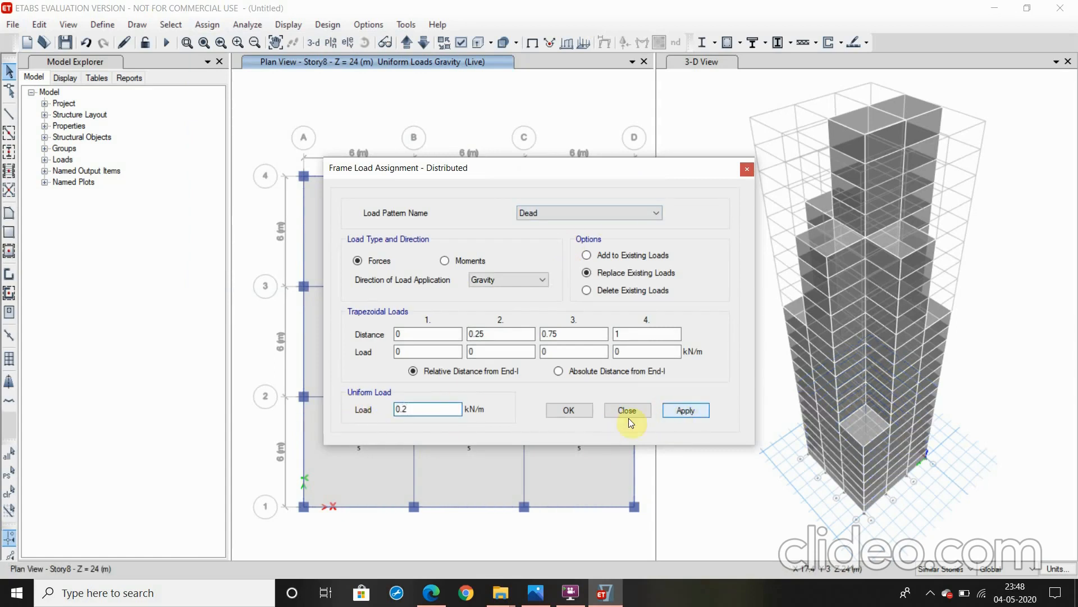
left_click(558, 410)
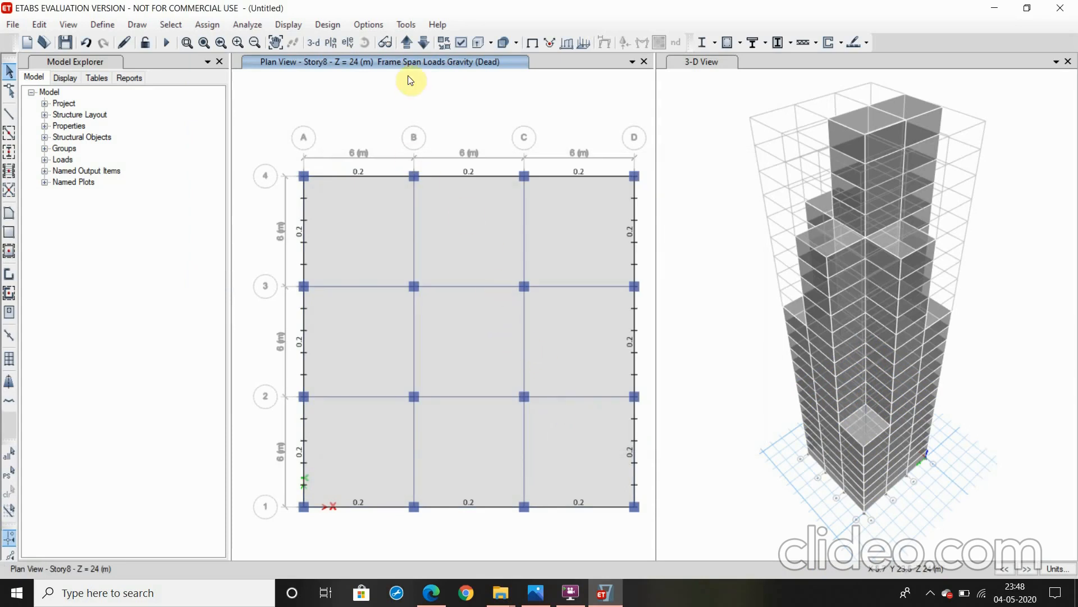
Go up to the Story9 plan and select all the beams along the stepped perimeter of the floor
left_click(405, 42)
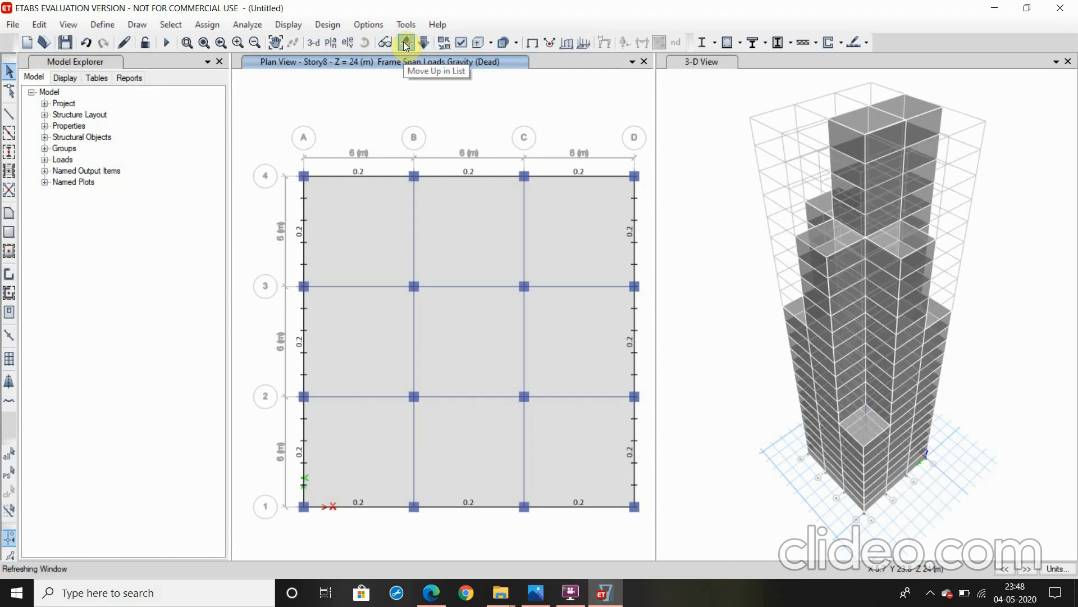
left_click(456, 177)
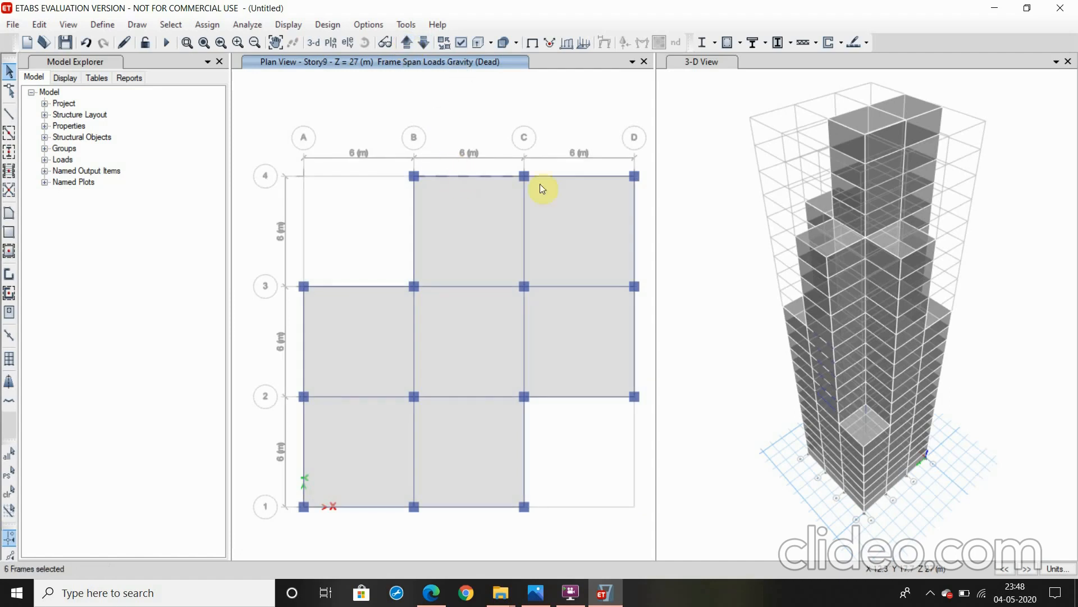
left_click(605, 177)
left_click(635, 218)
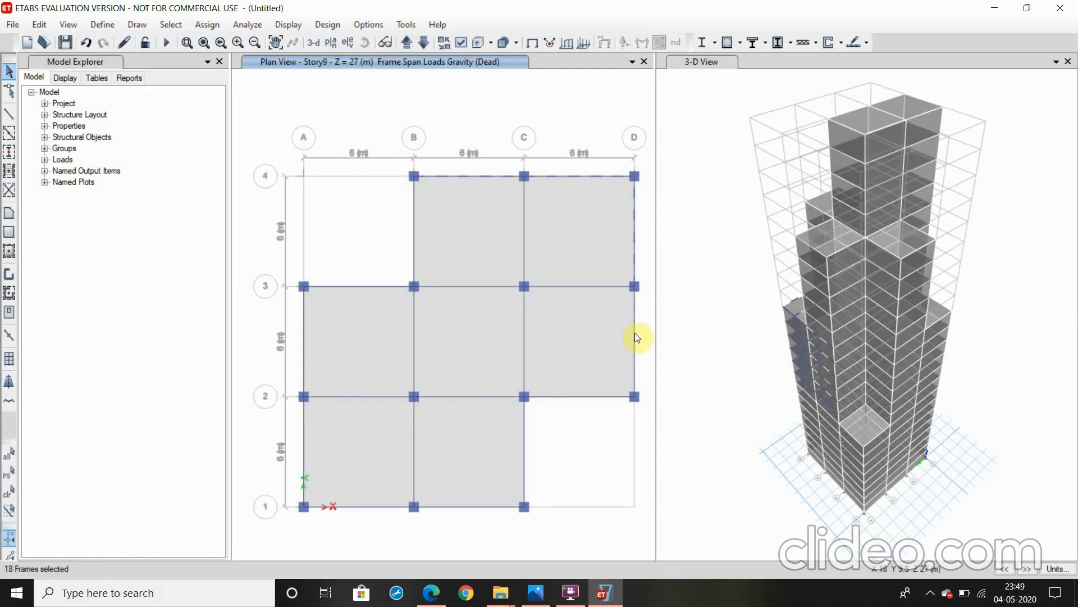
left_click(634, 332)
left_click(591, 397)
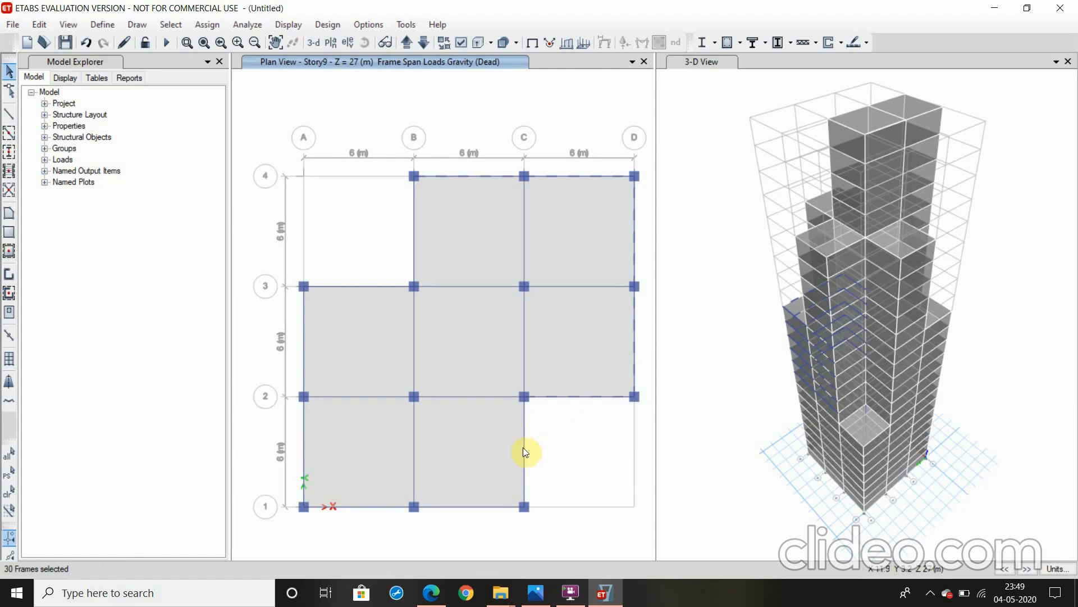
left_click(523, 447)
left_click(484, 506)
left_click(348, 508)
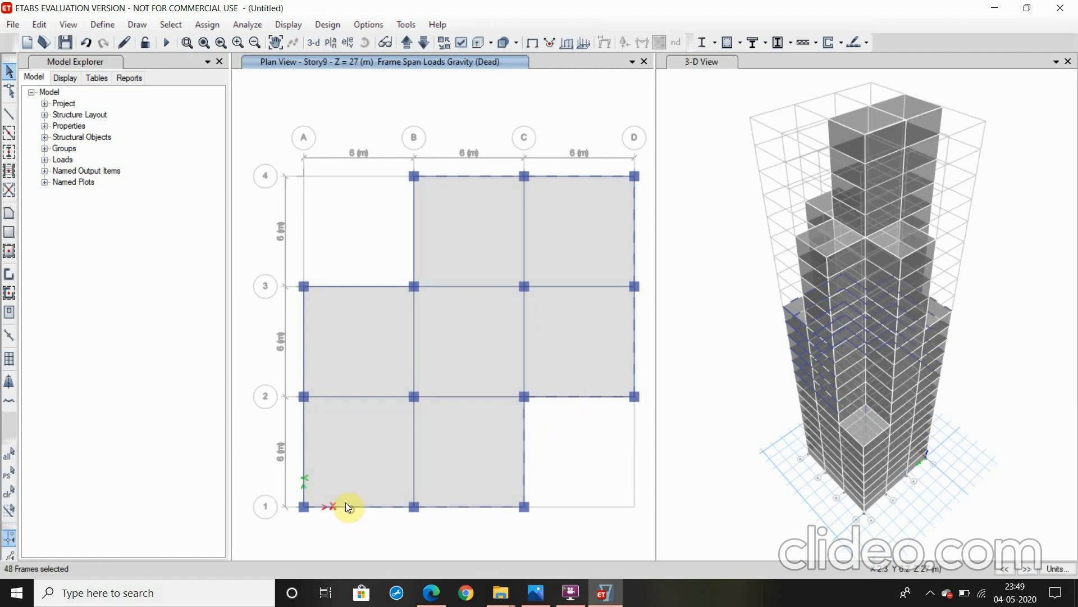
left_click(303, 456)
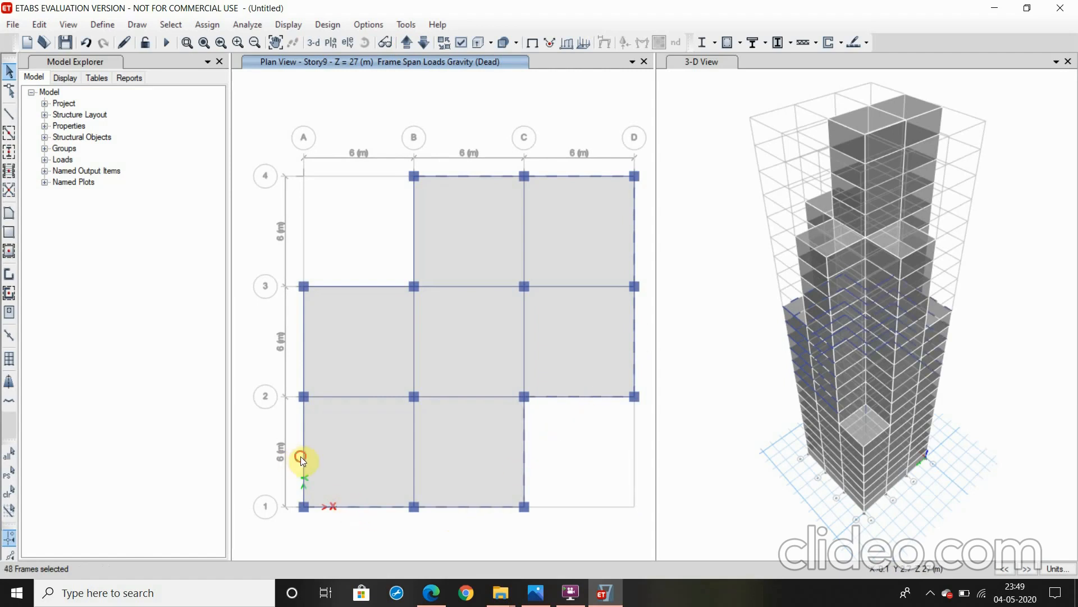
left_click(302, 354)
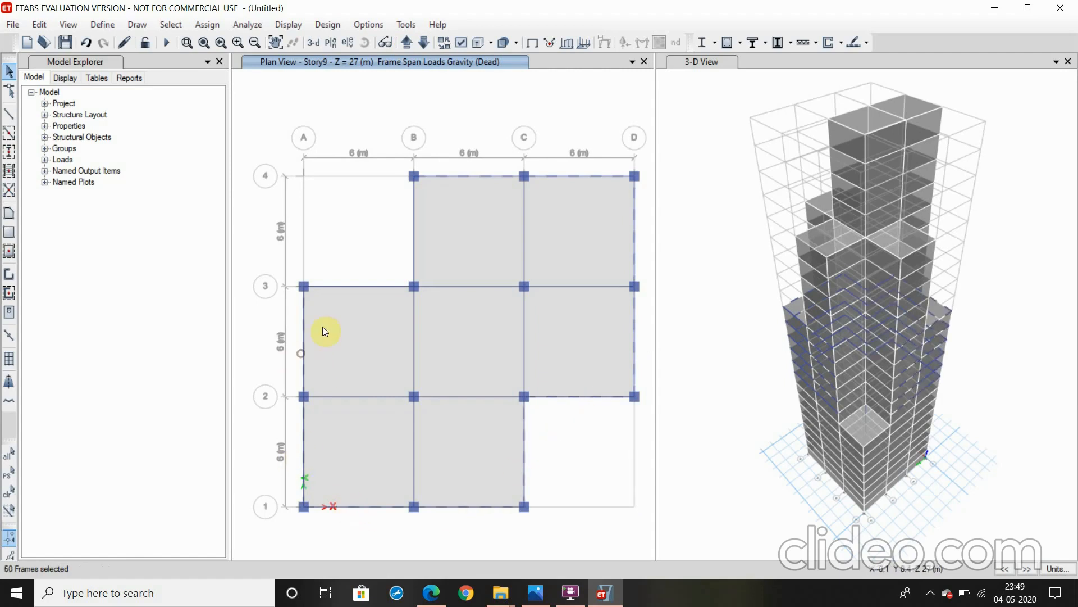
left_click(387, 287)
left_click(414, 241)
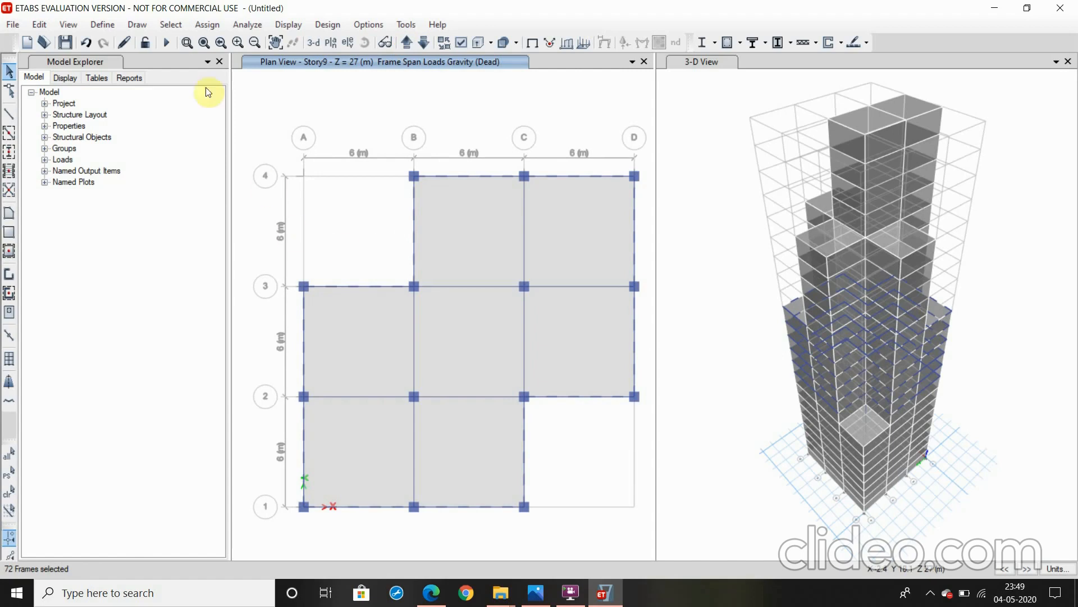
Assign a uniform distributed Dead frame load of 0.2 kN/m in the gravity direction to the selected Story9 perimeter beams, replacing existing loads
left_click(195, 26)
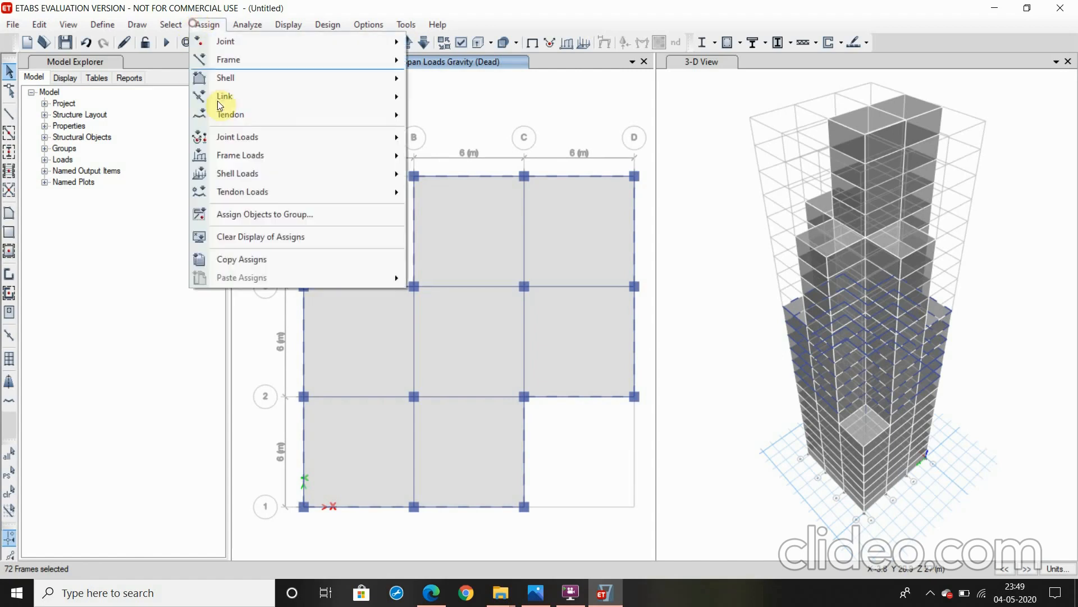
mouse_move(255, 157)
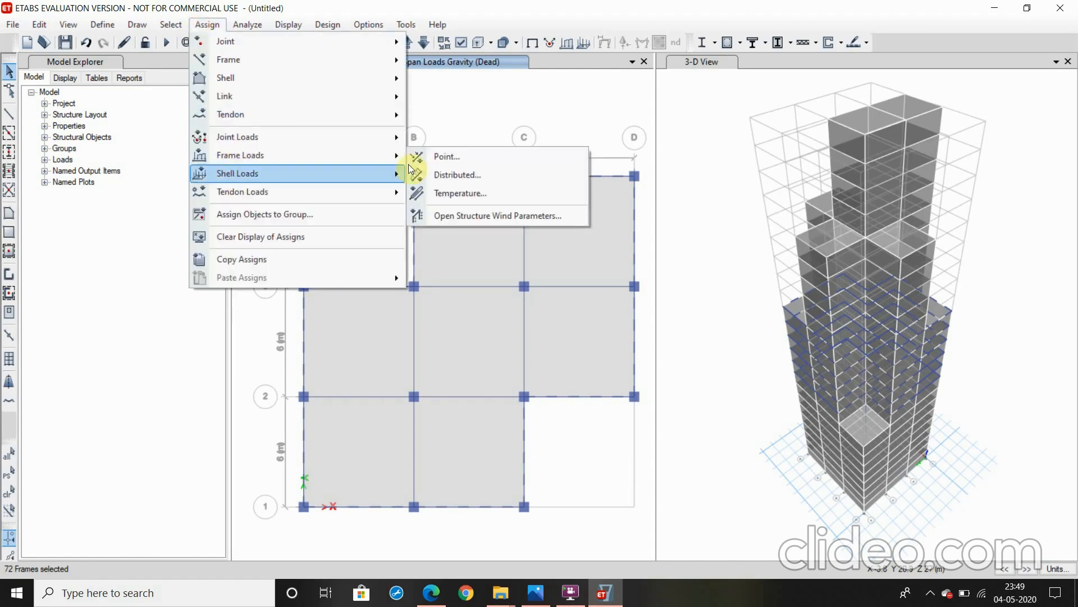
left_click(441, 175)
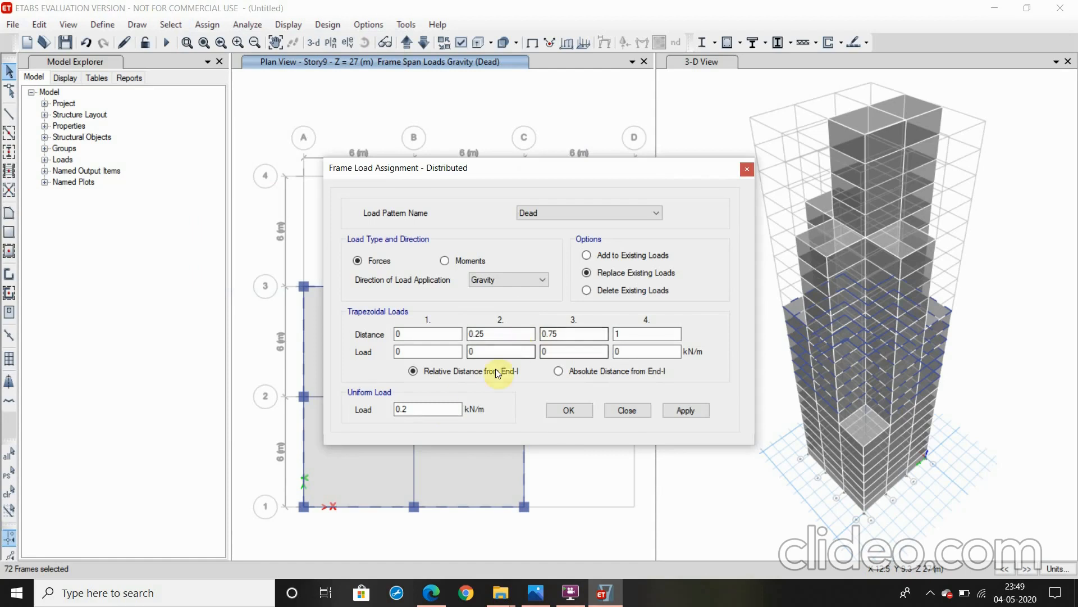
left_click(675, 408)
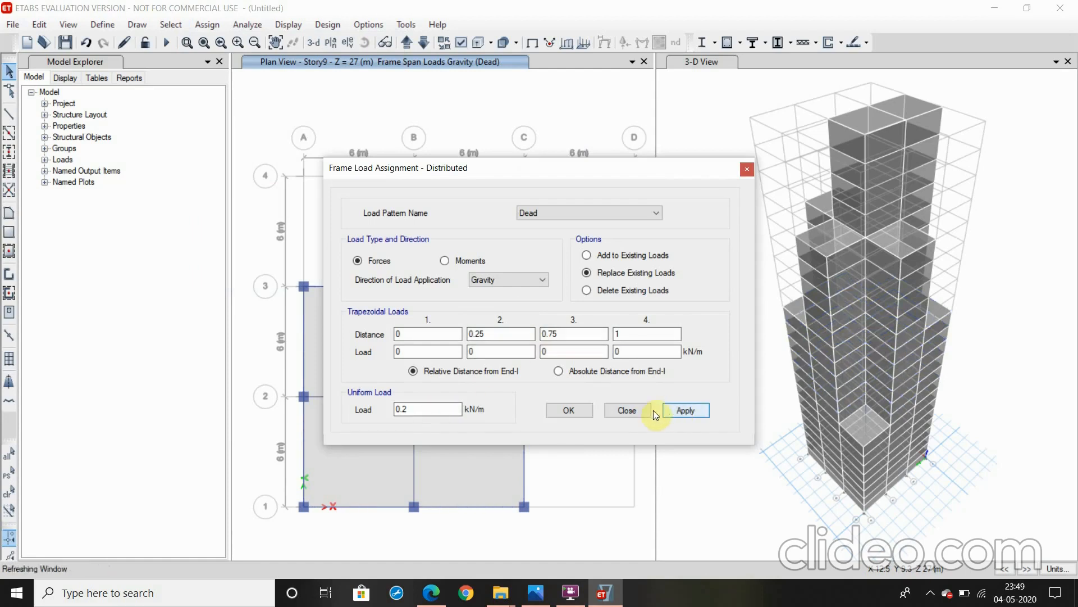
left_click(570, 409)
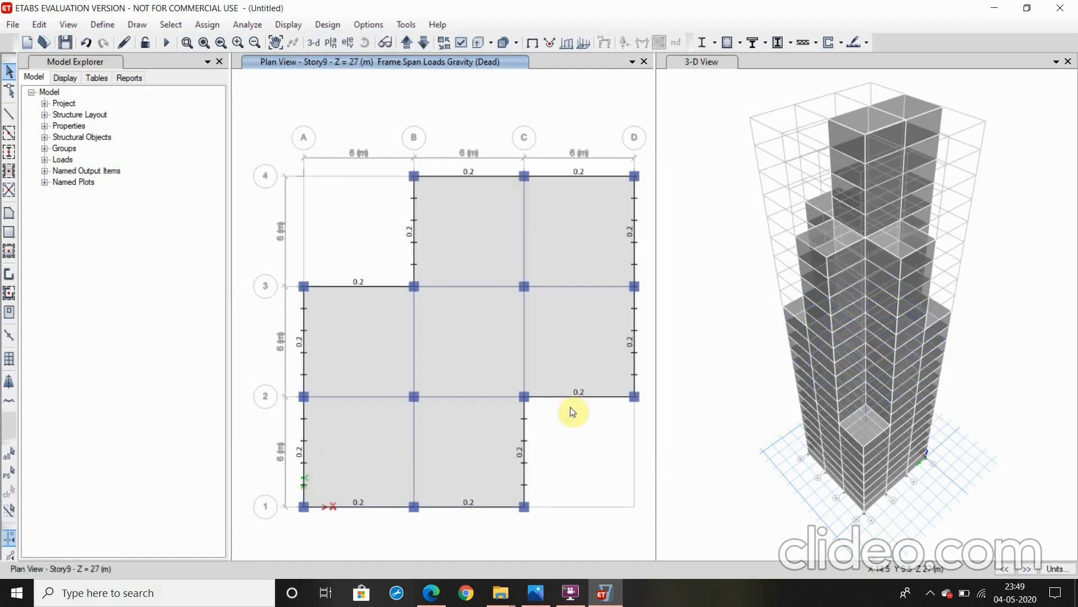
Bring the plan view up story by story from Story9 to Story15, leaving no slabs selected
left_click(405, 45)
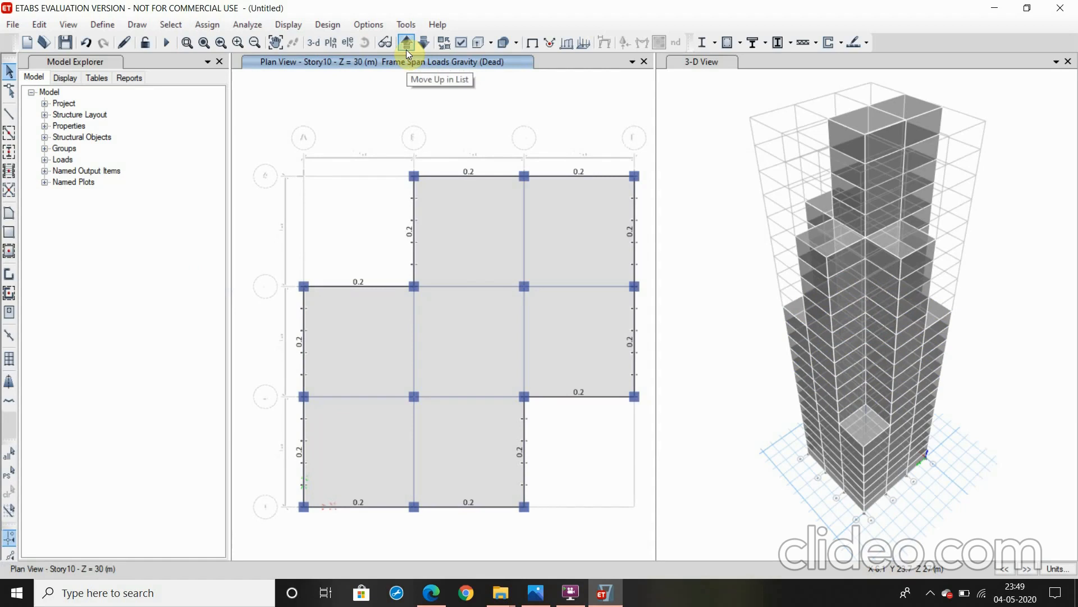
left_click(406, 45)
left_click(406, 49)
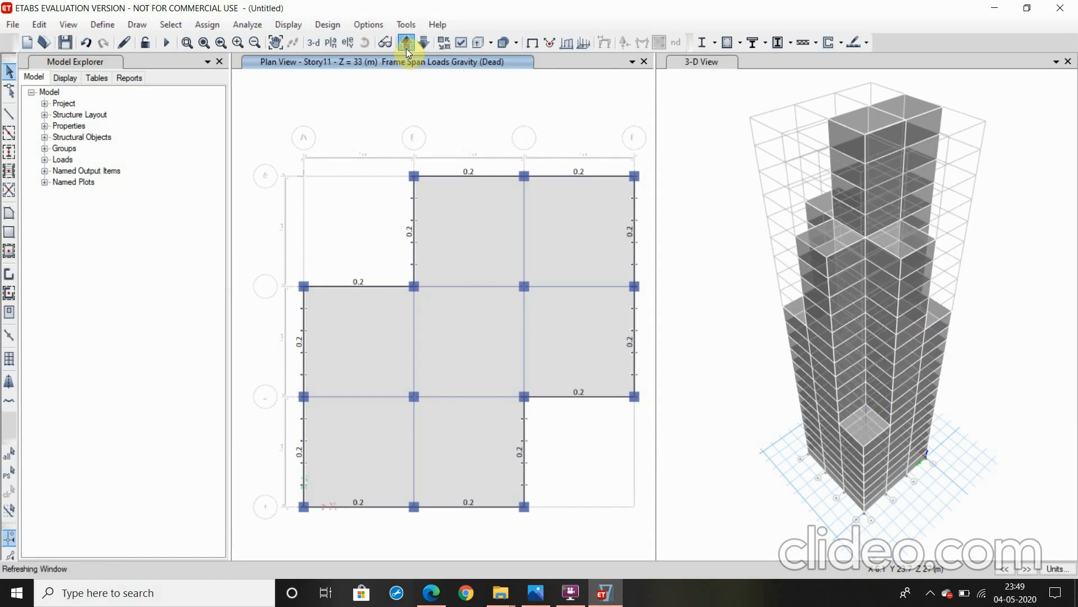
left_click(406, 48)
left_click(406, 48)
left_click(406, 49)
left_click(461, 254)
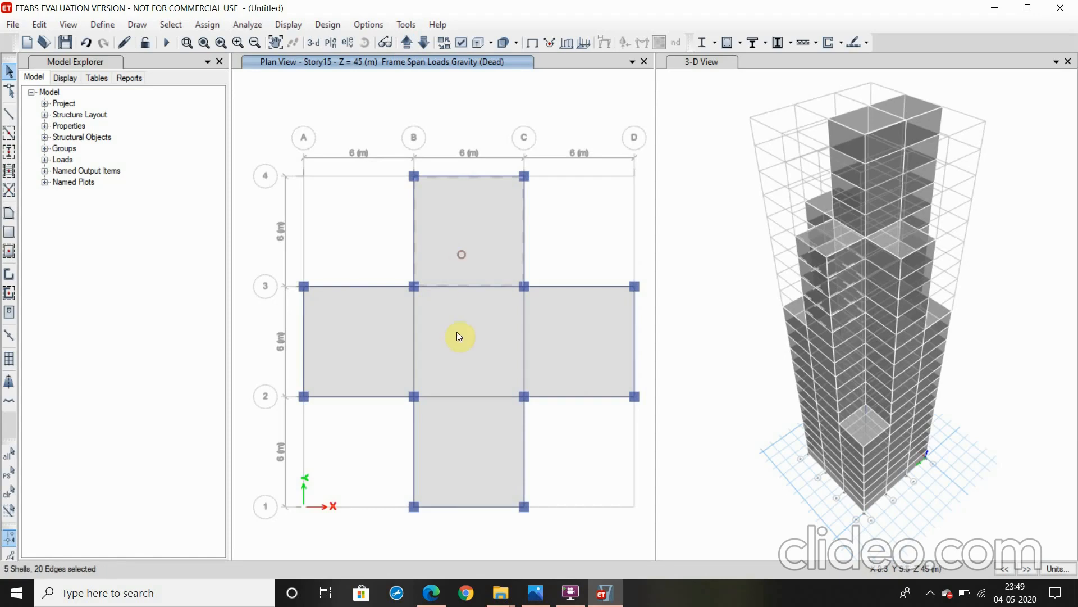
left_click(461, 242)
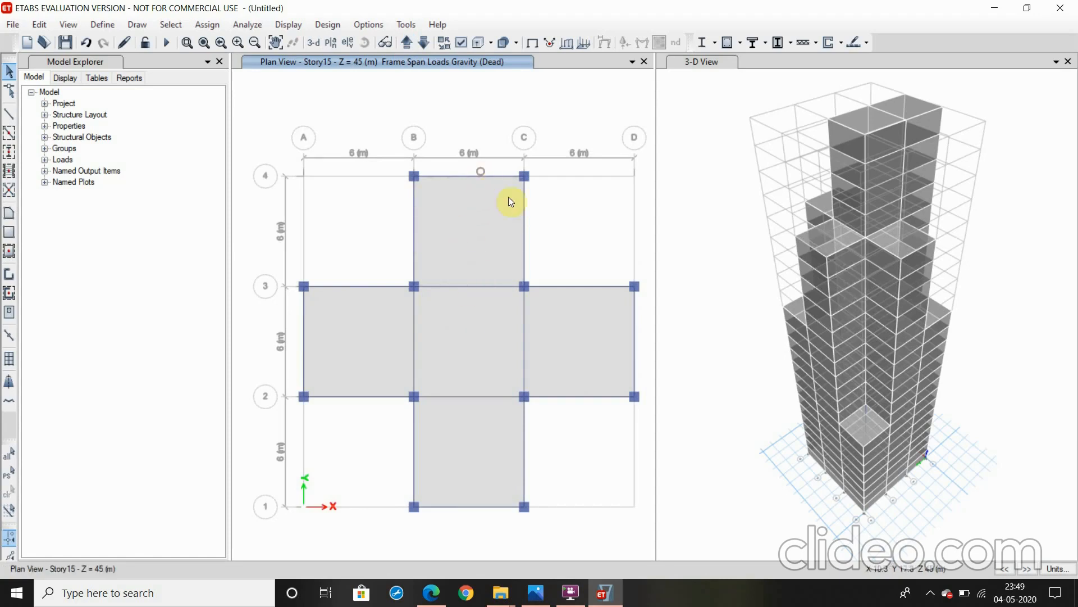
Select all the beams along the outer edges of the cross-shaped floor in the Story15 plan
left_click(483, 176)
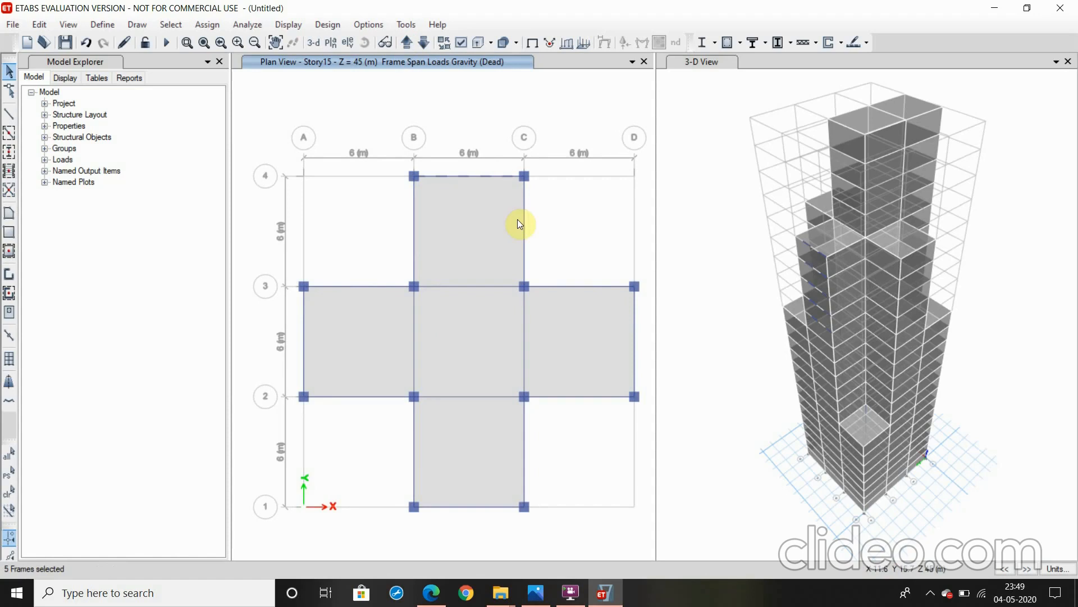
left_click(524, 221)
left_click(576, 287)
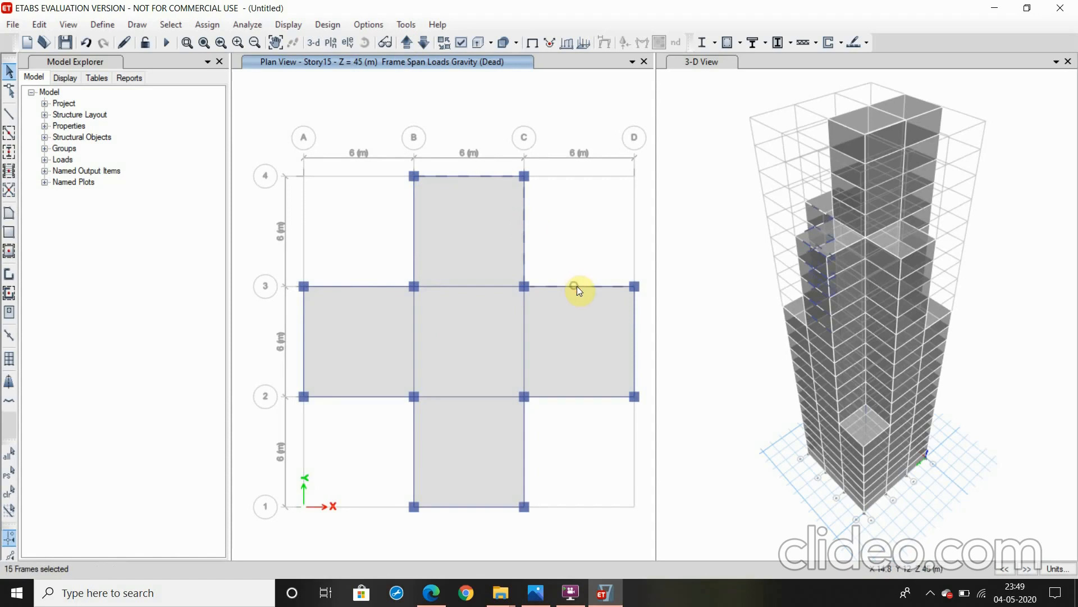
left_click(635, 330)
left_click(600, 395)
left_click(524, 438)
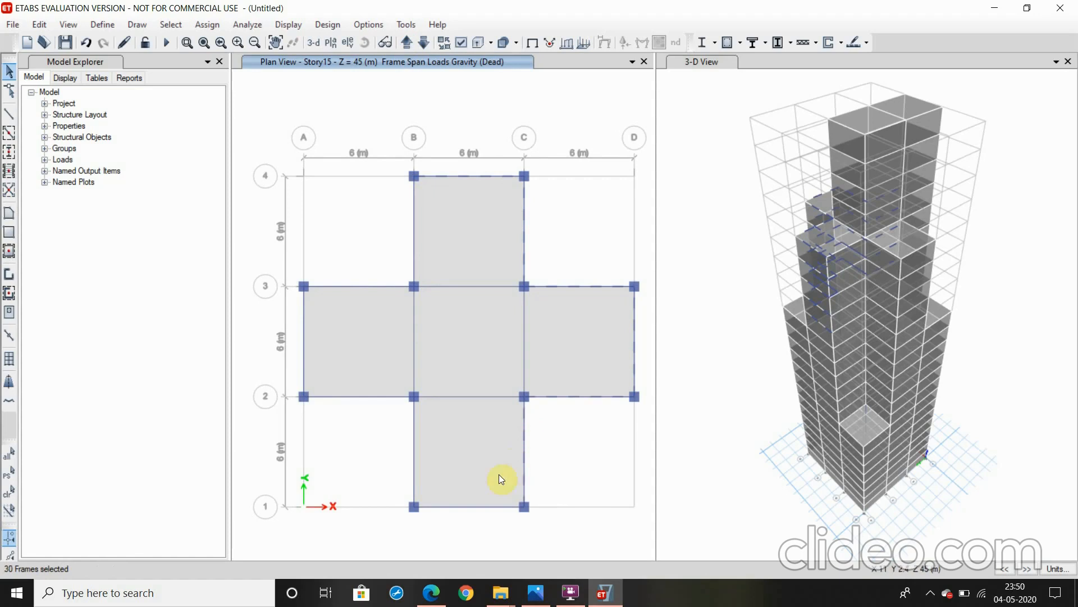
left_click(414, 470)
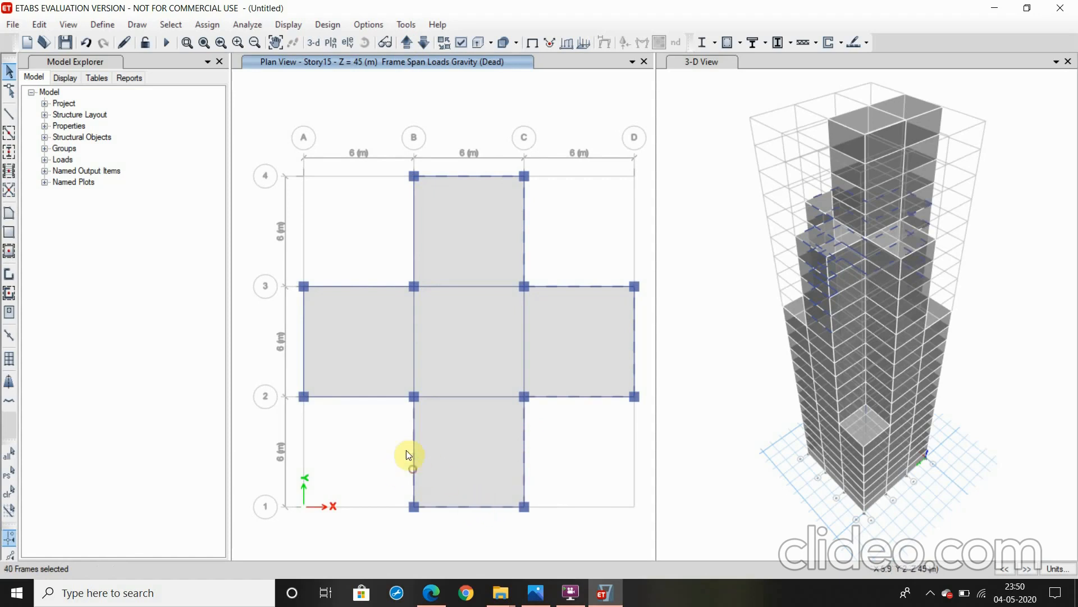
left_click(376, 395)
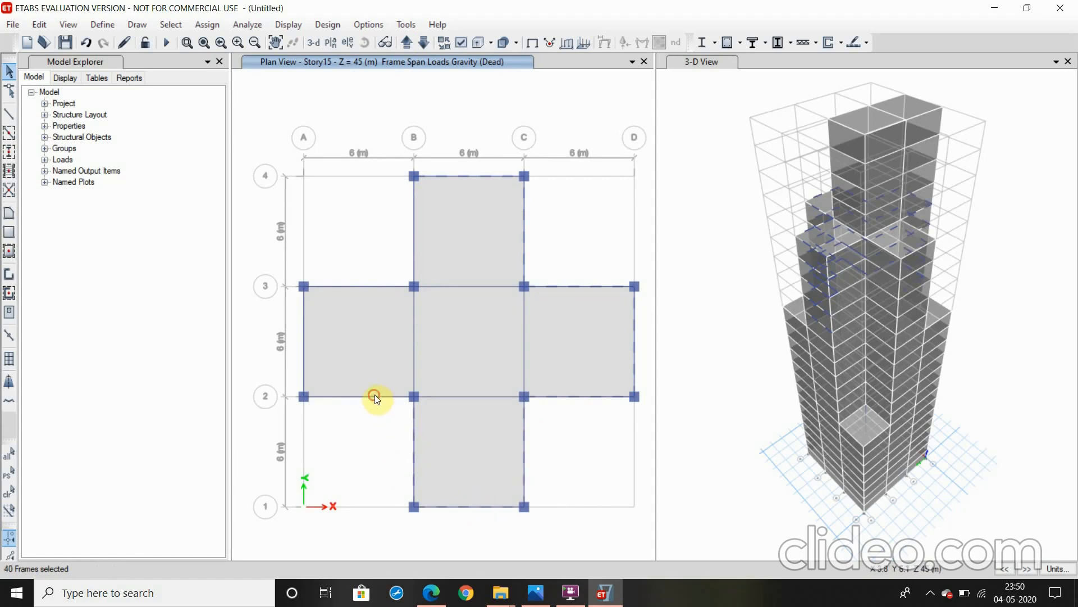
left_click(300, 348)
left_click(355, 286)
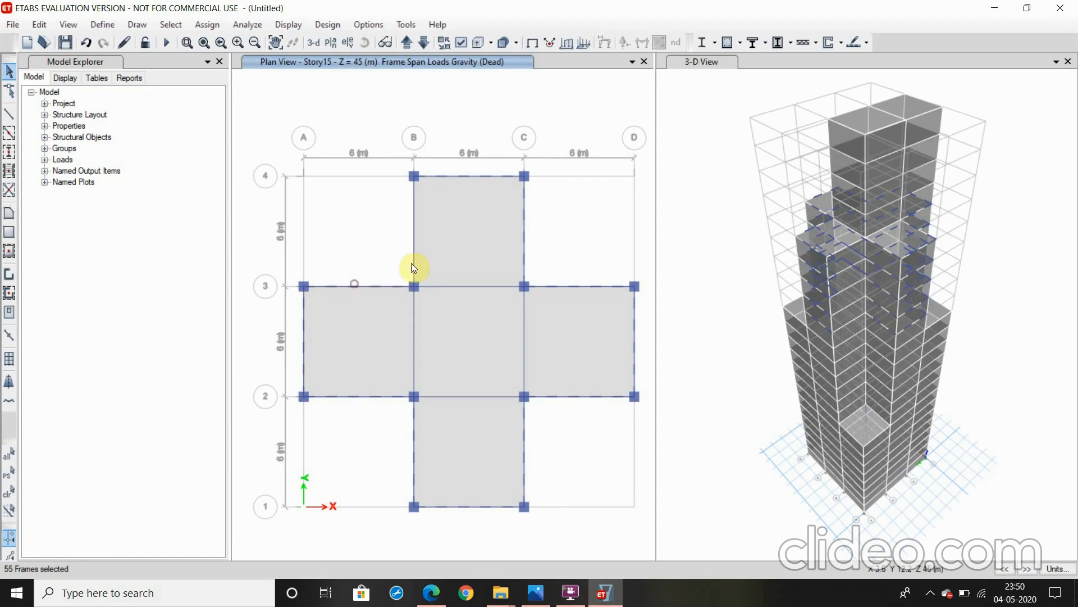
left_click(413, 250)
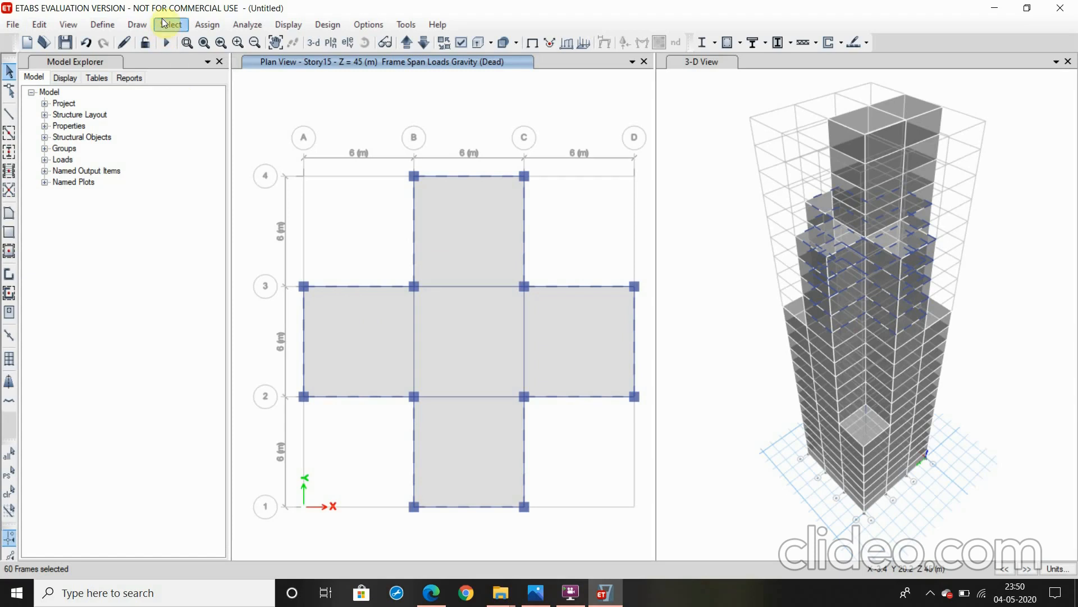
Assign a uniform distributed Dead frame load of 0.2 kN/m in the gravity direction to the selected Story15 perimeter beams, replacing existing loads
left_click(203, 25)
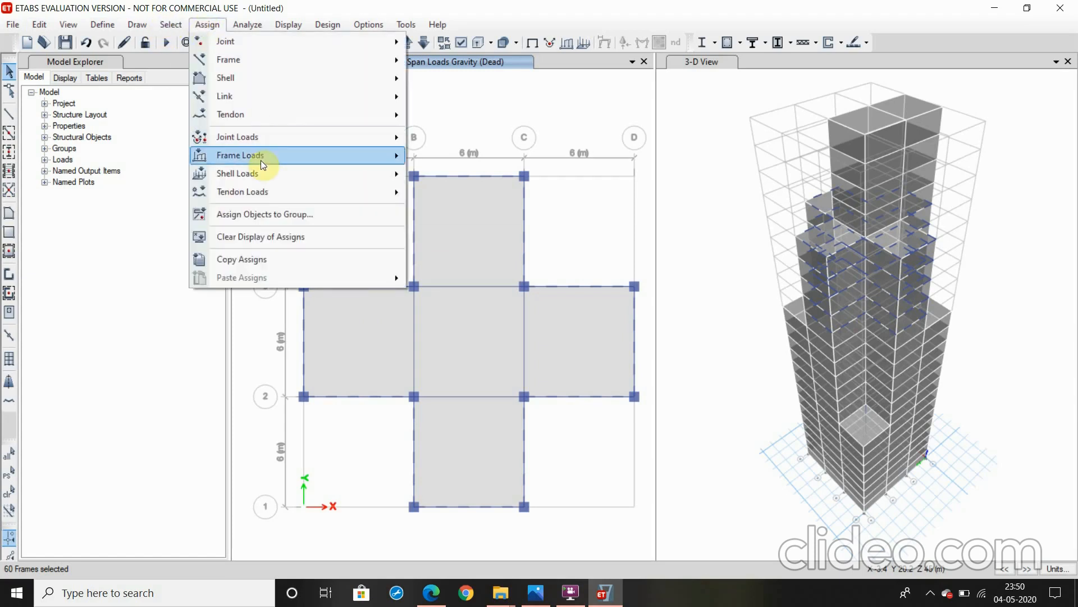
mouse_move(270, 160)
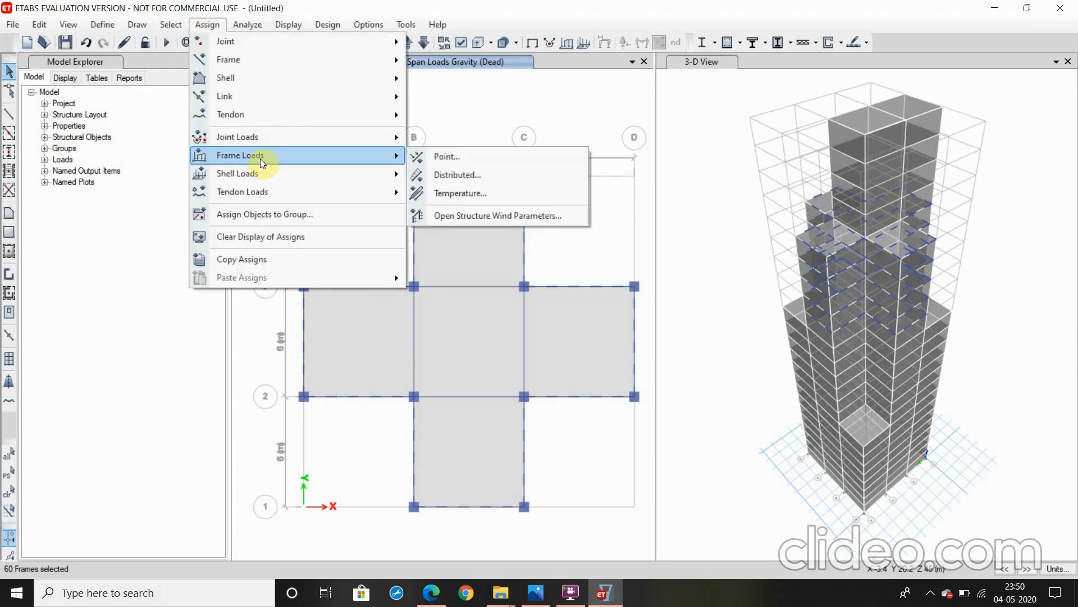
left_click(449, 174)
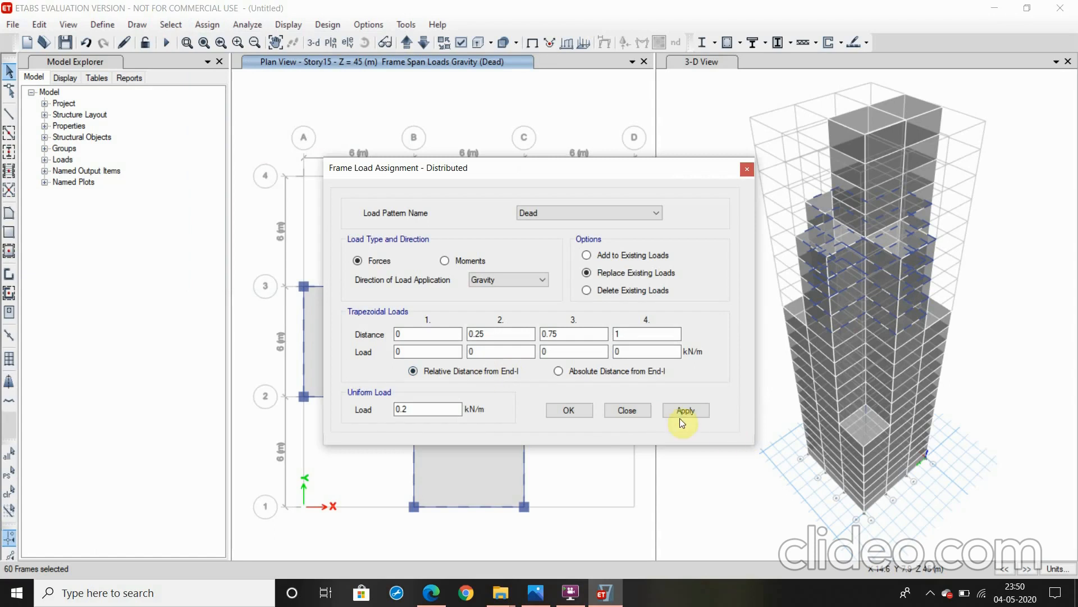
left_click(679, 415)
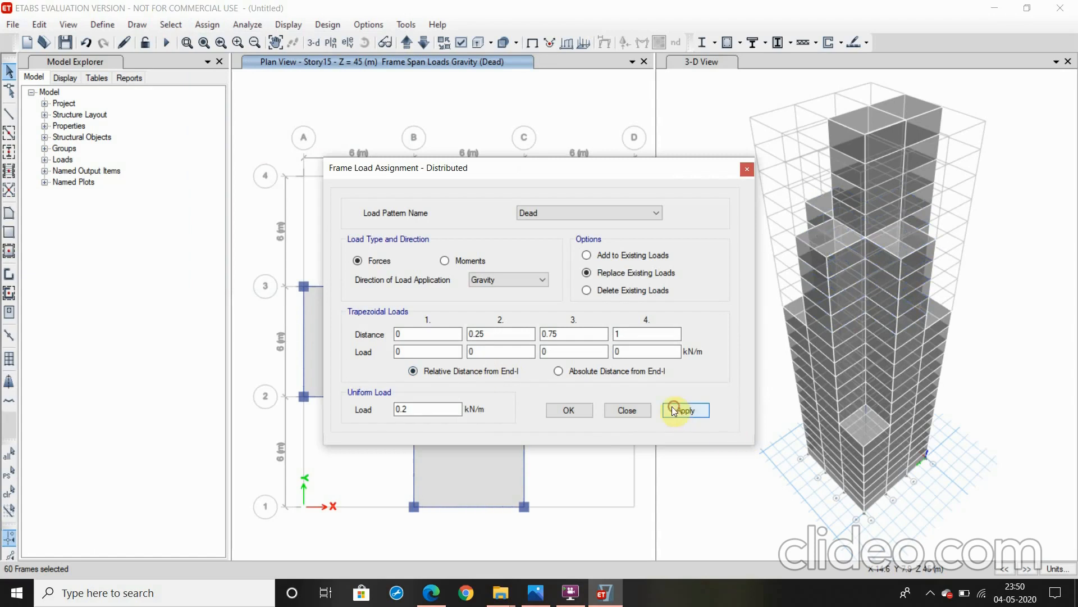
left_click(576, 413)
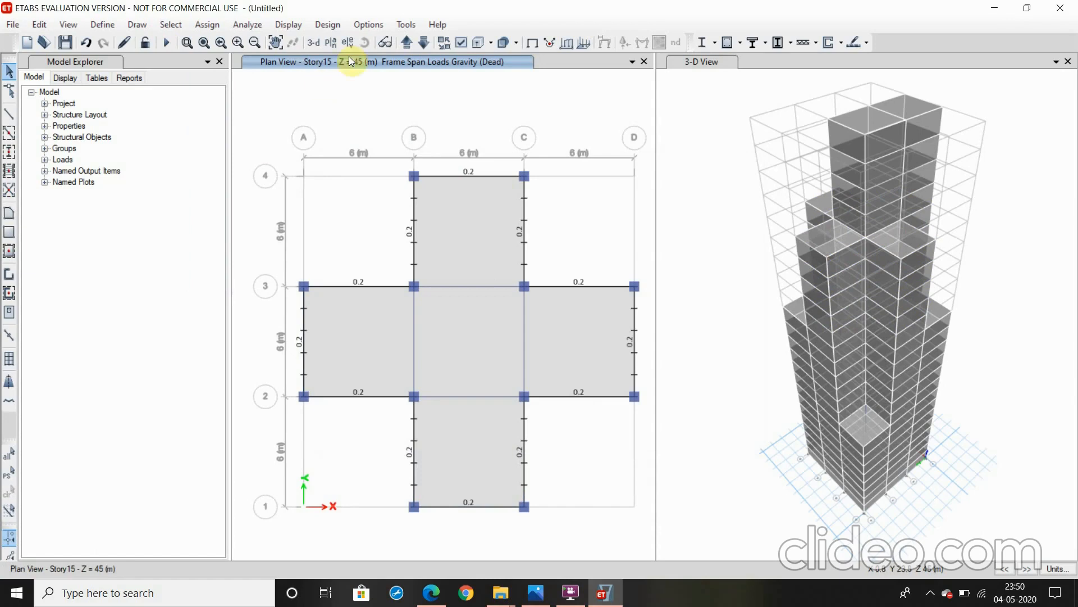
Go up to the Story20 plan and select all the perimeter beams around the two bays between grid lines B and C, 1 to 3
left_click(409, 43)
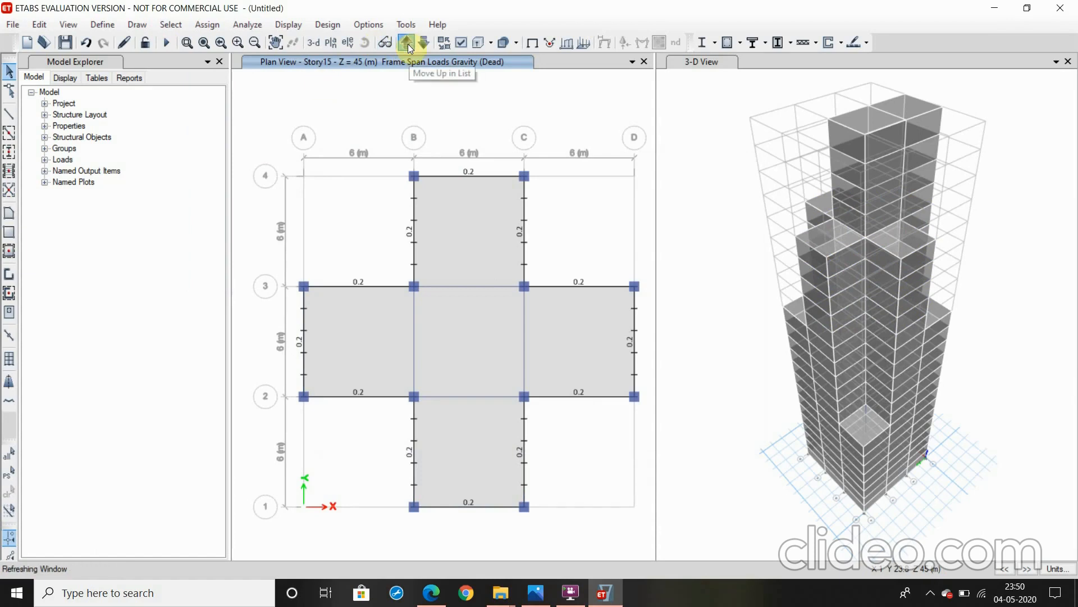
left_click(408, 44)
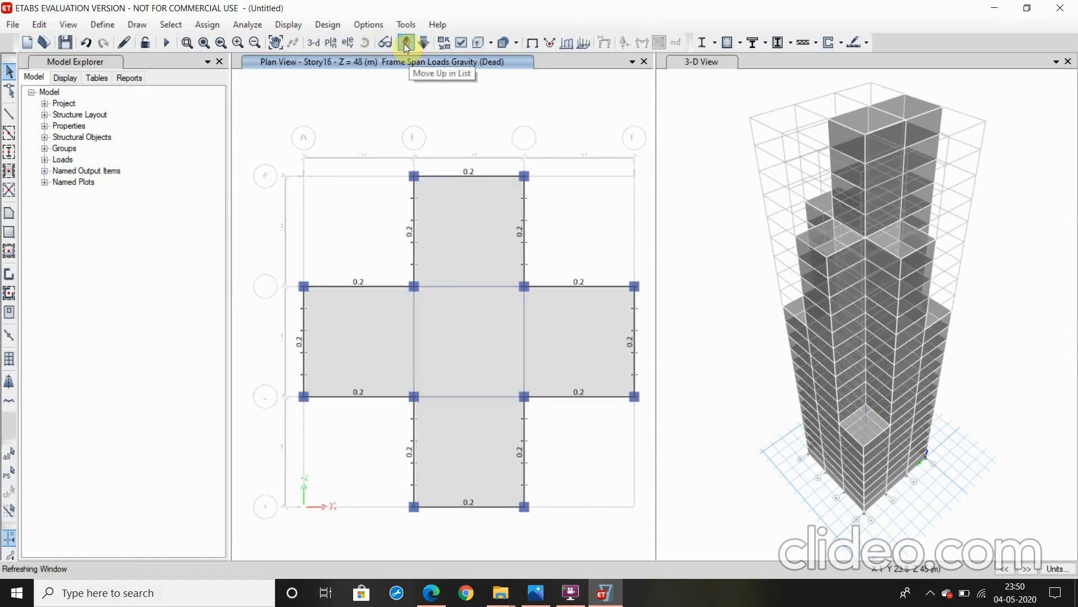
left_click(407, 45)
left_click(406, 45)
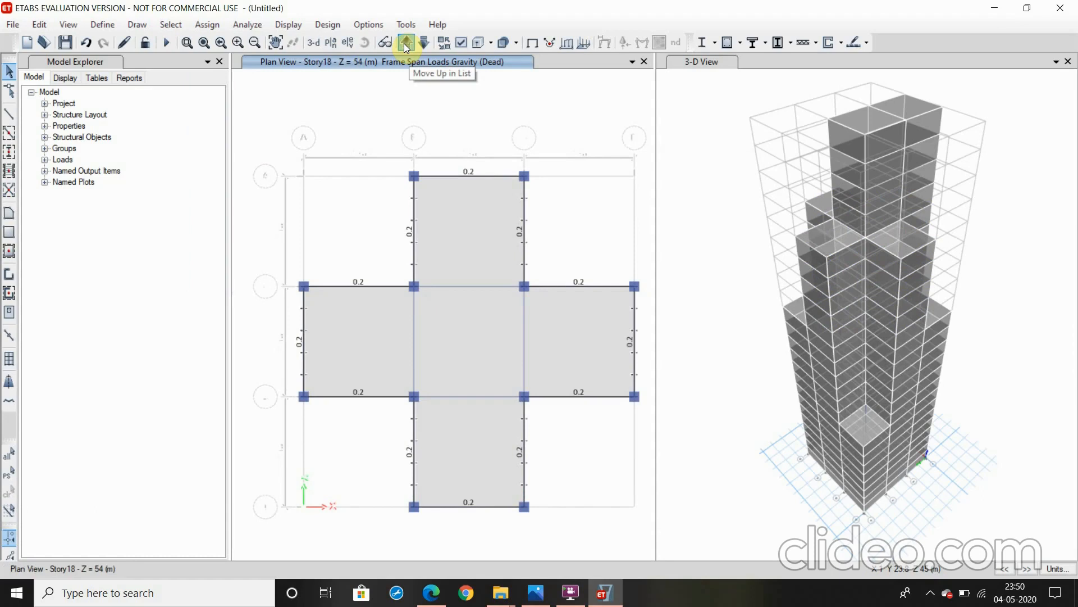
left_click(406, 45)
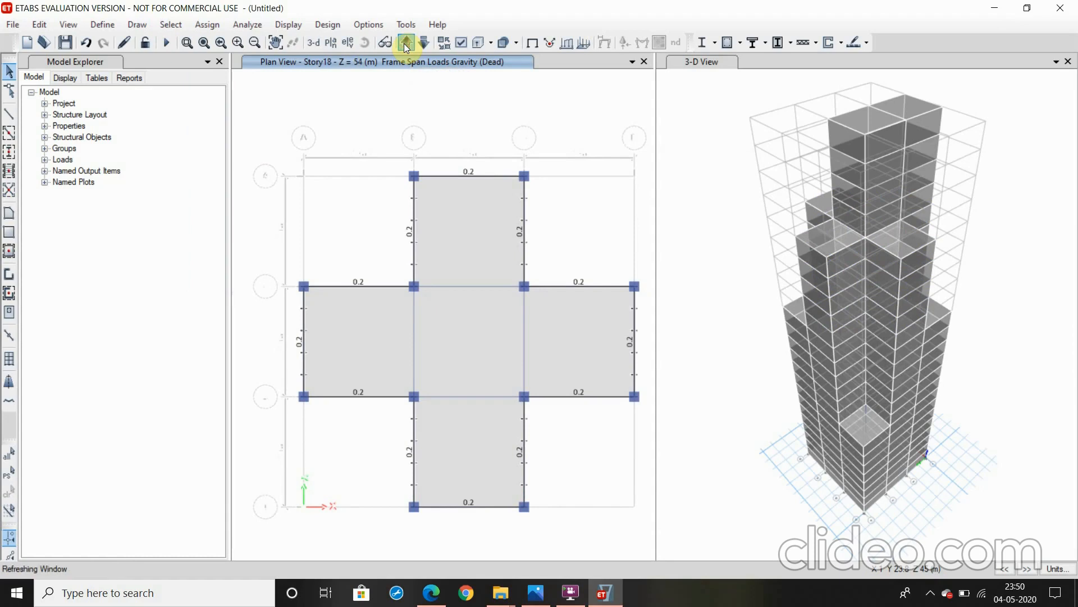
left_click(406, 44)
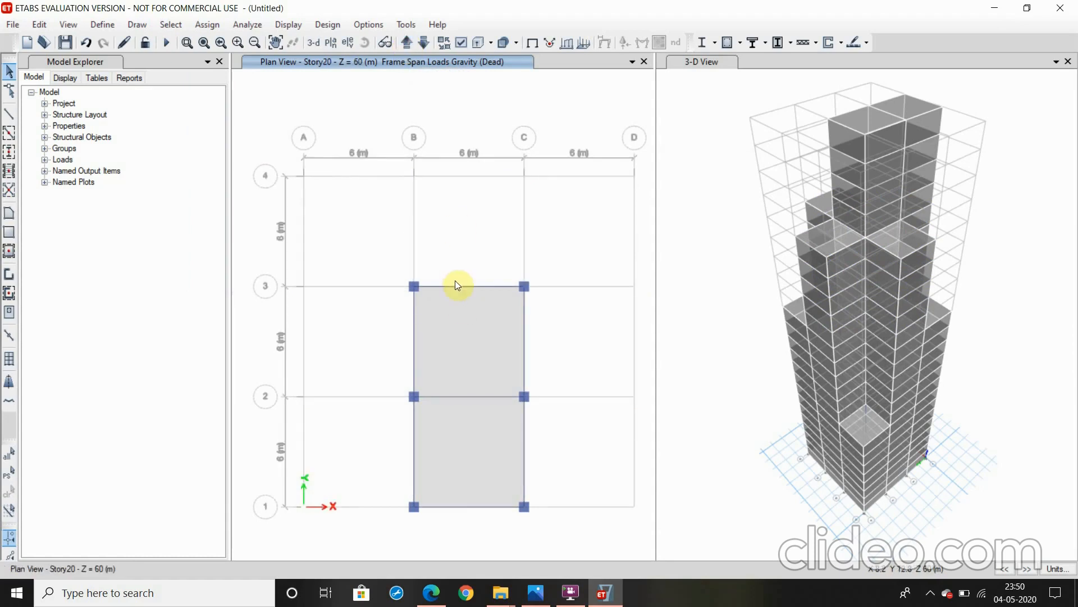
left_click(524, 340)
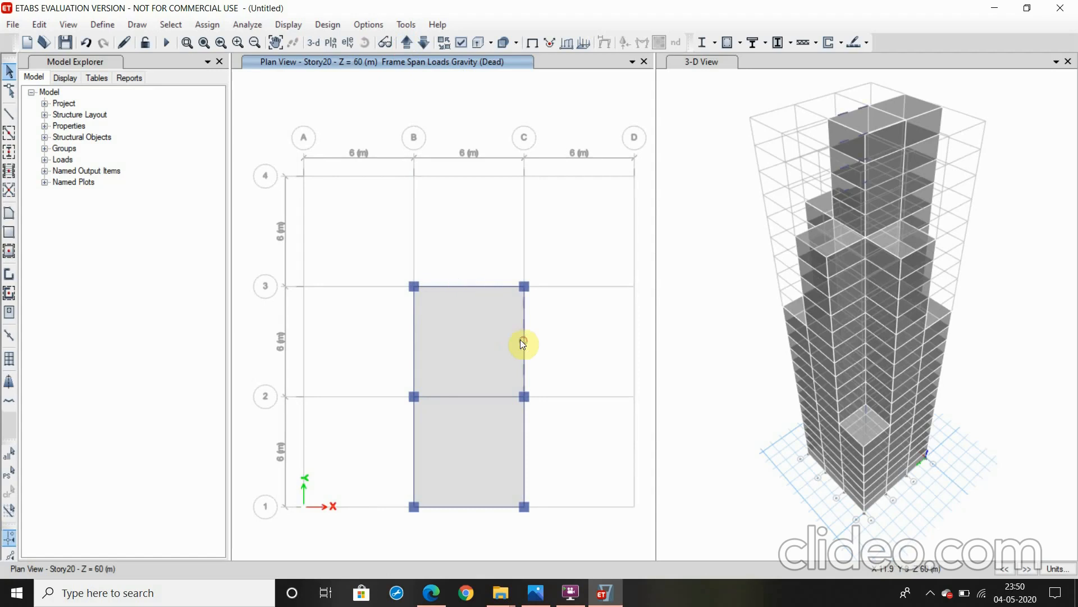
left_click(484, 284)
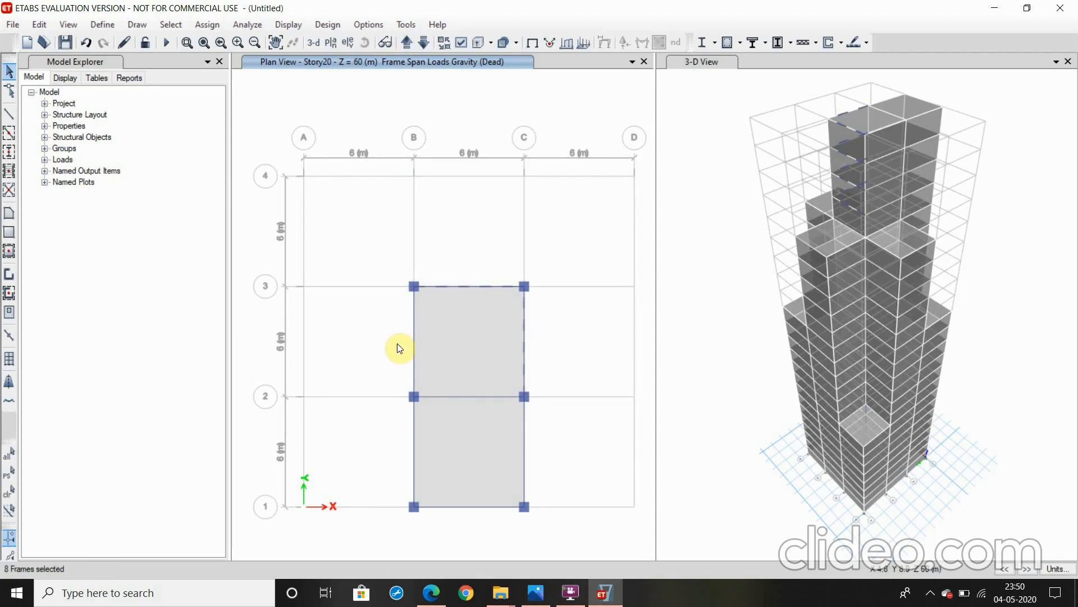
left_click(412, 345)
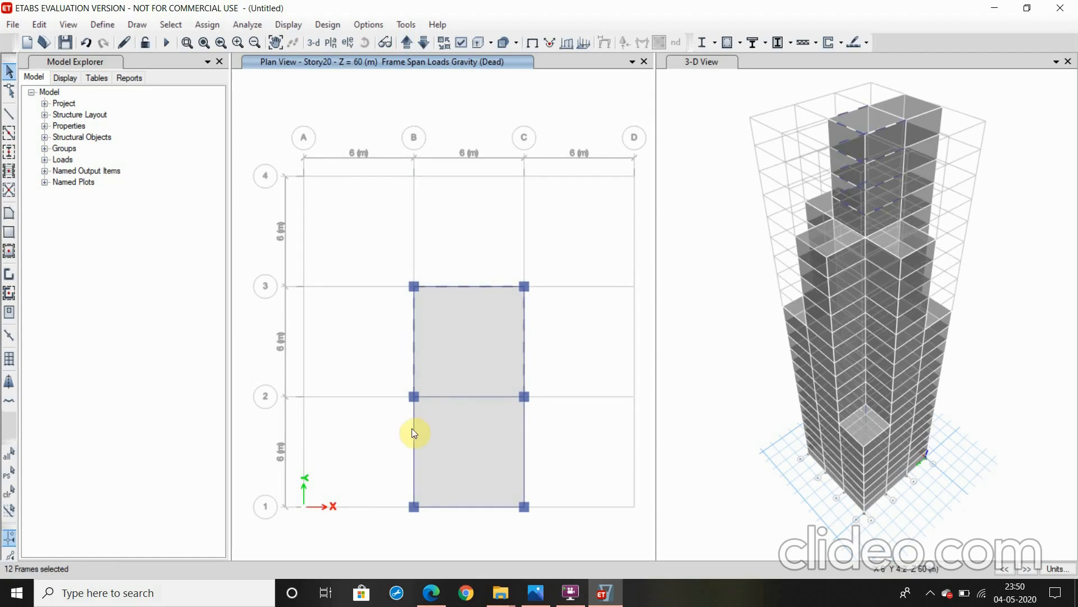
left_click(522, 448)
left_click(469, 504)
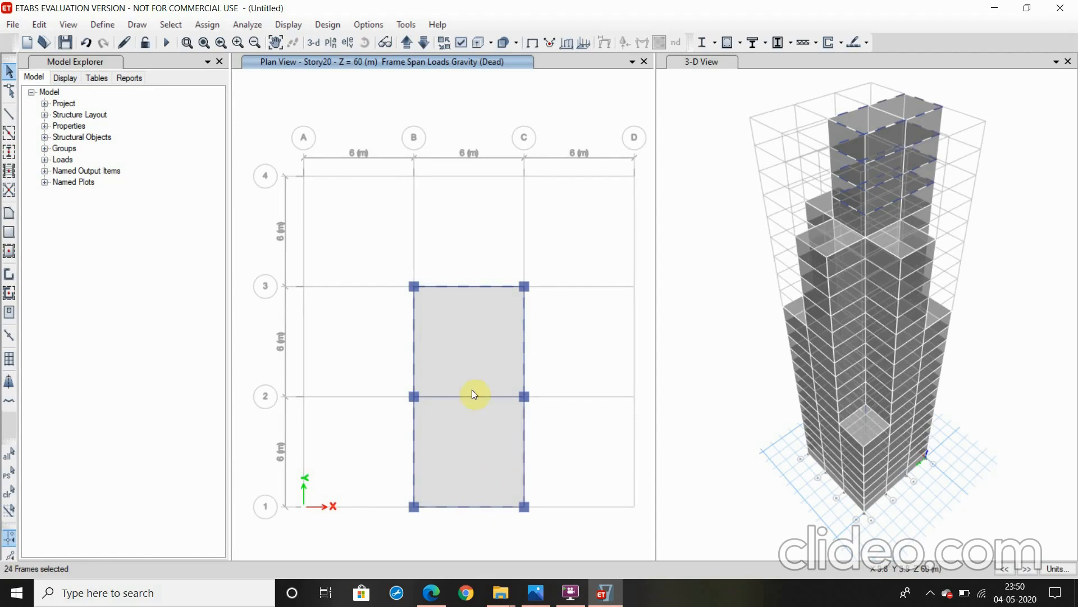
Assign a uniform distributed Dead frame load of 0.2 kN/m in the gravity direction to the selected Story20 perimeter beams, replacing existing loads
left_click(207, 26)
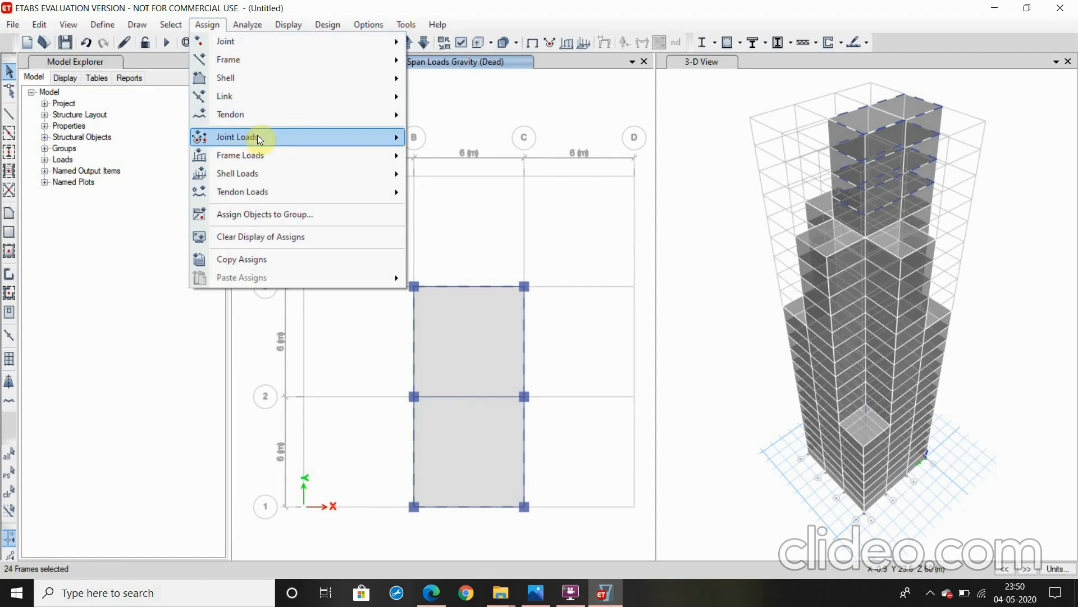
mouse_move(250, 152)
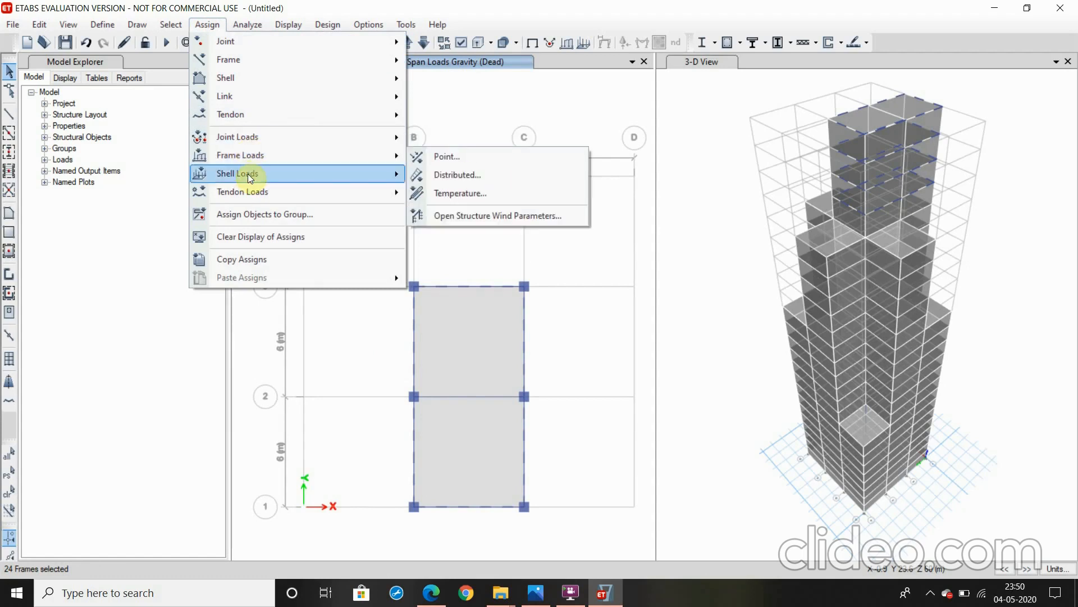
mouse_move(248, 174)
mouse_move(284, 155)
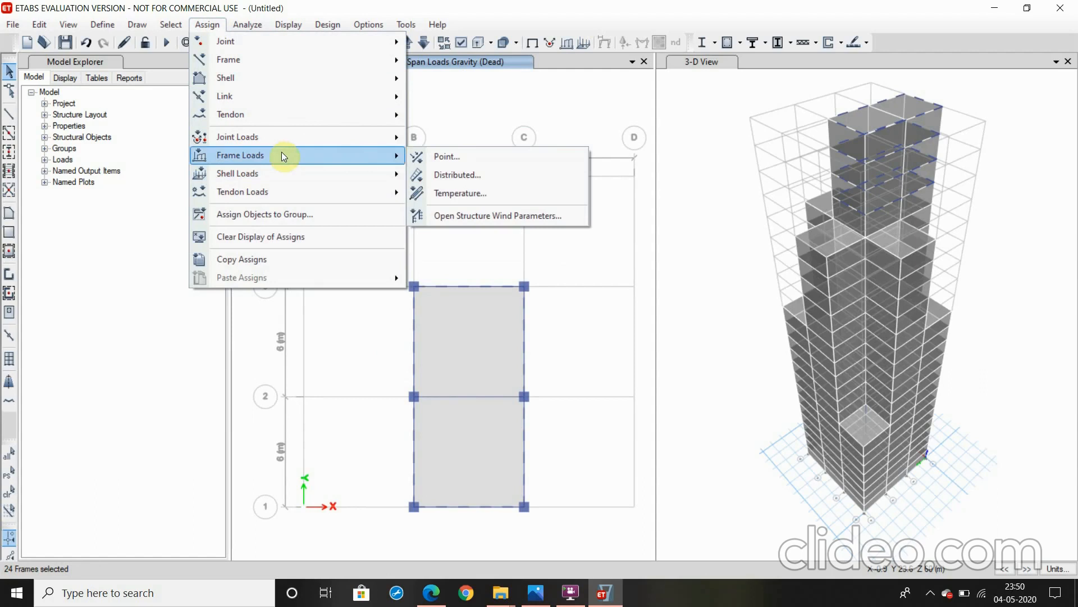
left_click(446, 173)
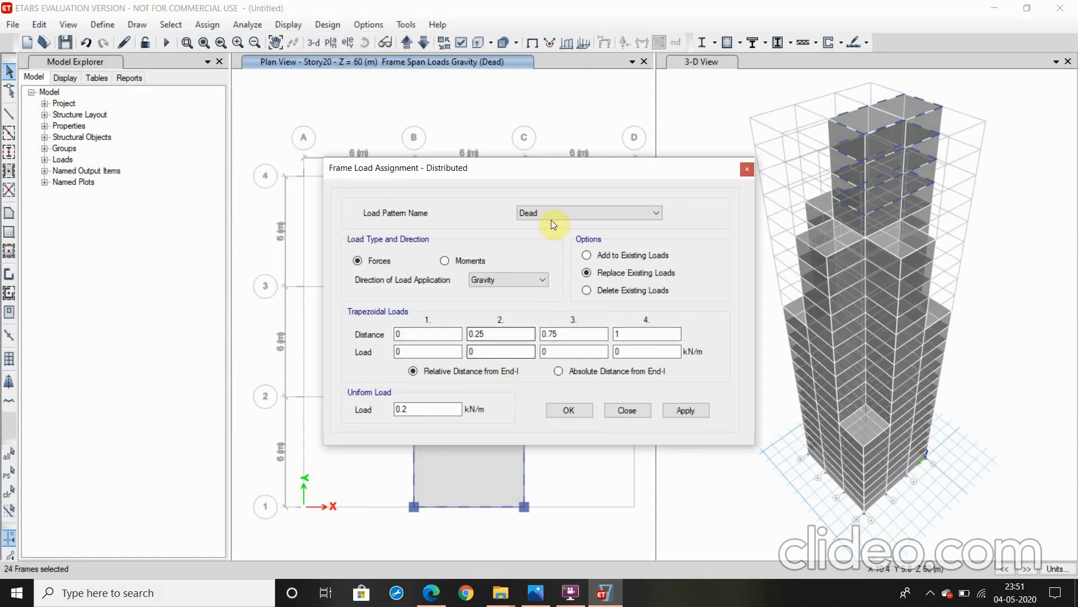
left_click(685, 410)
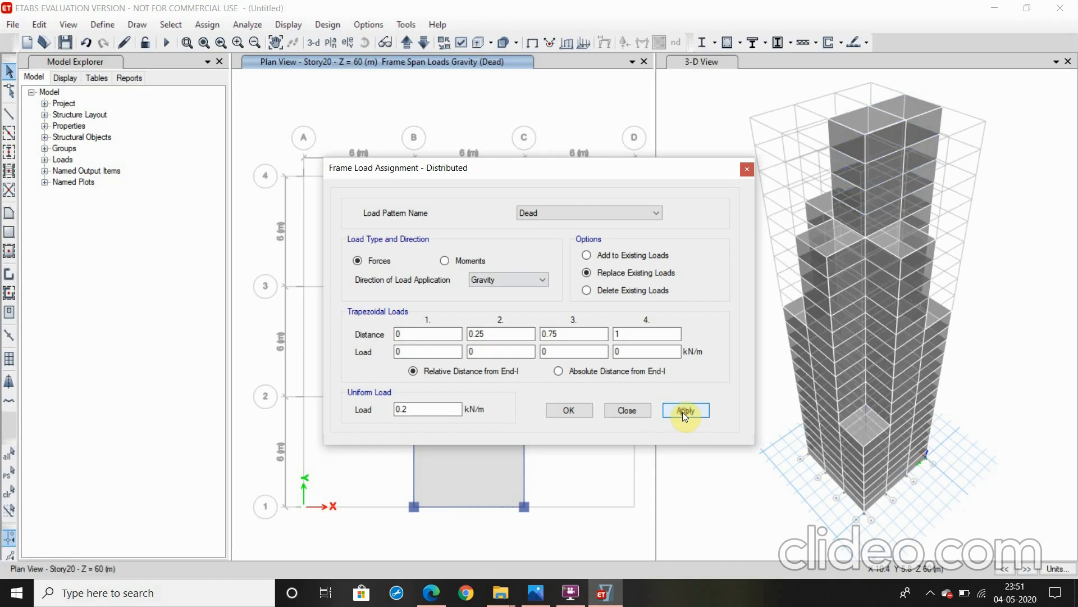
left_click(567, 411)
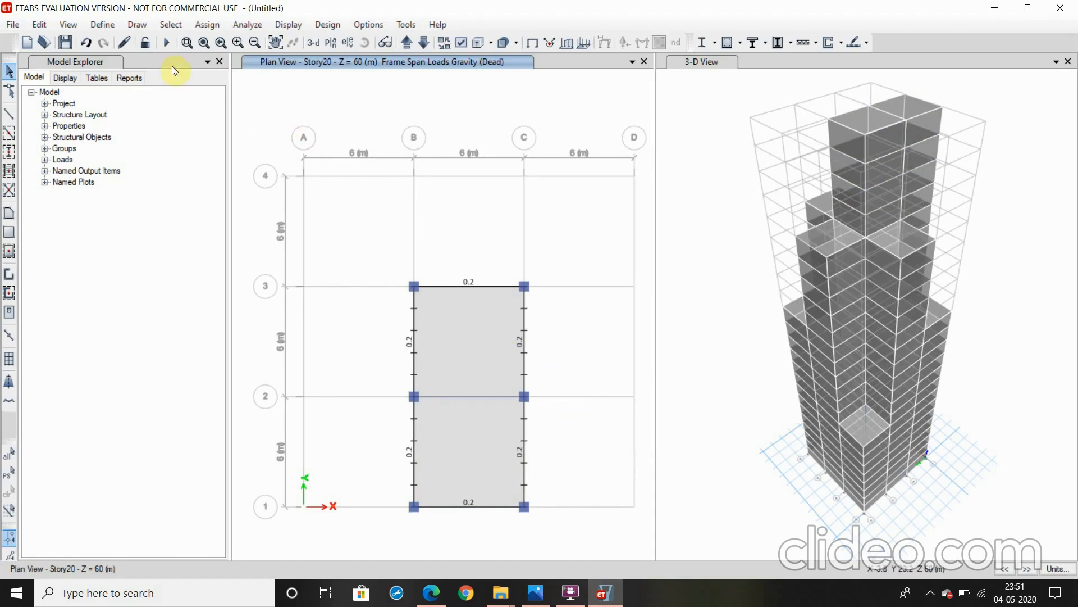
Add a load pattern named Wind, of type Wind, with Indian IS875:1987 as the auto lateral load
left_click(93, 26)
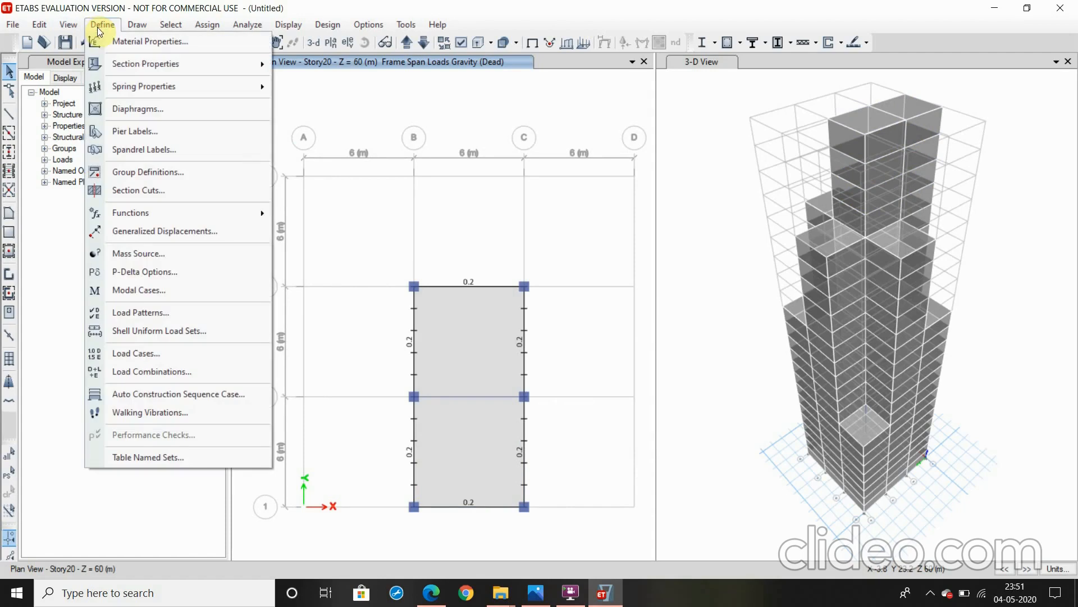
left_click(159, 314)
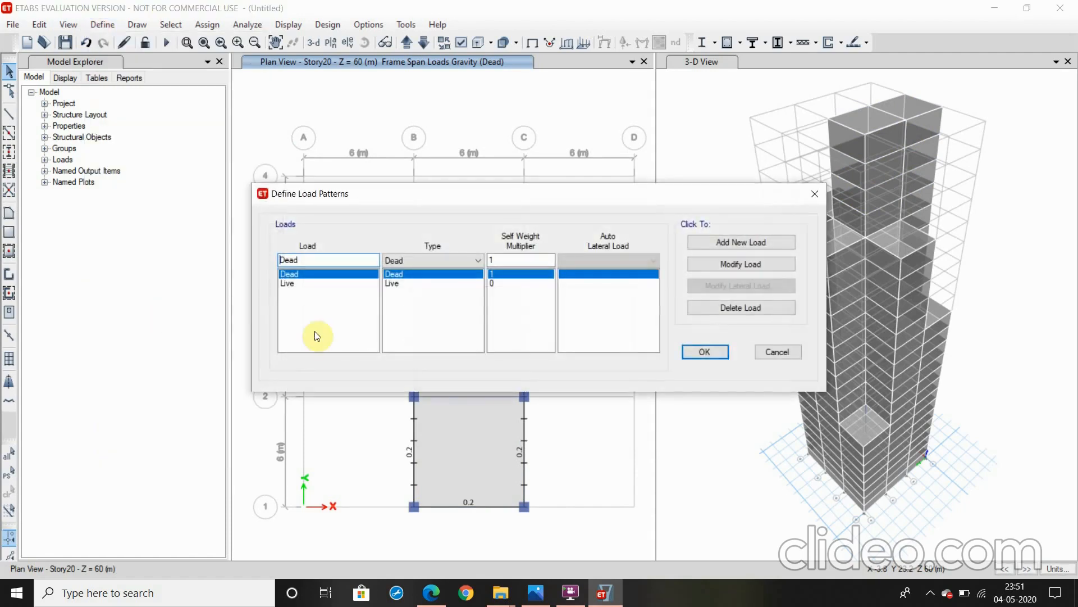
left_click(720, 247)
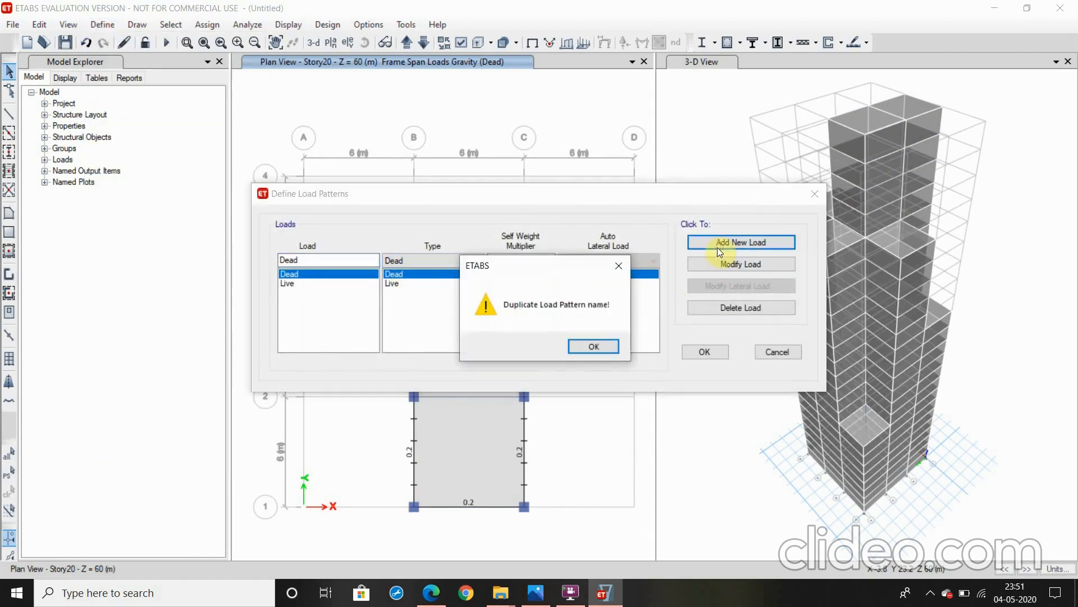
left_click(593, 351)
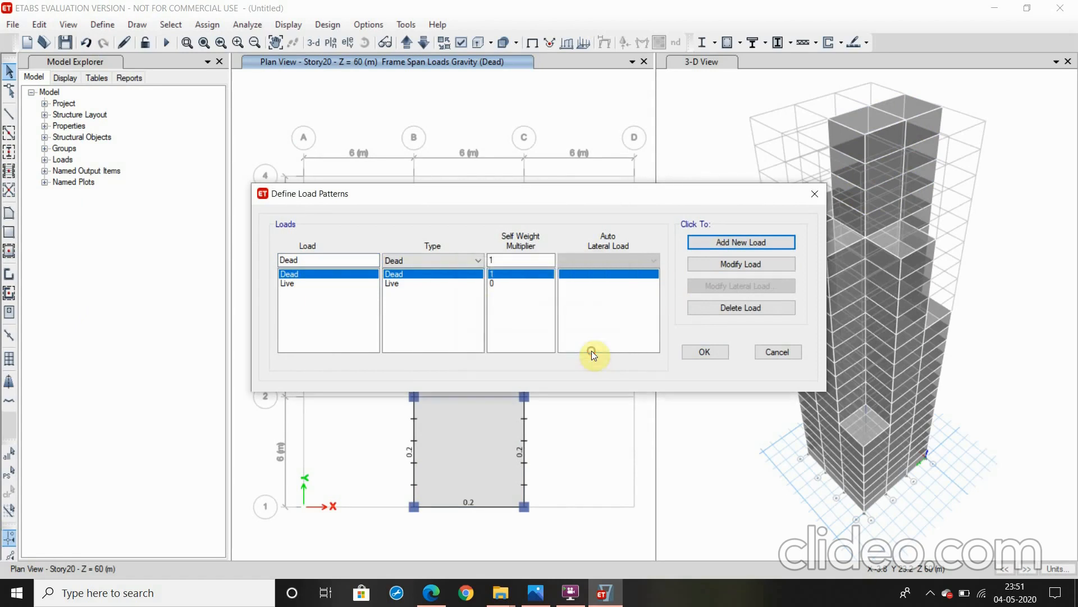
left_click(334, 259)
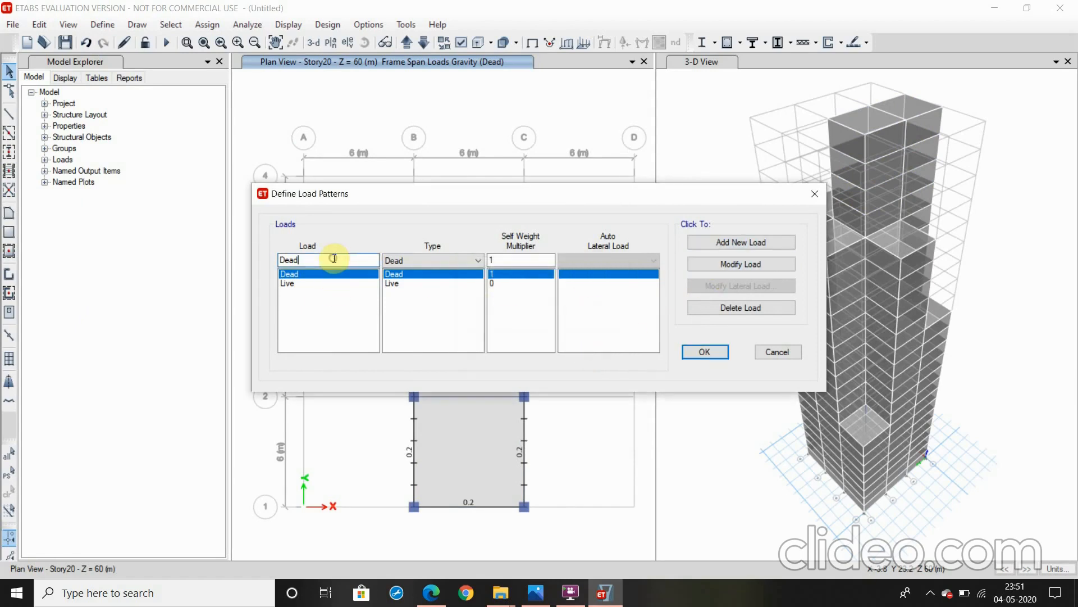
key("BackSpace")
key("BackSpace")
key("BackSpace")
type("Wind")
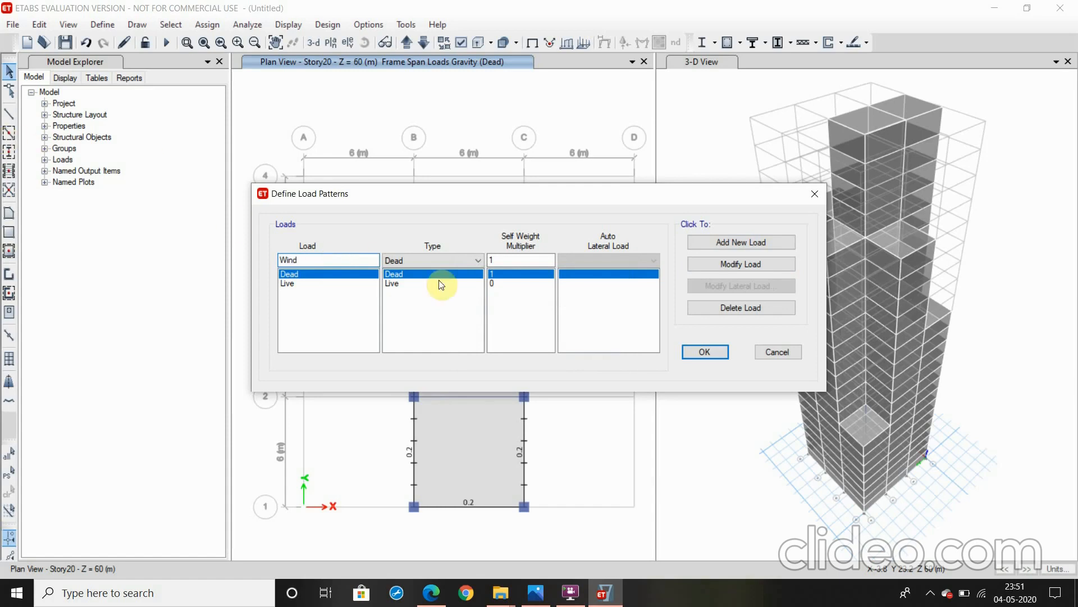
left_click(442, 264)
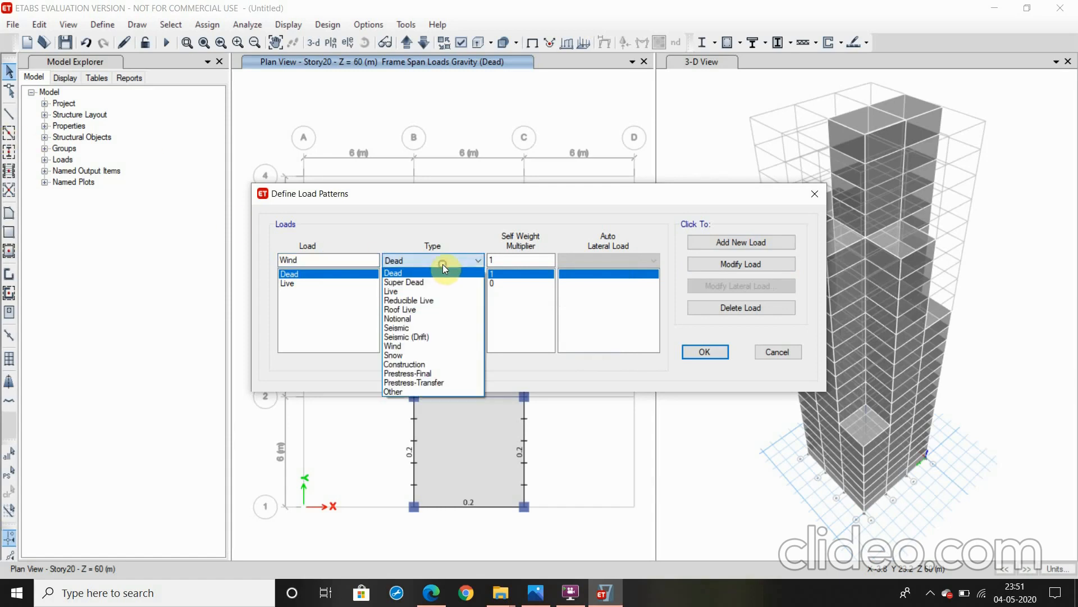
left_click(430, 346)
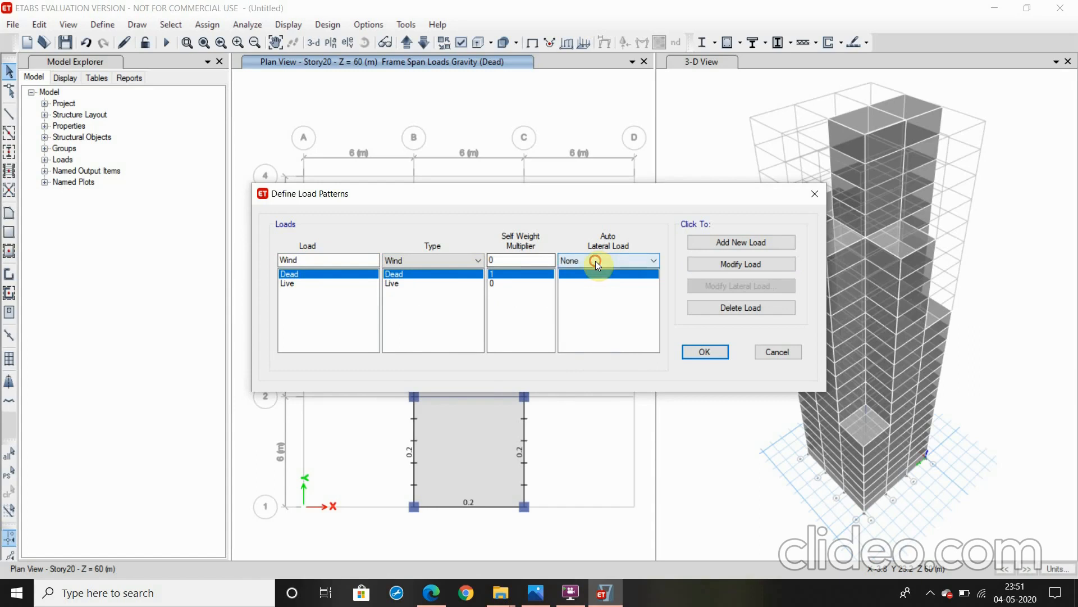
left_click(632, 261)
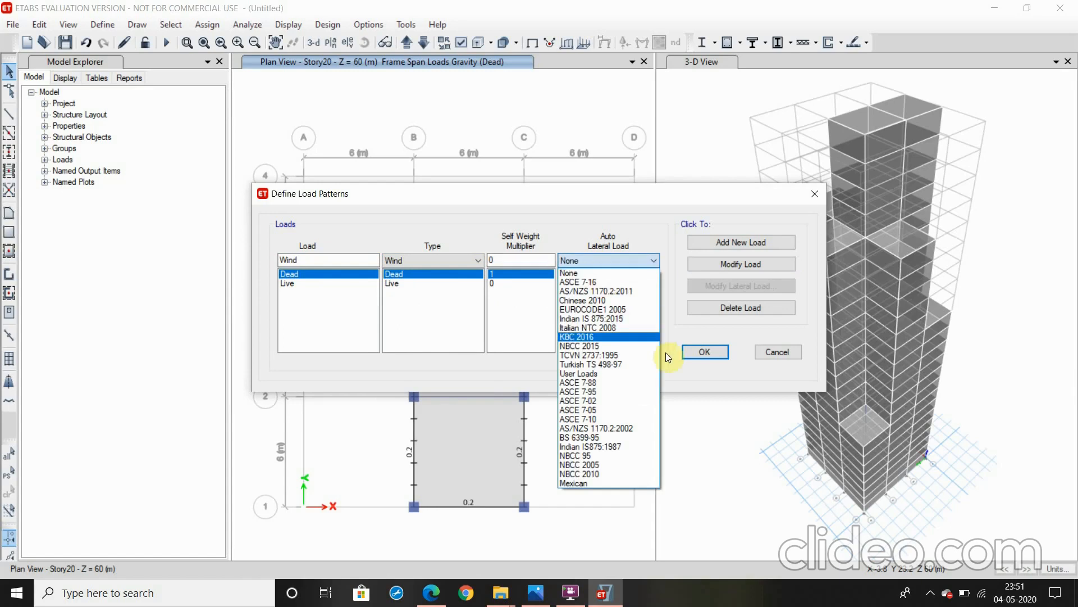
left_click(626, 448)
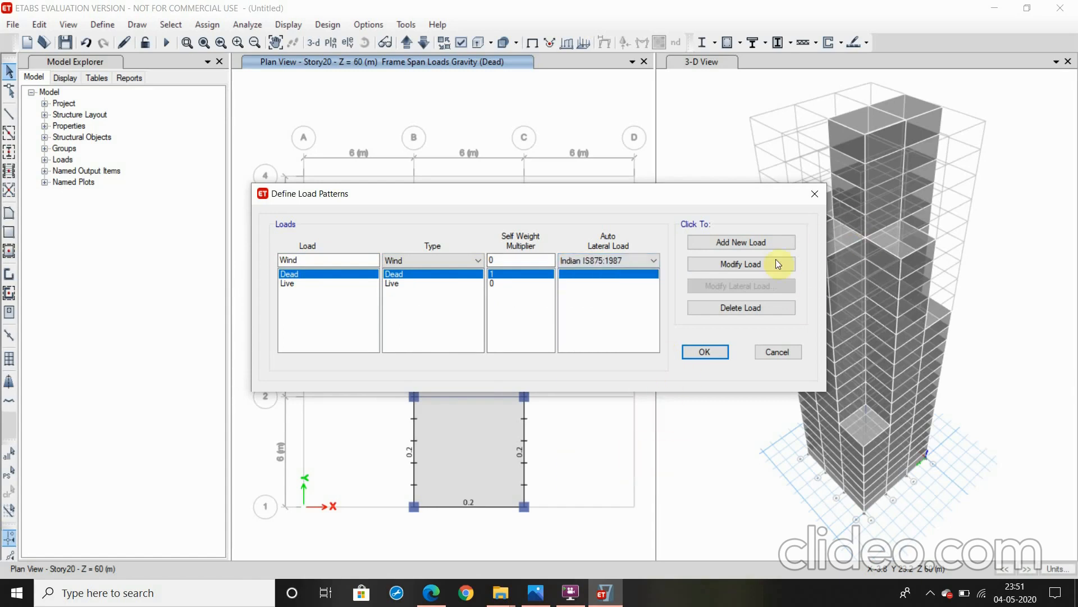
left_click(713, 244)
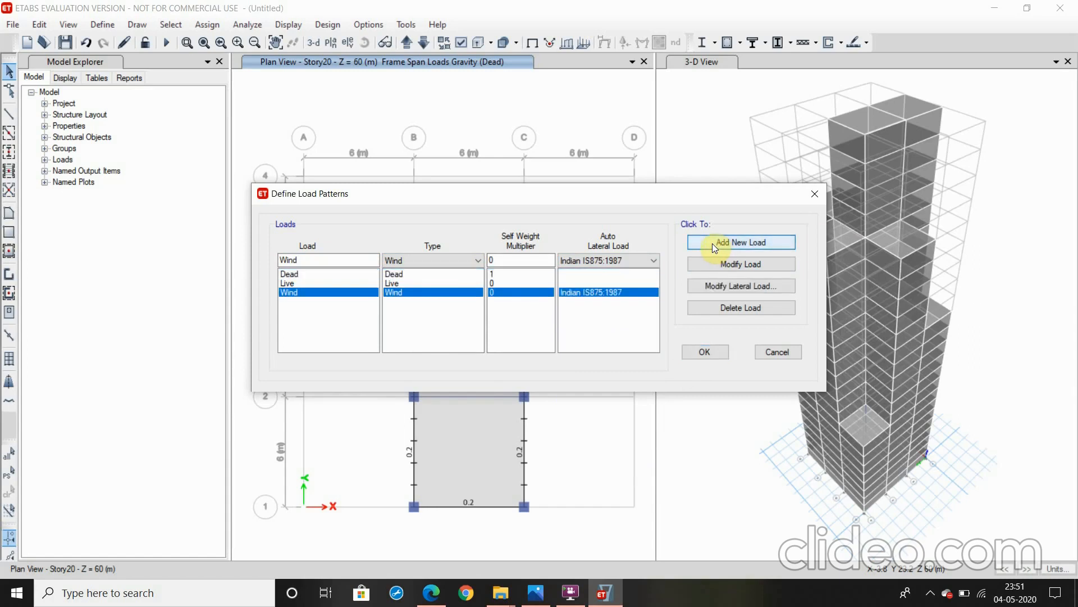
Open the Wind pattern's lateral load settings, then switch to the IS 875 (Part 3) 1987 PDF in Edge and examine the basic wind speed map
left_click(739, 289)
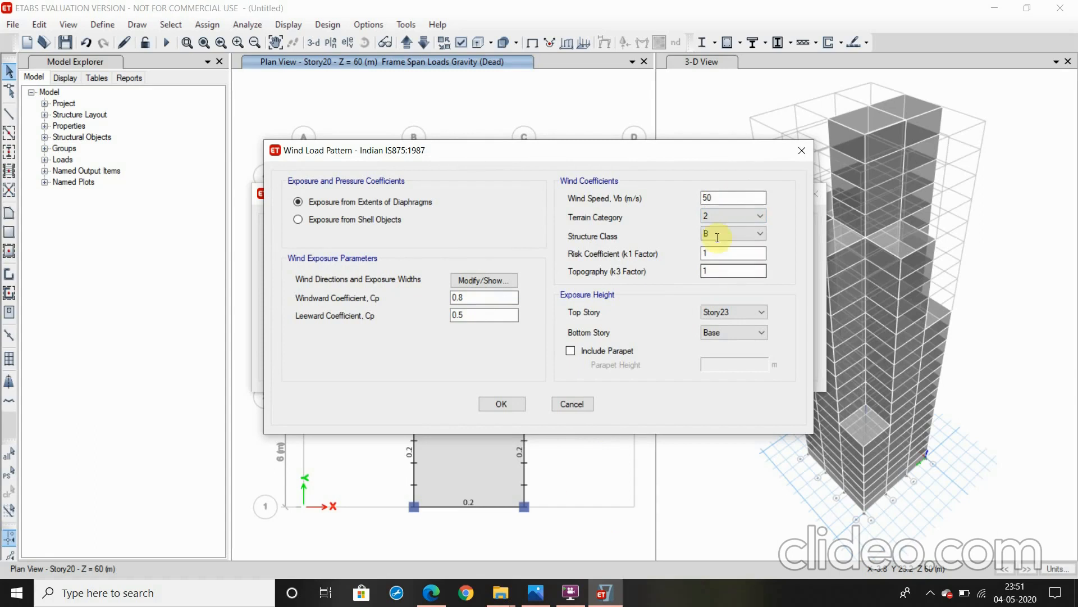
left_click(432, 593)
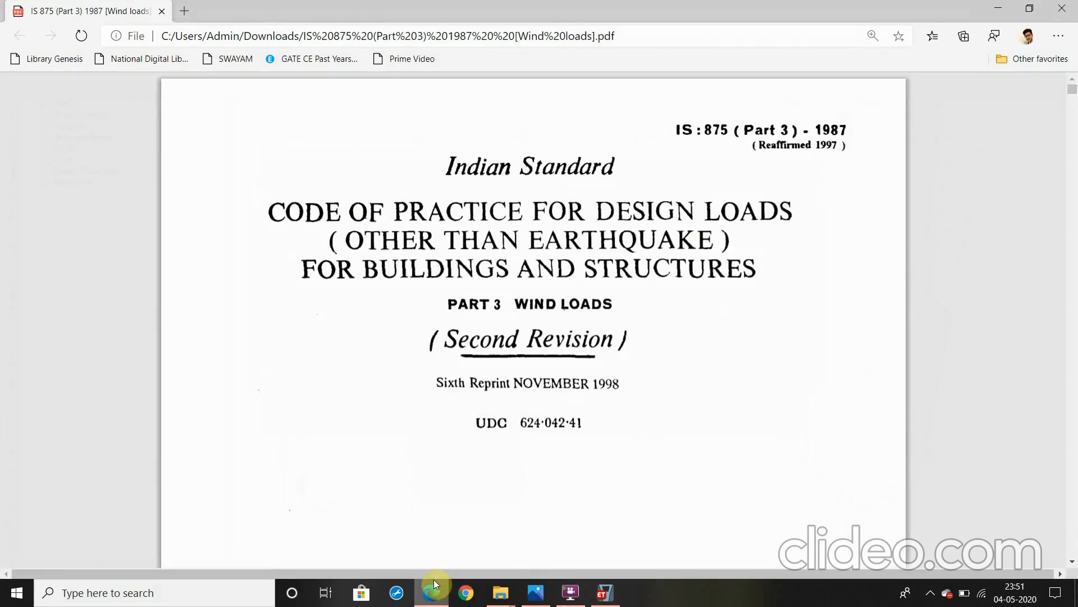
scroll(553, 377, "down", 20)
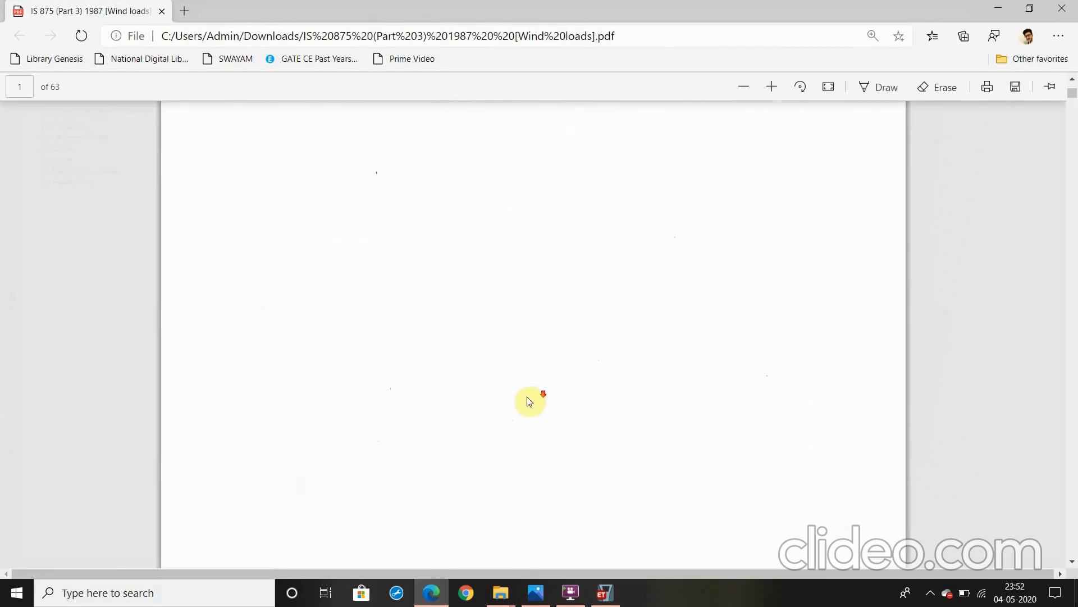
scroll(512, 401, "down", 15)
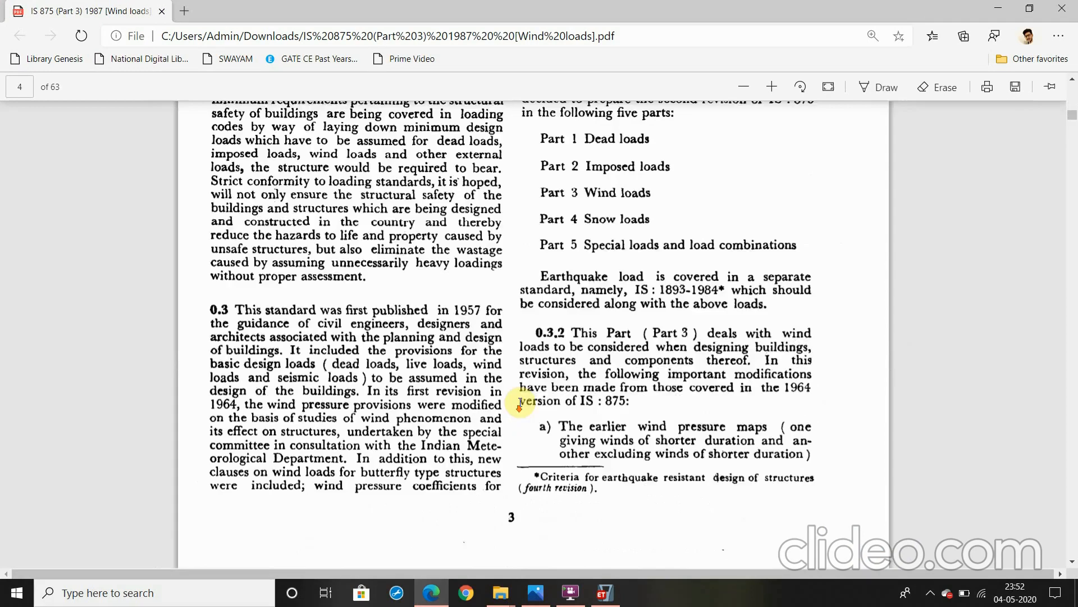
scroll(518, 408, "down", 20)
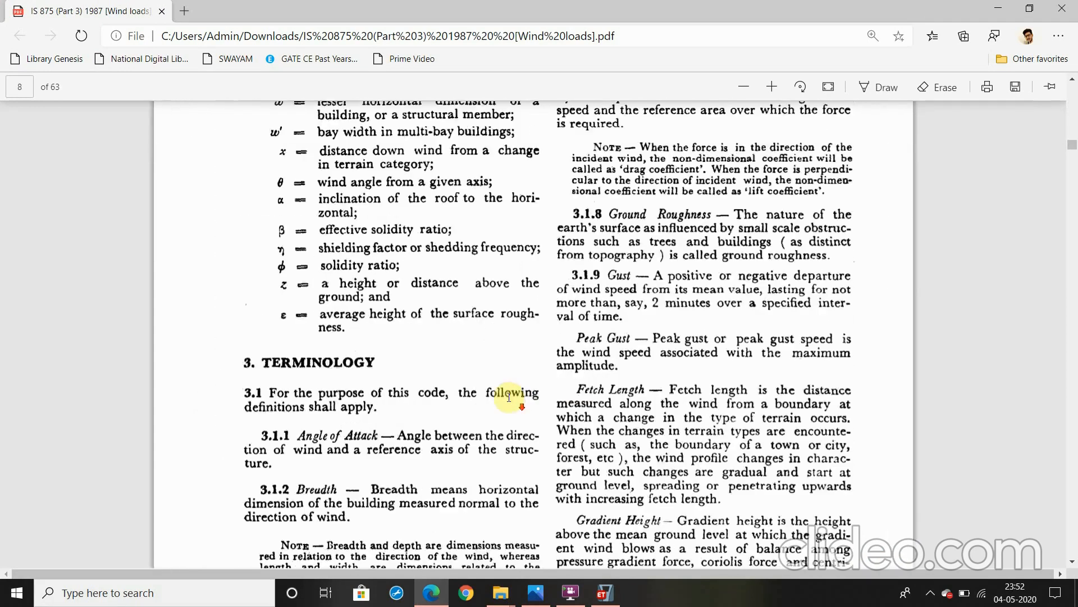
scroll(512, 386, "up", 15)
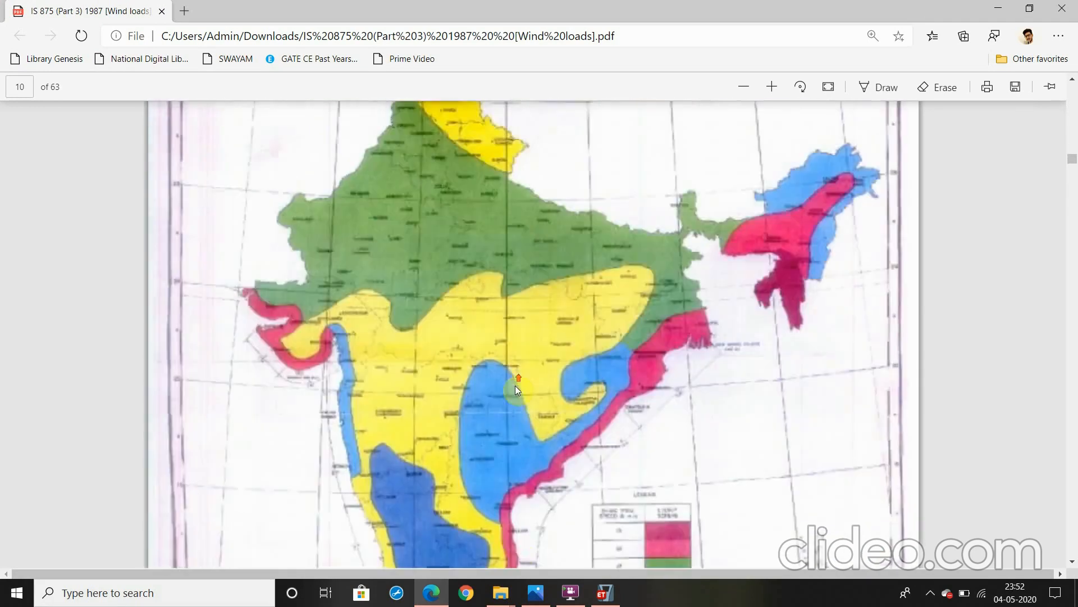
scroll(442, 312, "down", 5)
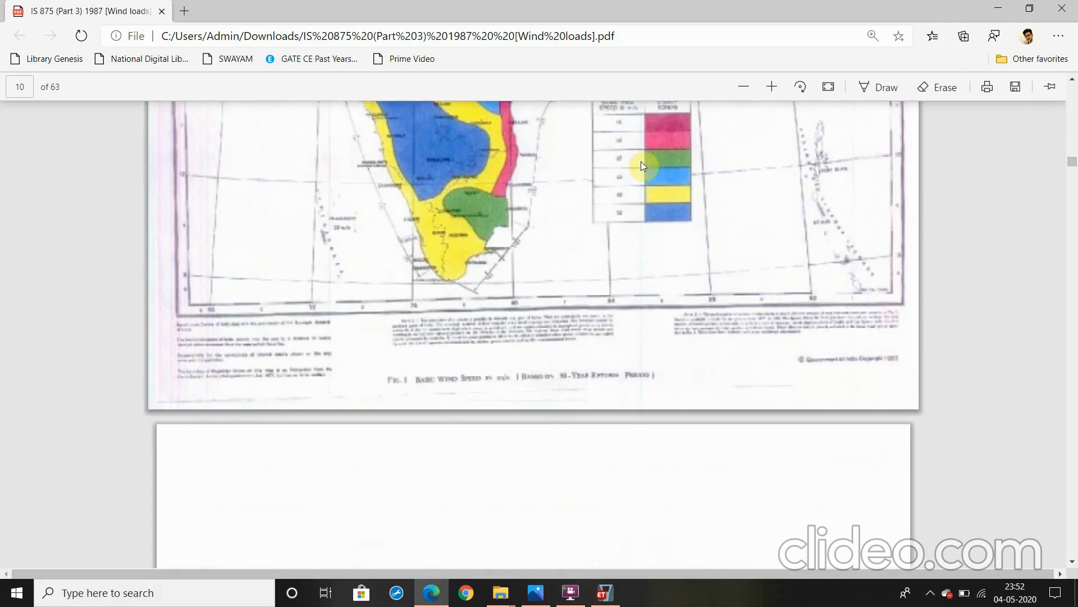
scroll(625, 194, "up", 4)
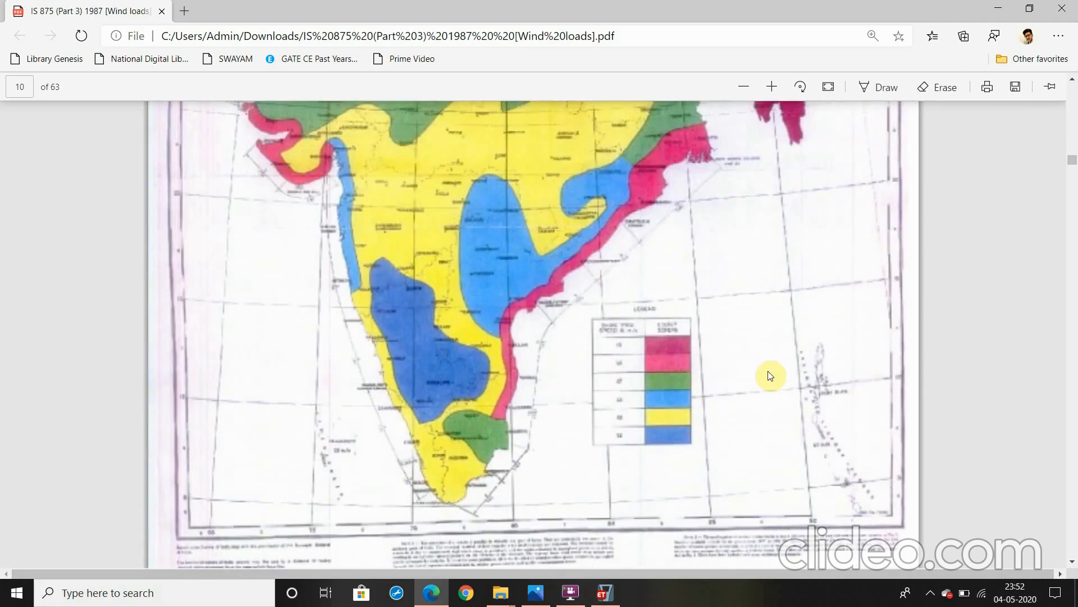
Find the Appendix A table of basic wind speeds for important cities in the IS 875 PDF and look up Bangalore
scroll(723, 389, "down", 20)
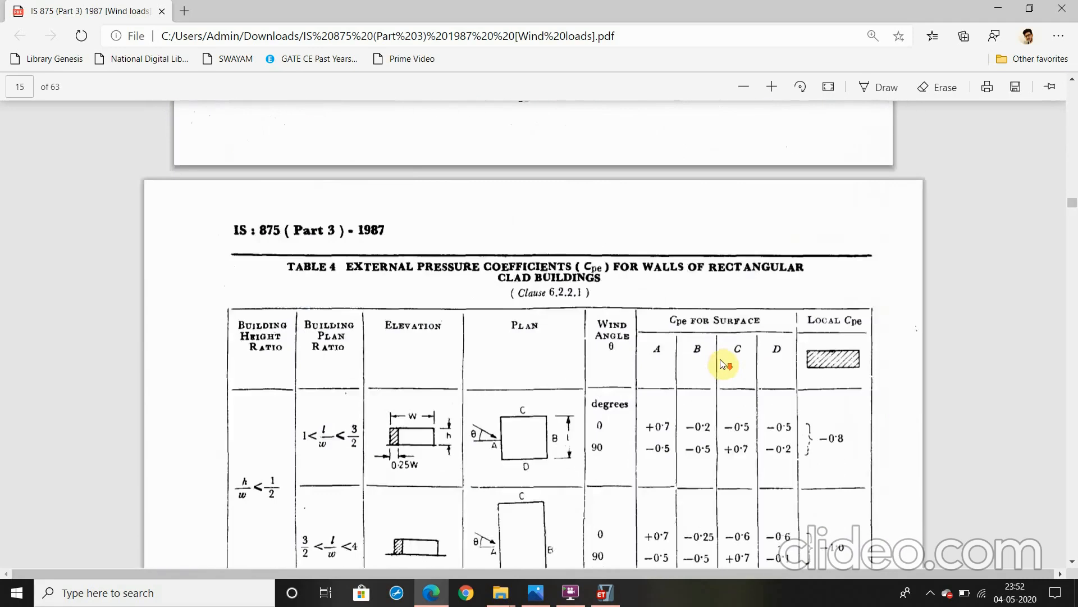
scroll(714, 351, "down", 20)
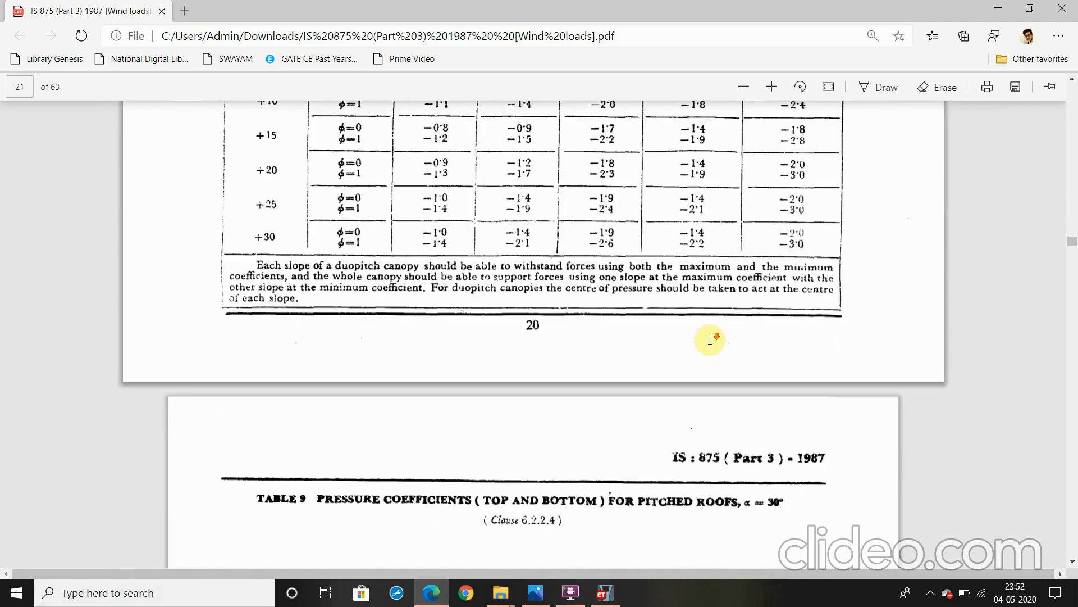
scroll(710, 343, "down", 20)
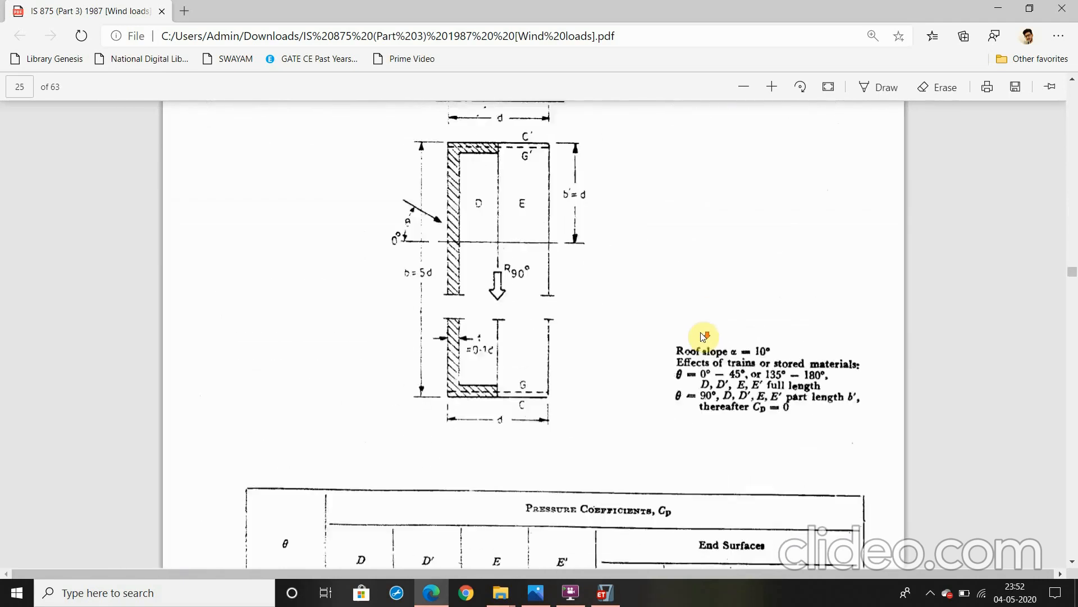
scroll(703, 336, "down", 20)
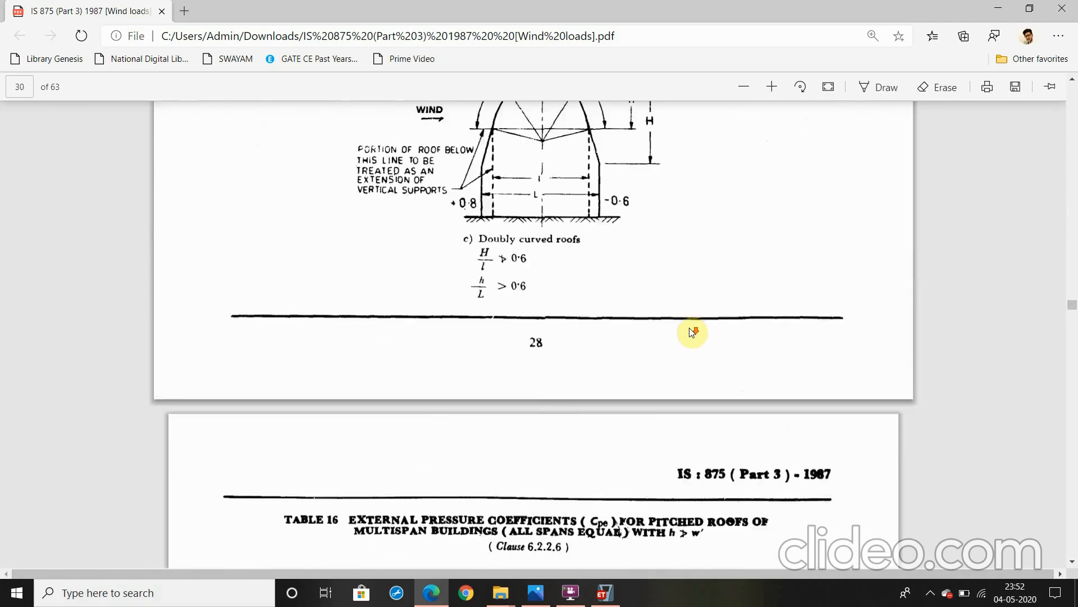
scroll(693, 331, "down", 20)
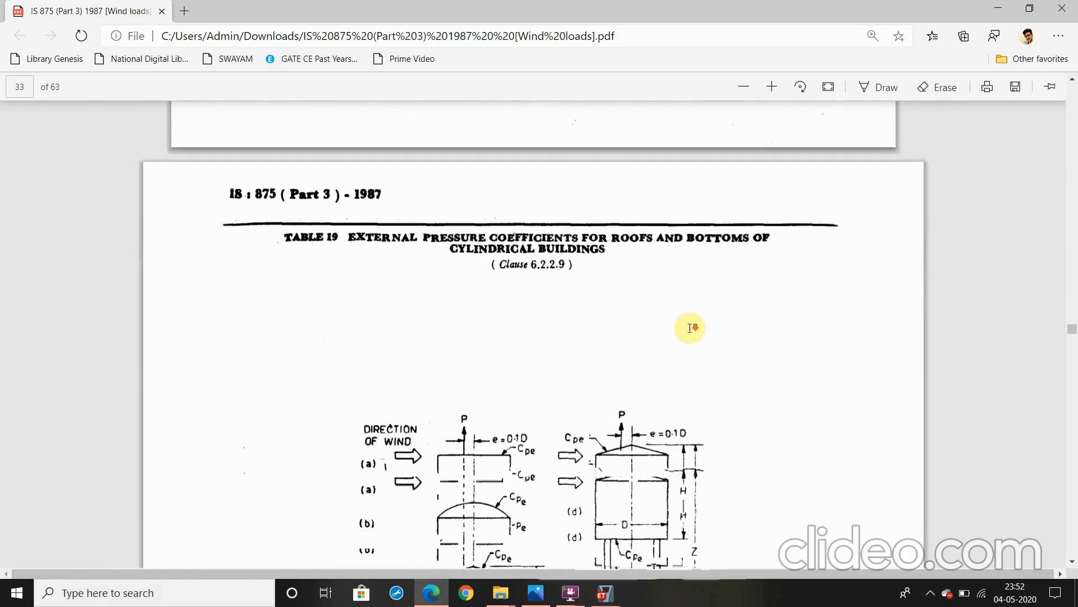
scroll(691, 331, "down", 20)
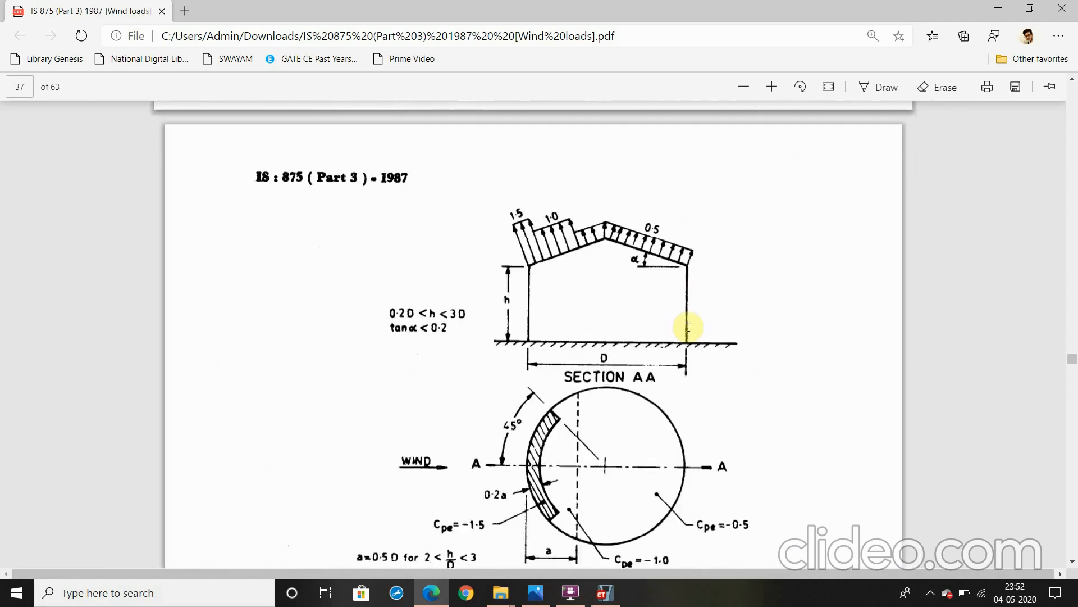
scroll(690, 327, "down", 20)
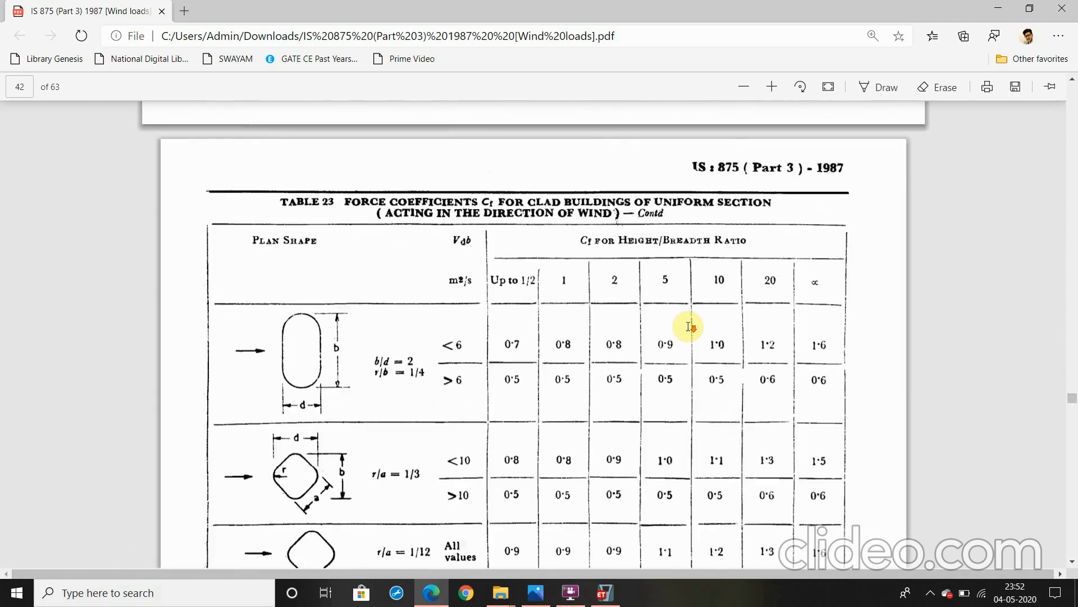
scroll(685, 328, "down", 20)
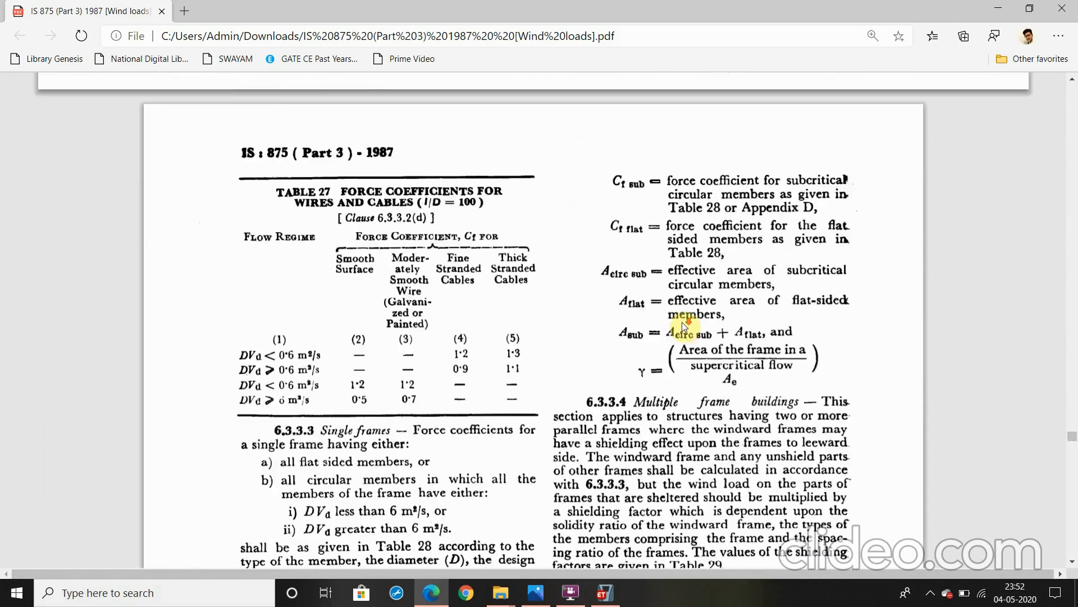
scroll(685, 328, "down", 20)
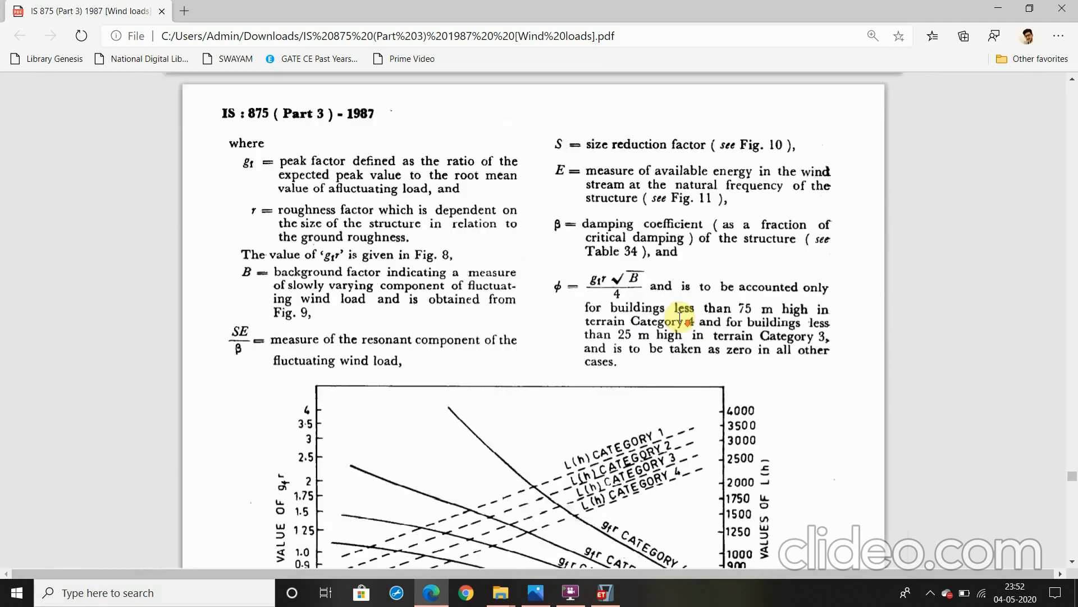
scroll(679, 316, "down", 5)
scroll(680, 311, "up", 15)
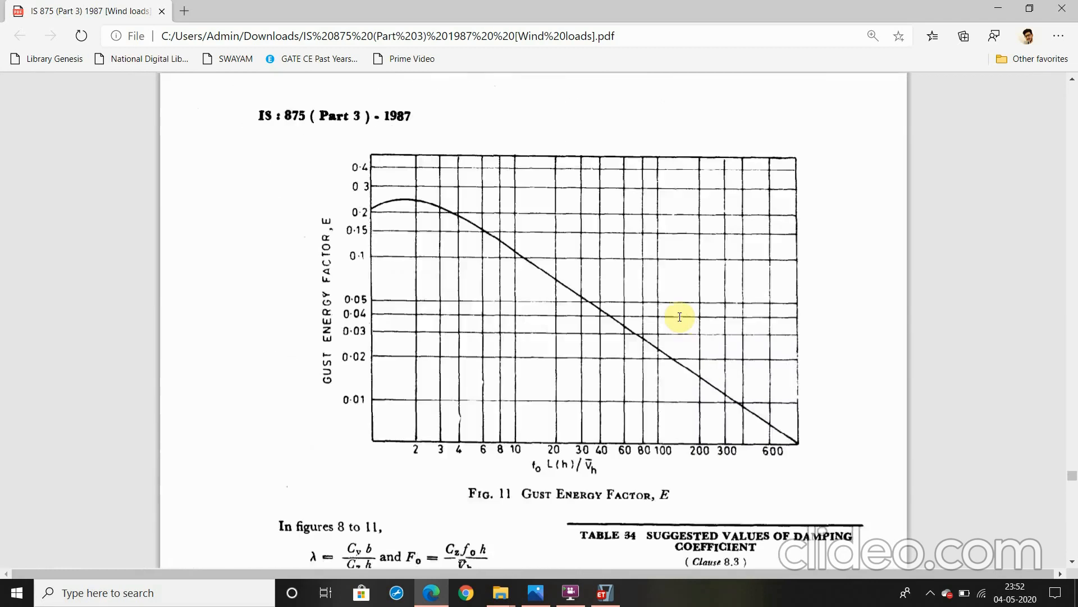
scroll(609, 328, "down", 15)
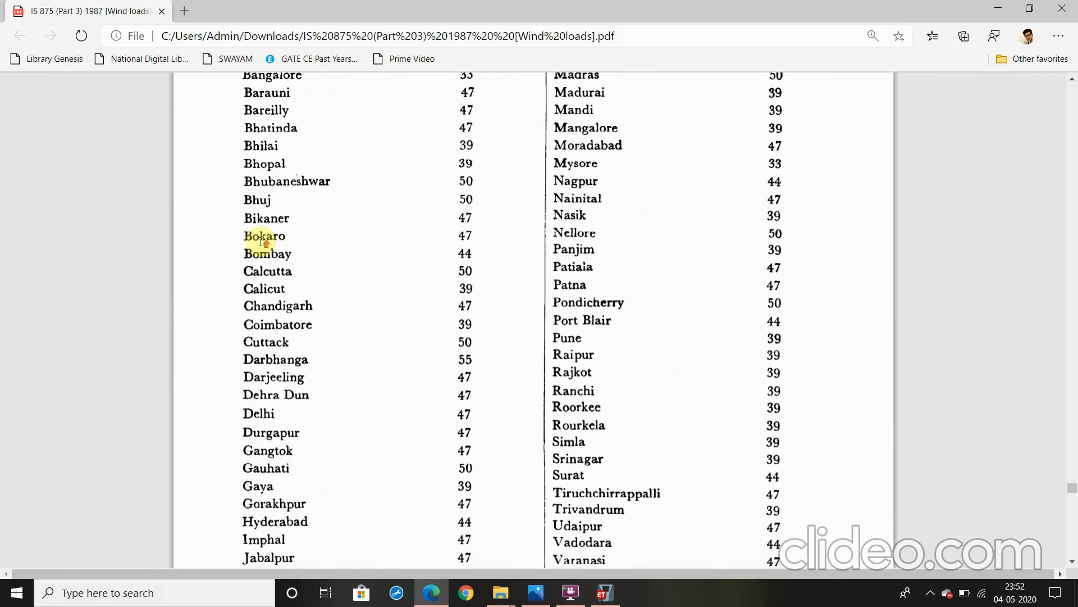
scroll(268, 263, "up", 3)
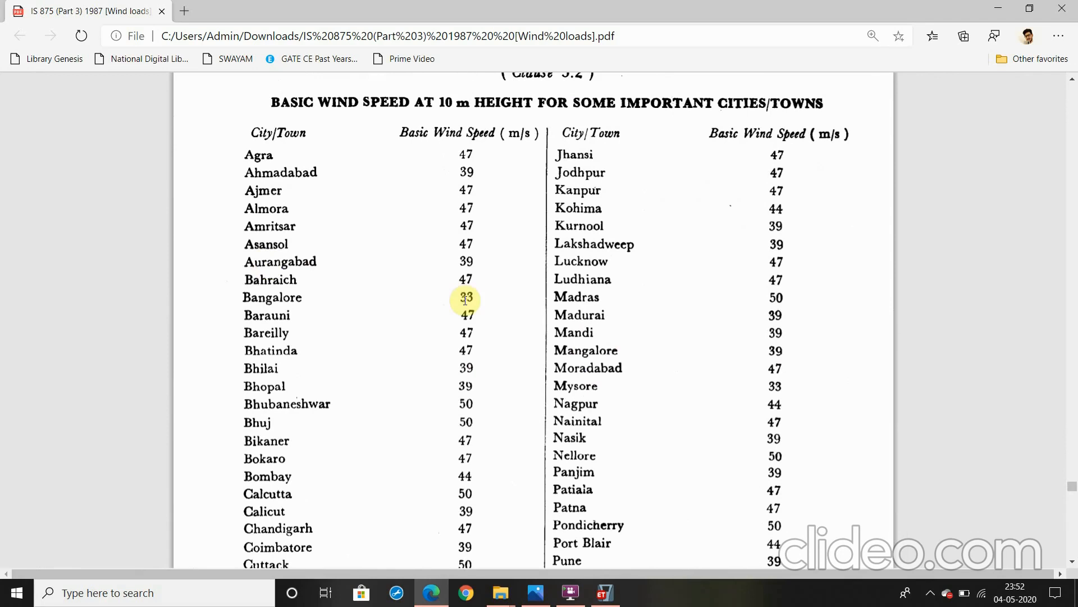
Switch back to ETABS and set the Wind pattern's wind speed Vb to 33 m/s
left_click(601, 598)
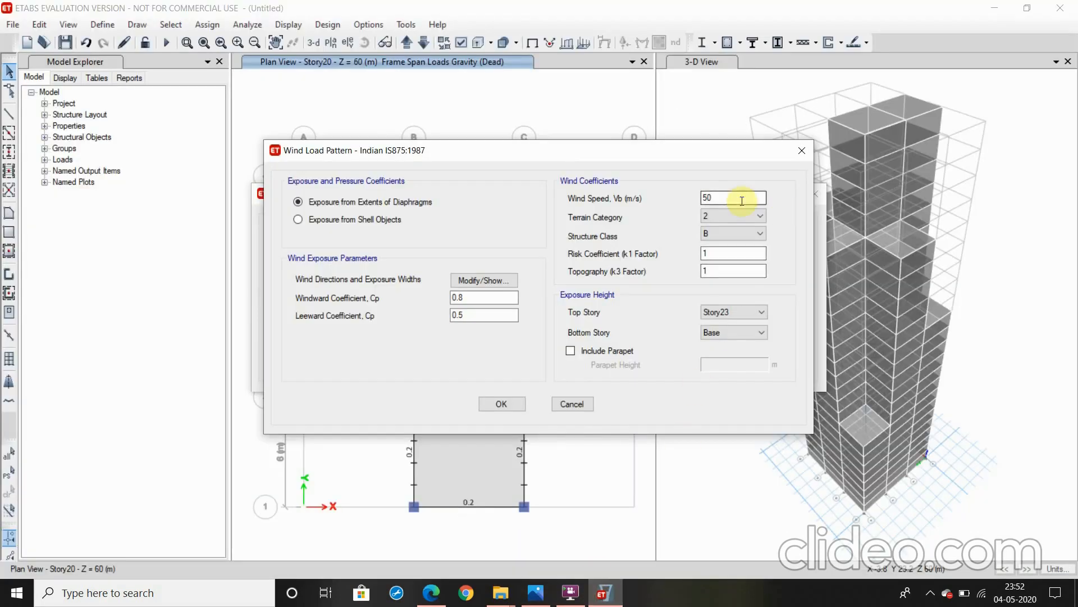
left_click_drag(734, 198, 694, 201)
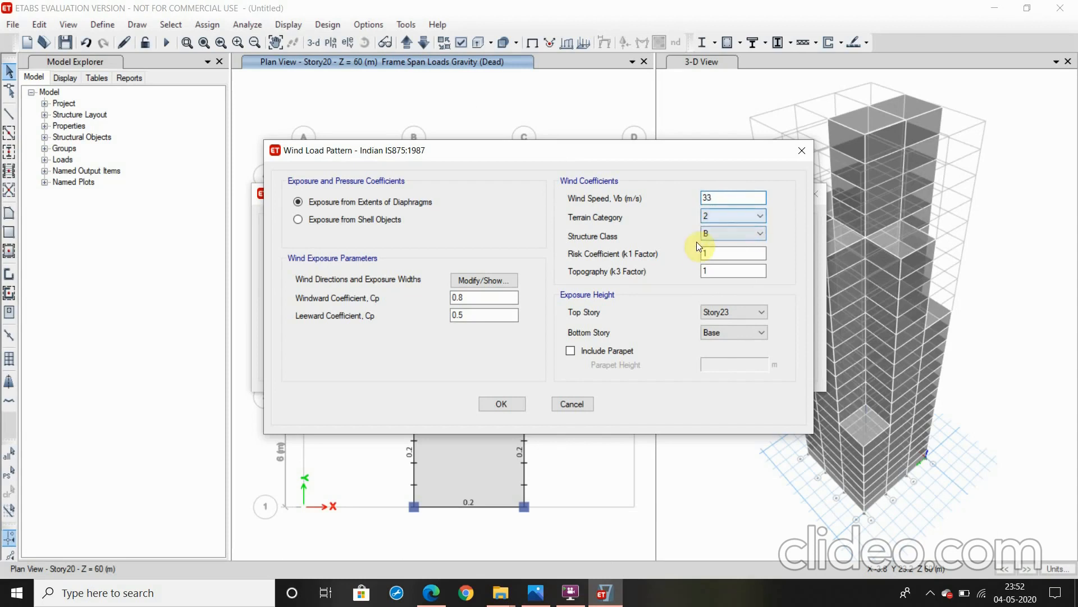
Return to the IS 875 PDF in Edge and examine the Table 2 k2 factors and the terrain category definitions under clause 5.3.2.1
left_click(536, 594)
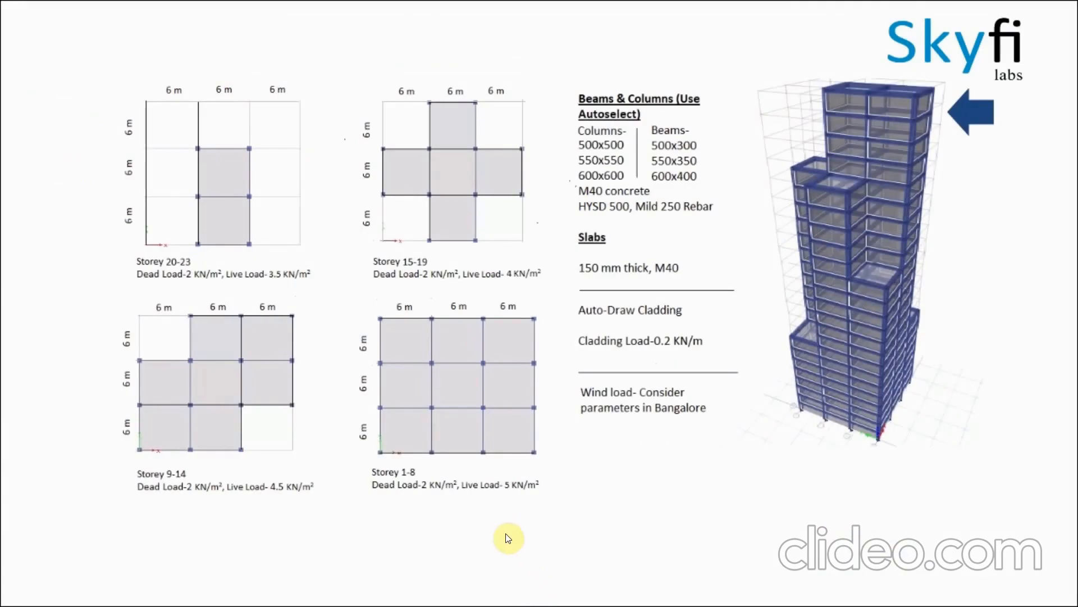
key("Escape")
left_click(432, 594)
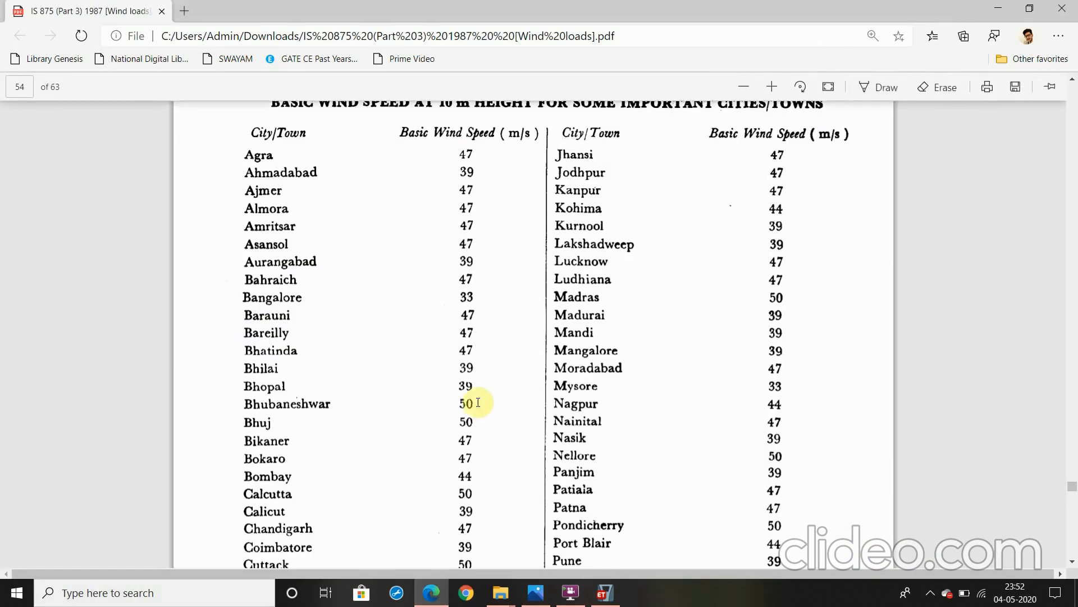
scroll(478, 402, "up", 20)
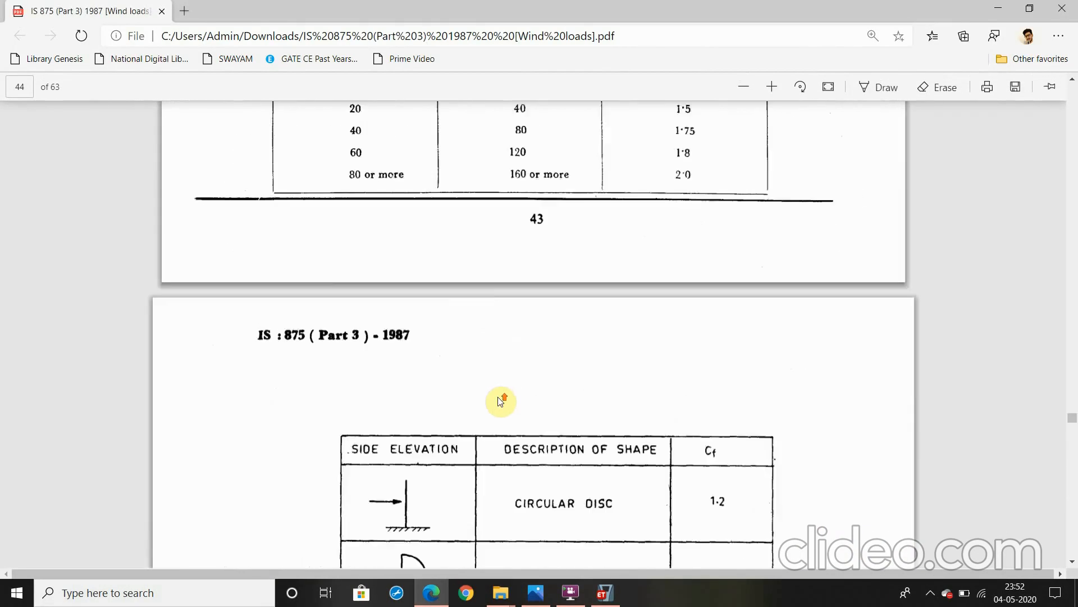
scroll(498, 398, "up", 15)
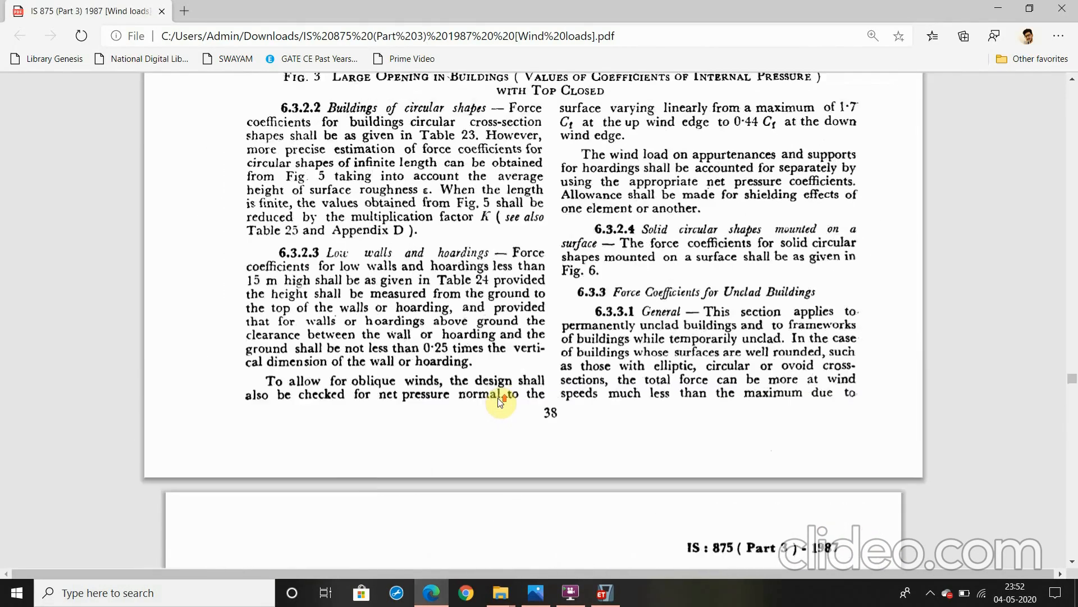
scroll(500, 401, "up", 12)
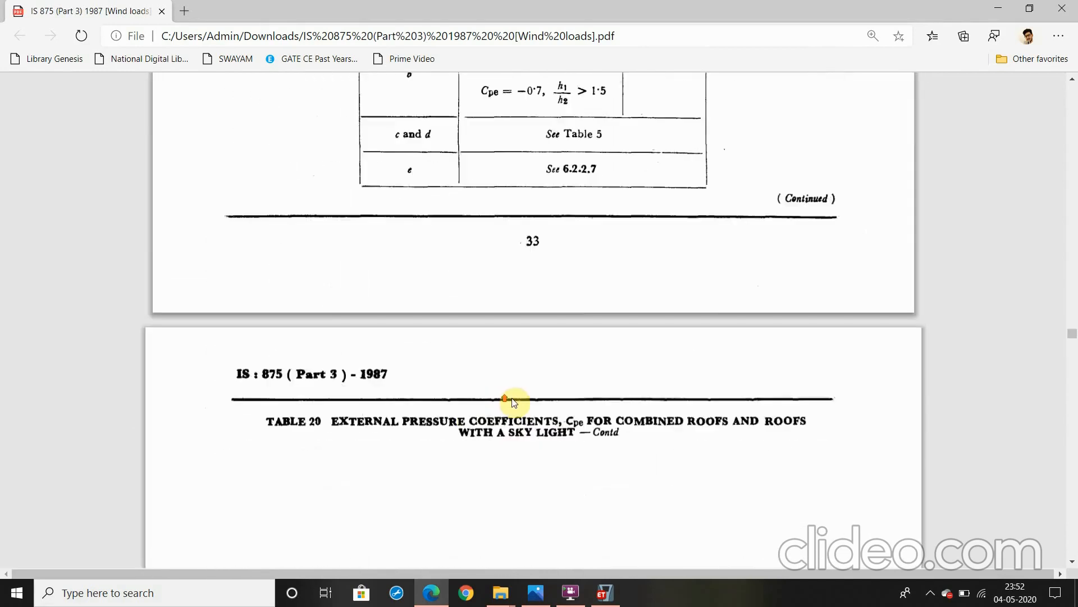
scroll(515, 402, "up", 15)
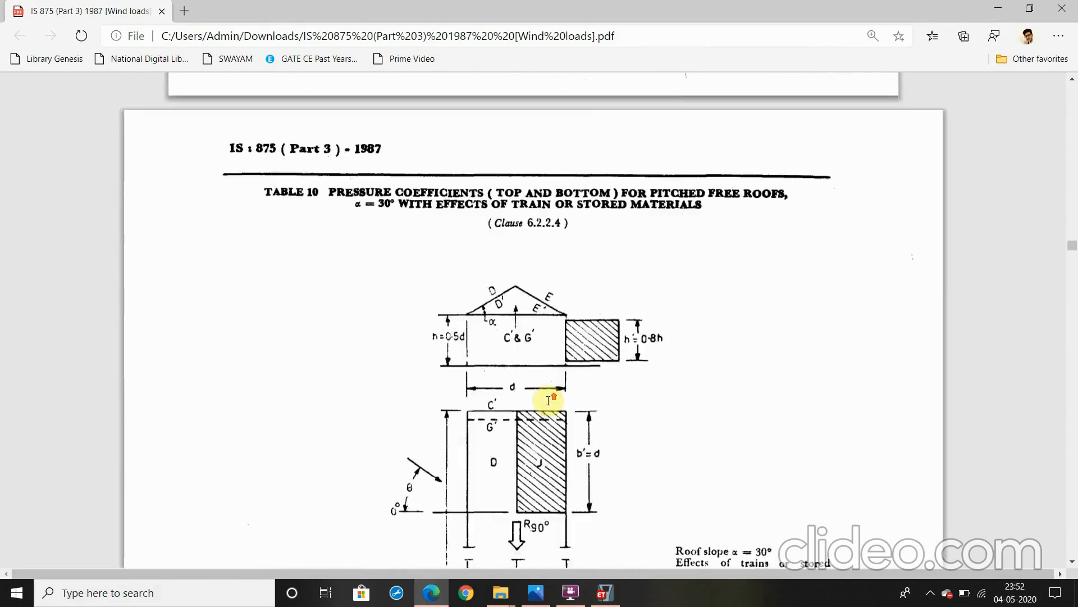
scroll(548, 399, "up", 15)
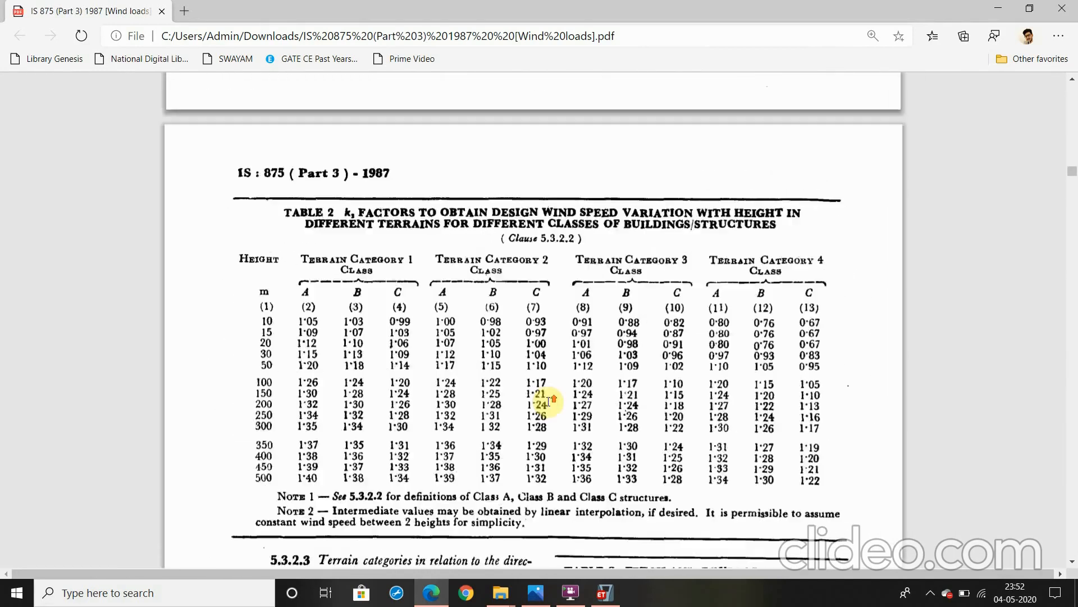
scroll(550, 400, "up", 15)
scroll(559, 401, "down", 5)
scroll(568, 401, "up", 2)
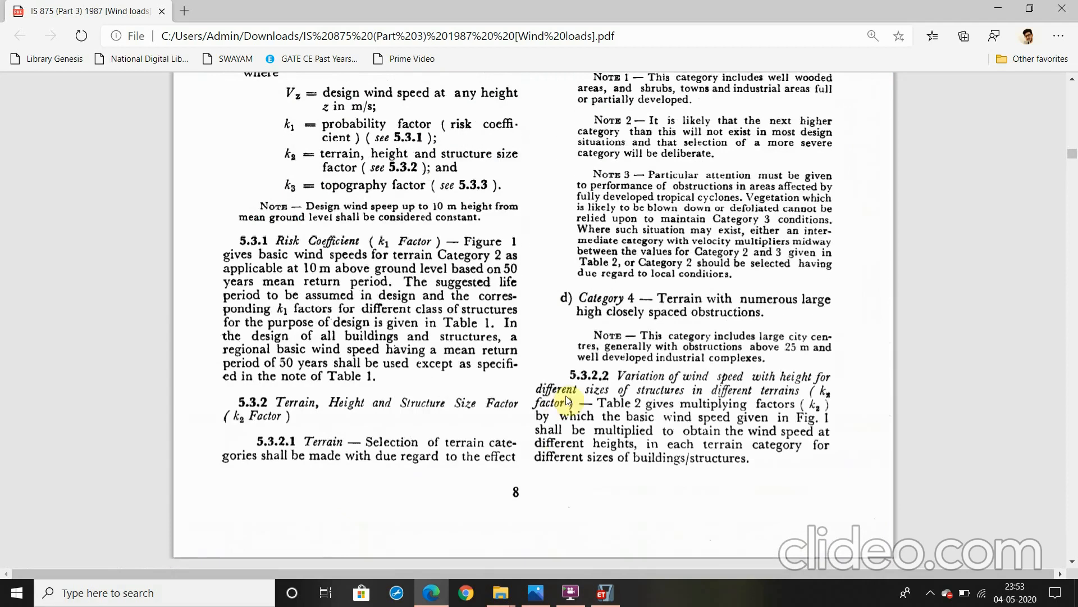
scroll(569, 401, "up", 5)
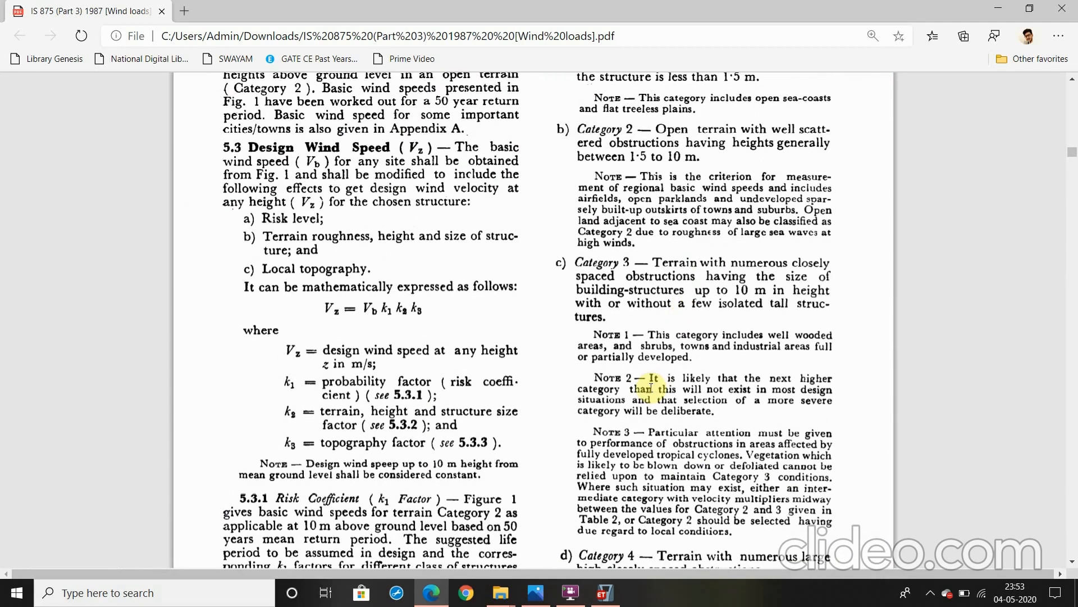
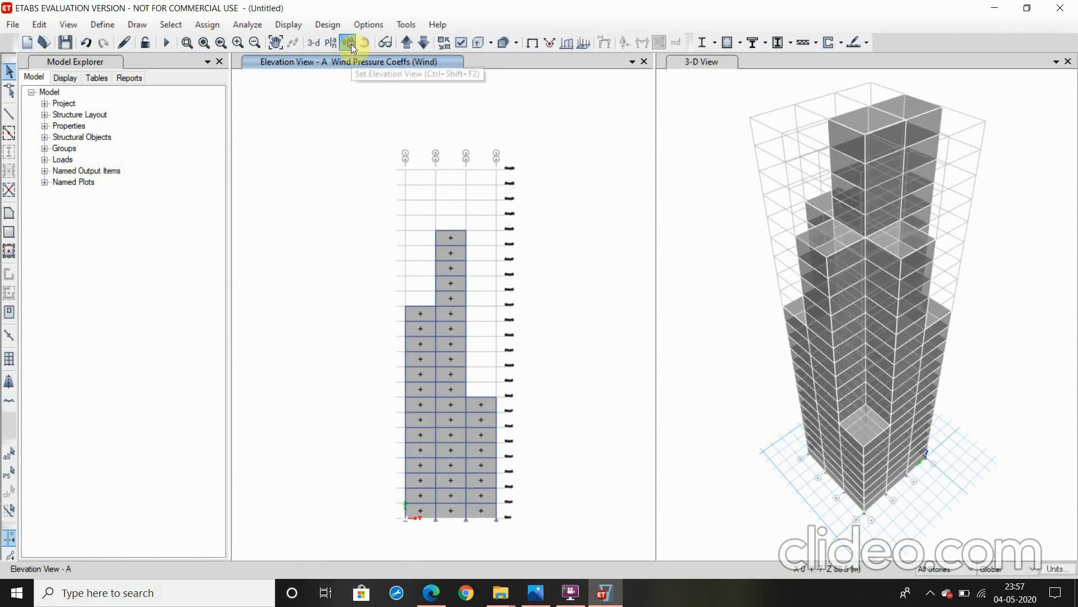
Switch the elevation view to grid line B and select all of its cladding shells
left_click(352, 44)
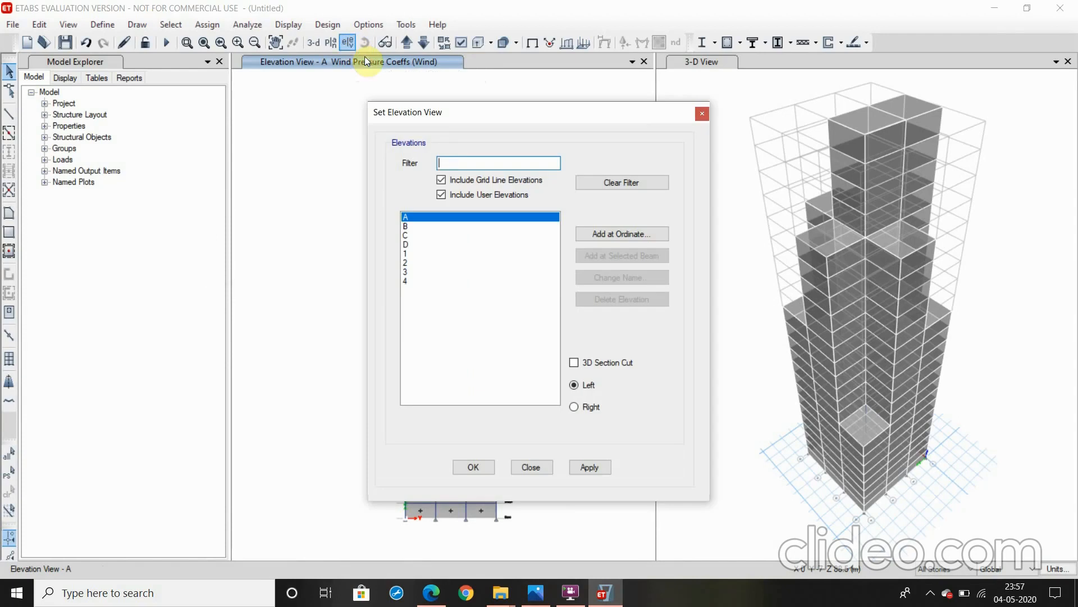
left_click(424, 226)
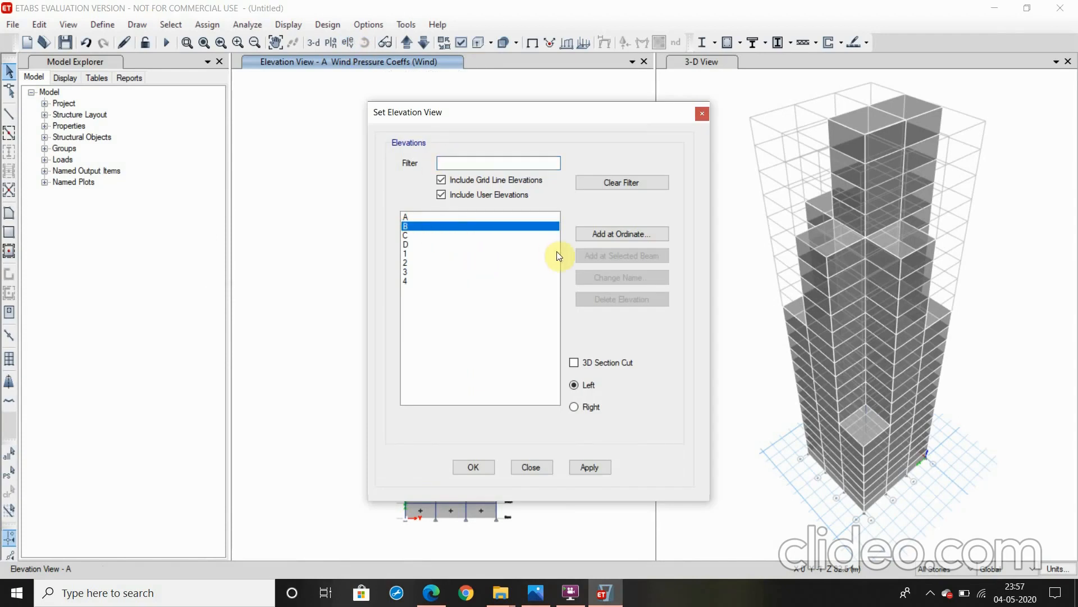
left_click(580, 466)
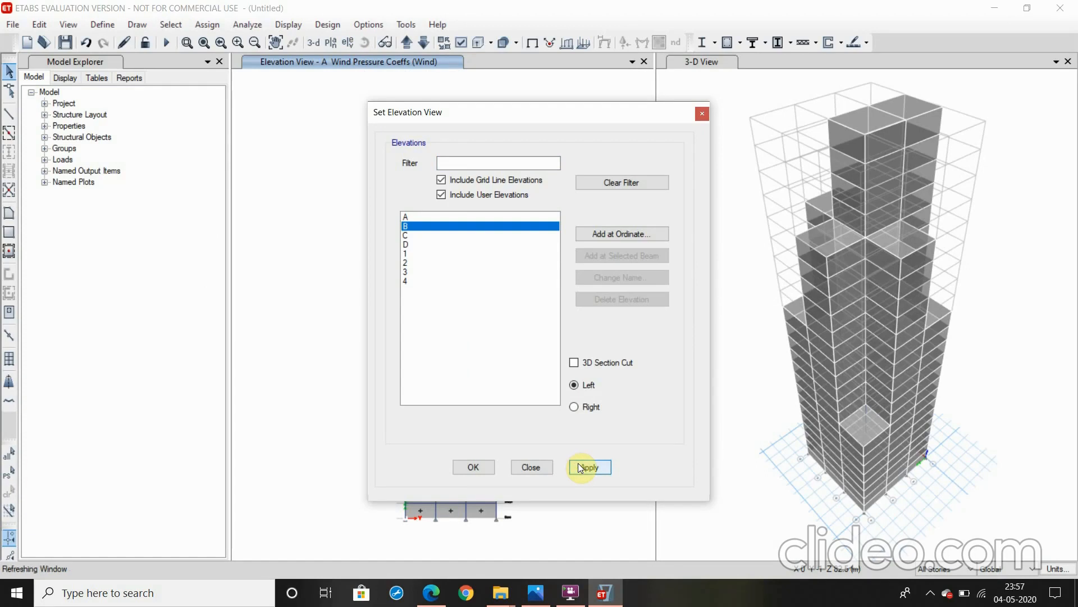
left_click(477, 467)
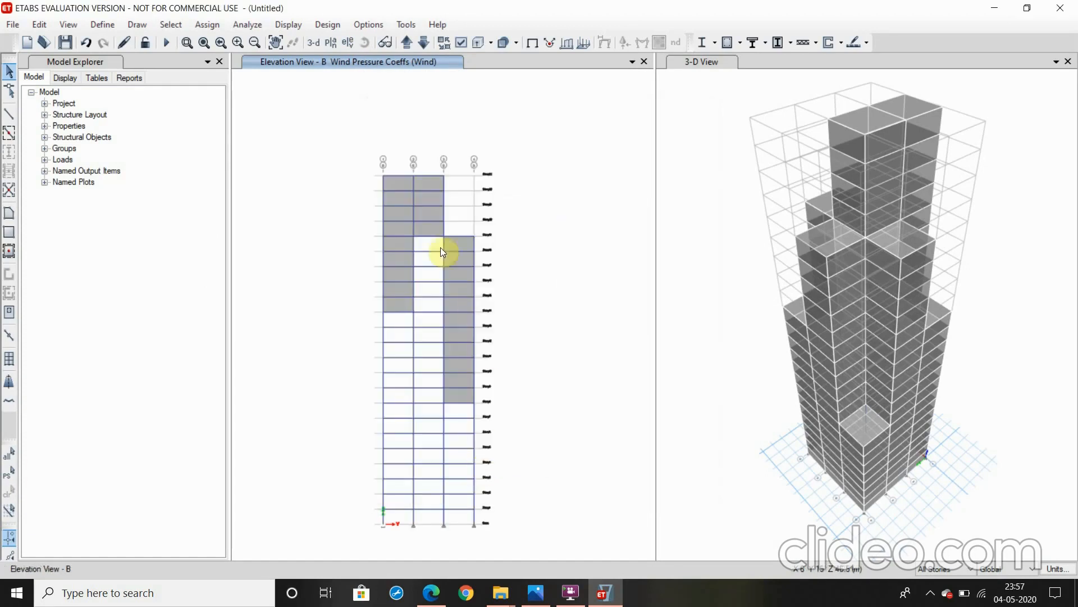
left_click(431, 228)
left_click(453, 241)
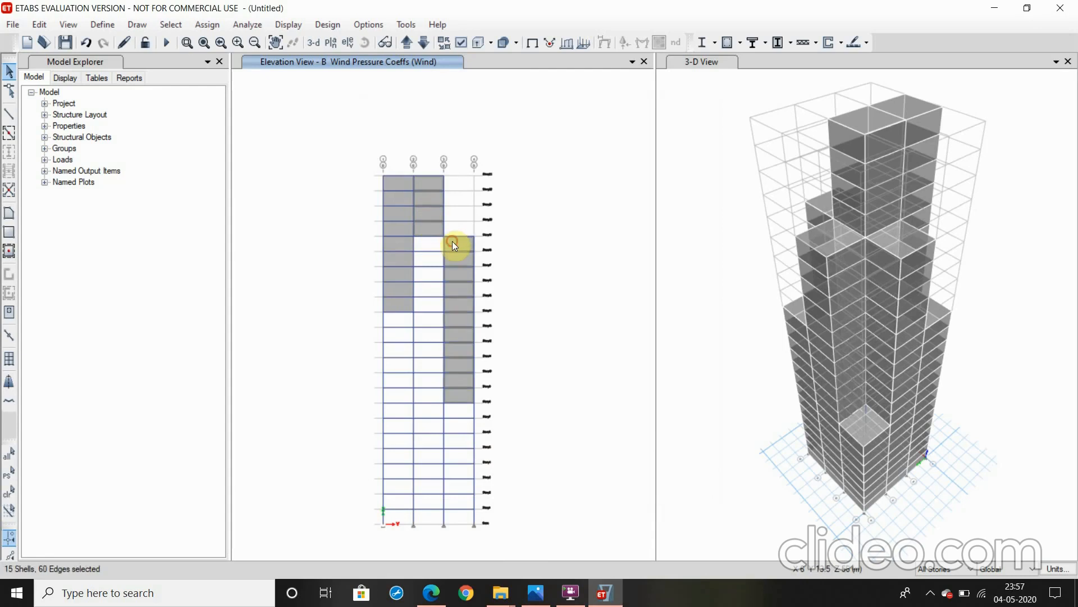
left_click(406, 244)
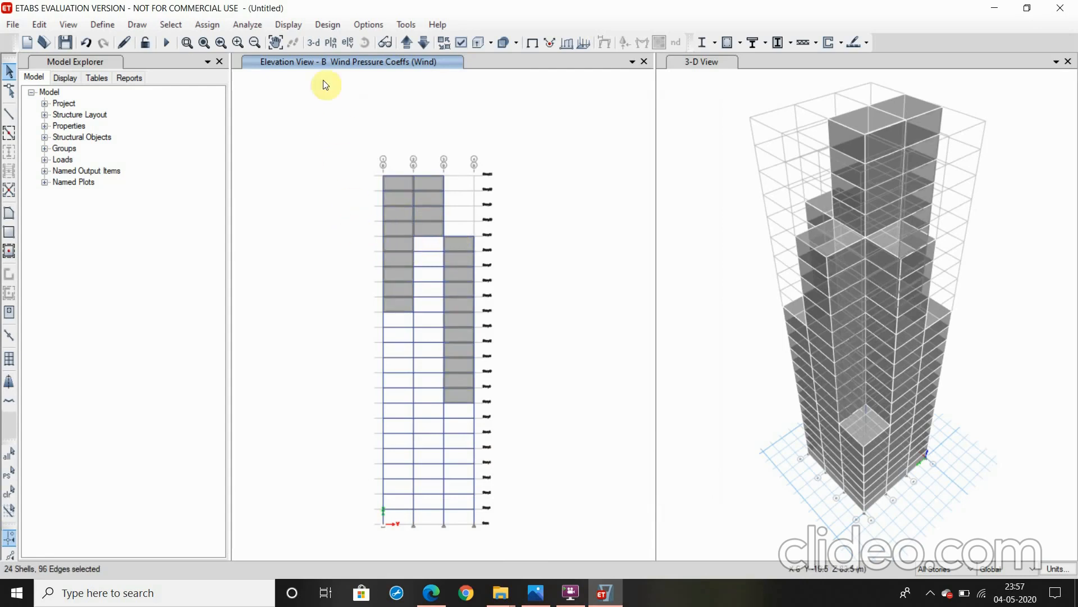
Assign the selected elevation B cladding a windward wind pressure coefficient of +0.8 for the Wind pattern, replacing existing loads
left_click(203, 27)
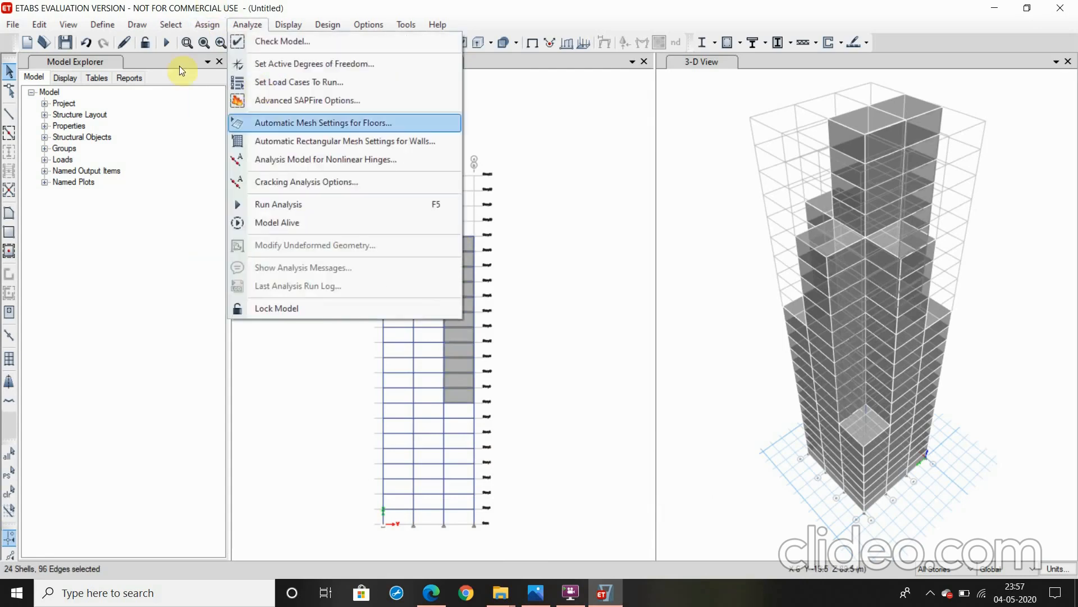
mouse_move(301, 175)
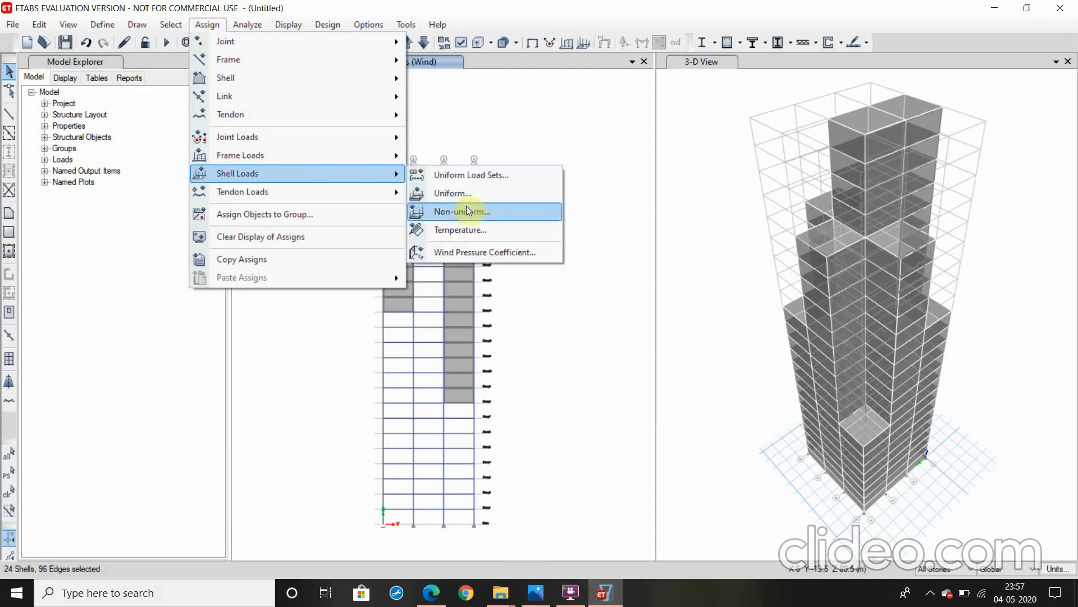
left_click(456, 251)
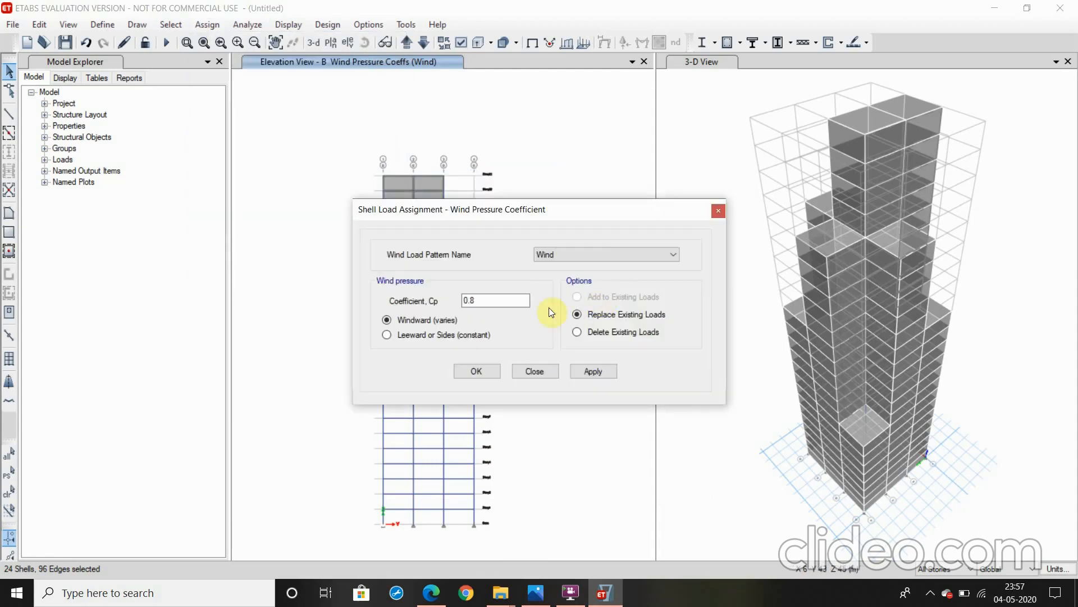
left_click(471, 300)
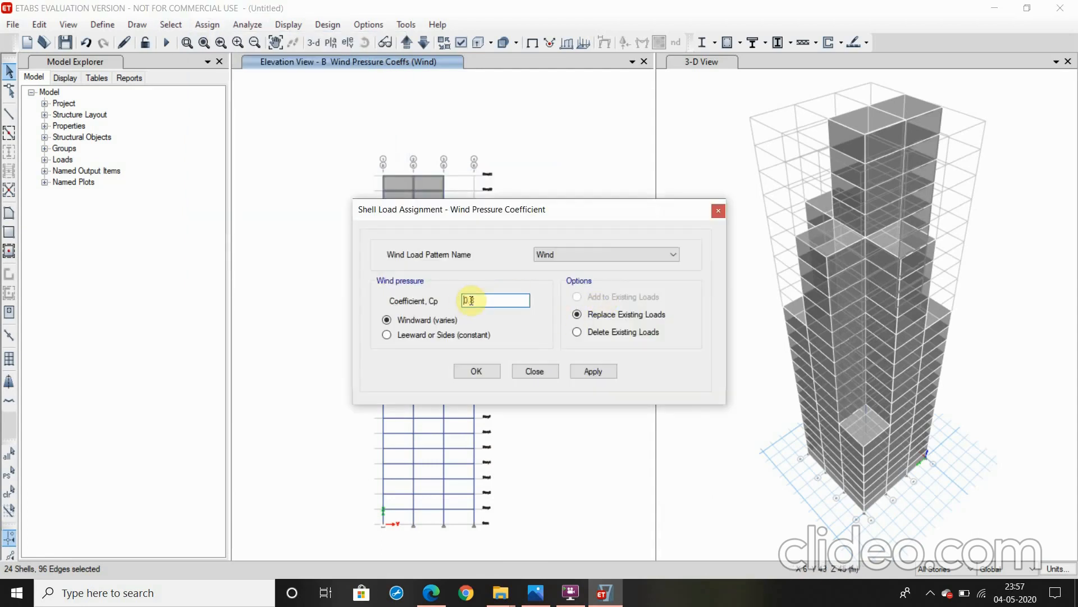
type("+")
left_click(578, 370)
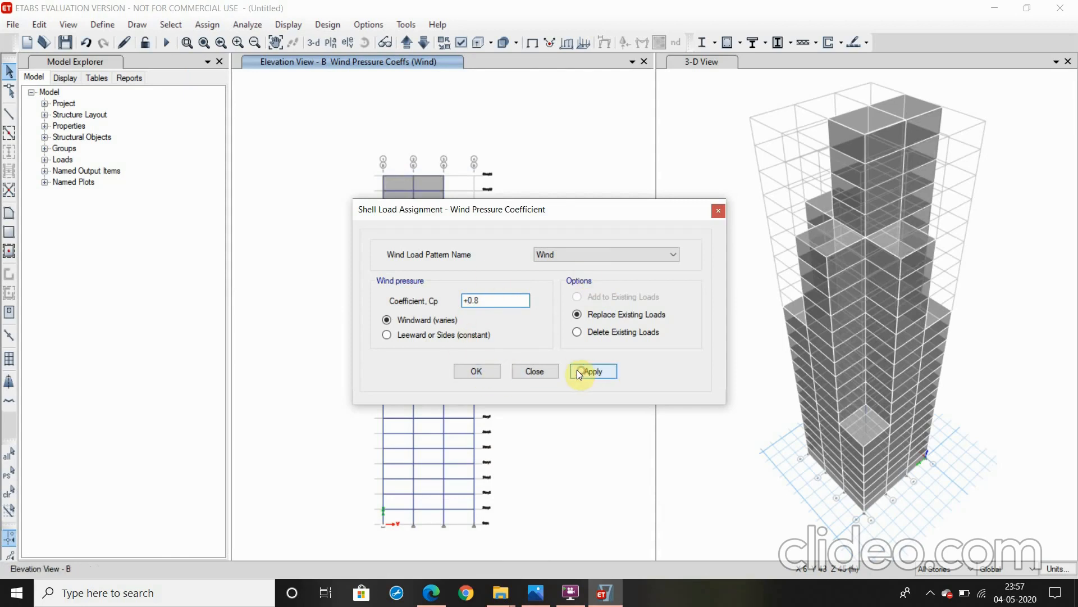
left_click(482, 371)
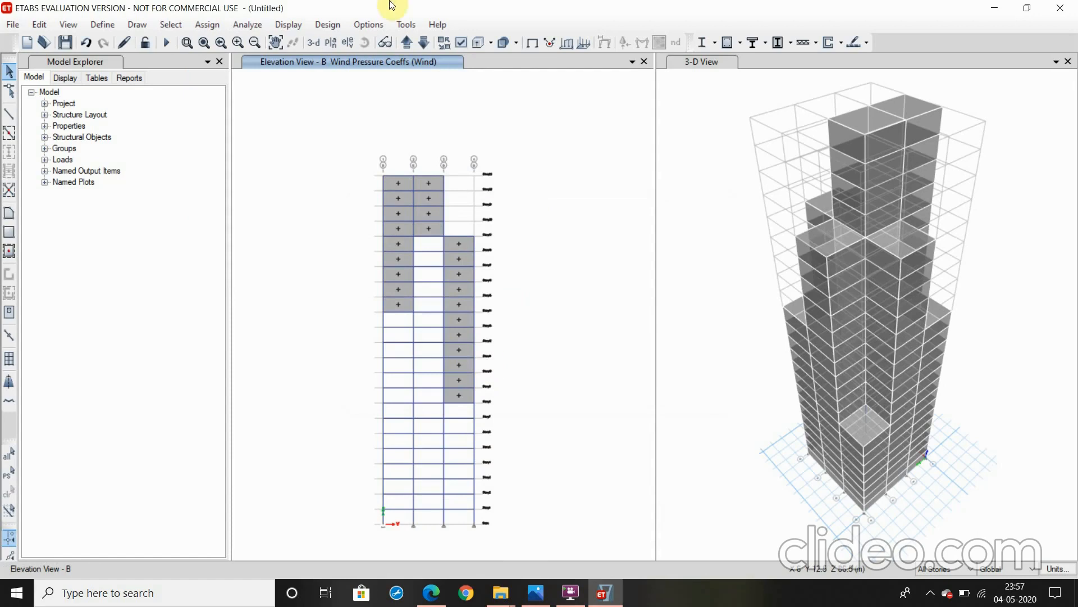
Switch the elevation view to grid line D and select all cladding shells across its three bays
left_click(349, 43)
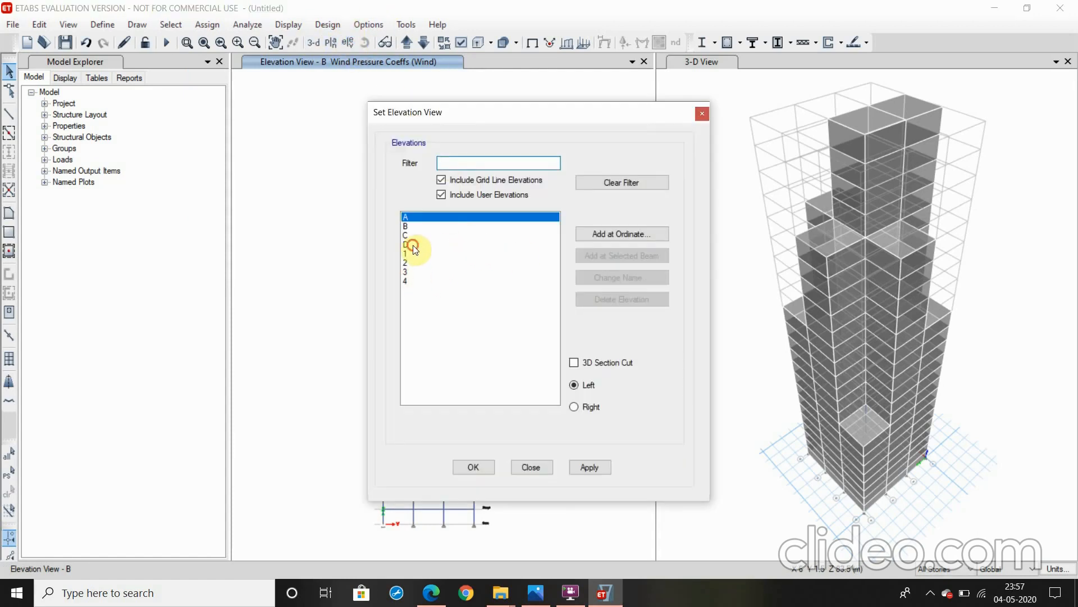
left_click(413, 245)
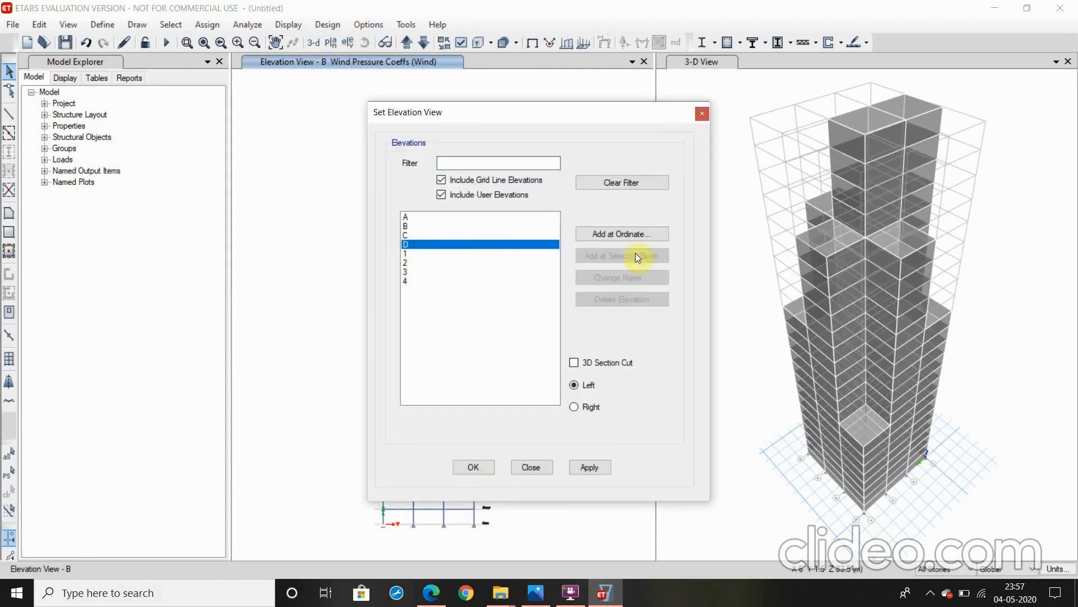
left_click(588, 470)
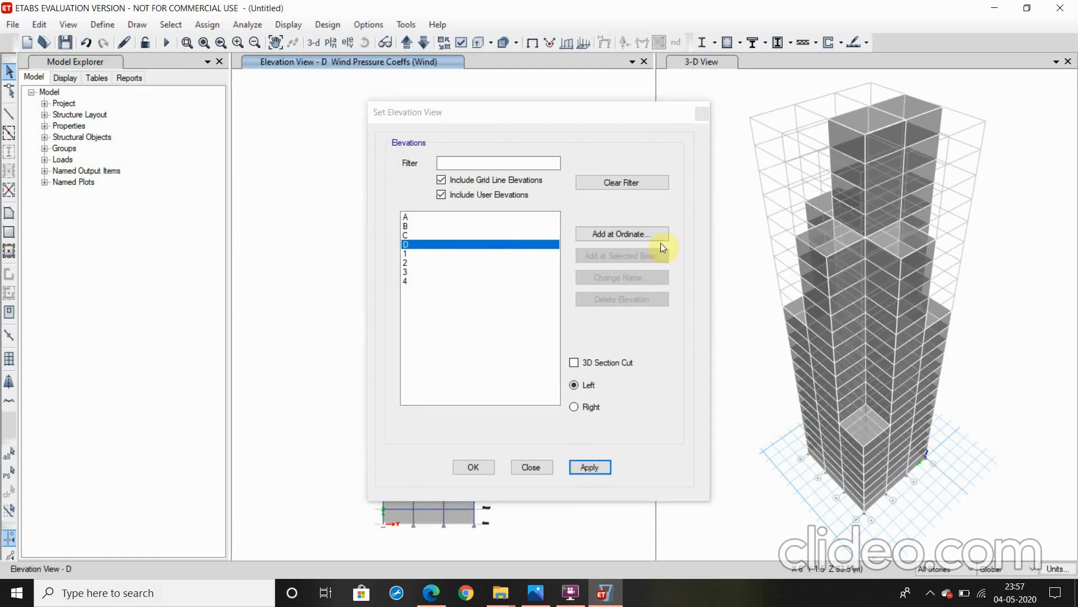
left_click(470, 466)
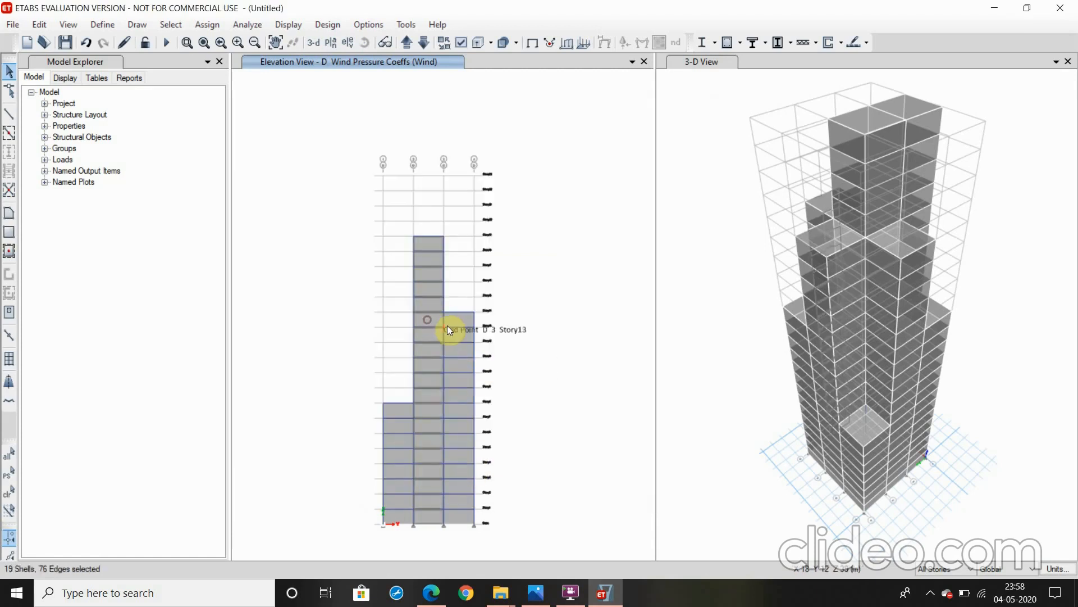
left_click(447, 326)
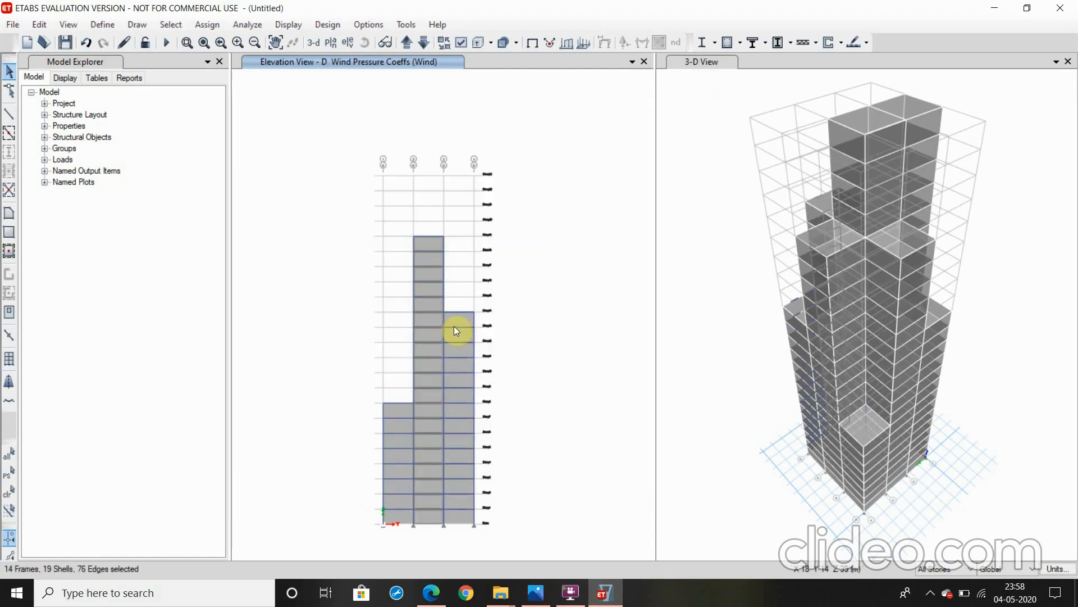
left_click(454, 325)
left_click(454, 320)
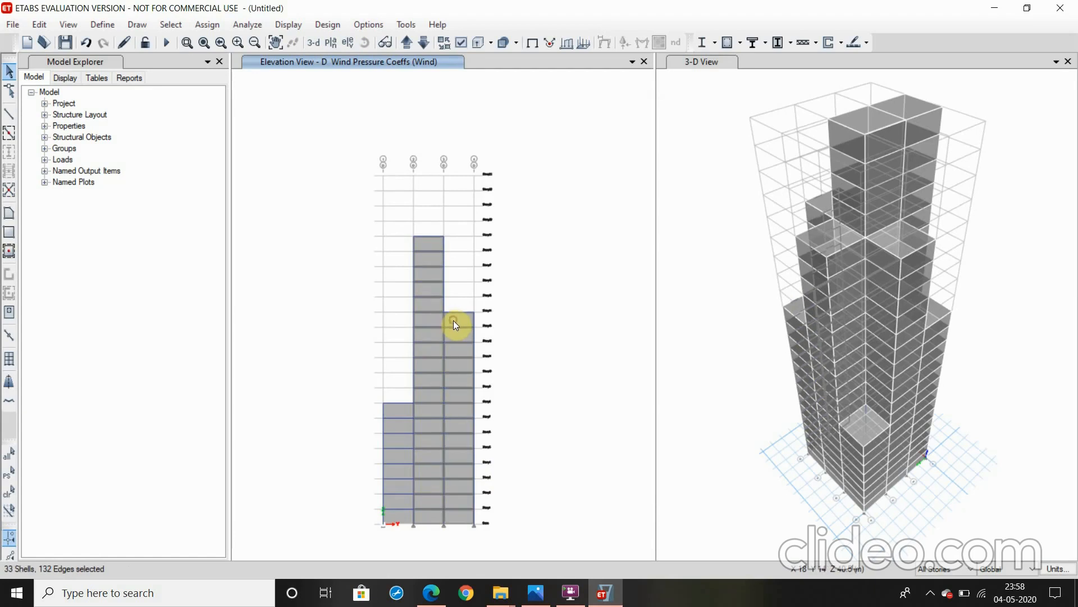
left_click(396, 414)
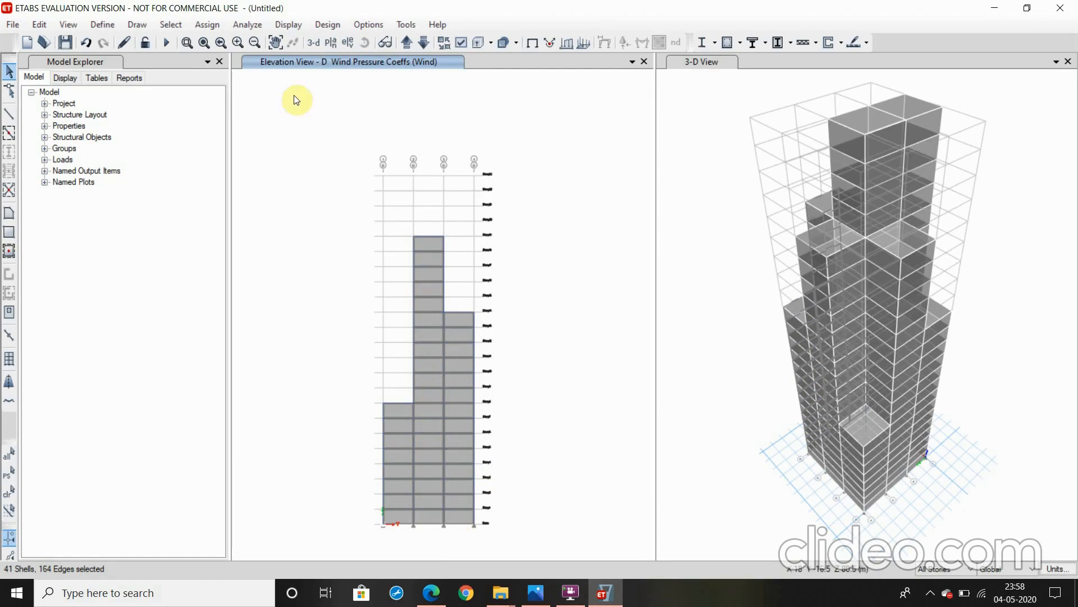
Switch to the IS 875 (Part 3) 1987 PDF in Edge and examine the Table 4 external pressure coefficients for rectangular building walls
left_click(432, 592)
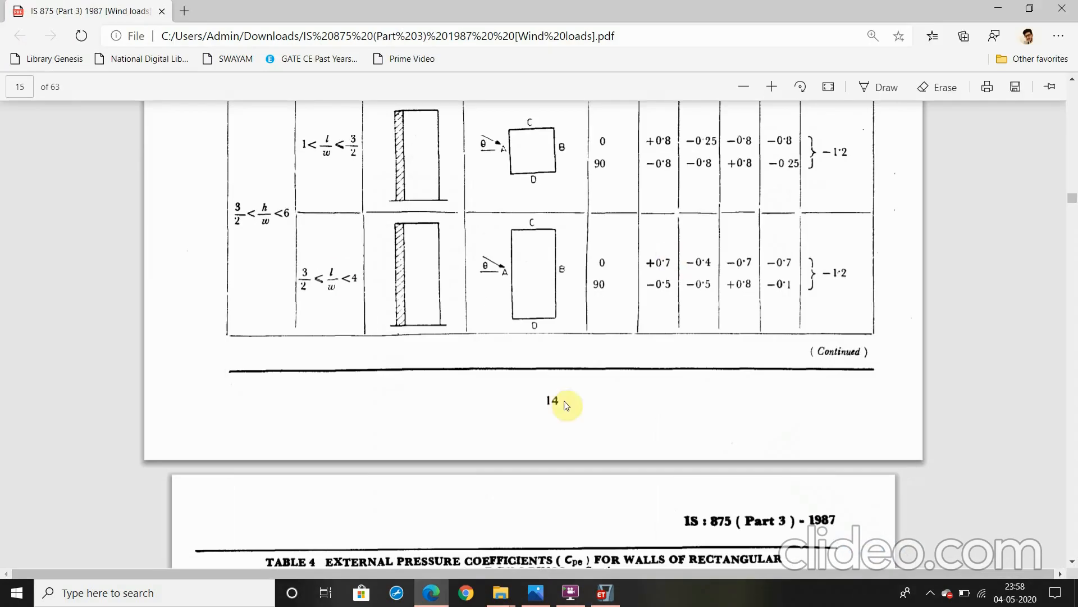
scroll(681, 174, "up", 1)
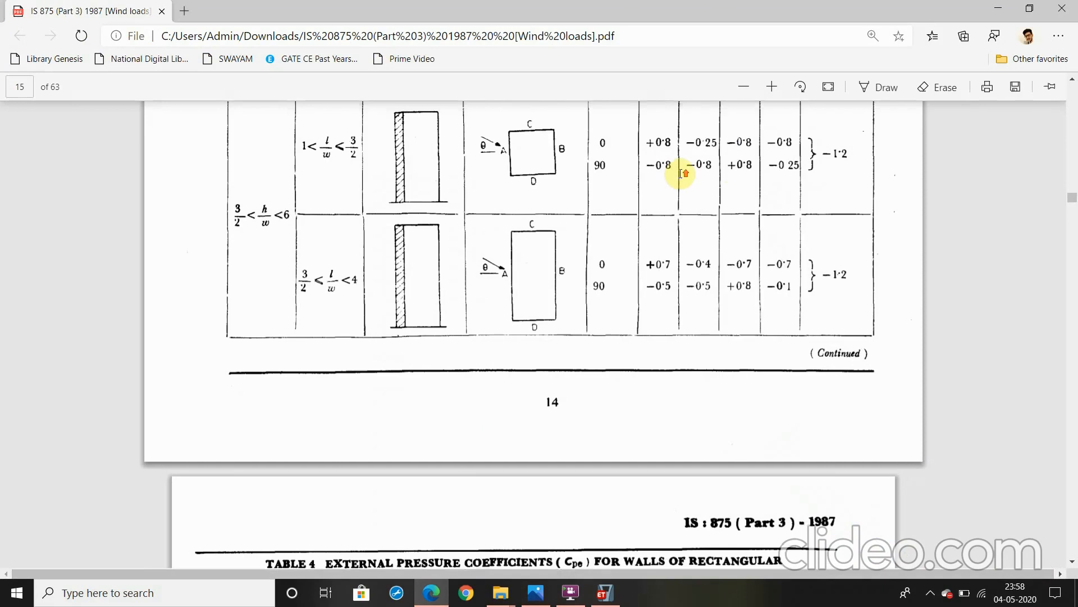
scroll(681, 174, "up", 15)
scroll(667, 189, "down", 10)
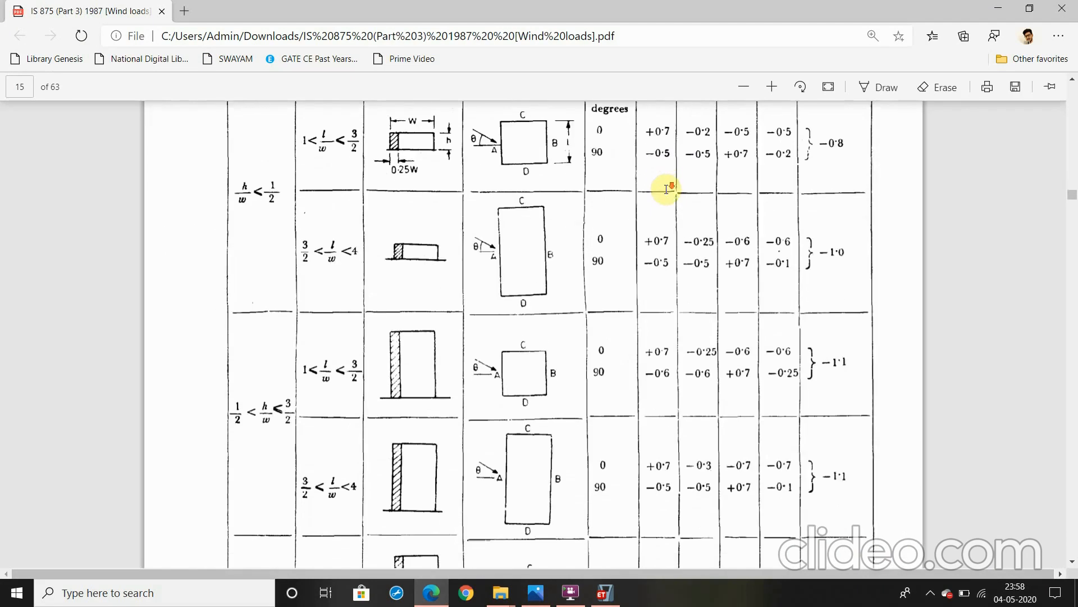
scroll(667, 189, "down", 9)
scroll(600, 169, "up", 1)
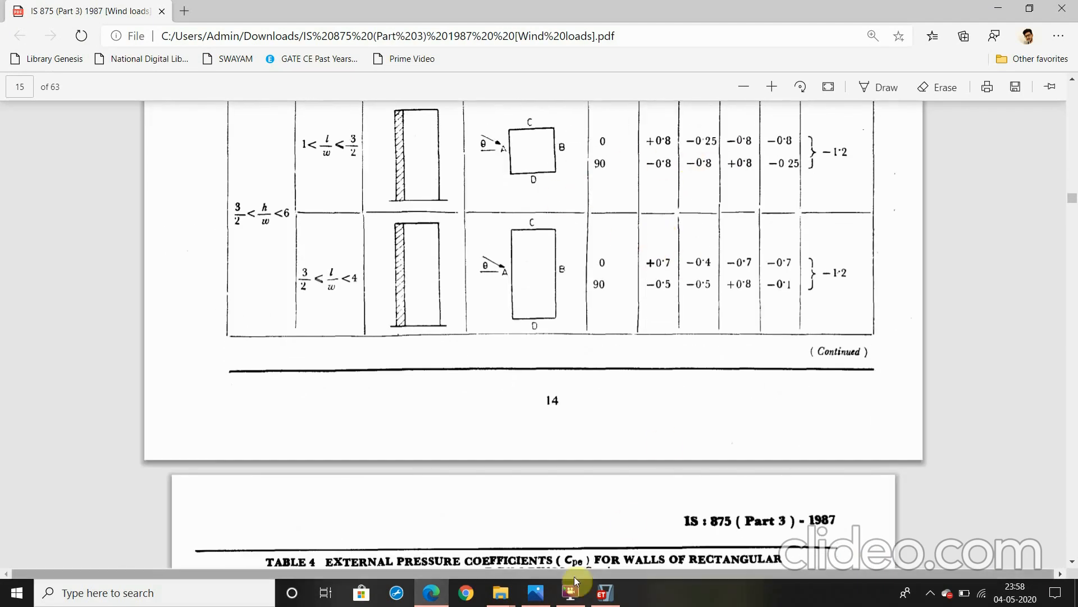
Switch back to ETABS and assign the selected elevation D cladding a leeward (constant) Wind pressure coefficient of -0.25
left_click(605, 591)
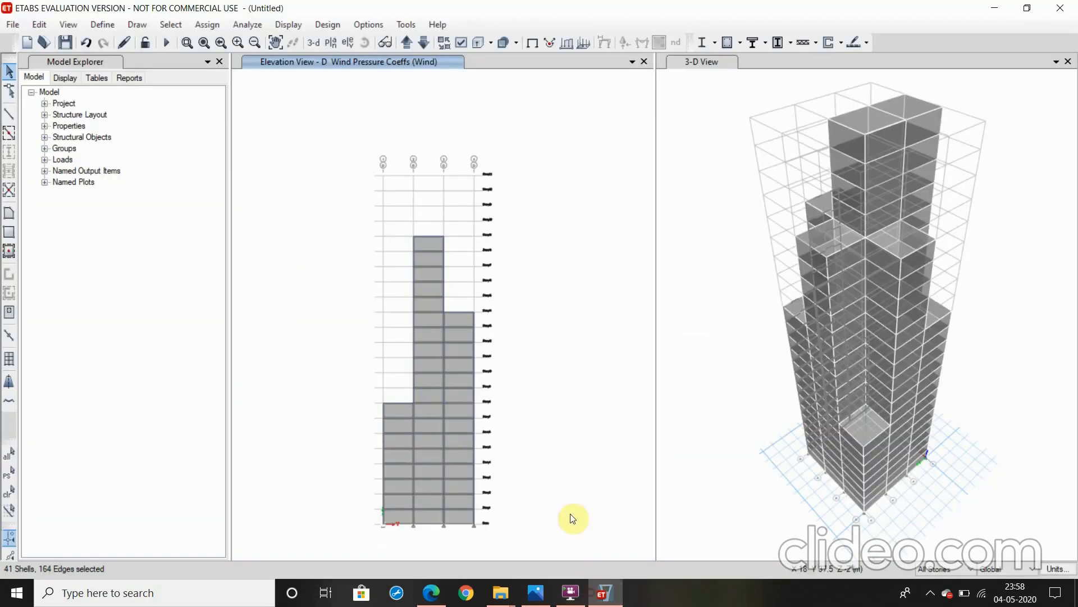
left_click(212, 24)
left_click(217, 26)
left_click(204, 24)
left_click(204, 23)
left_click(209, 25)
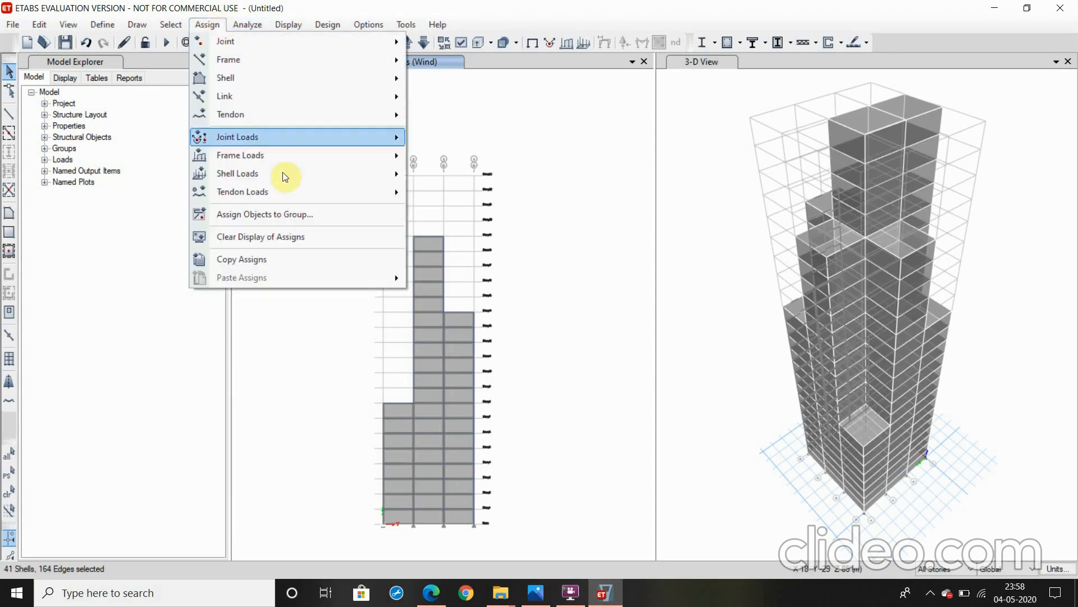
mouse_move(331, 176)
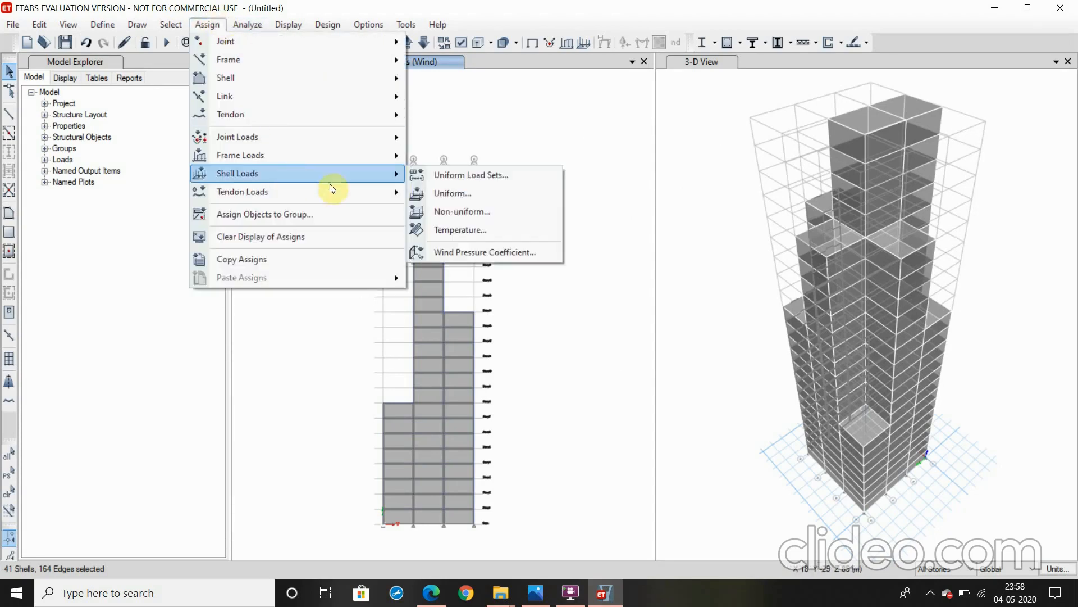
left_click(477, 254)
left_click_drag(511, 298, 454, 300)
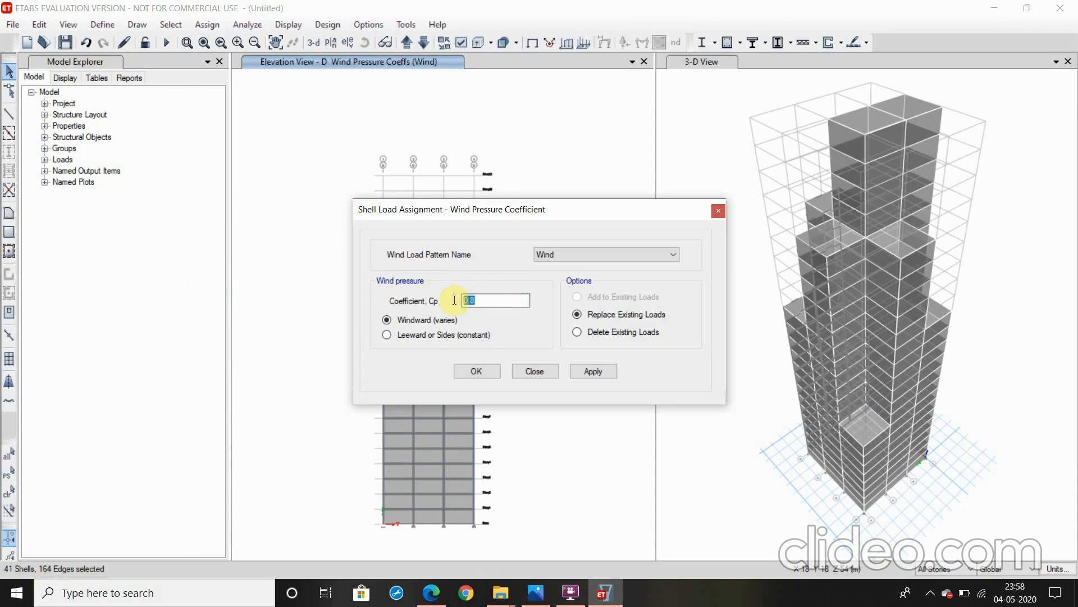
type("-")
left_click(419, 338)
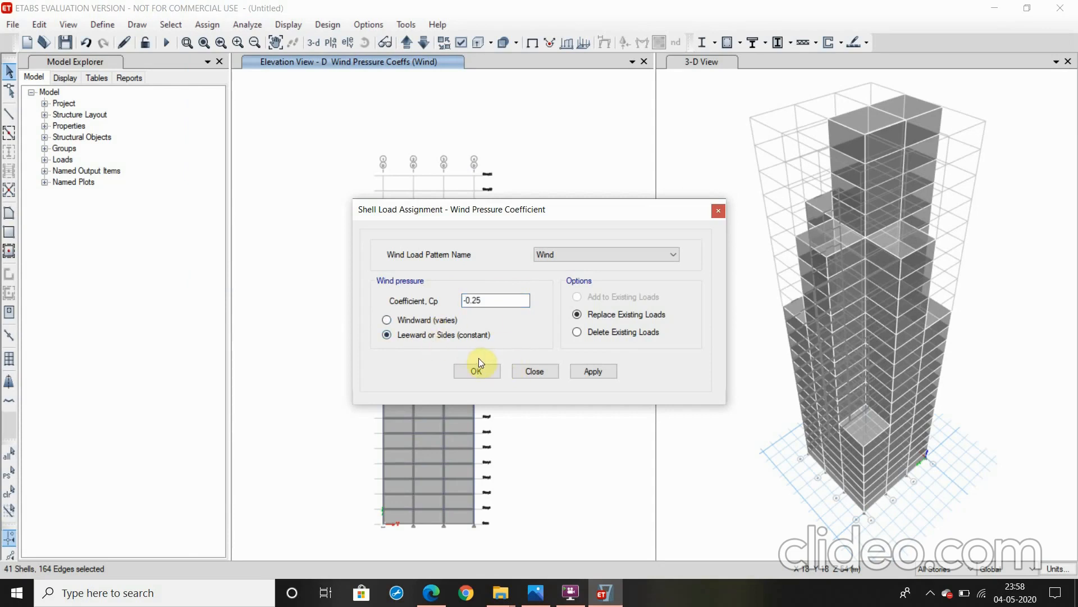
left_click(582, 369)
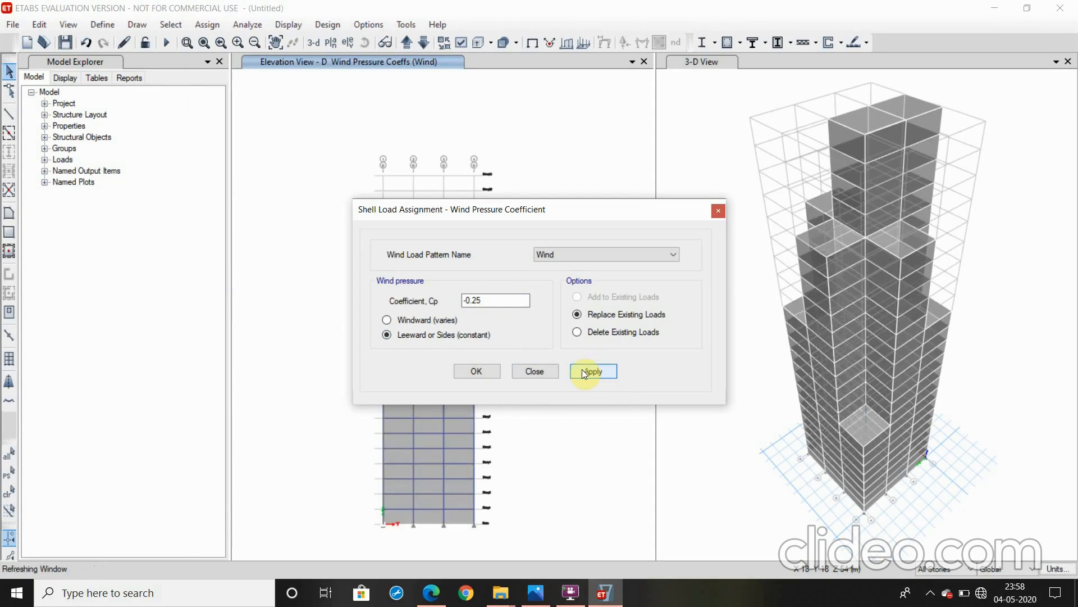
left_click(481, 376)
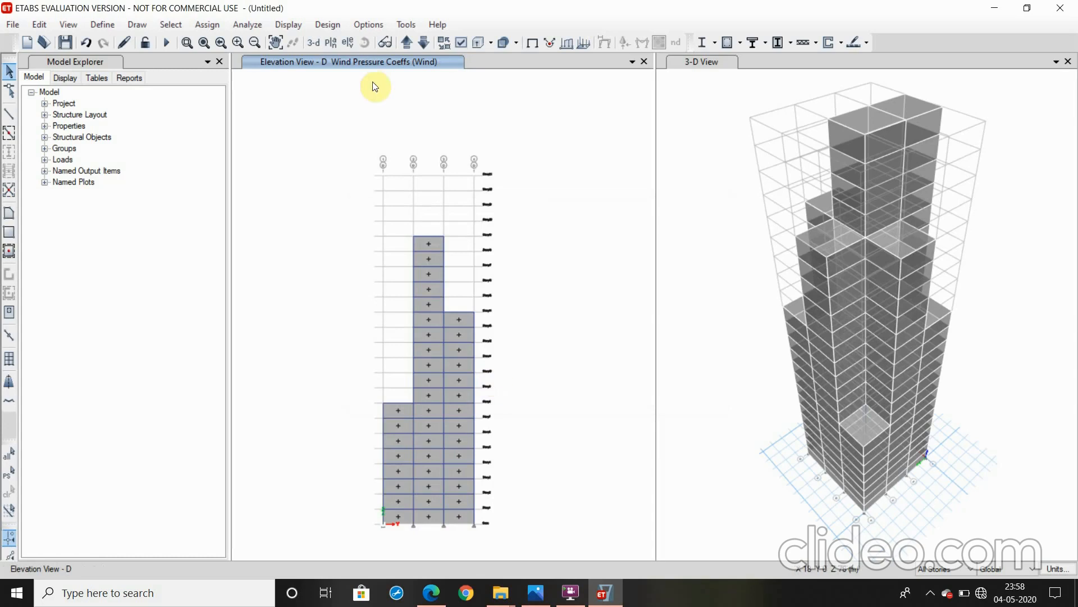
Switch the elevation view to grid line C and select all of its cladding shells
left_click(347, 45)
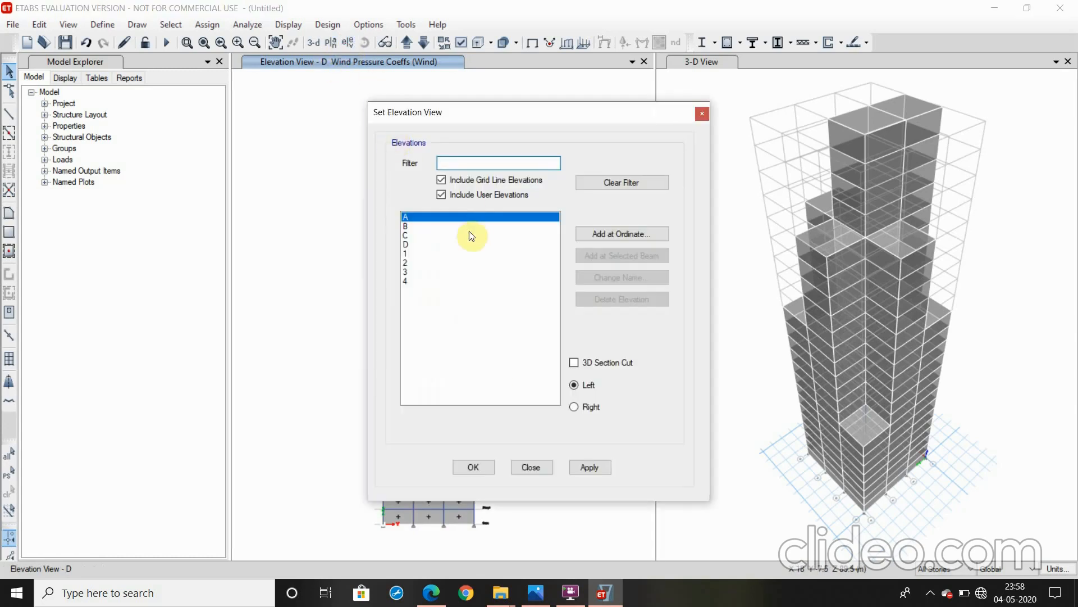
left_click(413, 235)
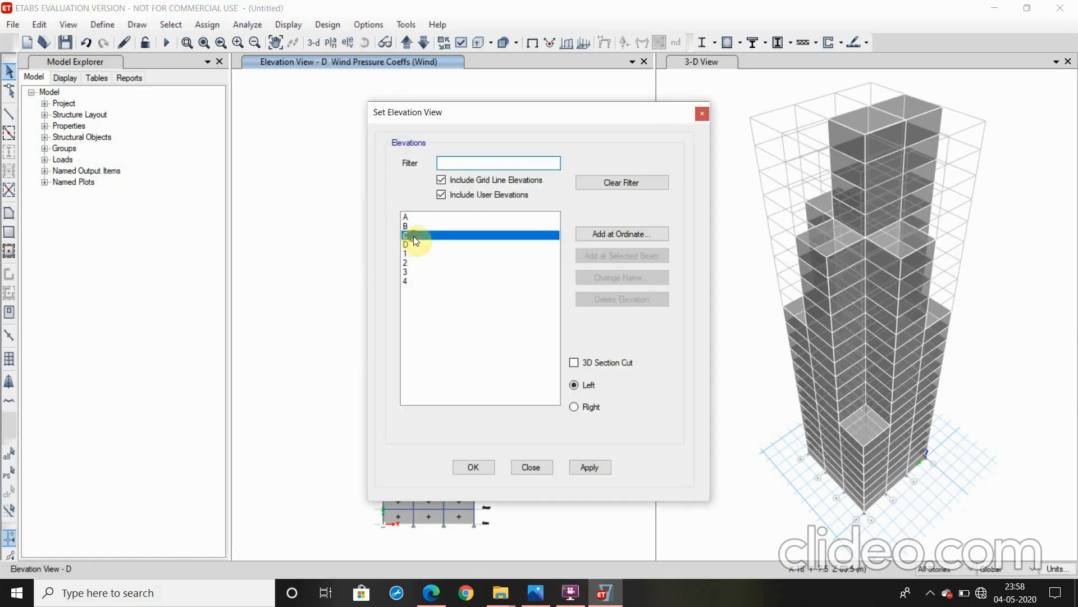
left_click(578, 466)
left_click(477, 468)
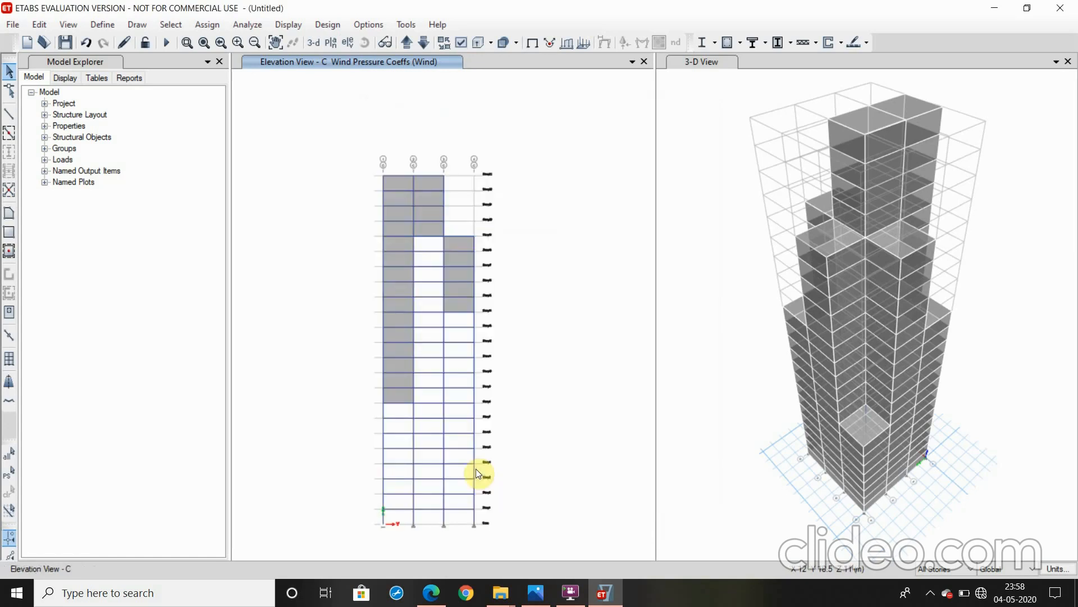
left_click(466, 240)
left_click(429, 231)
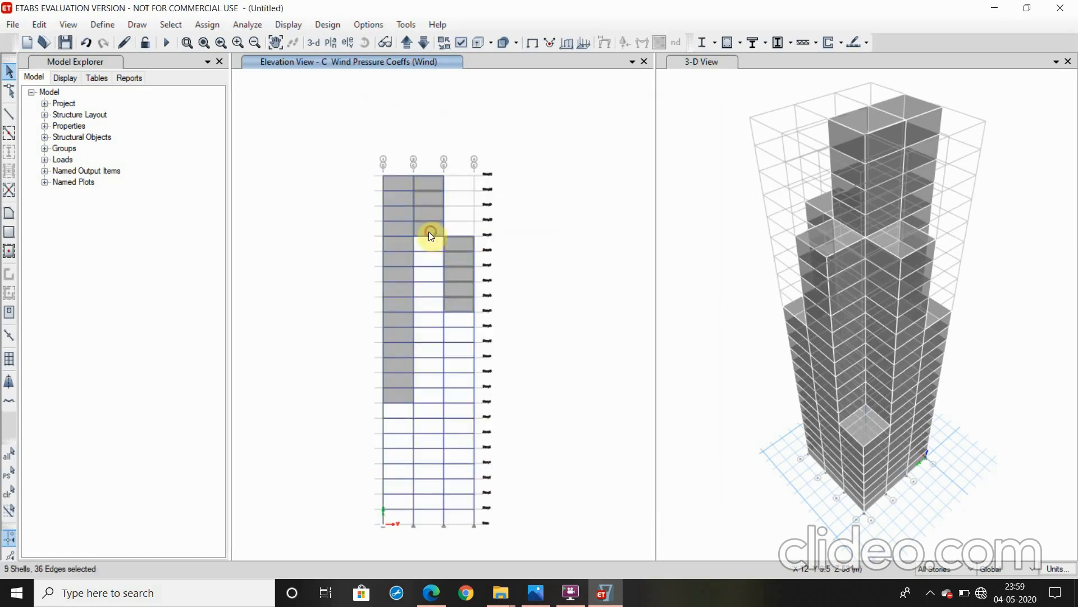
left_click(404, 232)
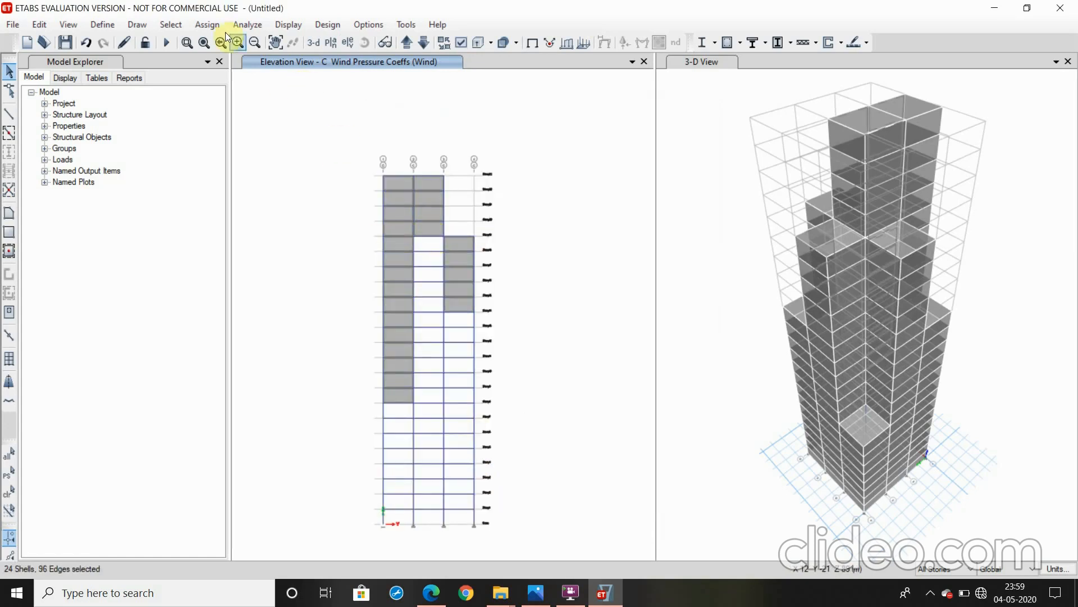
Assign the selected elevation C cladding a leeward (constant) Wind pressure coefficient of -0.25, replacing existing loads
left_click(195, 25)
mouse_move(272, 173)
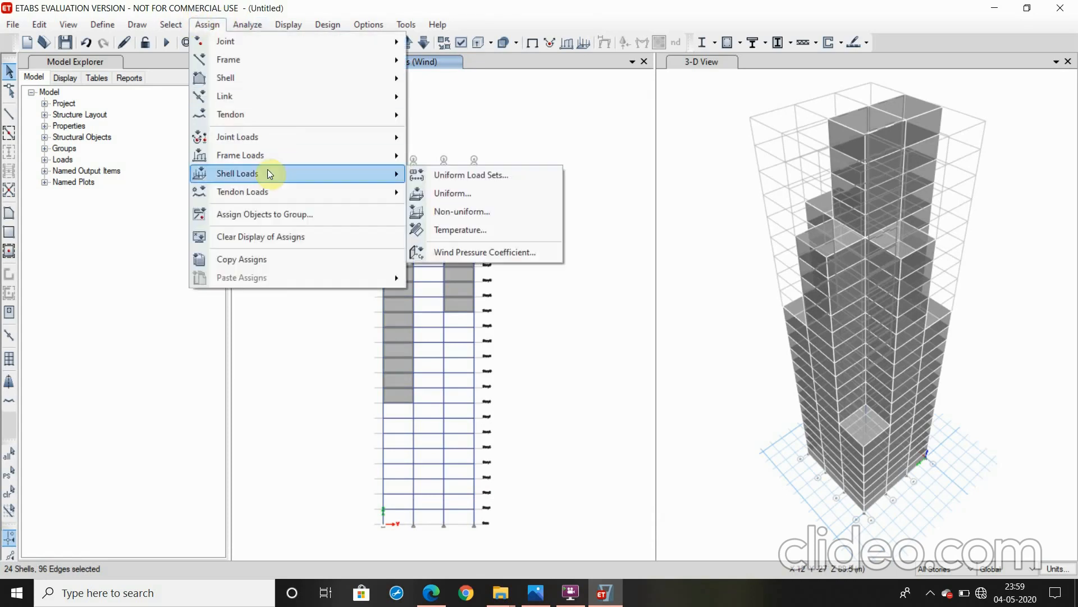
left_click(486, 251)
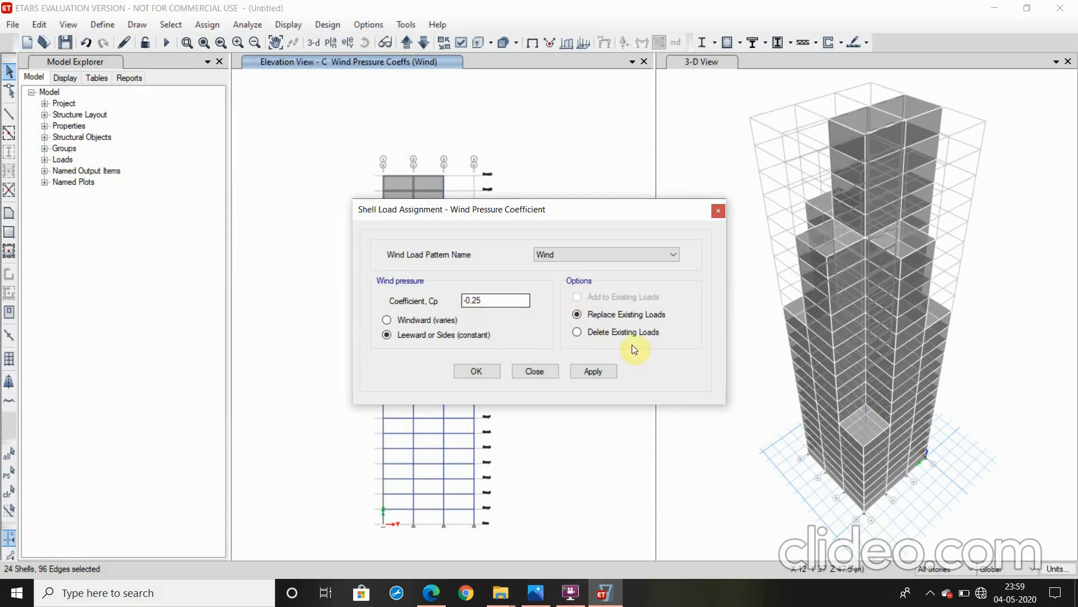
left_click(581, 372)
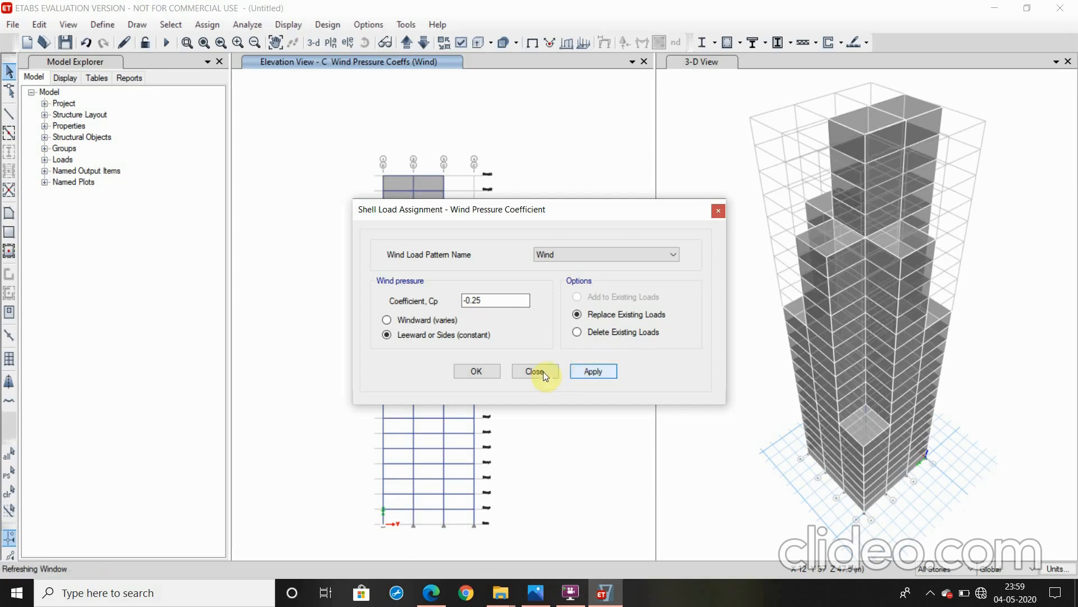
left_click(472, 373)
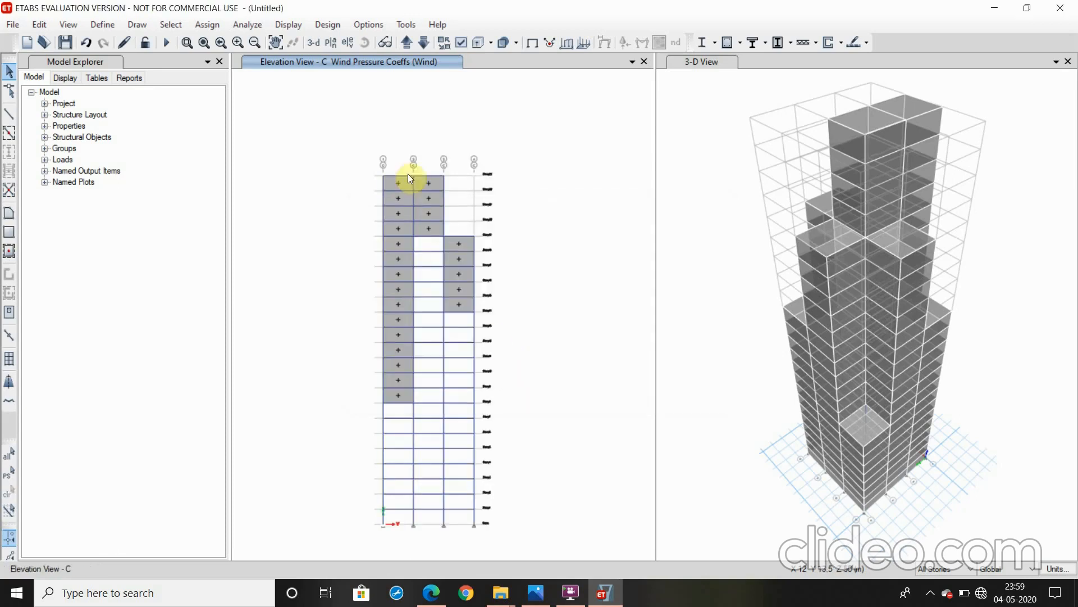
Switch the elevation view to grid line 1 and select all cladding shells across its three bays
left_click(339, 43)
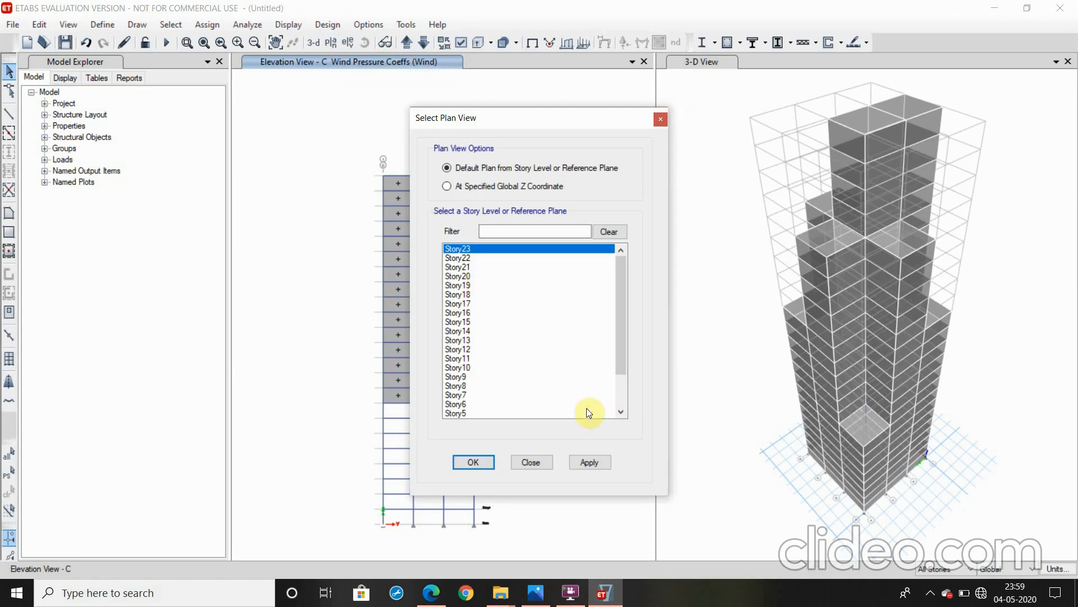
left_click(546, 462)
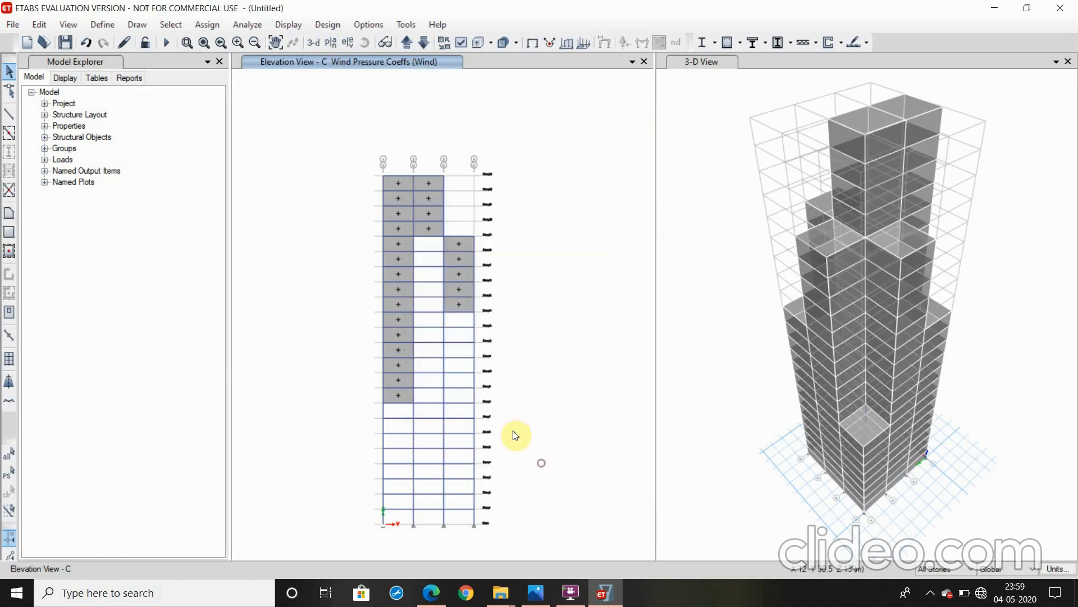
left_click(348, 43)
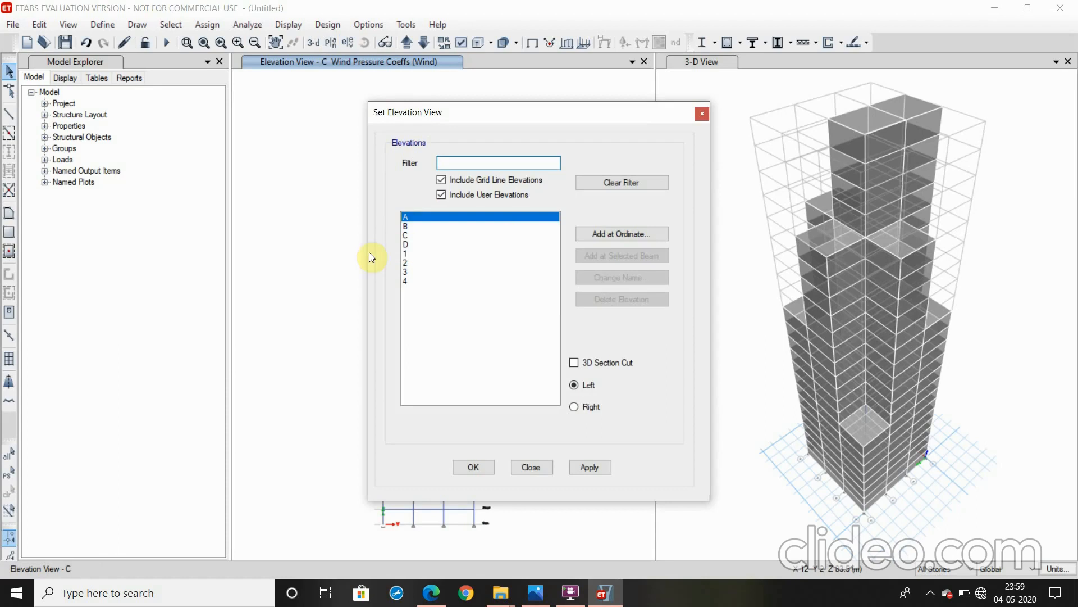
left_click(424, 254)
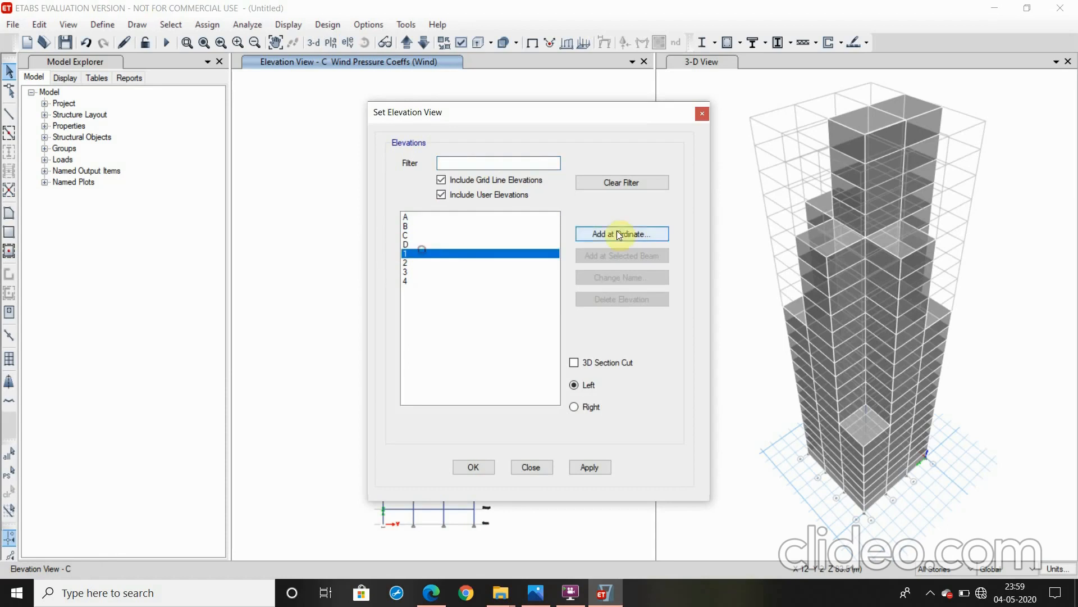
left_click(572, 469)
left_click(474, 467)
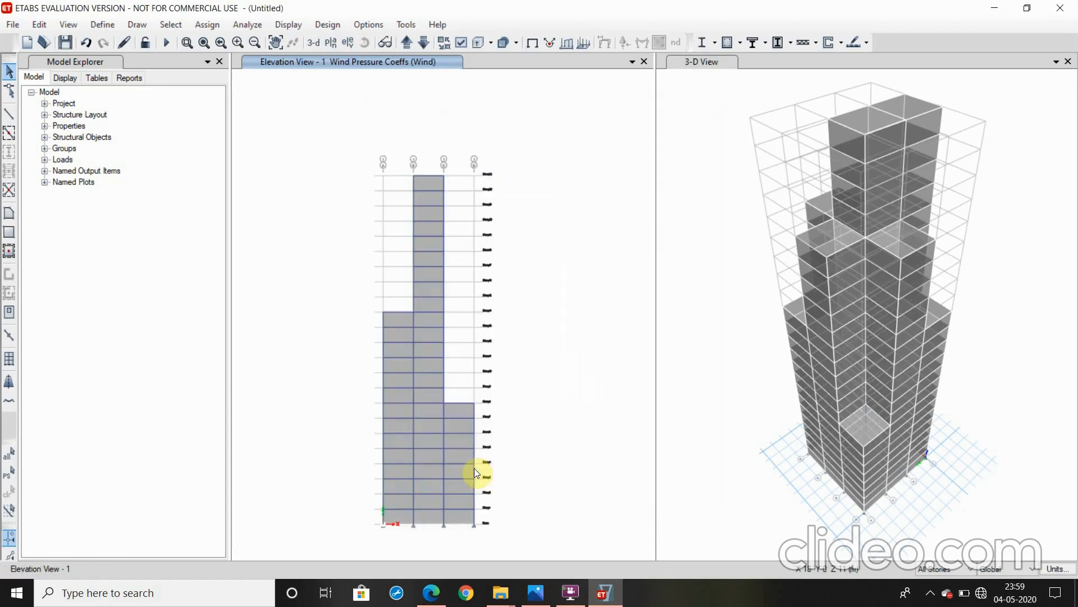
left_click(428, 407)
left_click(450, 411)
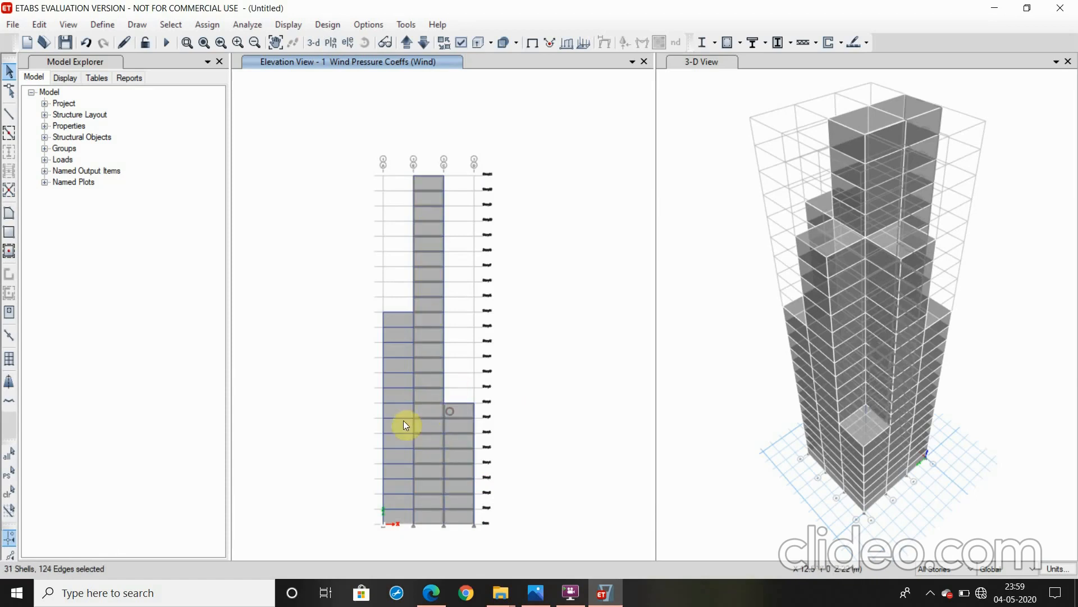
left_click(401, 409)
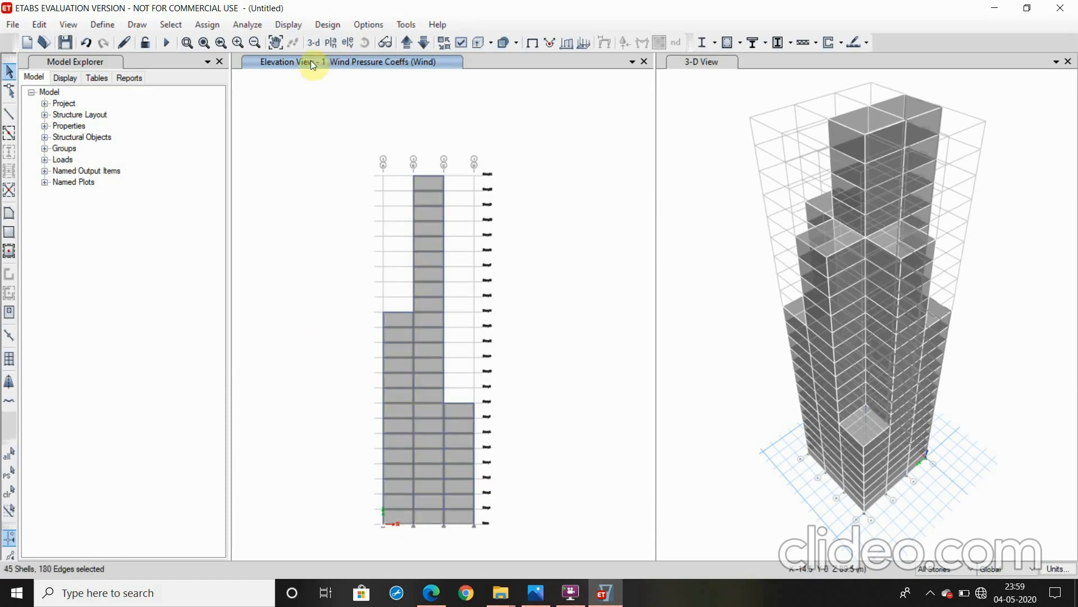
Check the side-wall coefficients in the IS 875 PDF and assign the selected elevation 1 cladding a constant Wind pressure coefficient of -0.8
left_click(209, 24)
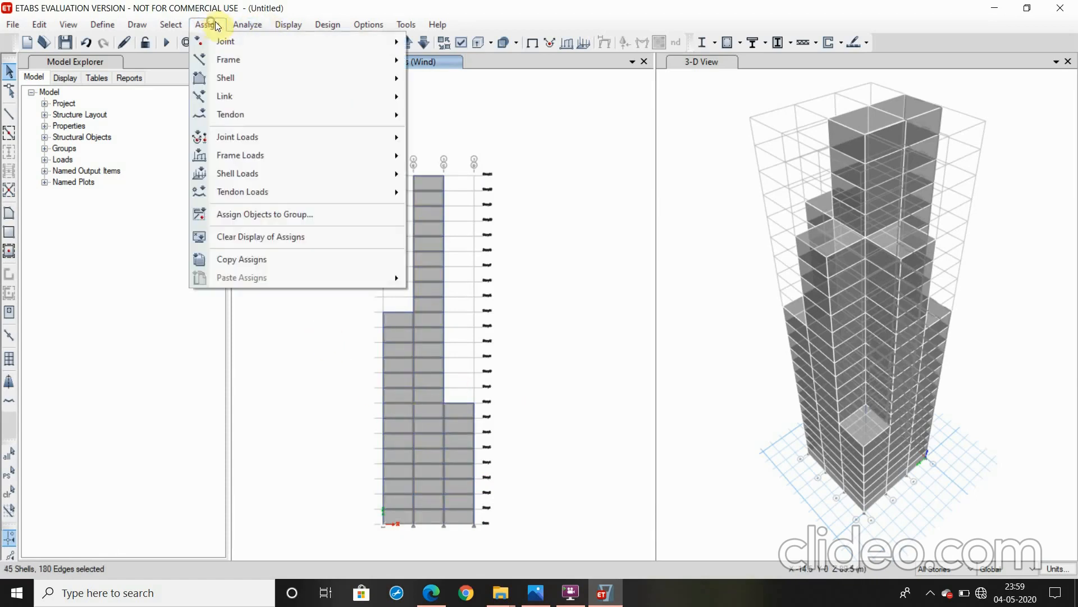
mouse_move(248, 174)
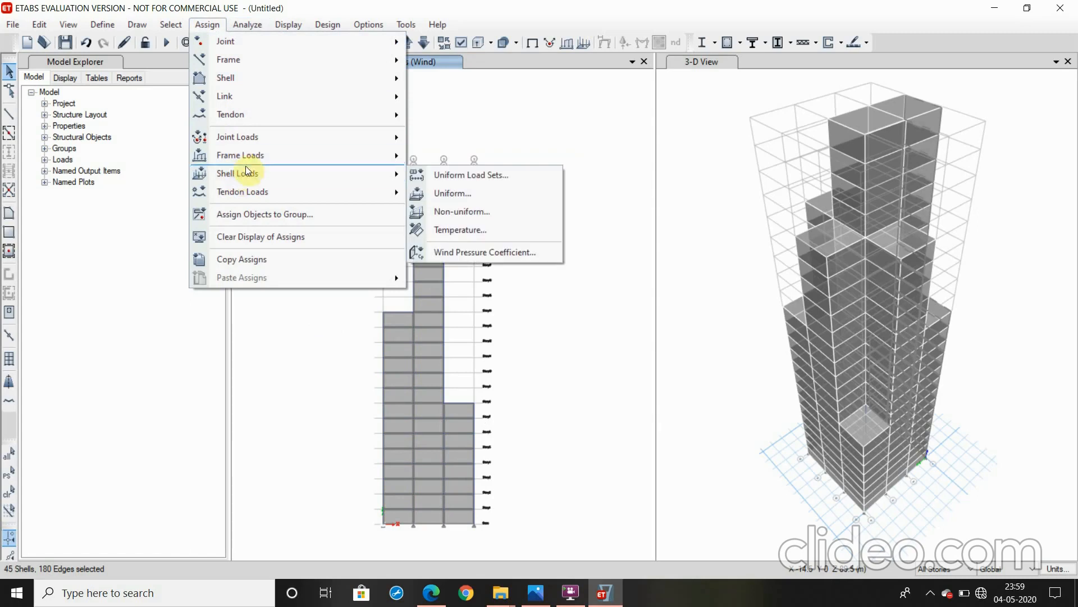
left_click(487, 248)
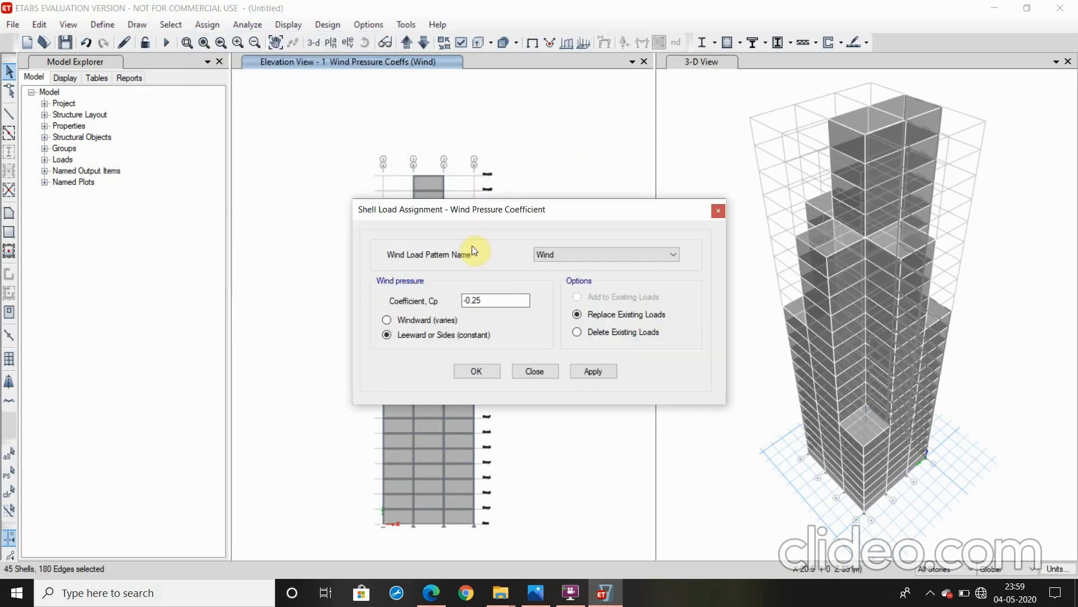
left_click(431, 593)
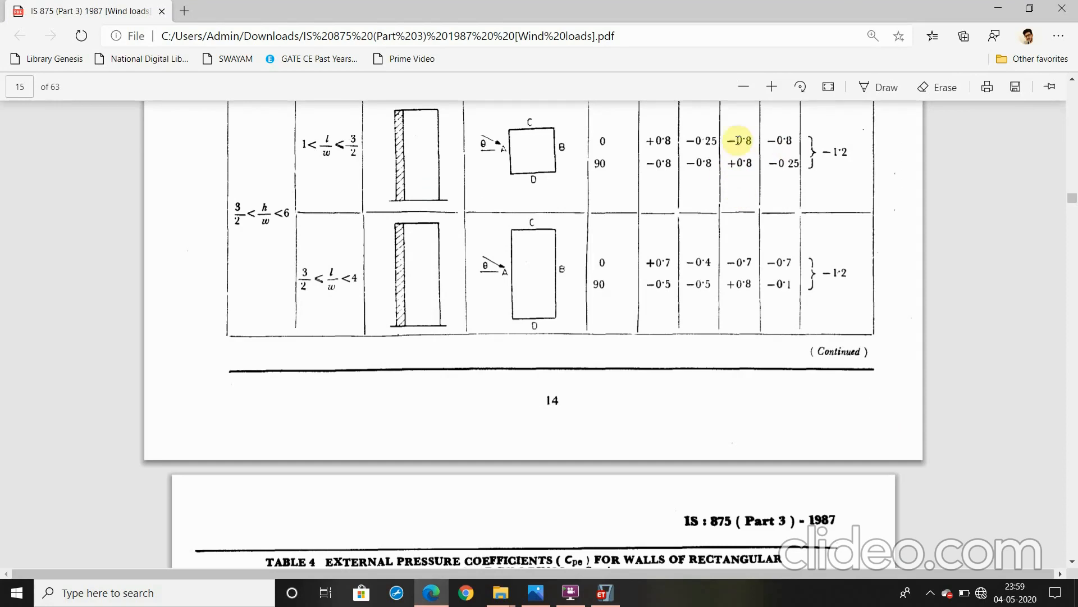
left_click(420, 605)
left_click(492, 300)
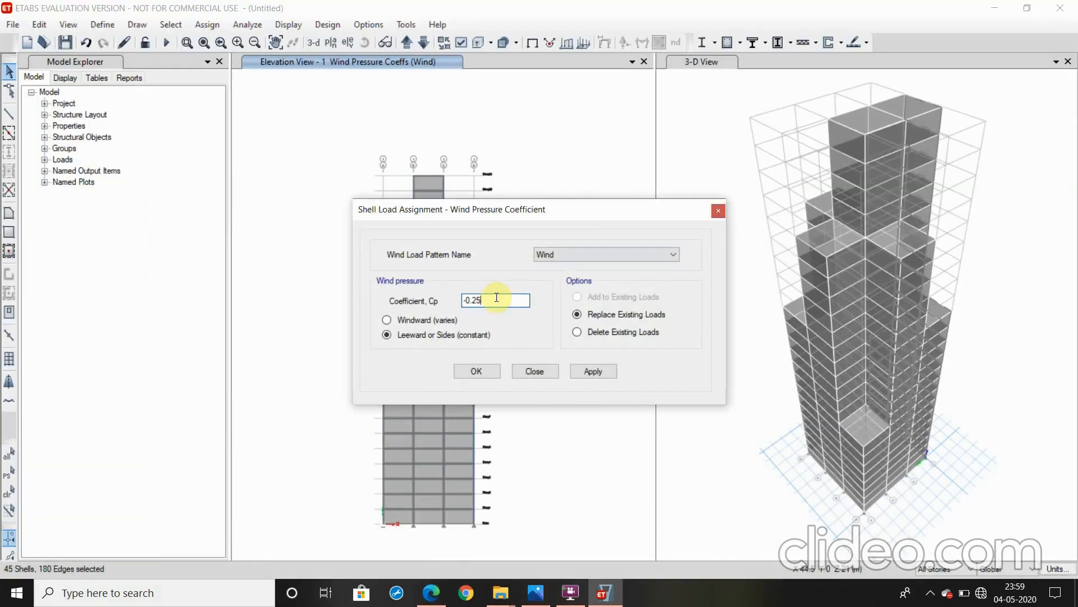
key("BackSpace")
left_click(574, 372)
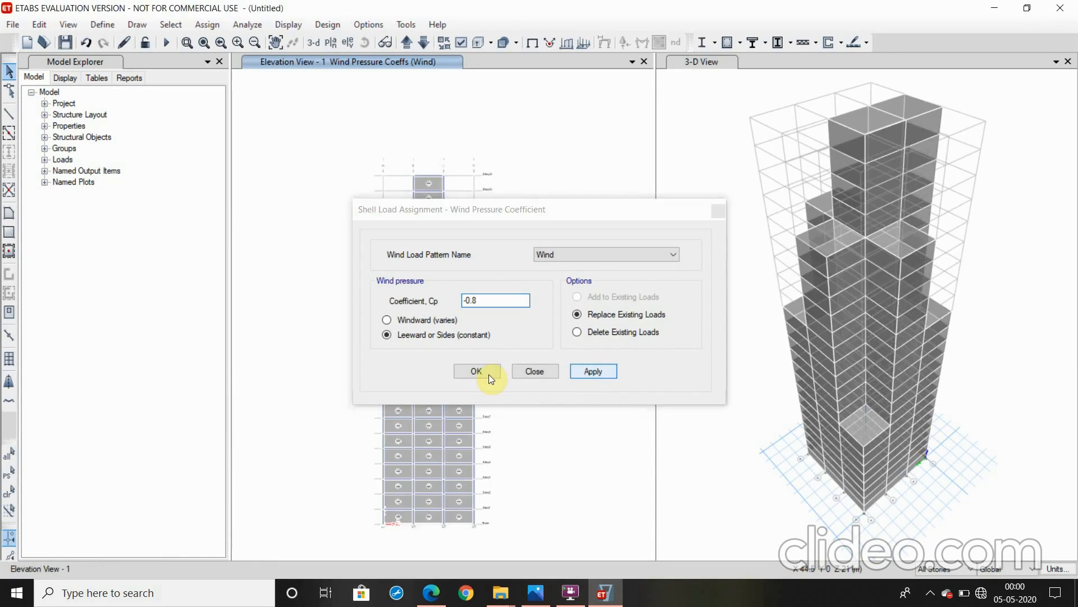
left_click(489, 373)
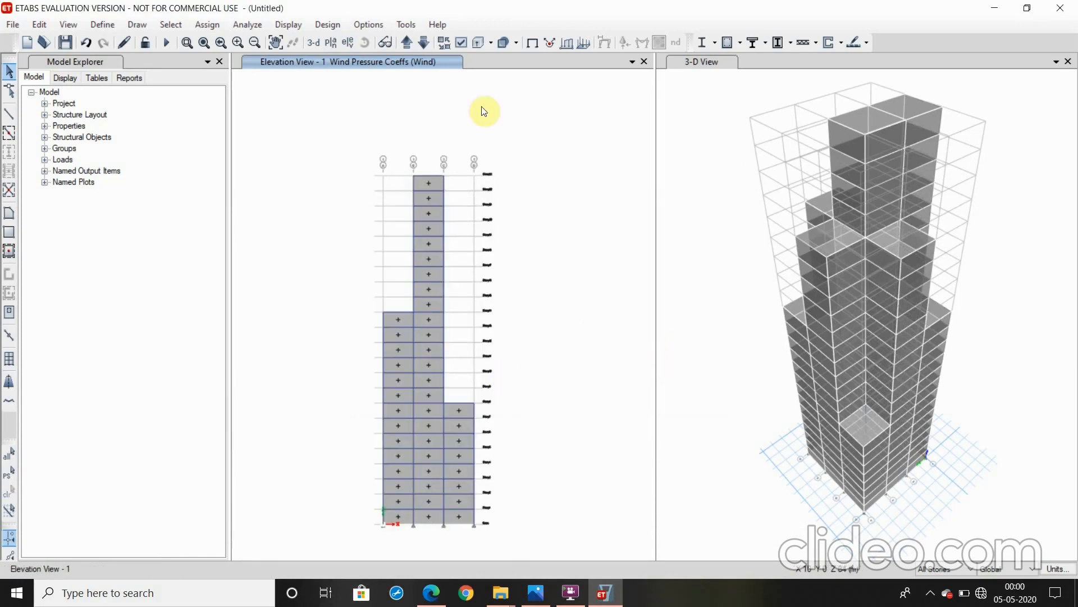
Switch the elevation view to grid line 2 and select the cladding shells in both outer bays, without any frames
left_click(687, 65)
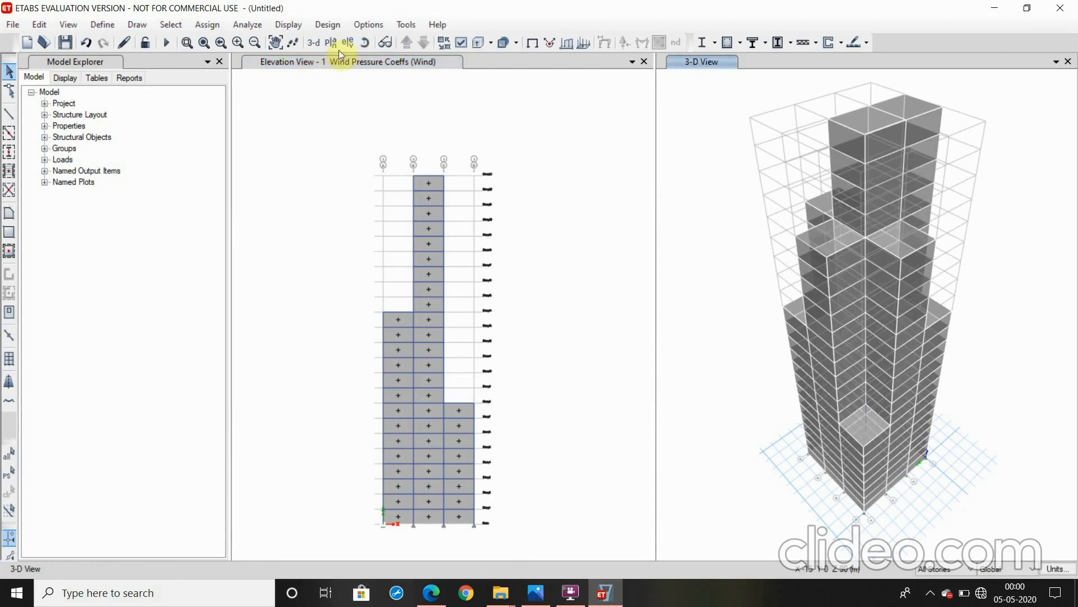
left_click(363, 44)
mouse_move(782, 482)
left_mouse_down()
mouse_move(758, 421)
mouse_move(740, 495)
mouse_move(762, 481)
left_mouse_up()
scroll(828, 551, "up", 4)
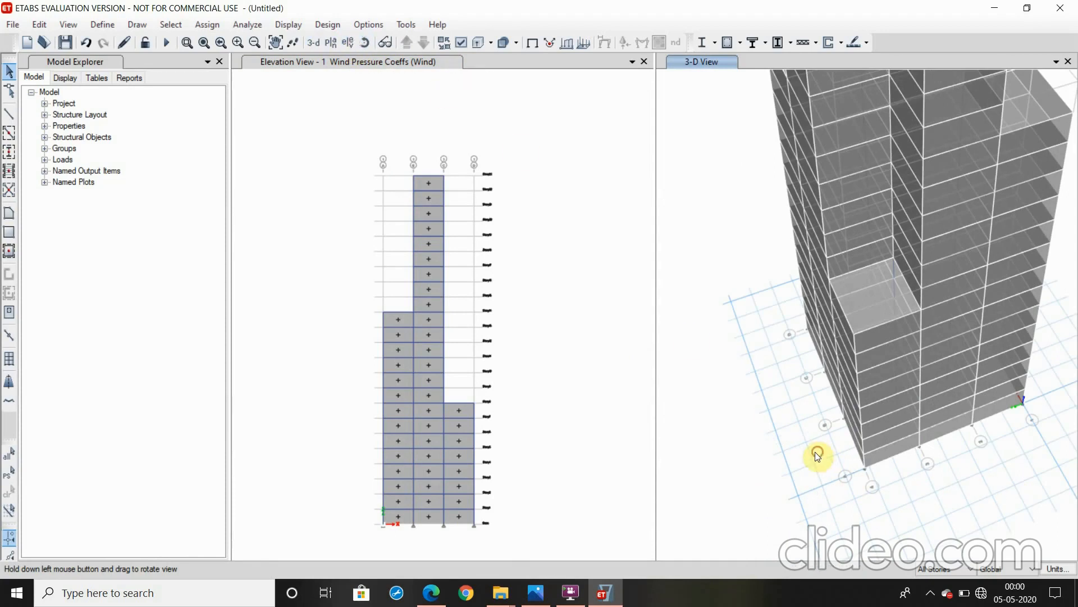
left_click_drag(817, 450, 706, 470)
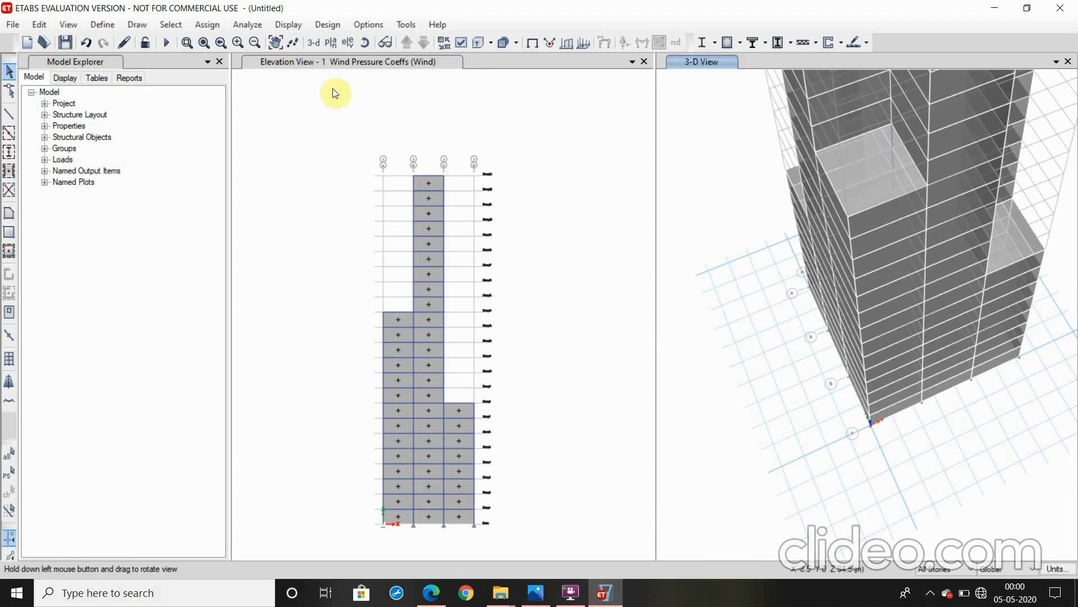
left_click(322, 64)
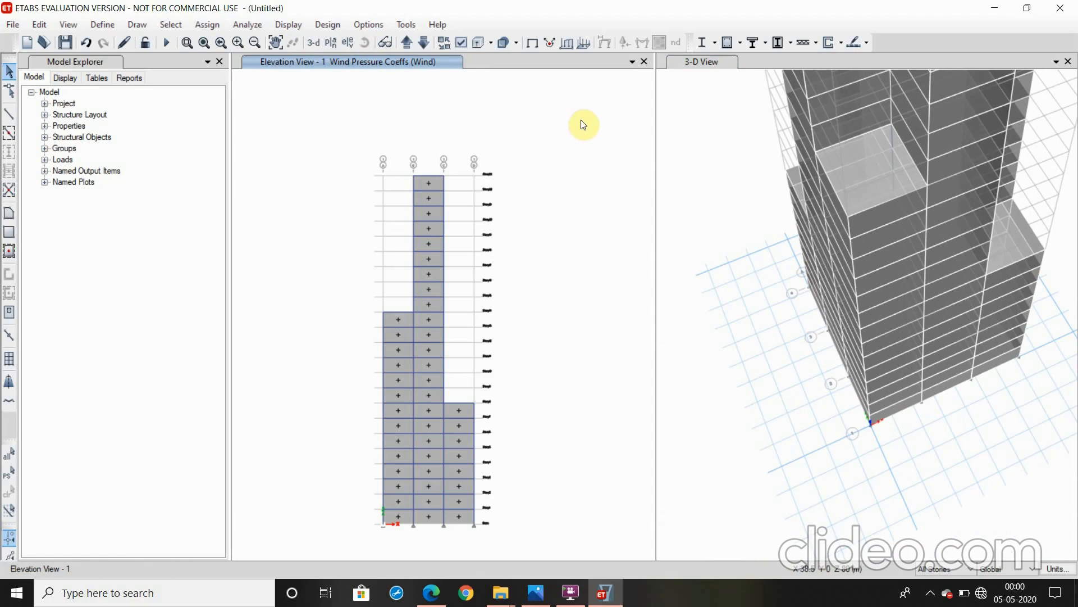
left_click(401, 48)
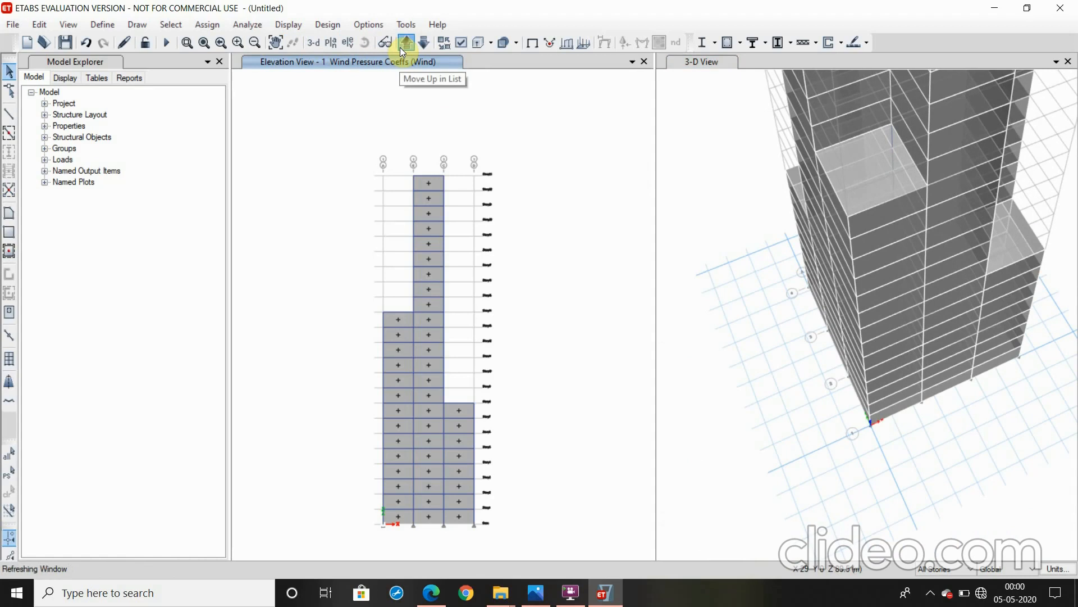
left_click(455, 241)
left_click(400, 240)
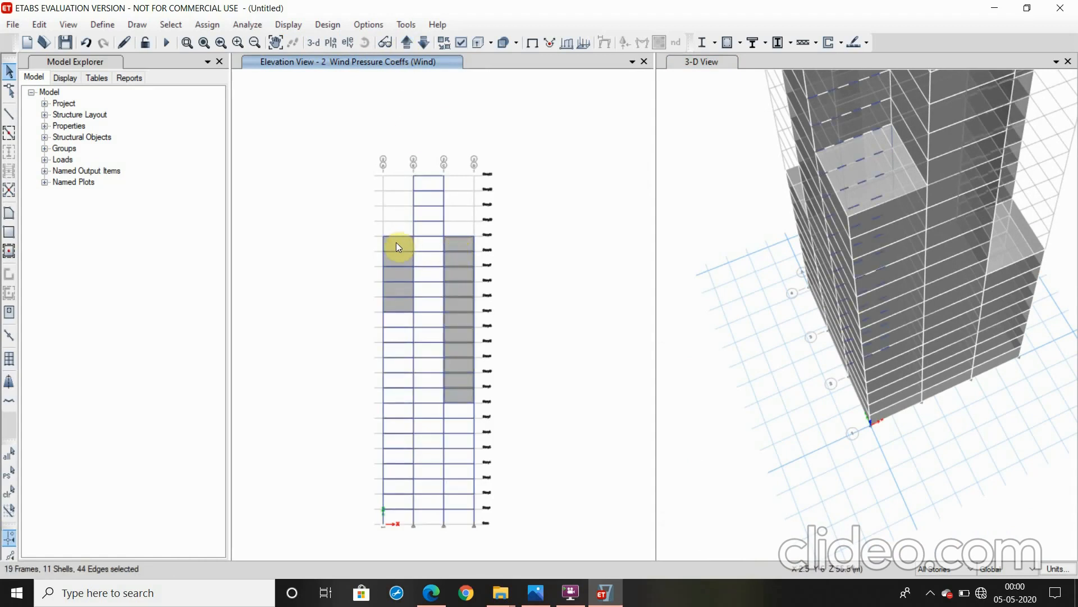
left_click(396, 244)
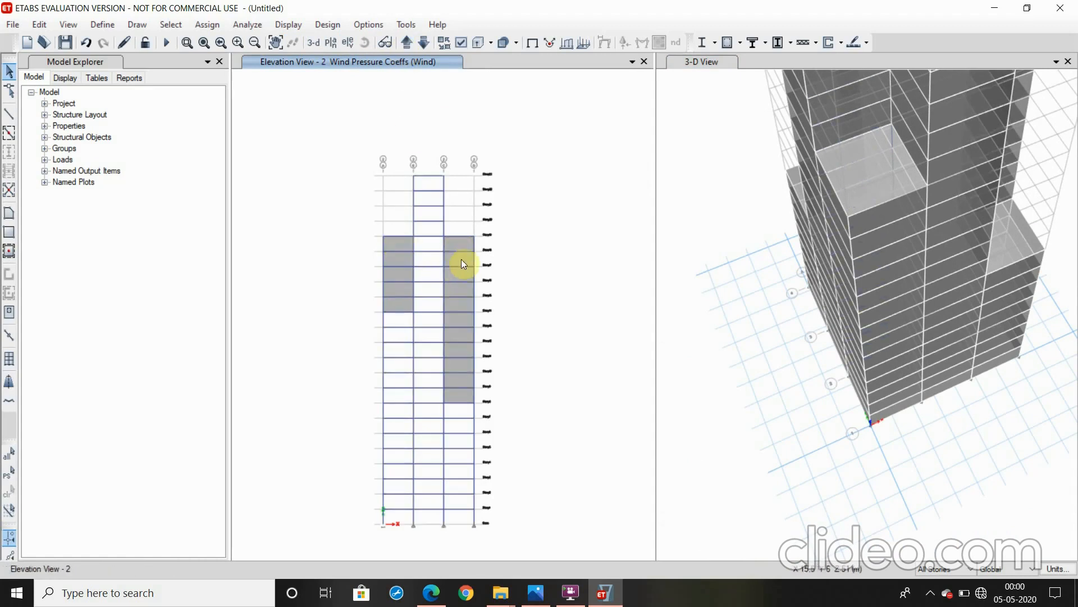
left_click(402, 241)
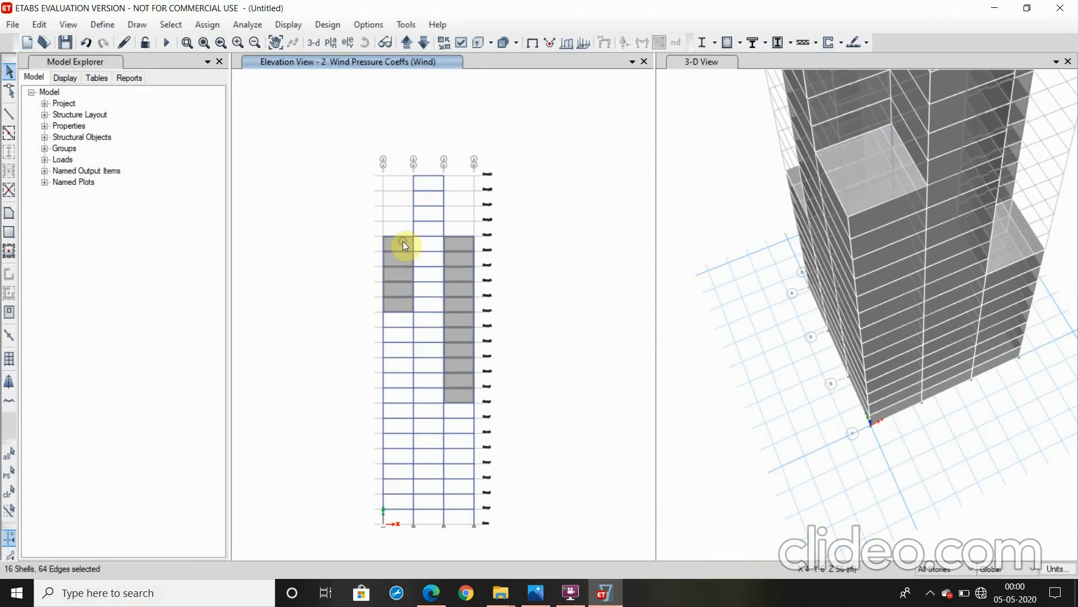
Assign the selected elevation 2 cladding a leeward or sides (constant) Wind pressure coefficient of -0.8
left_click(209, 25)
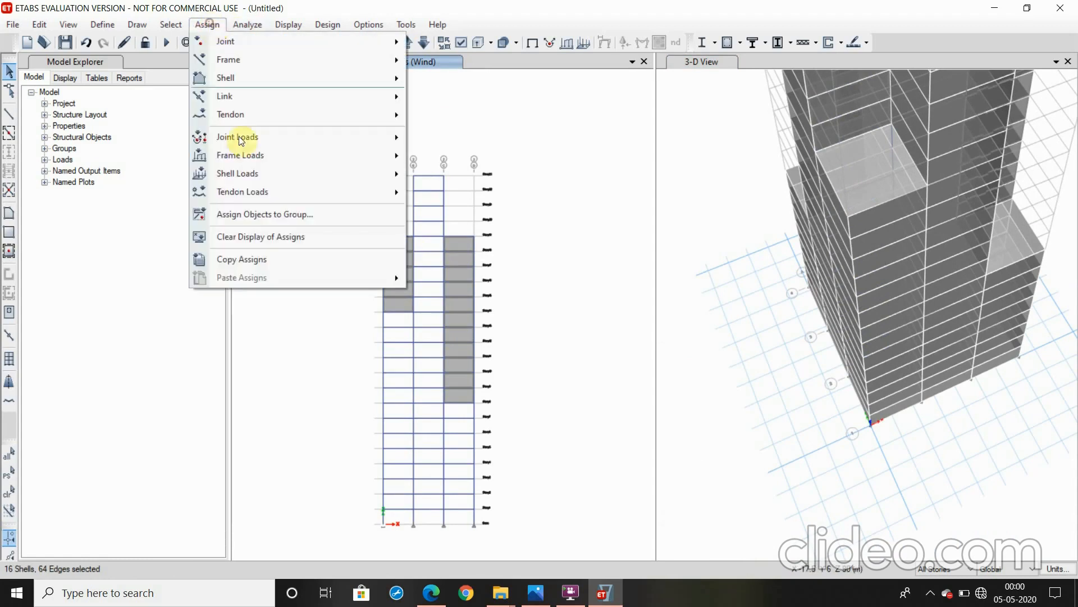
mouse_move(236, 175)
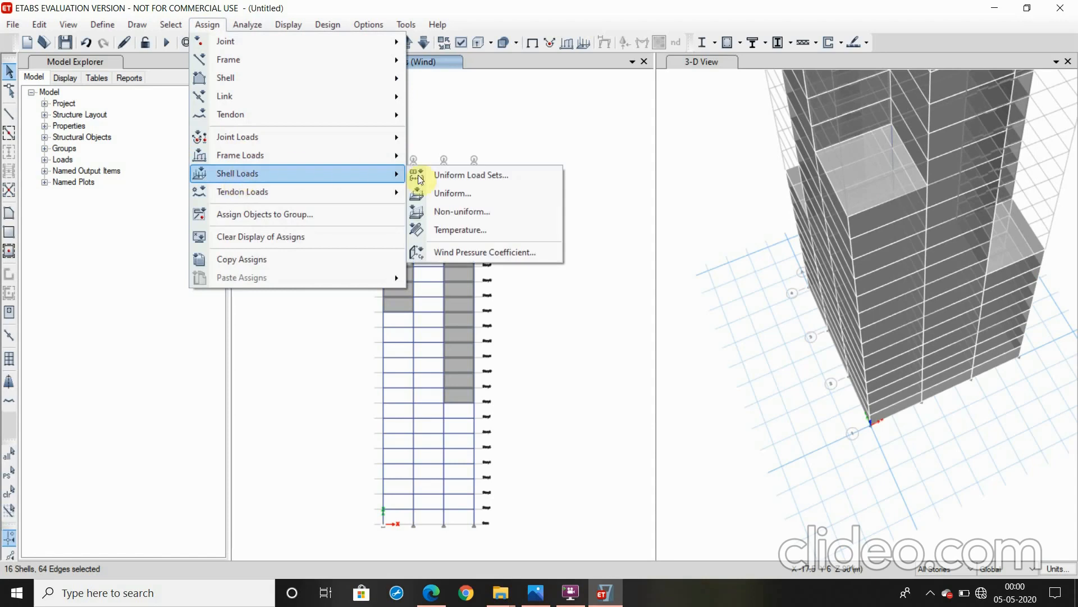
left_click(453, 251)
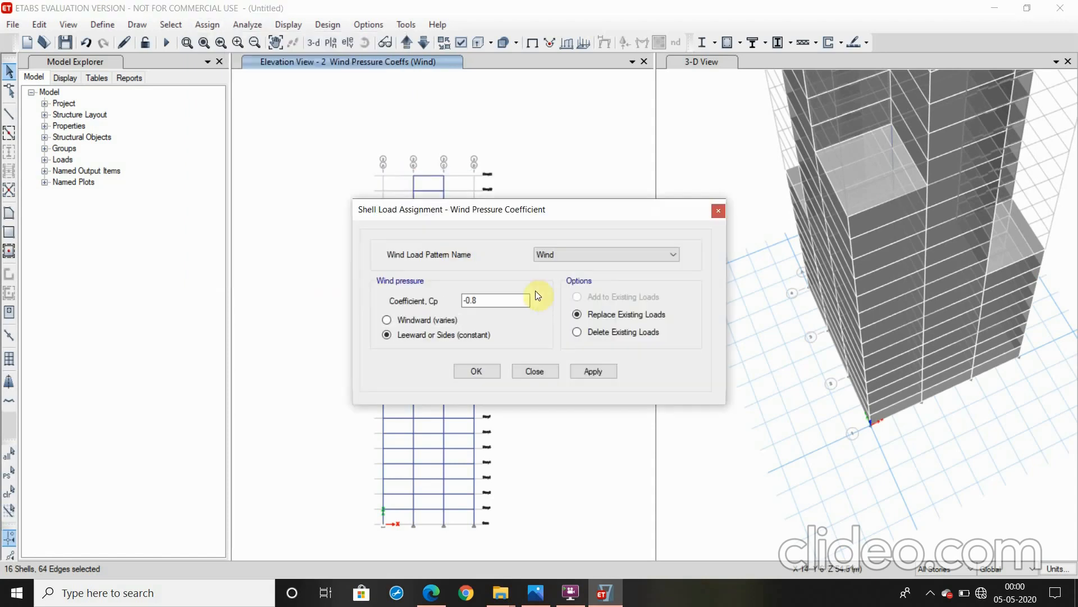
left_click(592, 373)
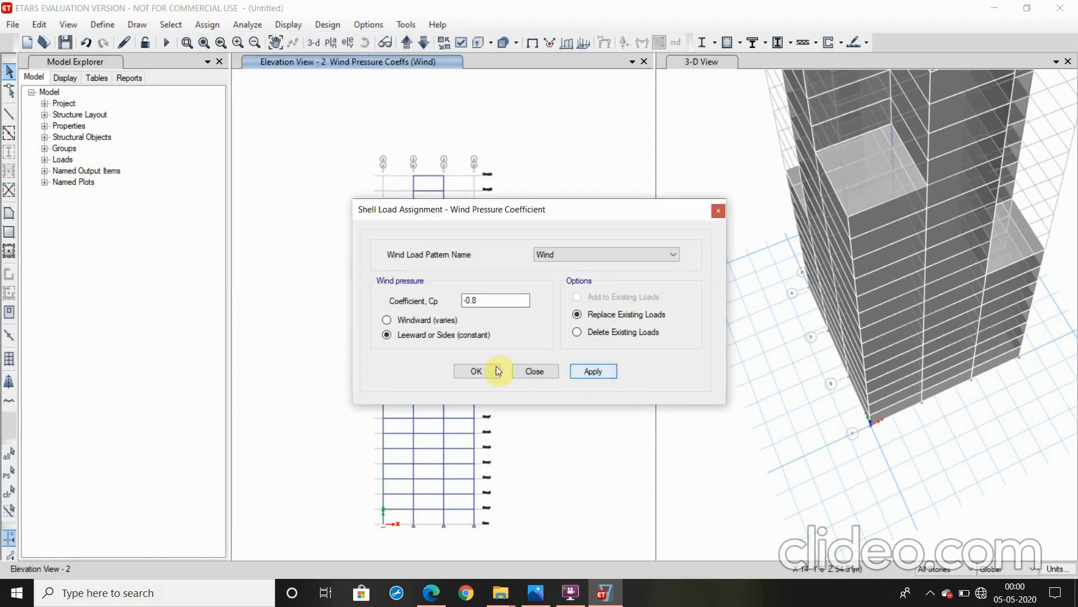
left_click(487, 373)
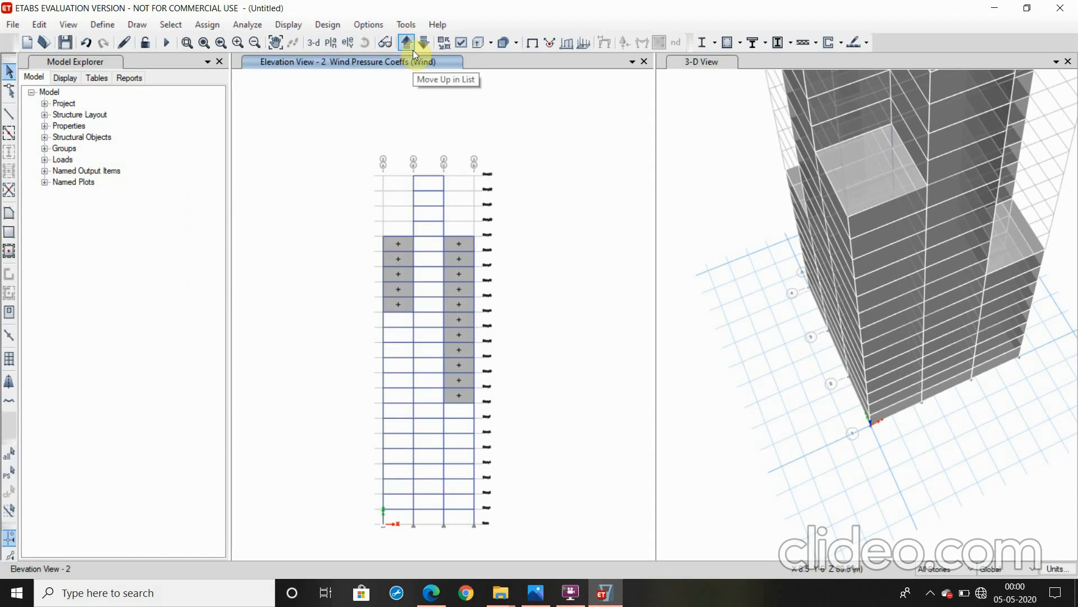
Switch the elevation view to grid line 3
left_click(414, 51)
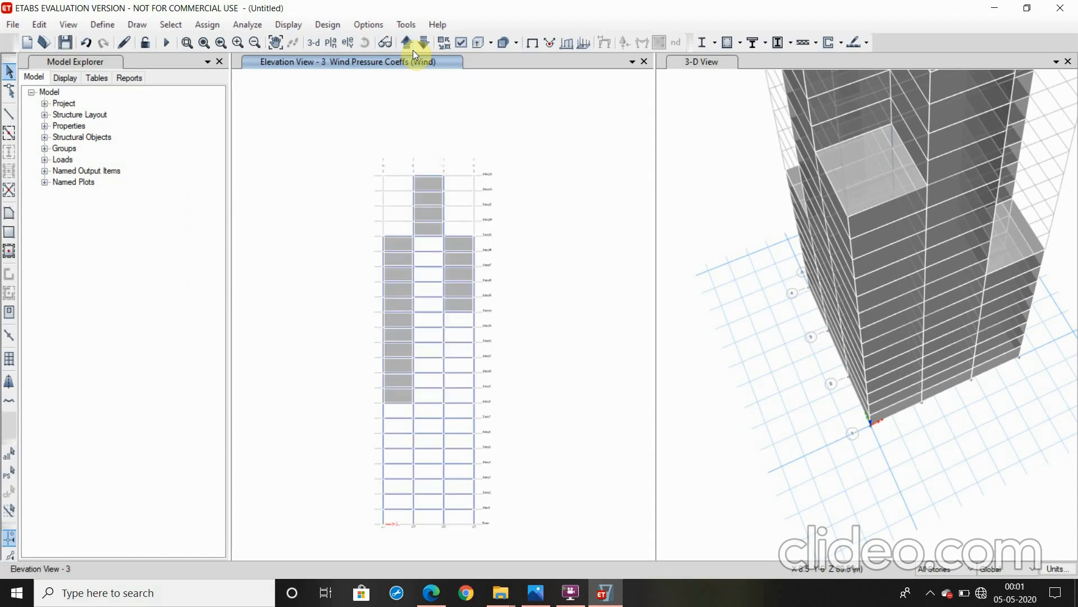
left_click(433, 228)
left_click(457, 245)
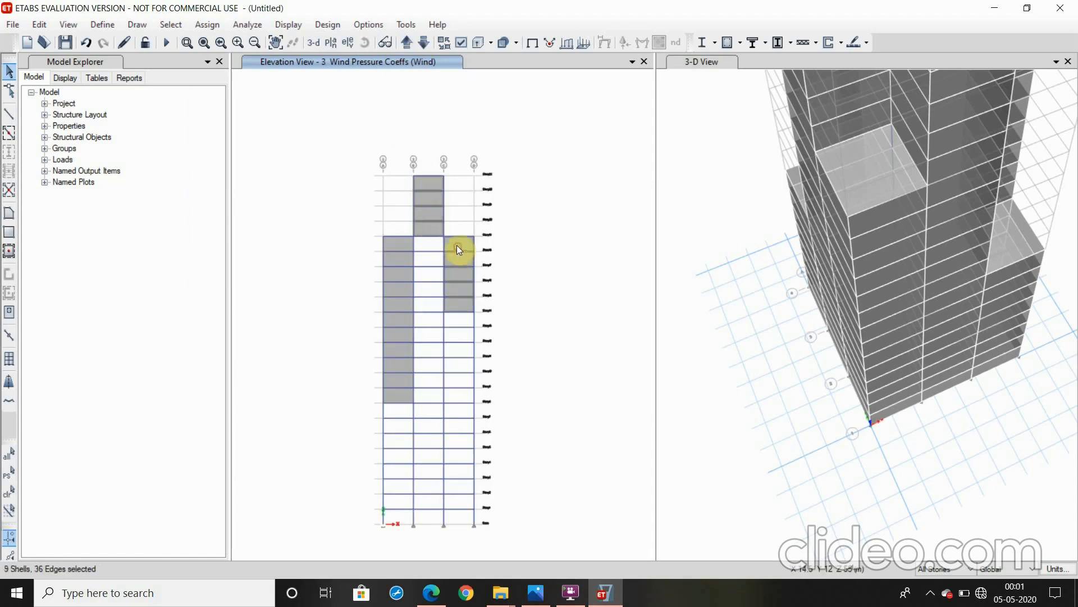
left_click(412, 244)
key("Escape")
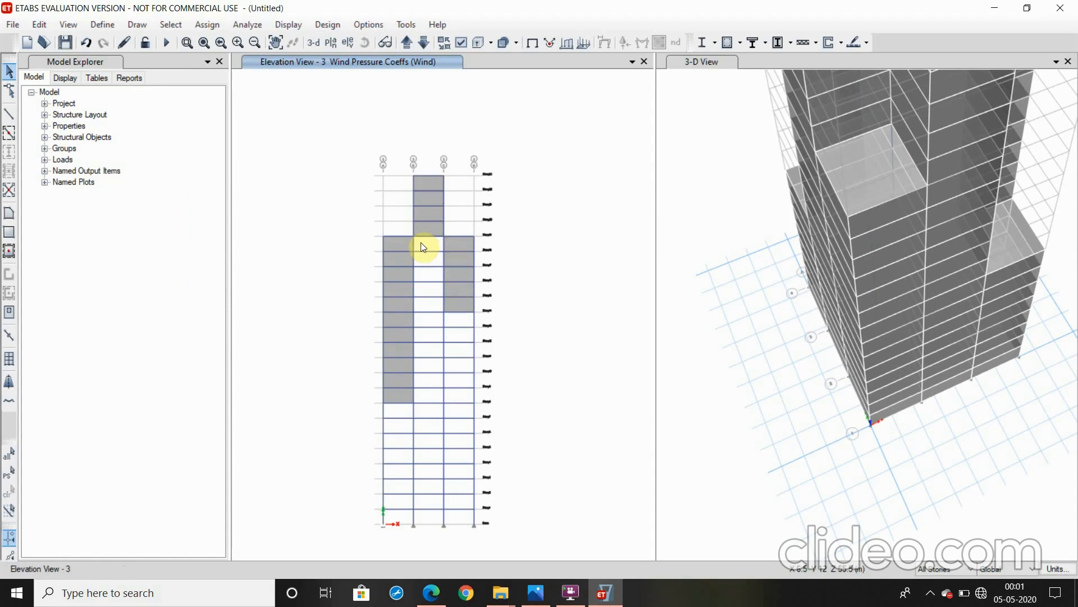
Select all cladding shells on elevation 3, in the upper middle bay and both outer bays, without any frames
left_click(432, 224)
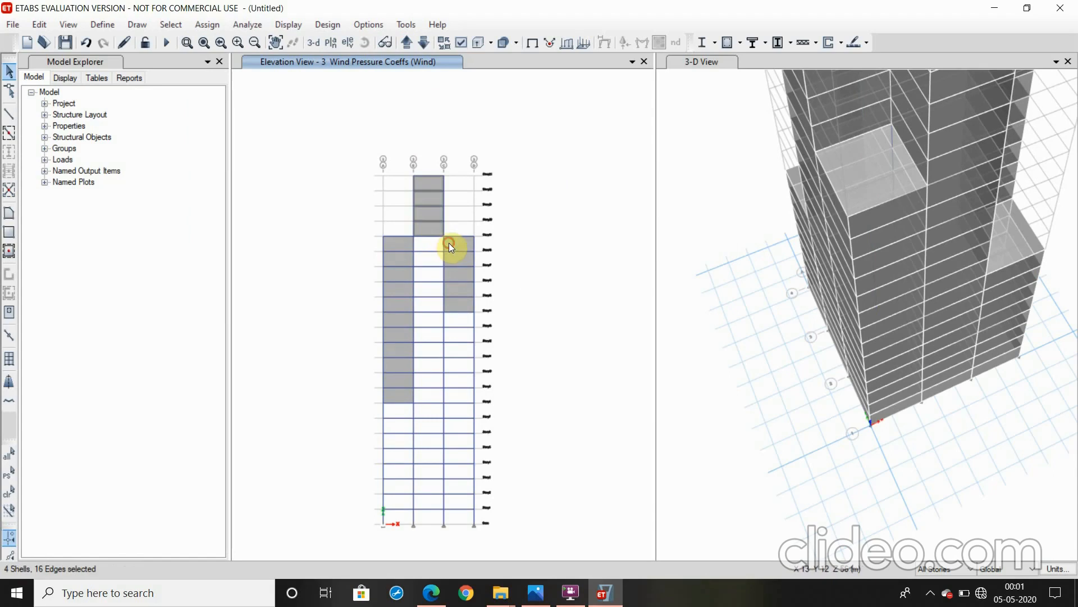
left_click(450, 243)
left_click(411, 242)
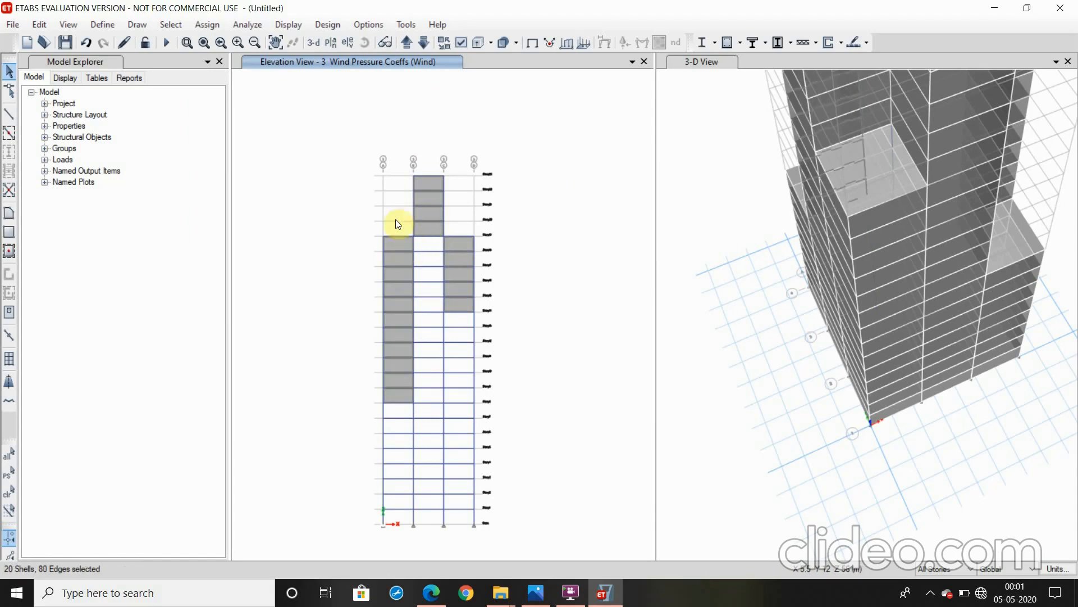
Assign the selected elevation 3 cladding a leeward or sides (constant) Wind pressure coefficient of -0.8
left_click(216, 25)
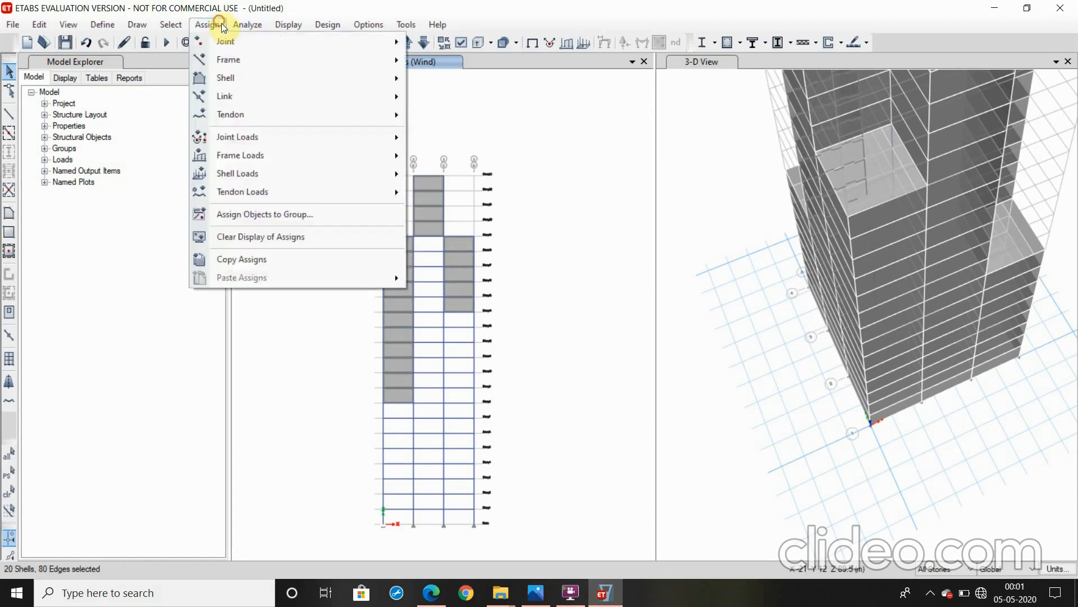
left_click(216, 24)
left_click(209, 25)
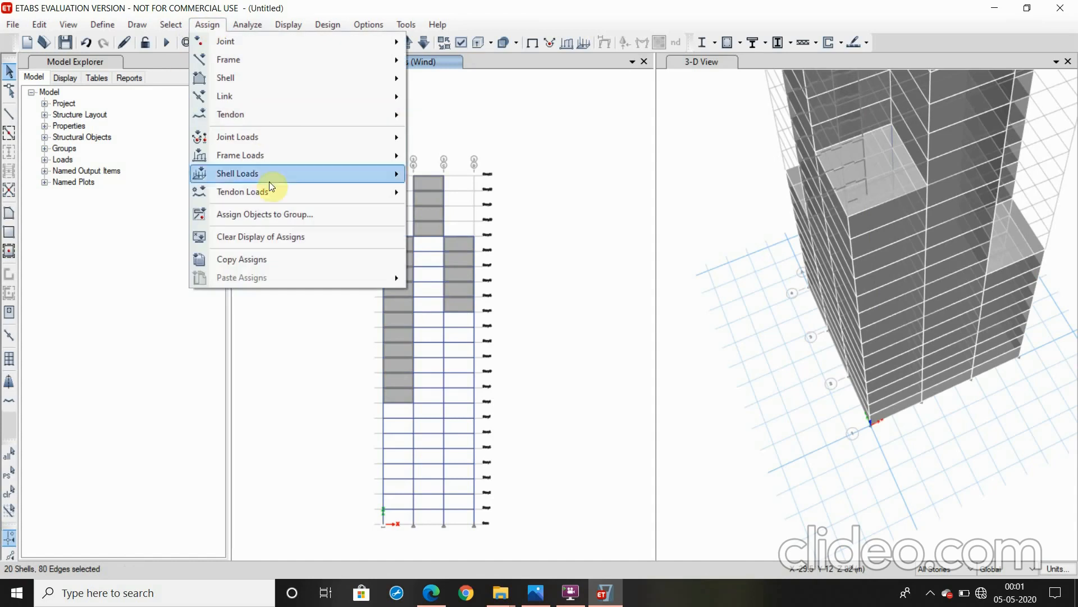
mouse_move(284, 175)
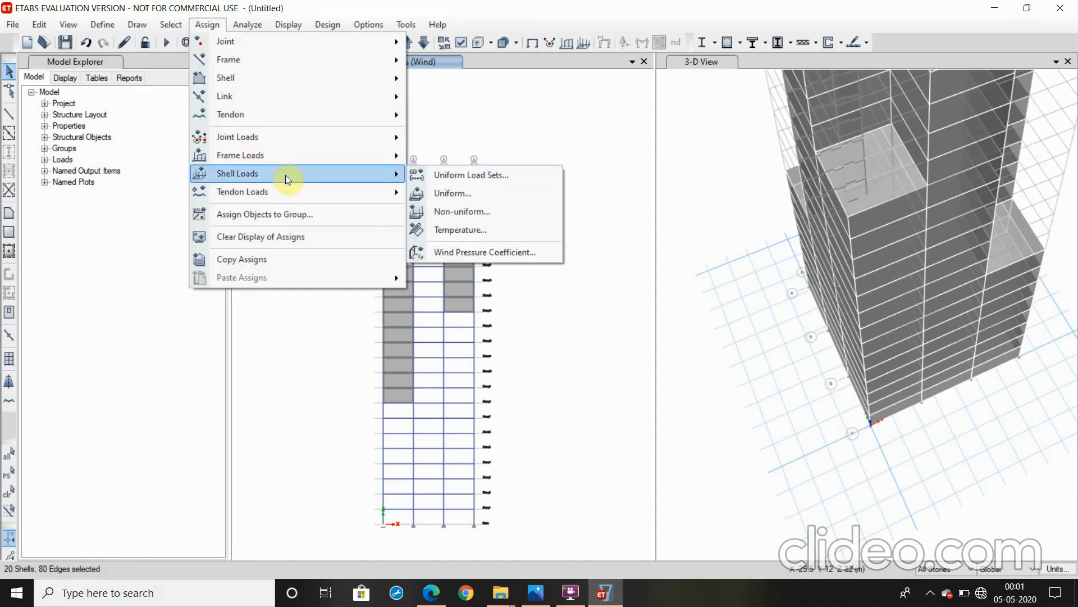
left_click(463, 246)
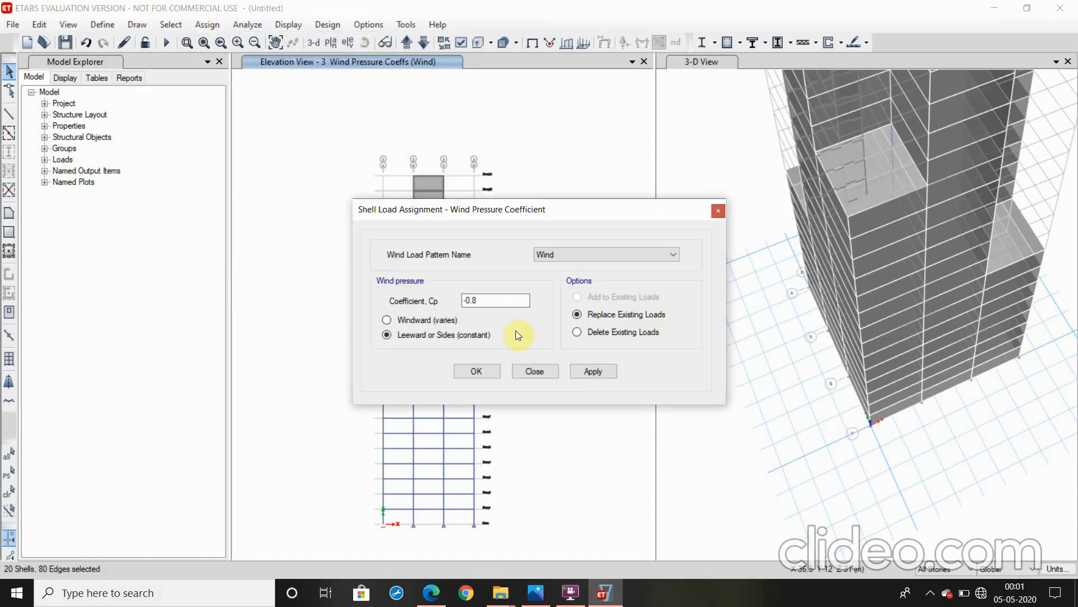
left_click(587, 374)
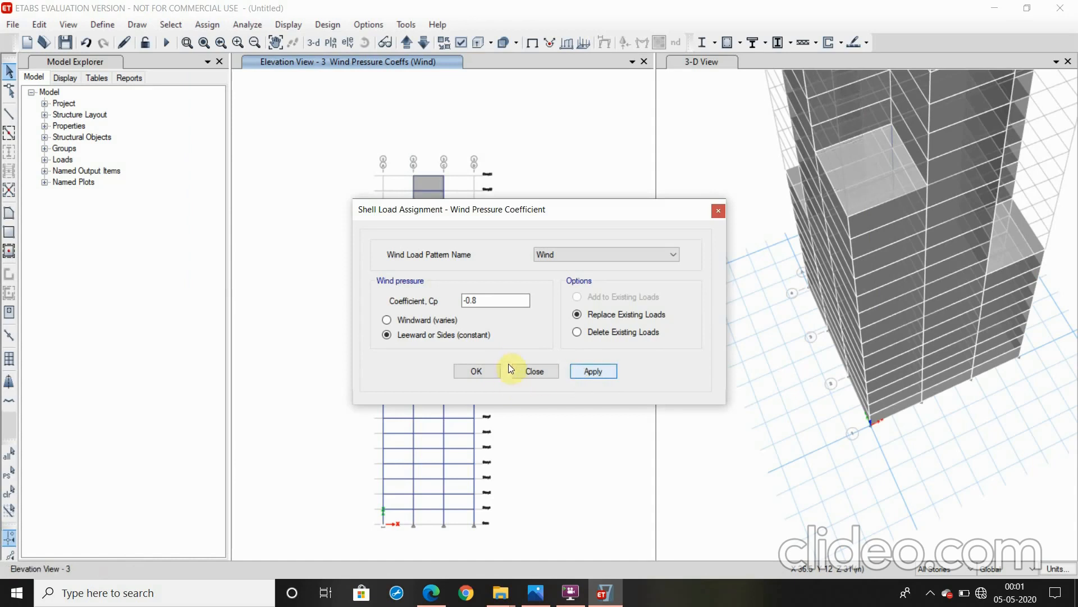
left_click(475, 373)
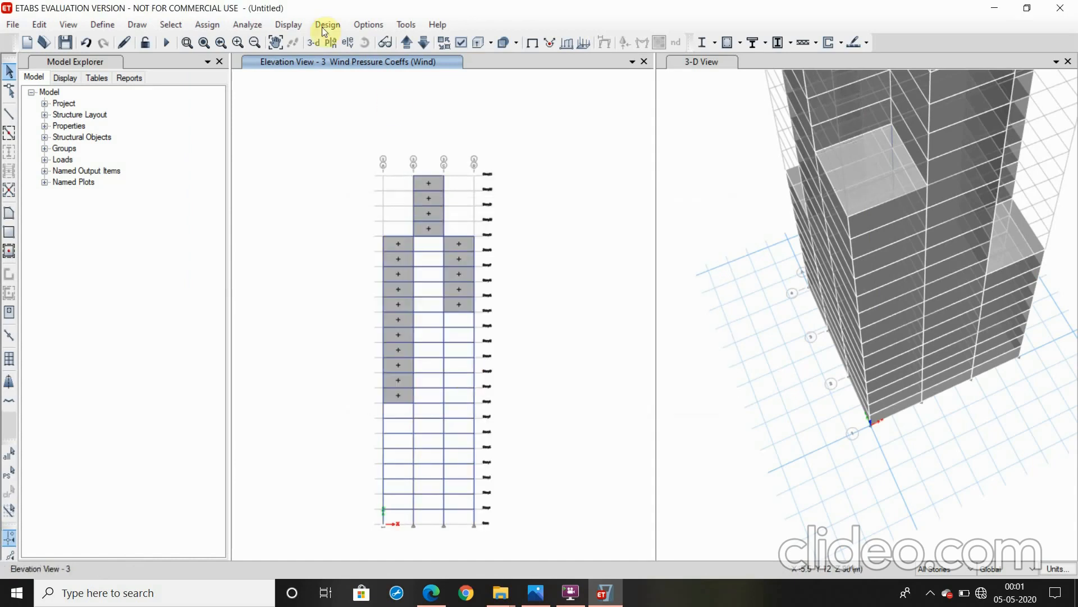
Switch the elevation view to grid line 4 and select the cladding shells across all three bays
left_click(404, 44)
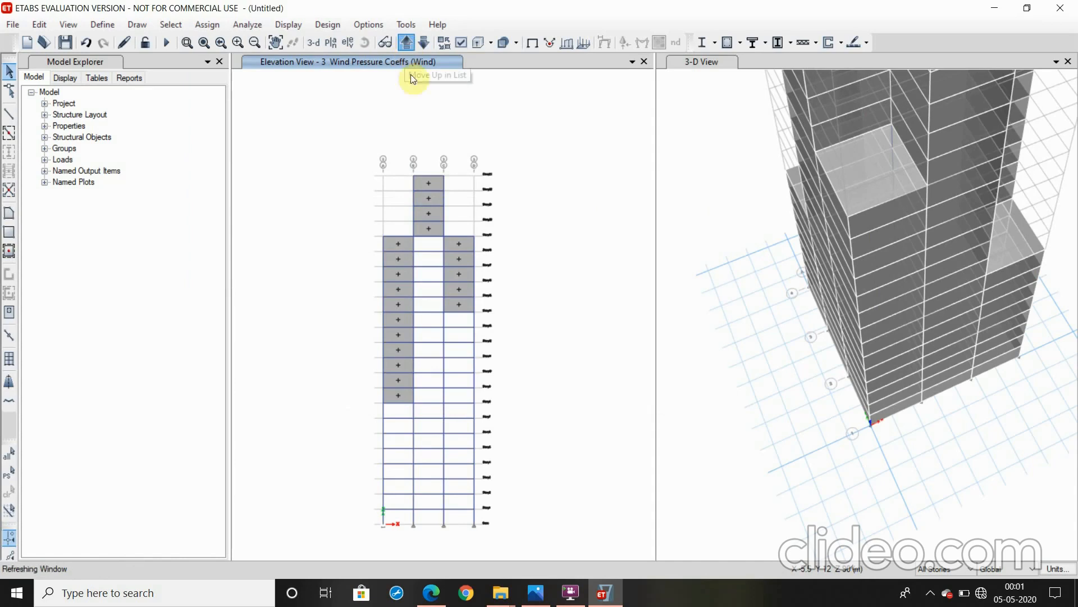
left_click(425, 332)
left_click(463, 330)
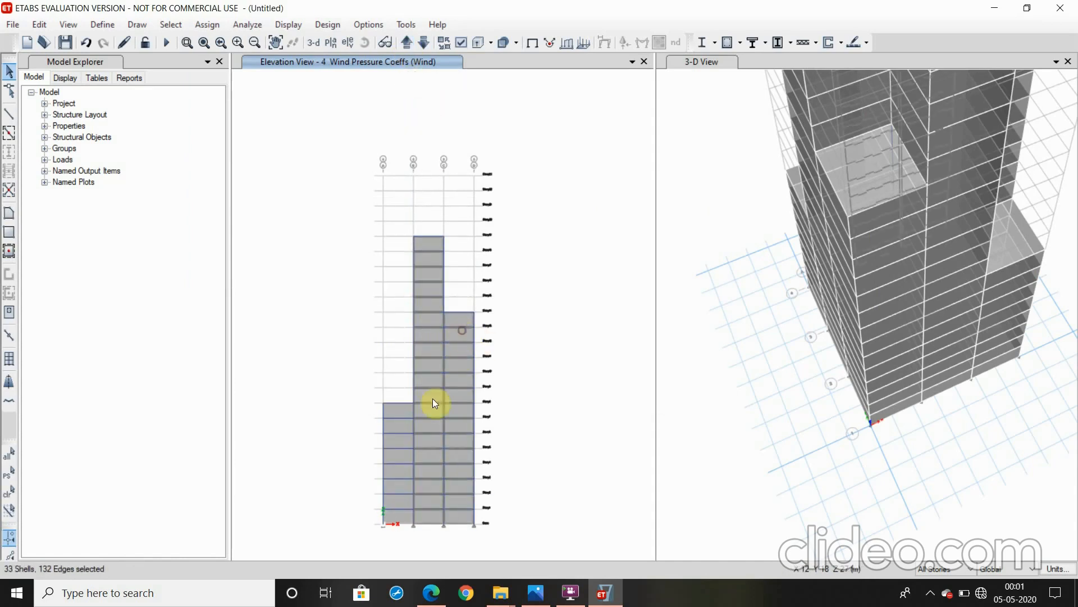
left_click(402, 413)
Assign the selected elevation 4 cladding a leeward or sides (constant) Wind pressure coefficient of -0.8
left_click(202, 25)
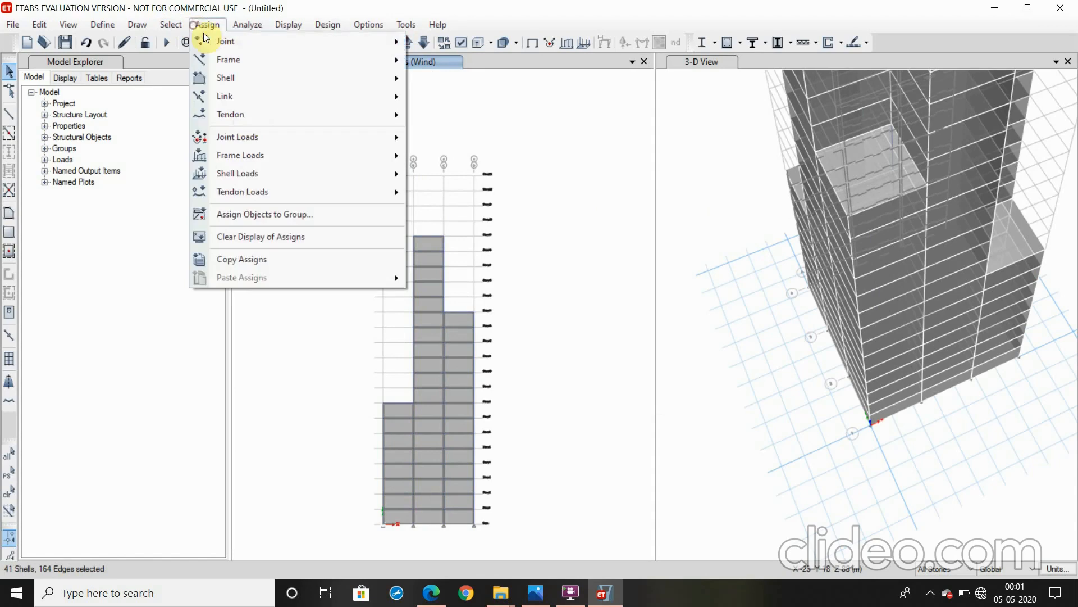
mouse_move(268, 179)
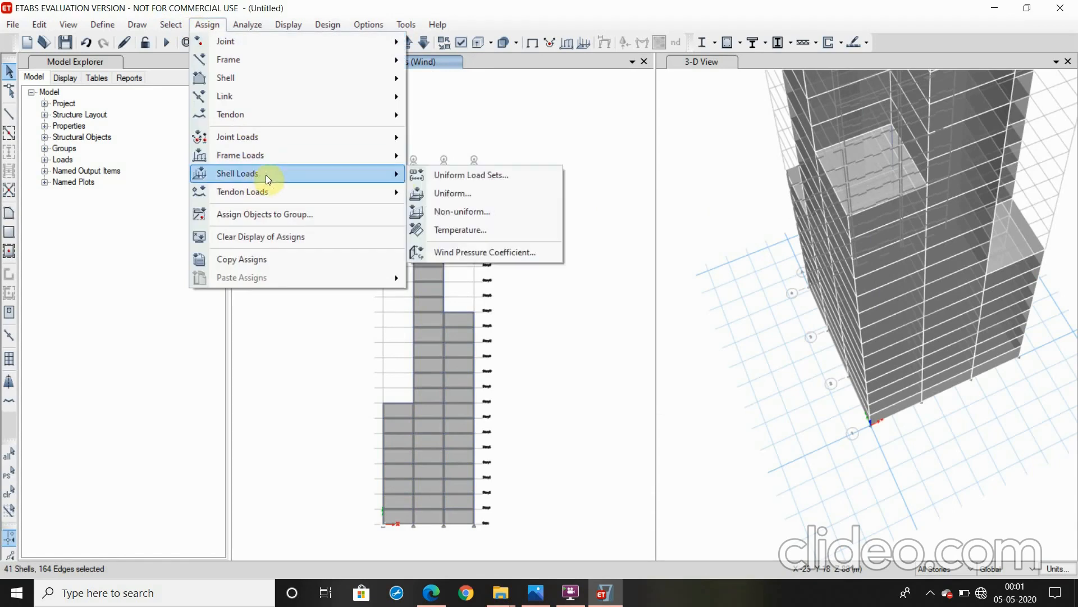
left_click(465, 251)
left_click(600, 370)
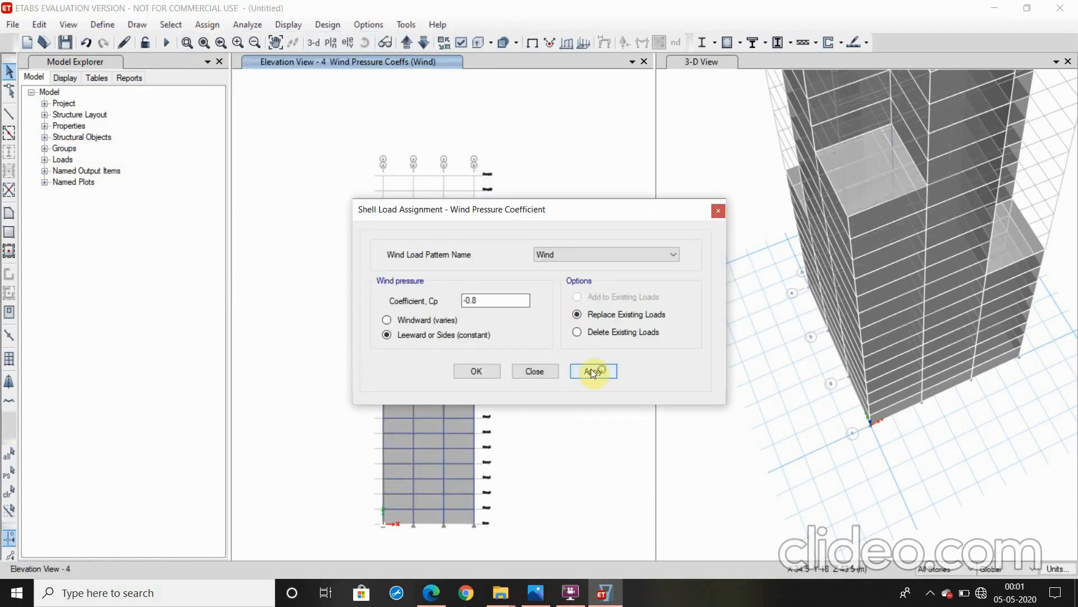
left_click(476, 372)
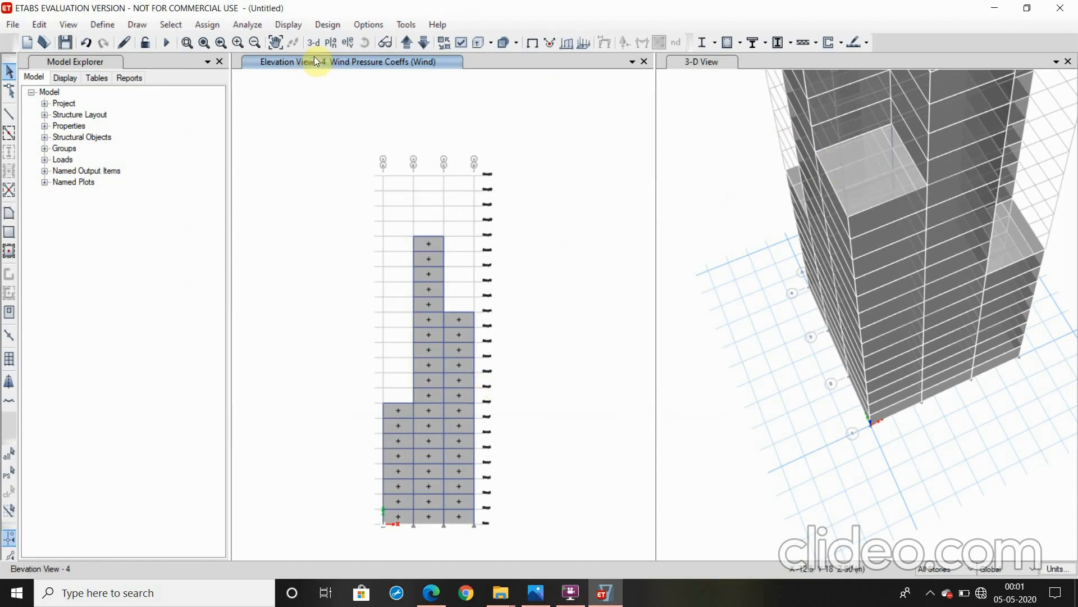
Show the Story8 plan and go up story by story to Story14, checking the wind pressure coefficients on each facade
left_click(331, 43)
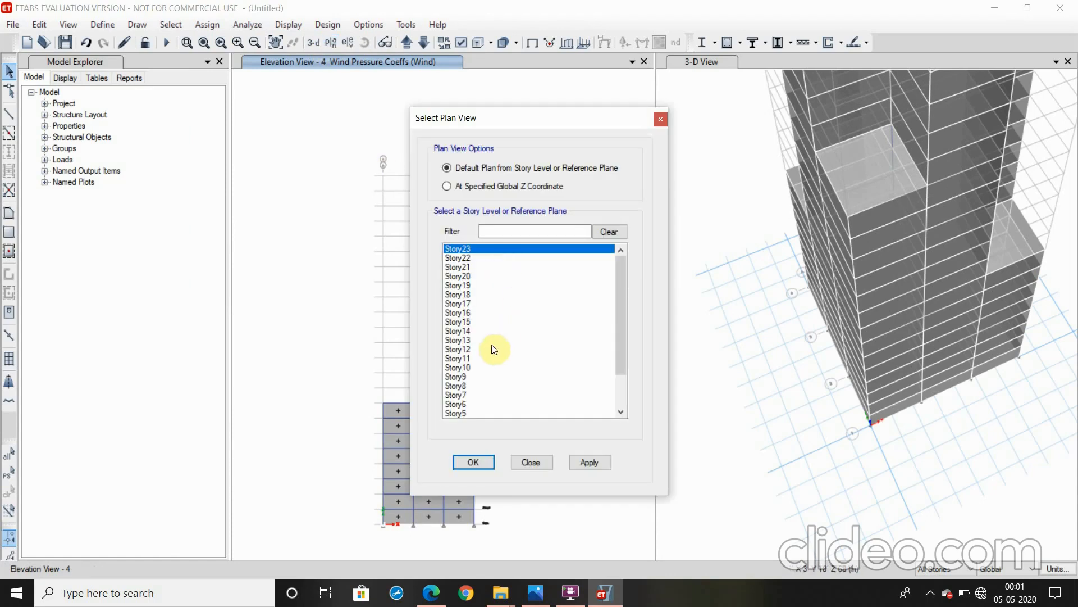
left_click(487, 386)
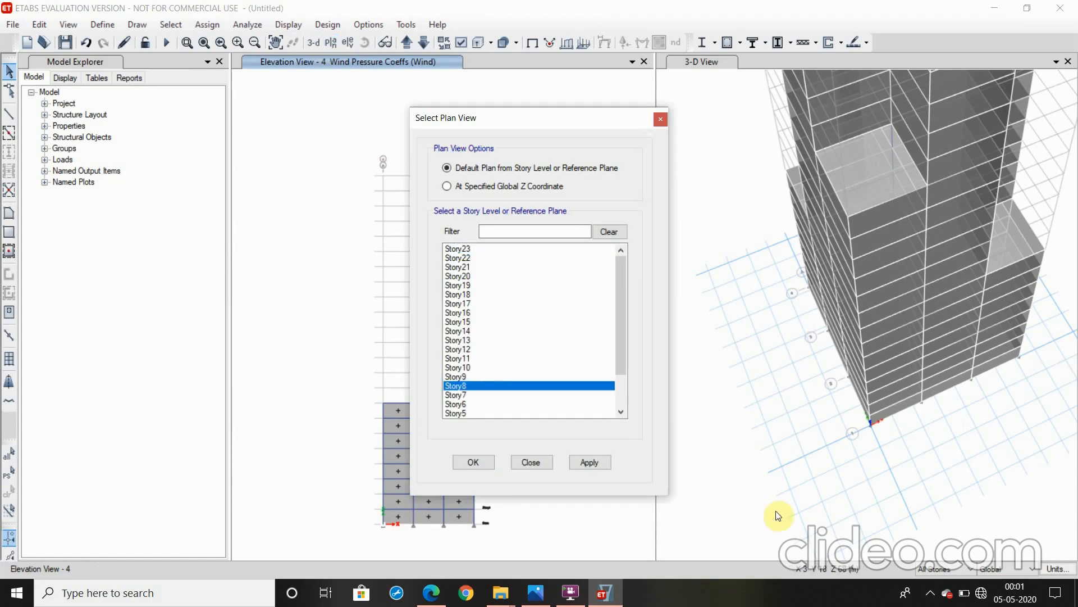
left_click(591, 464)
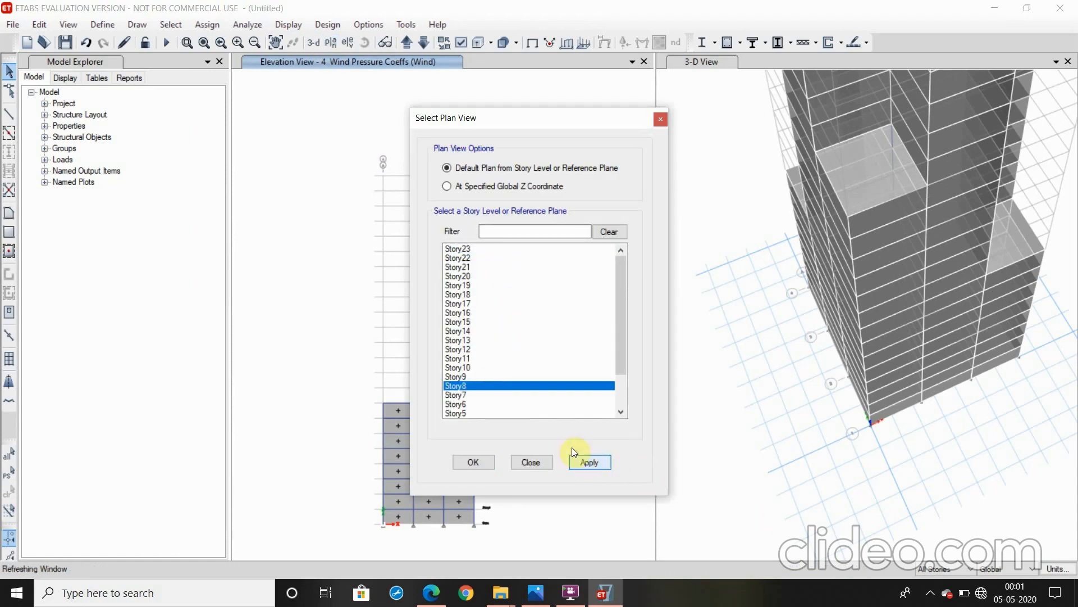
left_click(465, 465)
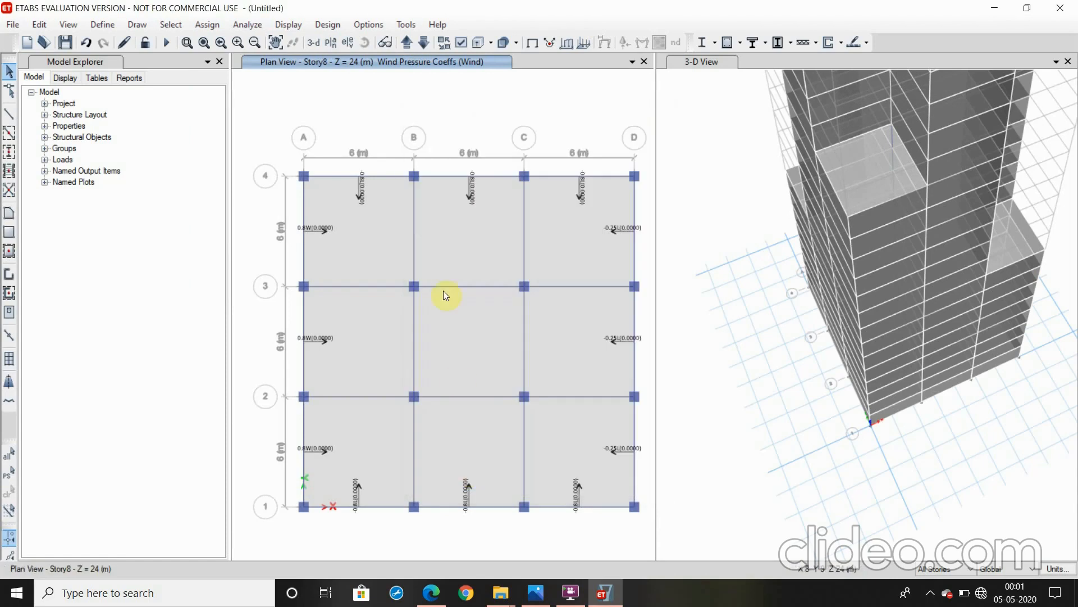
left_click(406, 44)
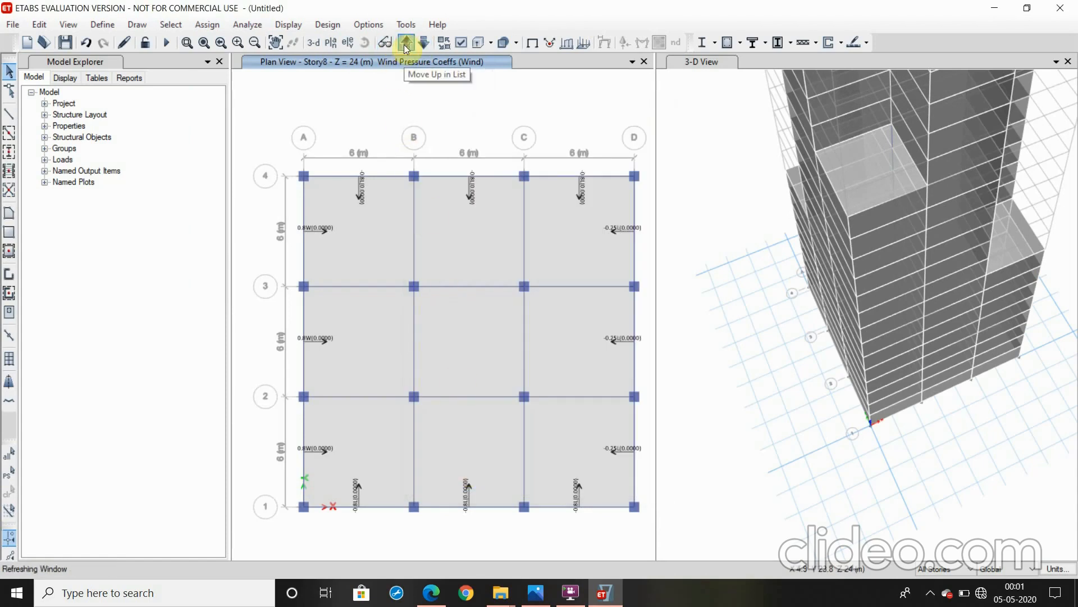
left_click(405, 44)
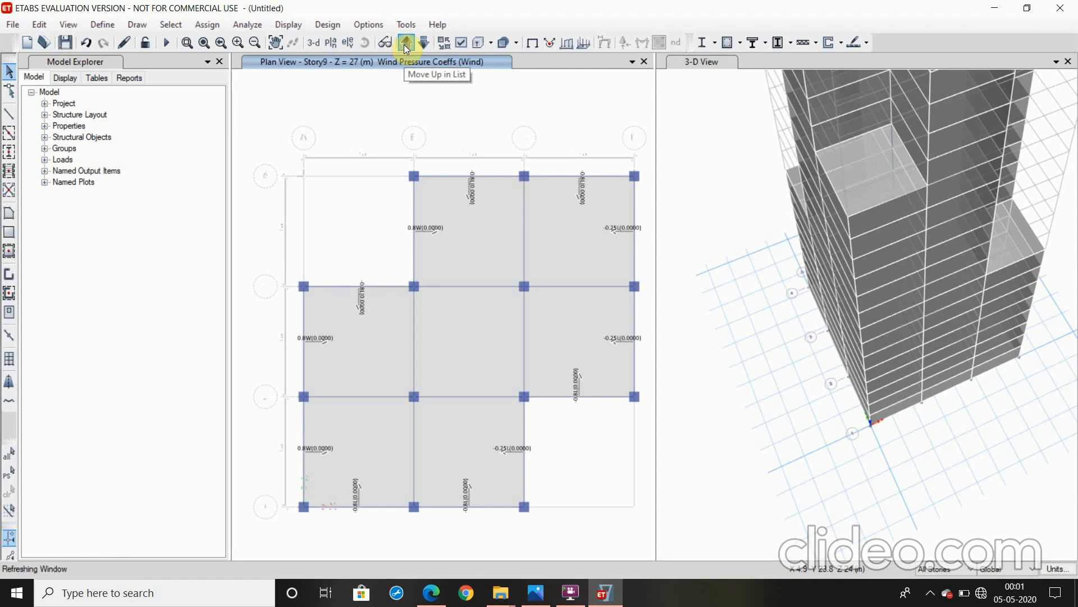
left_click(406, 44)
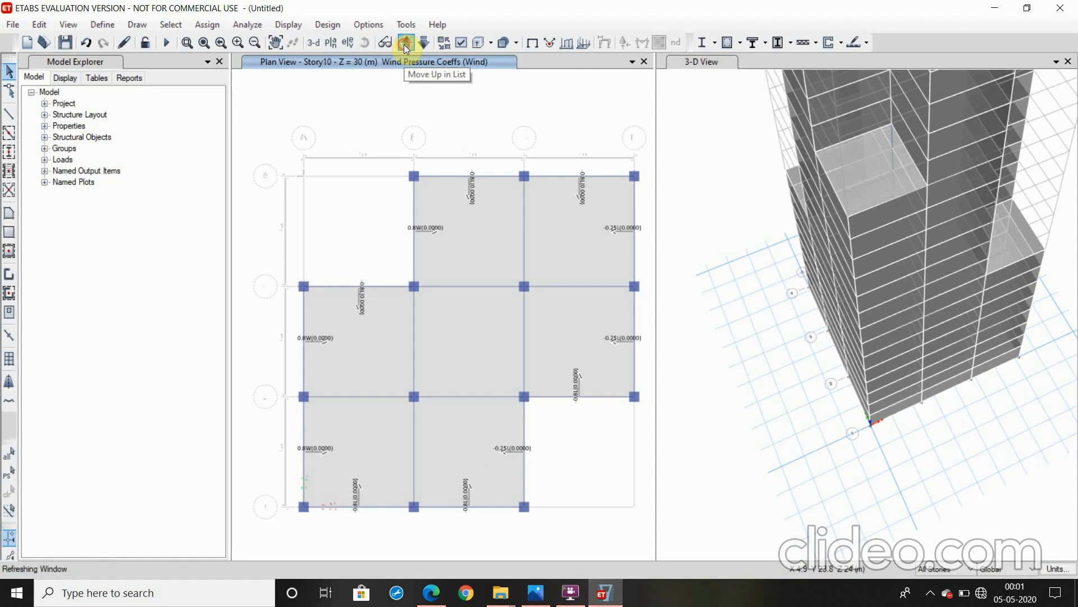
left_click(404, 46)
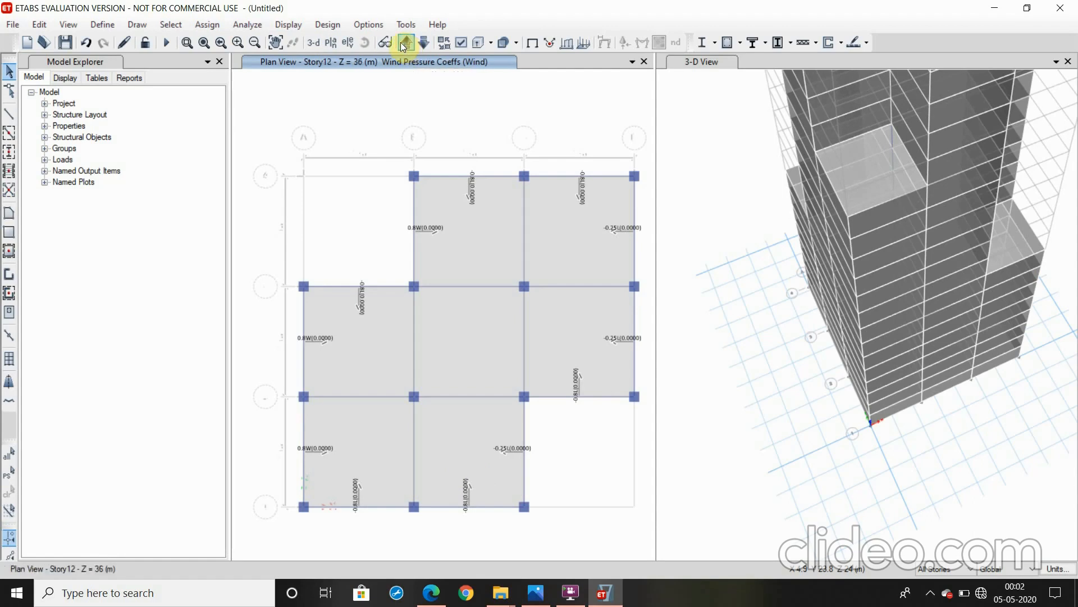
left_click(402, 46)
left_click(399, 43)
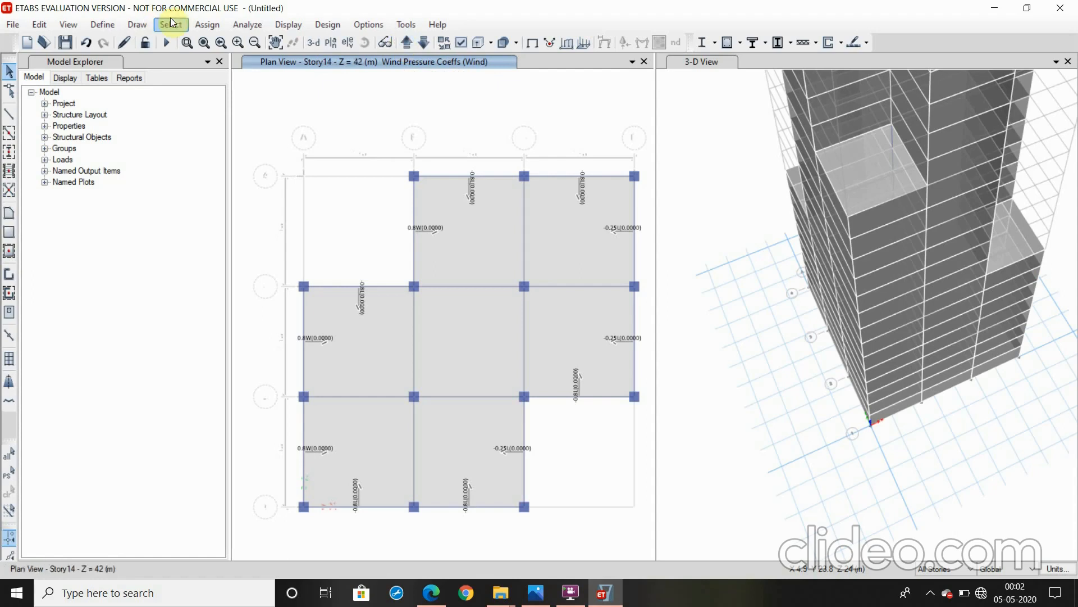
Review the load cases set to run without changing them
left_click(209, 25)
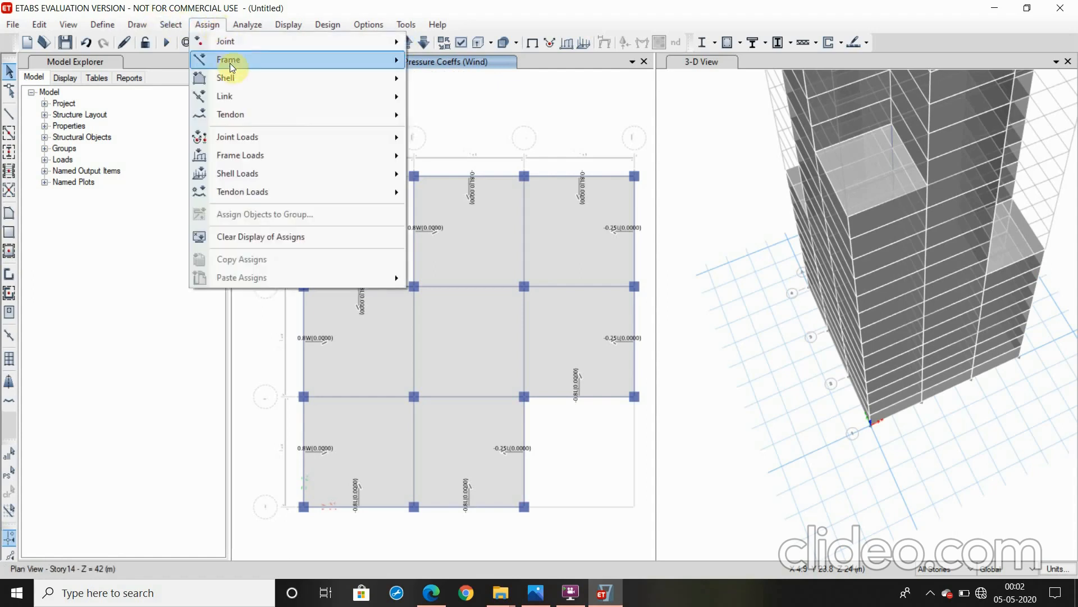
mouse_move(247, 28)
left_click(250, 80)
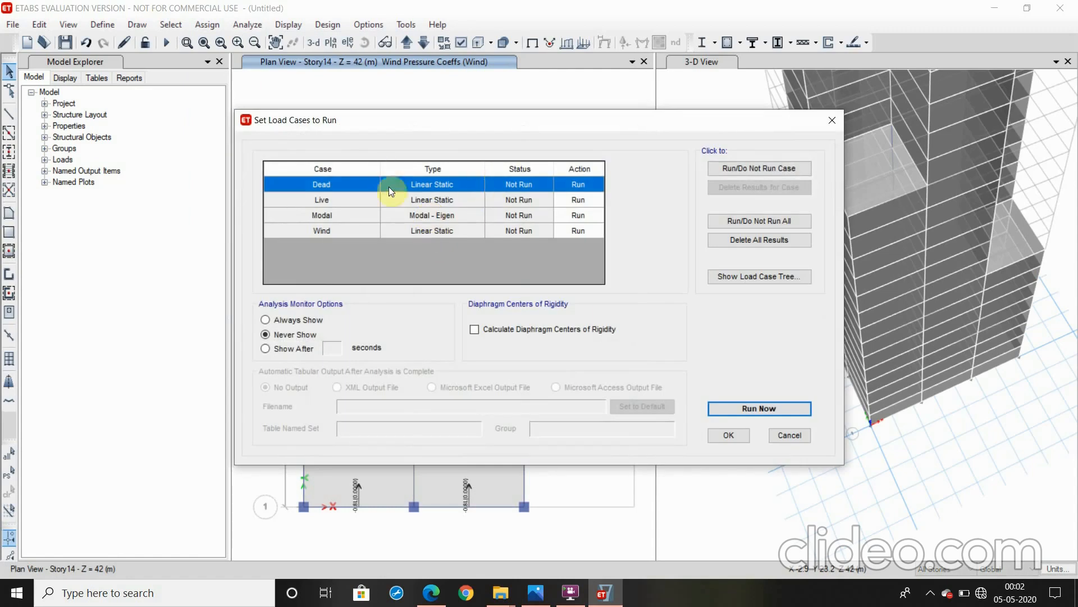
left_click(783, 433)
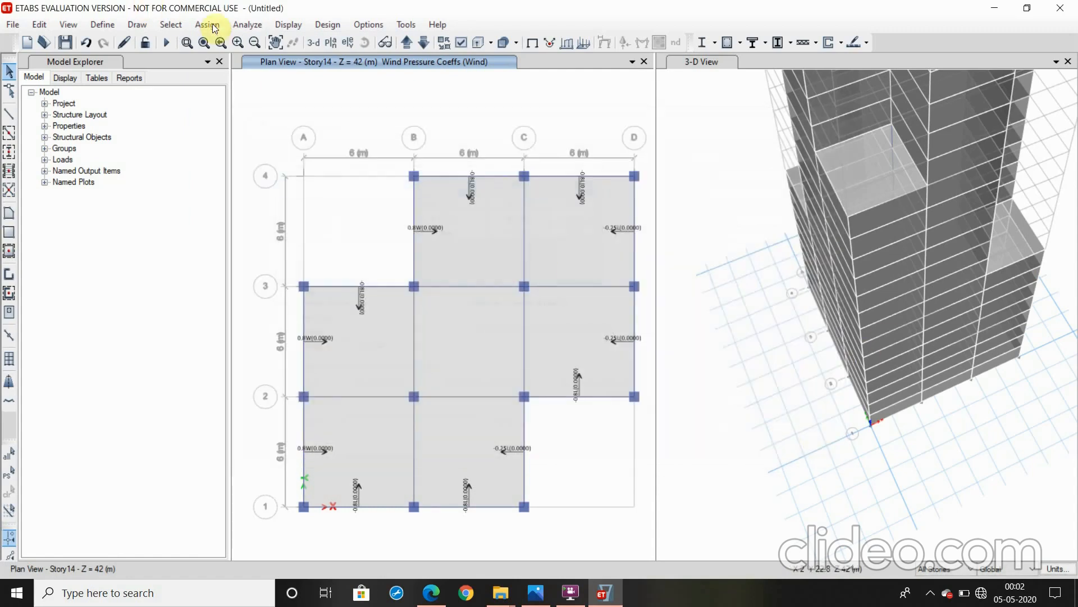
Run the analysis, saving the model in the Downloads folder as Tall Building Assignment
left_click(247, 27)
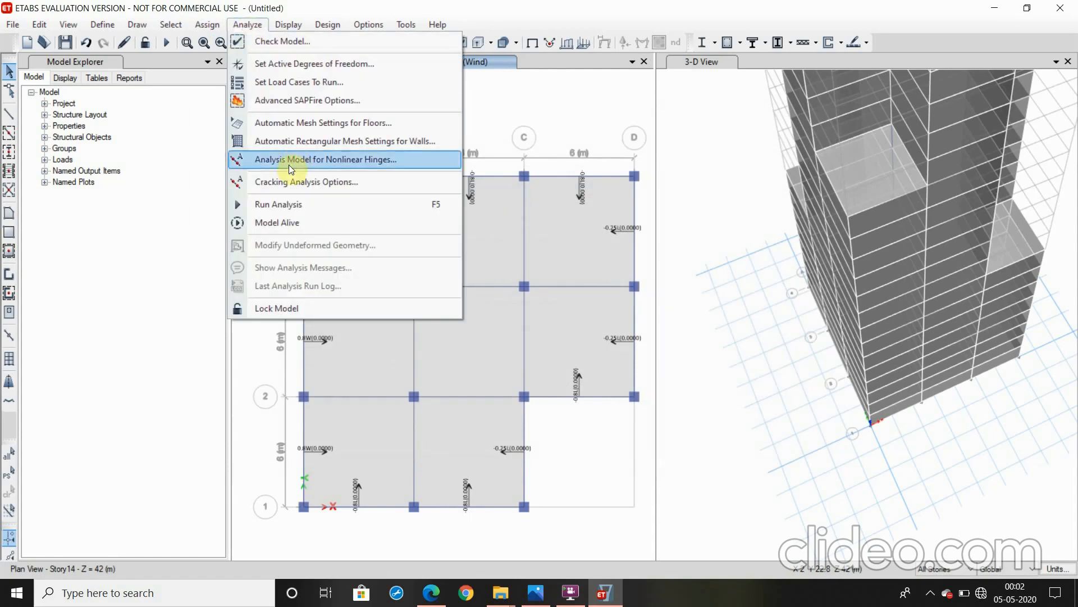
left_click(287, 208)
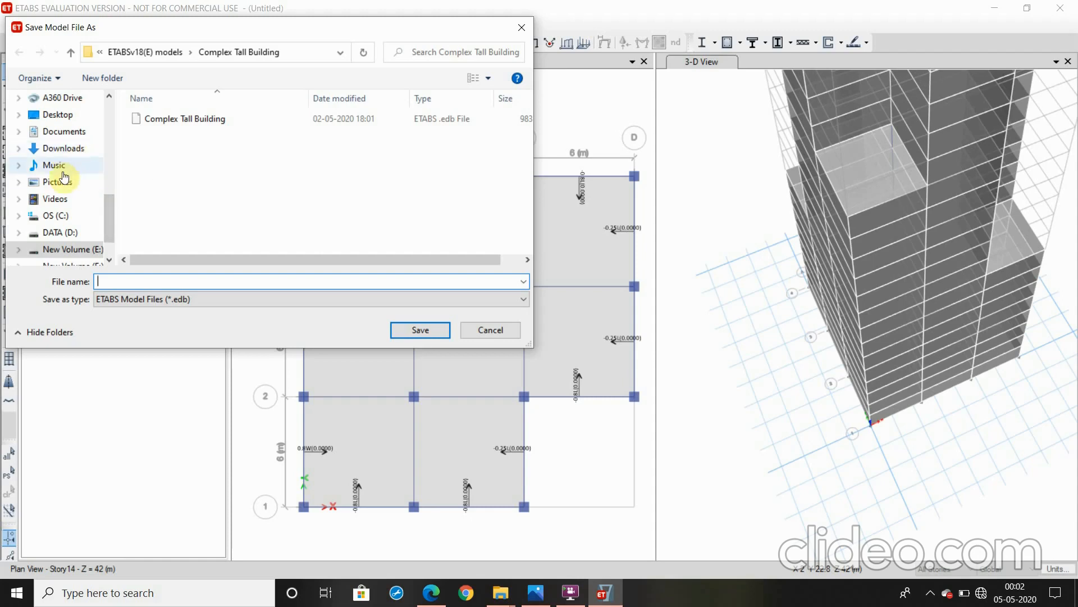
left_click(53, 148)
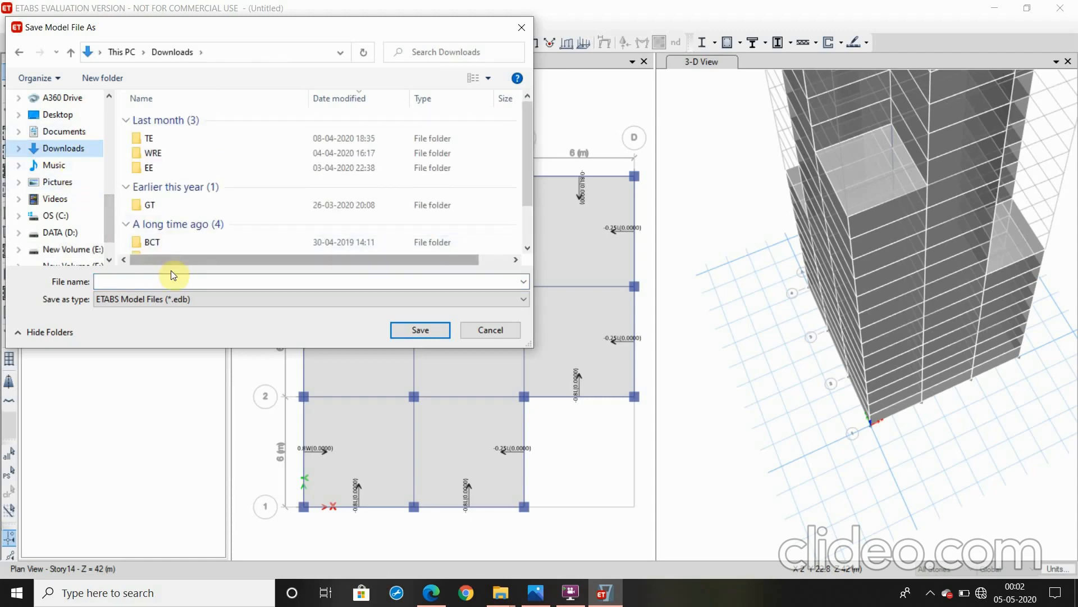
left_click(135, 281)
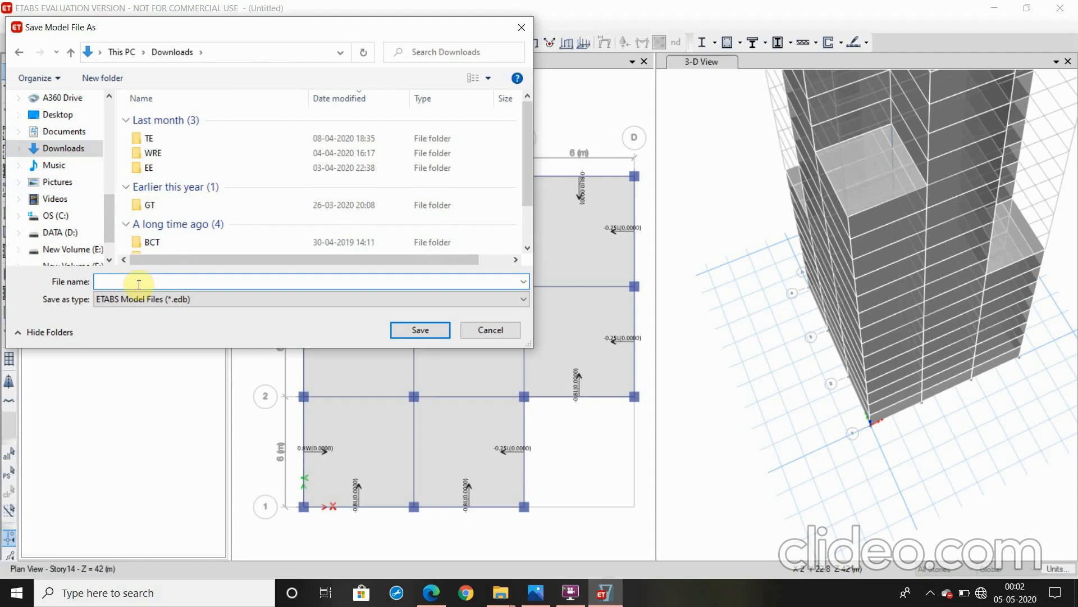
type("Tall Building Assignment")
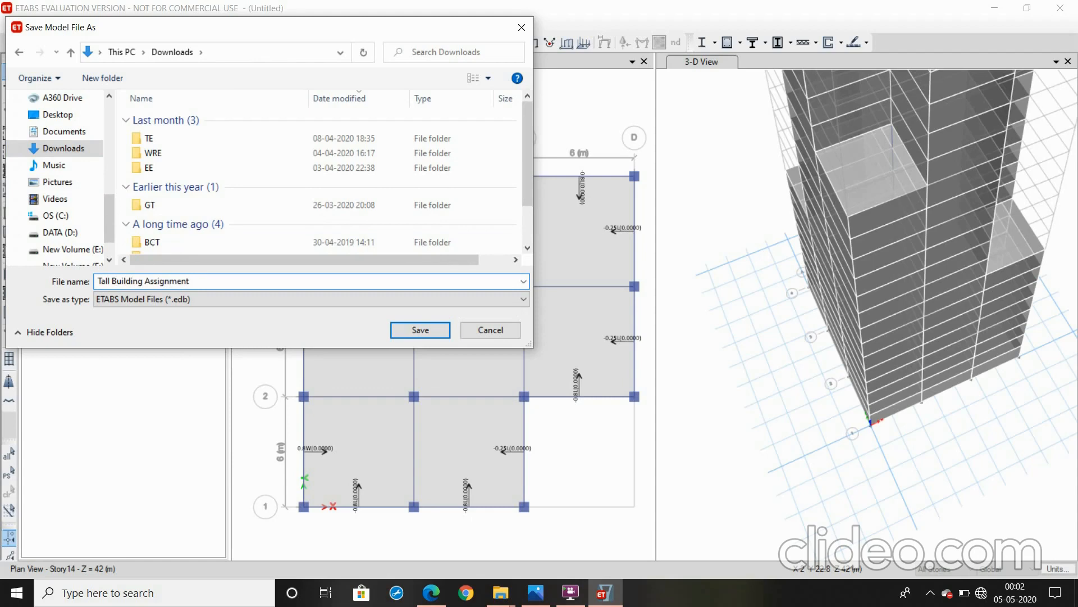
left_click(430, 330)
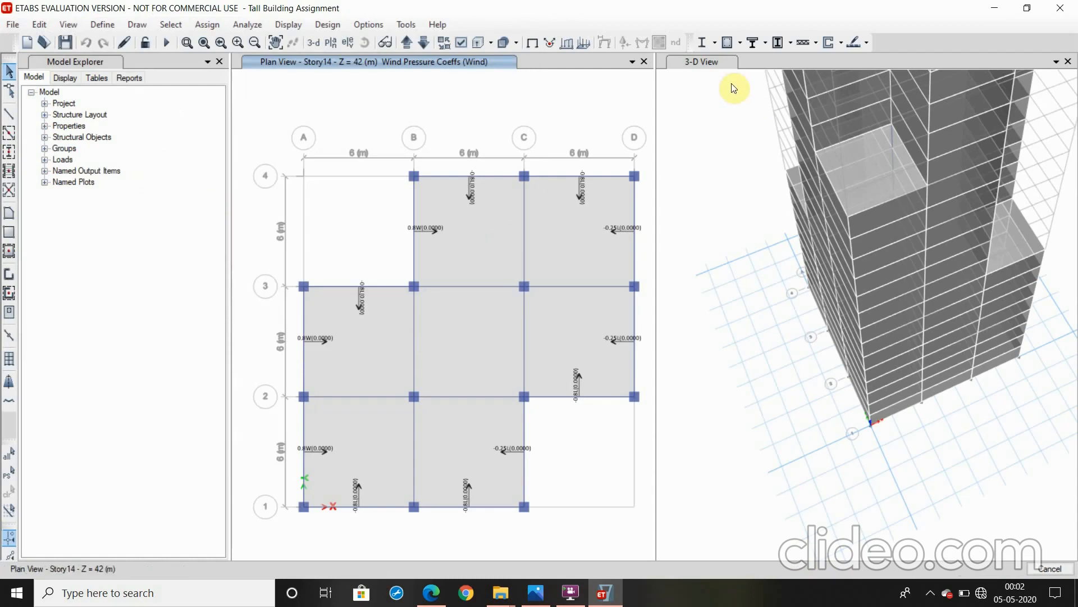
Display the filled Shear 2-2 force diagram of the frames for the Dead case in the 3-D view
left_click(717, 63)
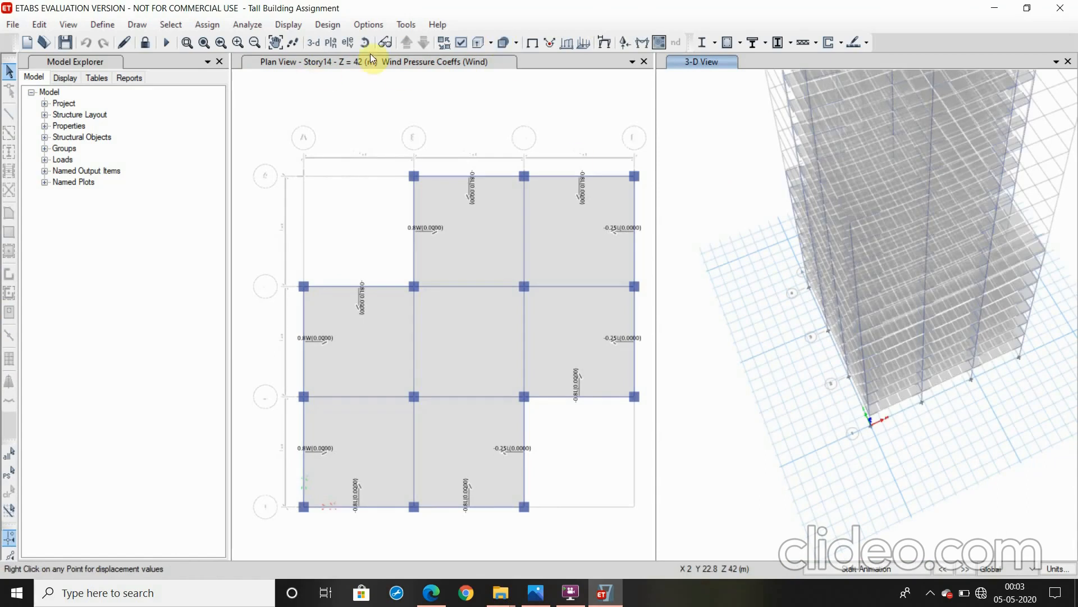
left_click(276, 45)
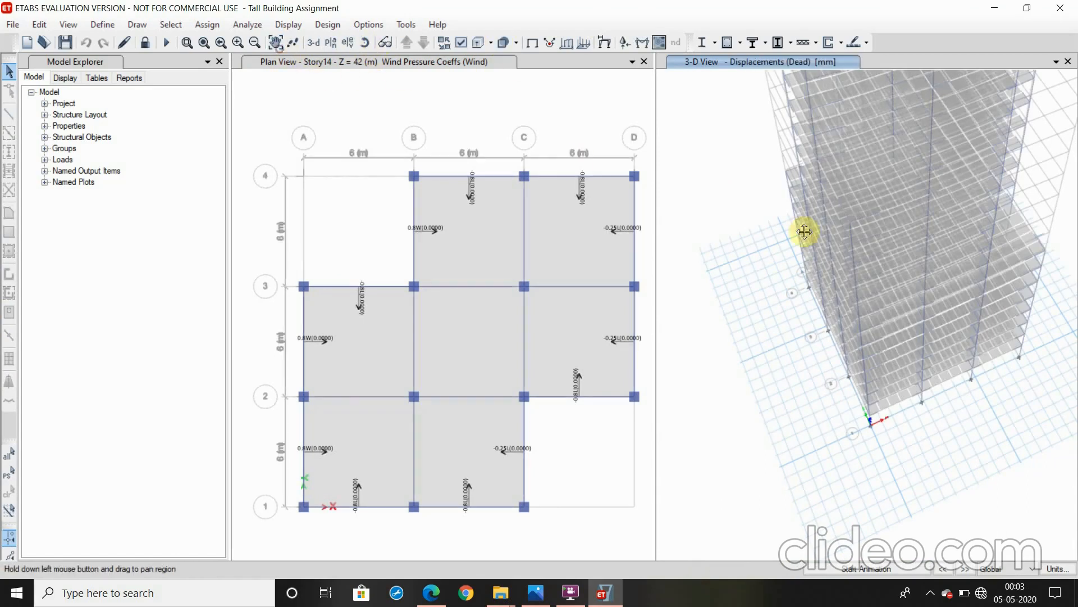
left_click_drag(932, 420, 894, 606)
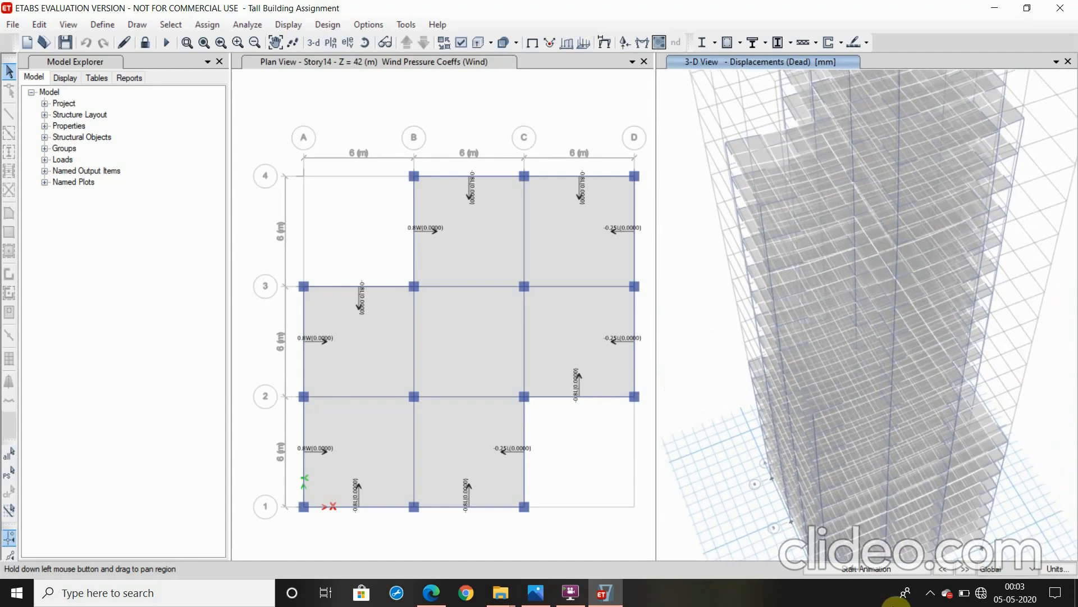
scroll(851, 409, "down", 3)
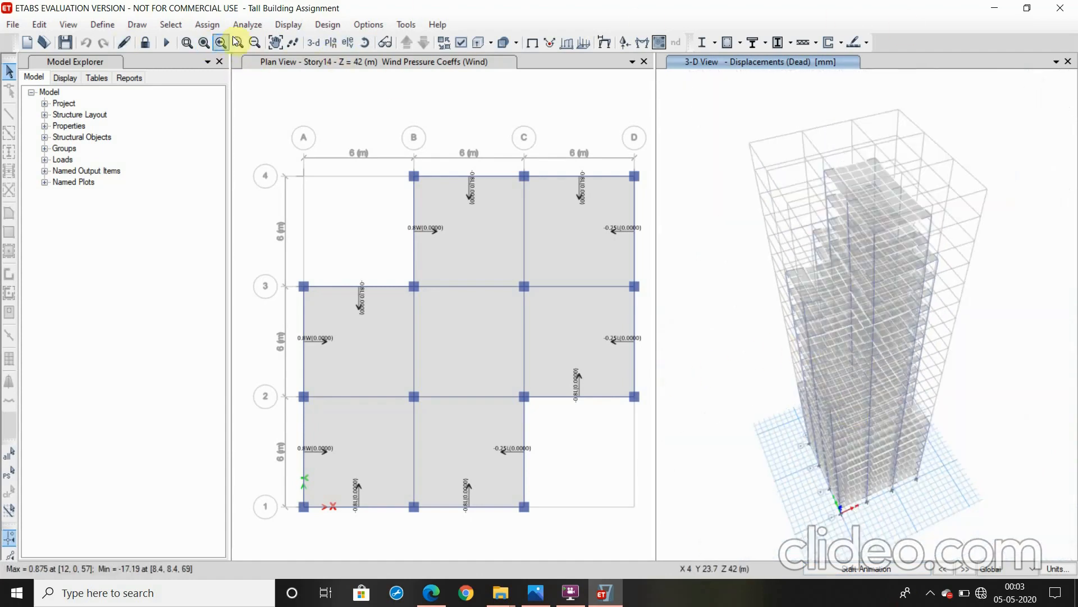
left_click(303, 30)
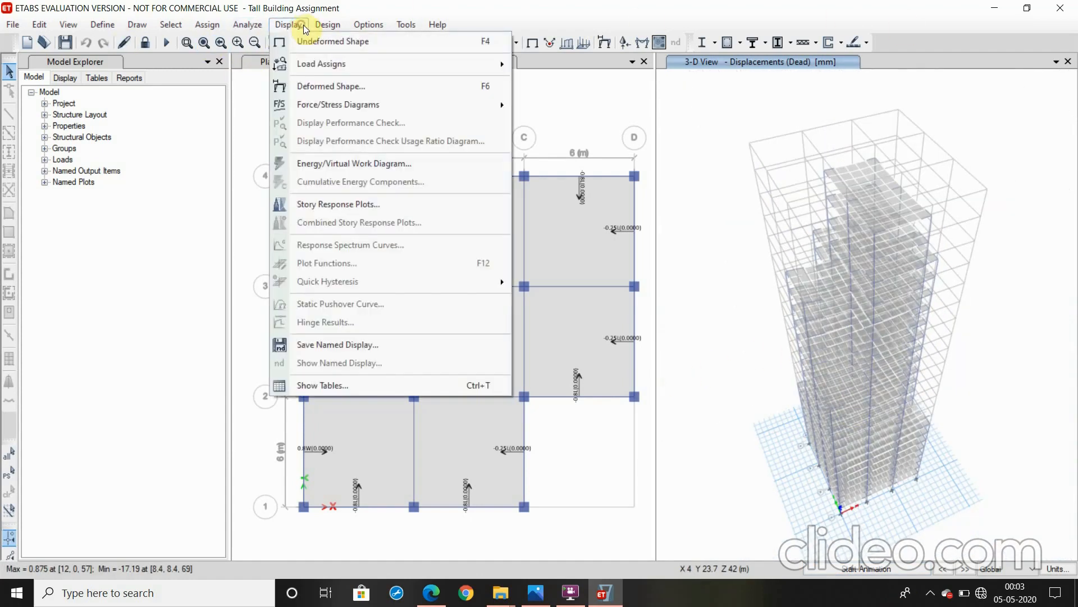
mouse_move(349, 106)
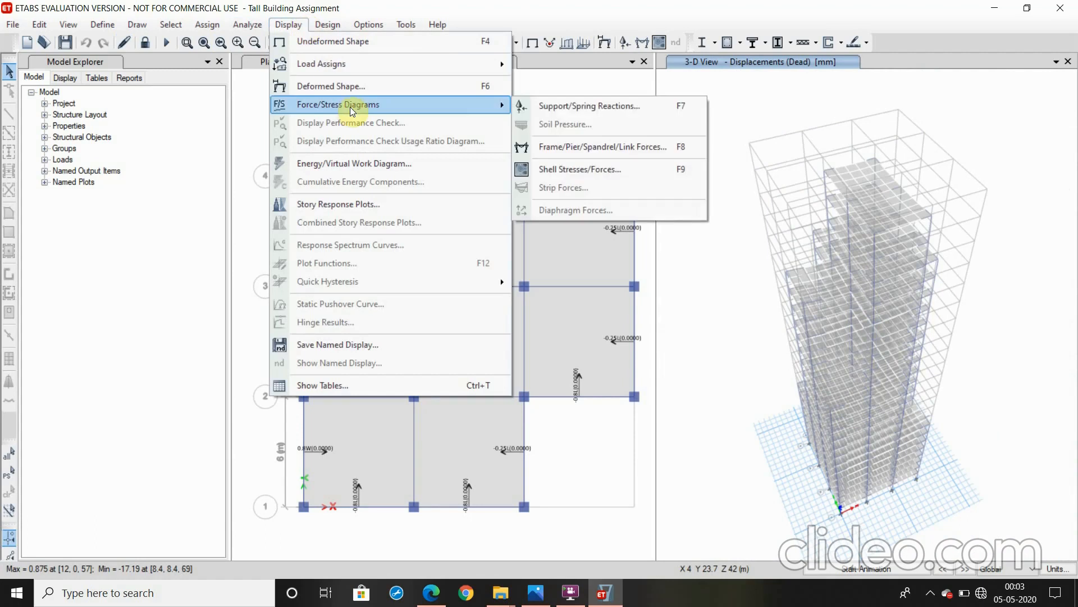
left_click(568, 147)
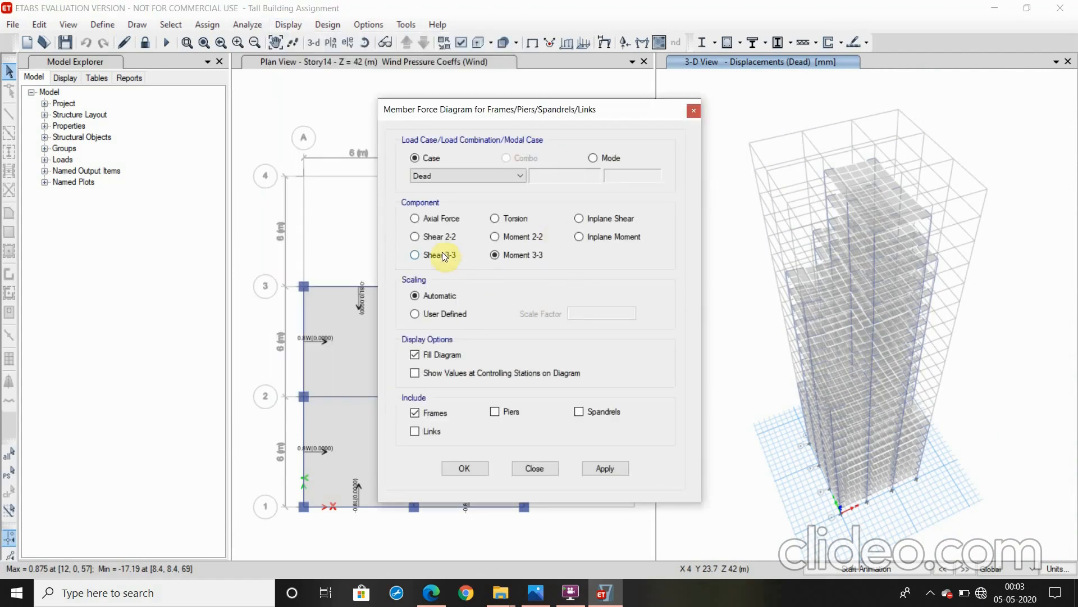
left_click(432, 238)
left_click(605, 468)
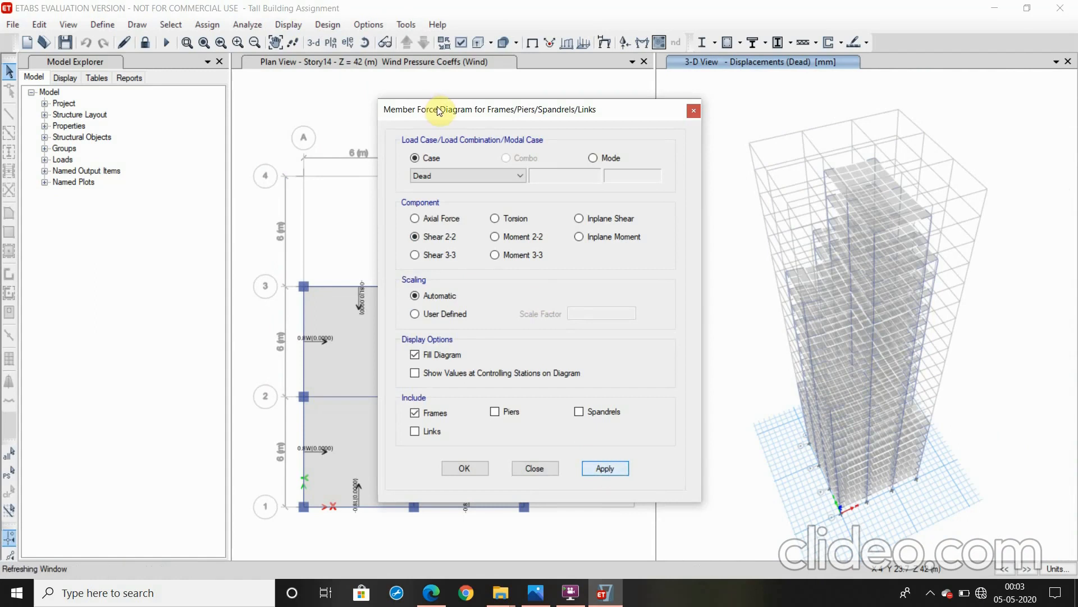
left_click_drag(439, 110, 316, 104)
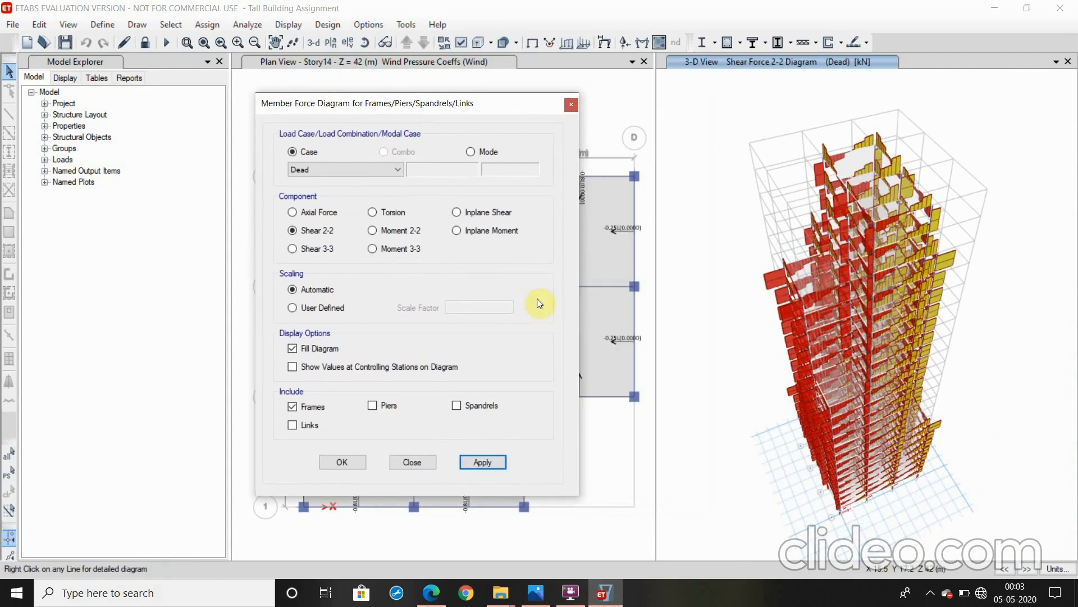
Replace the shear display with the Moment 3-3 diagram of the frames for the Dead case
left_click(411, 249)
left_click(498, 464)
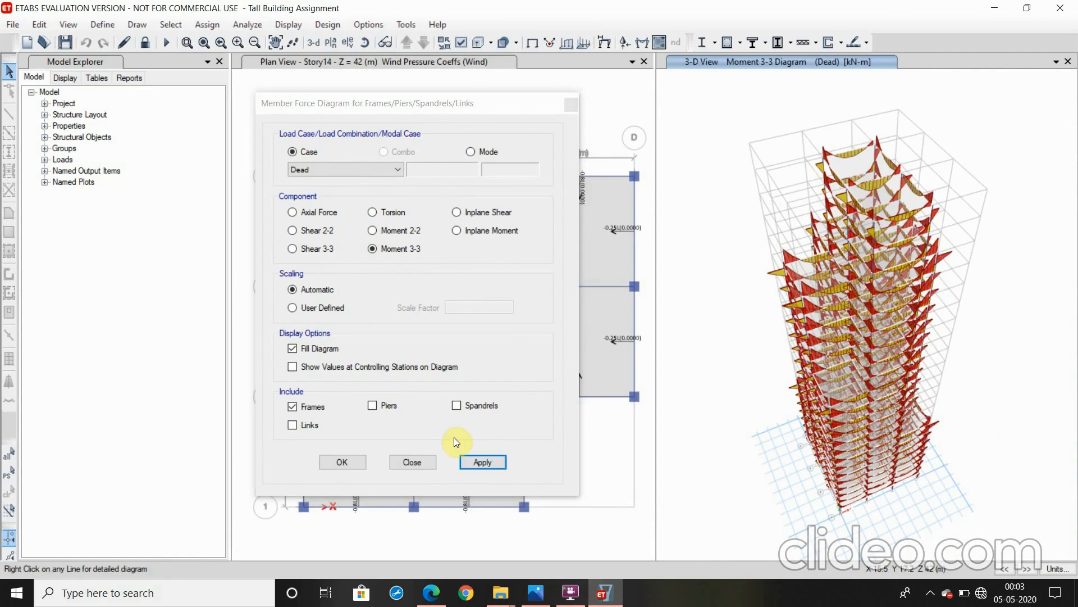
left_click(339, 463)
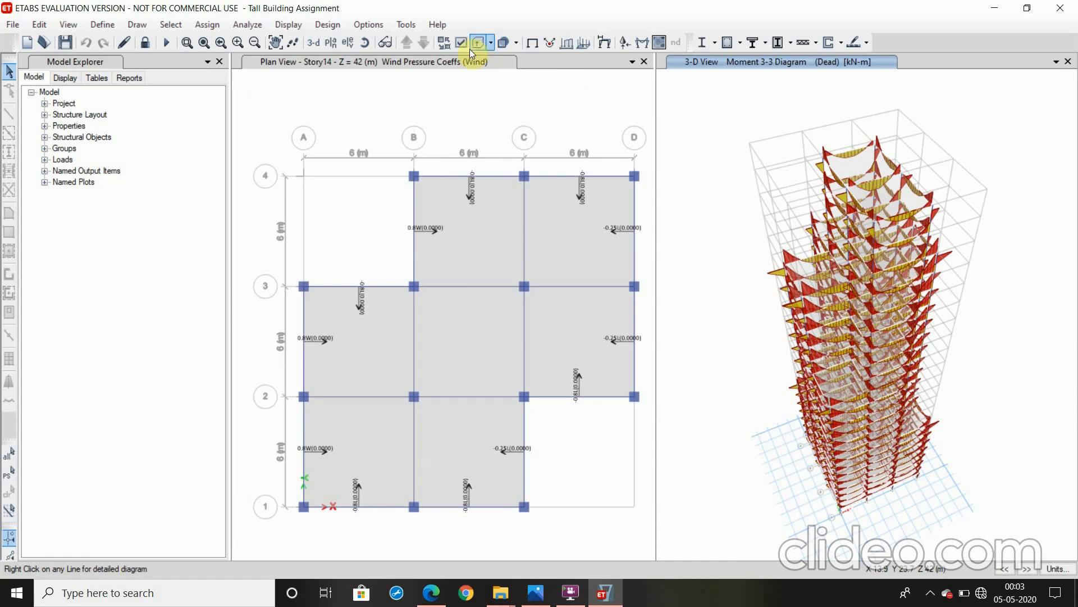
Review the concrete frame design preferences for IS 456:2000 and accept them without changes
left_click(327, 25)
mouse_move(338, 50)
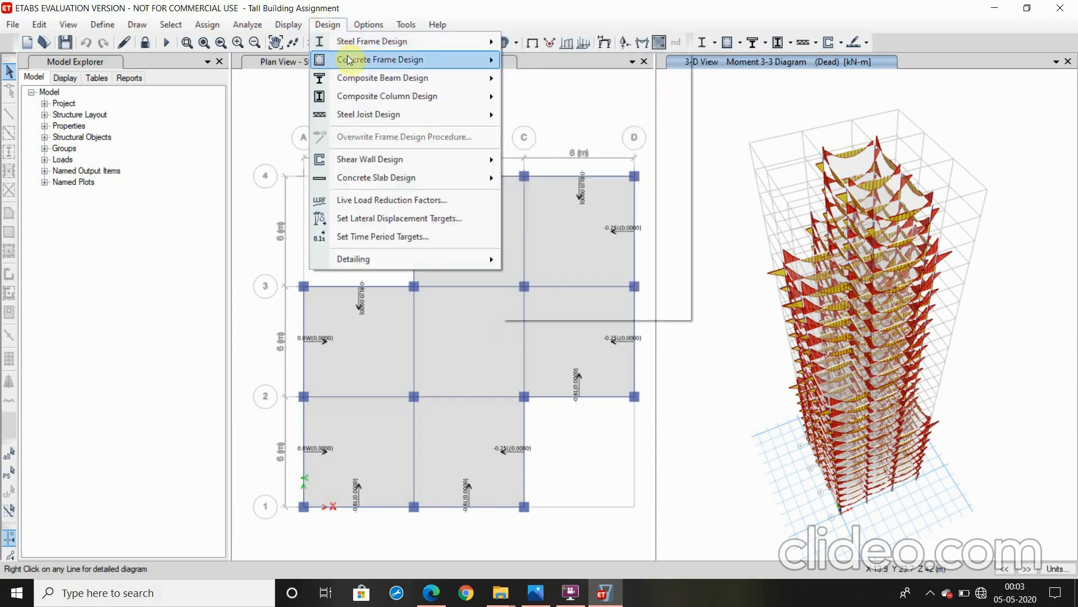
mouse_move(395, 61)
left_click(527, 62)
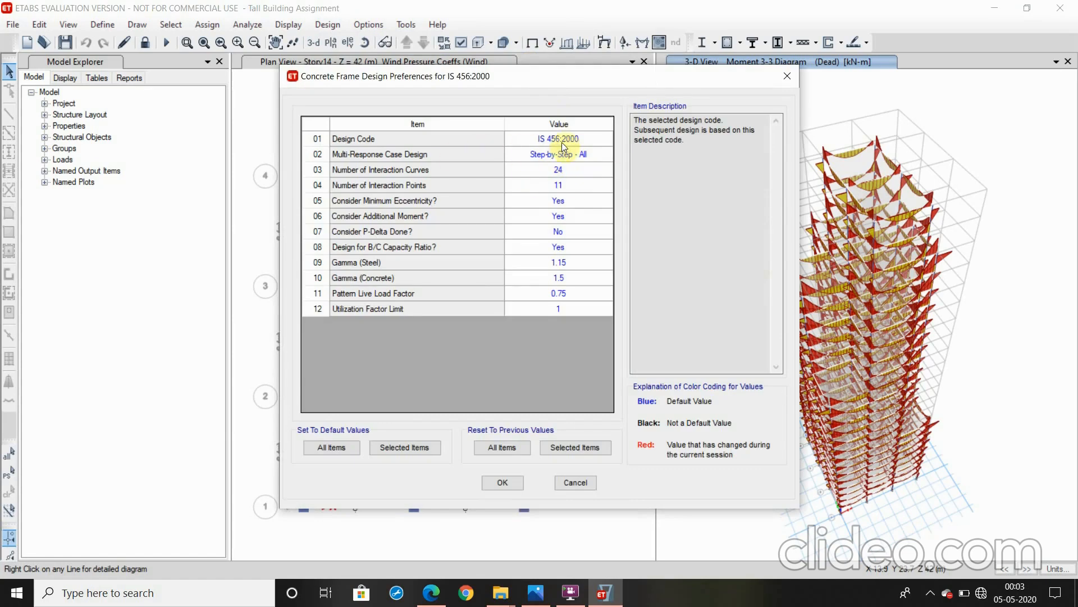
left_click(503, 482)
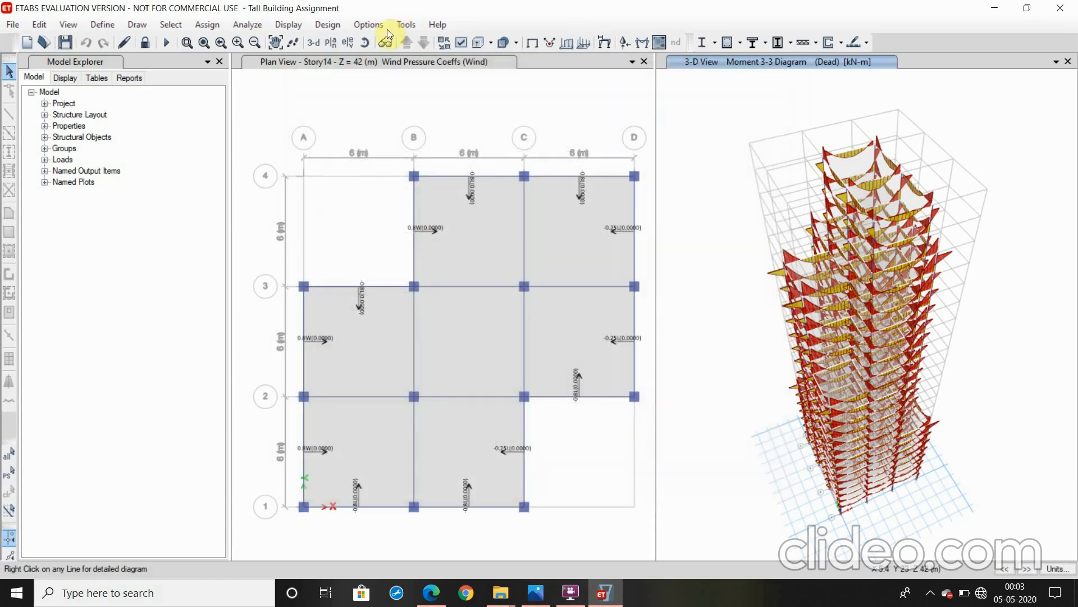
Run the concrete frame design check and reiterate the analysis and design twice for the frames whose sections differ
left_click(327, 25)
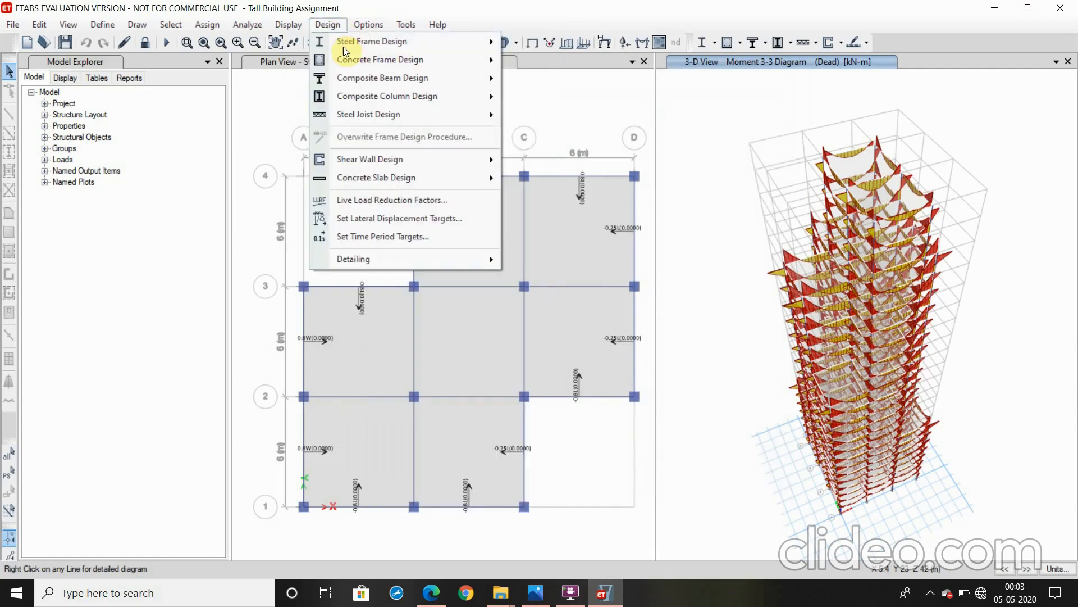
mouse_move(352, 60)
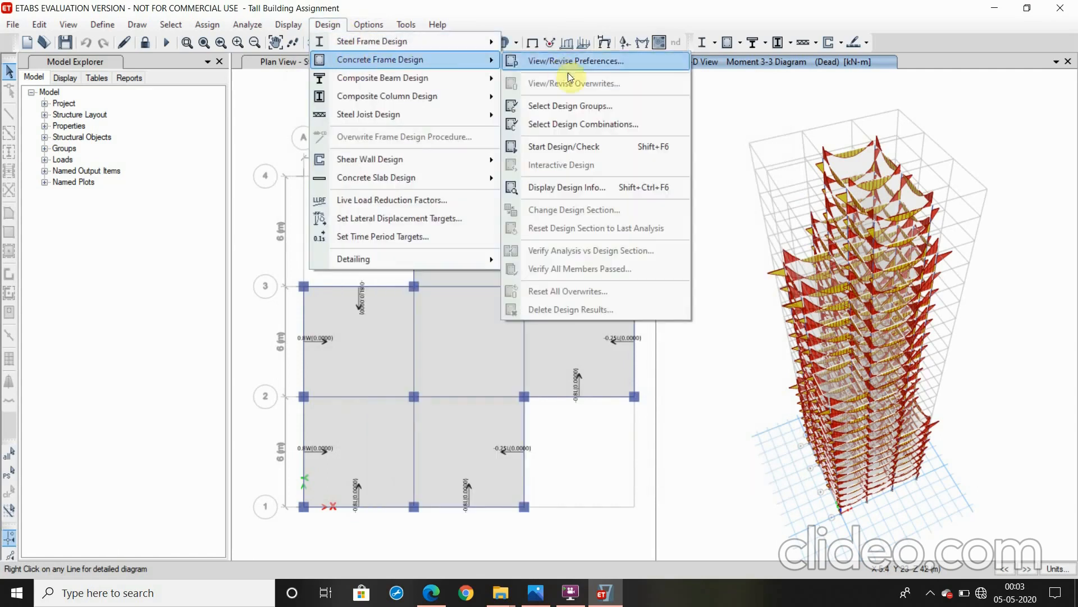
left_click(572, 146)
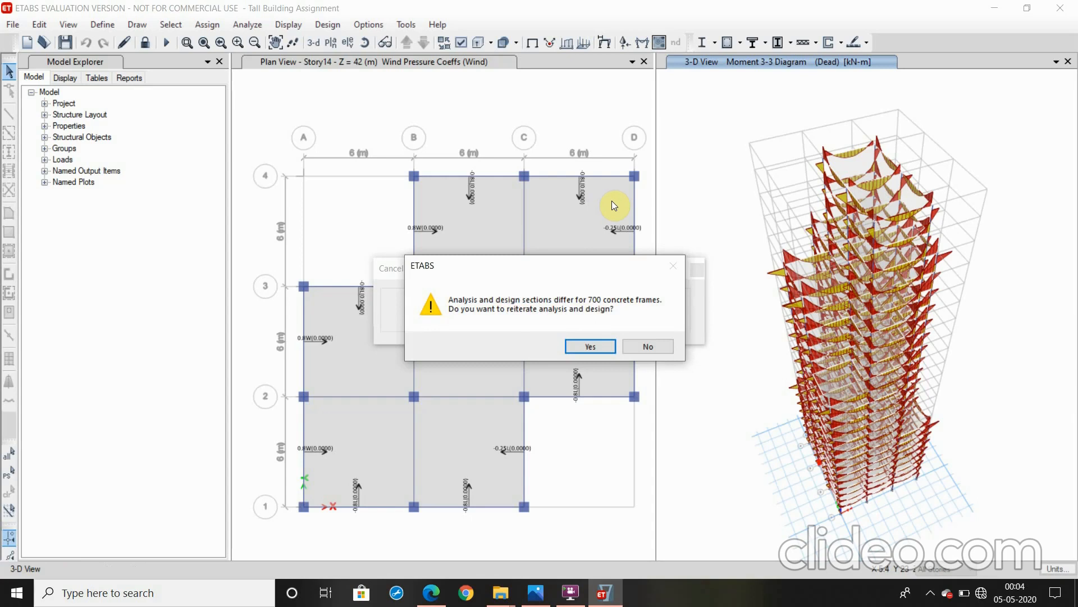
left_click(581, 345)
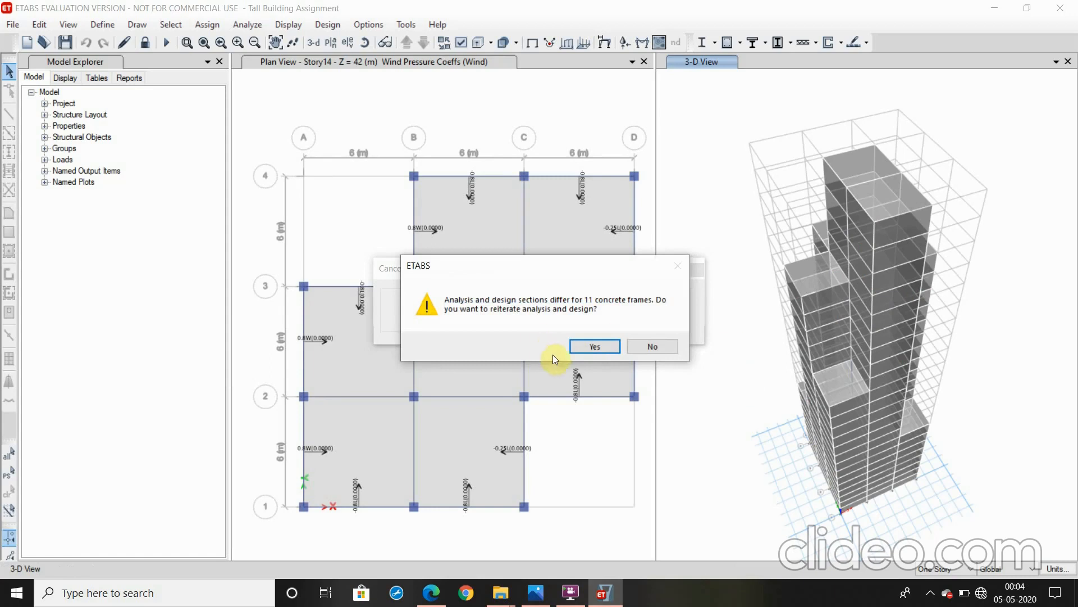
left_click(586, 350)
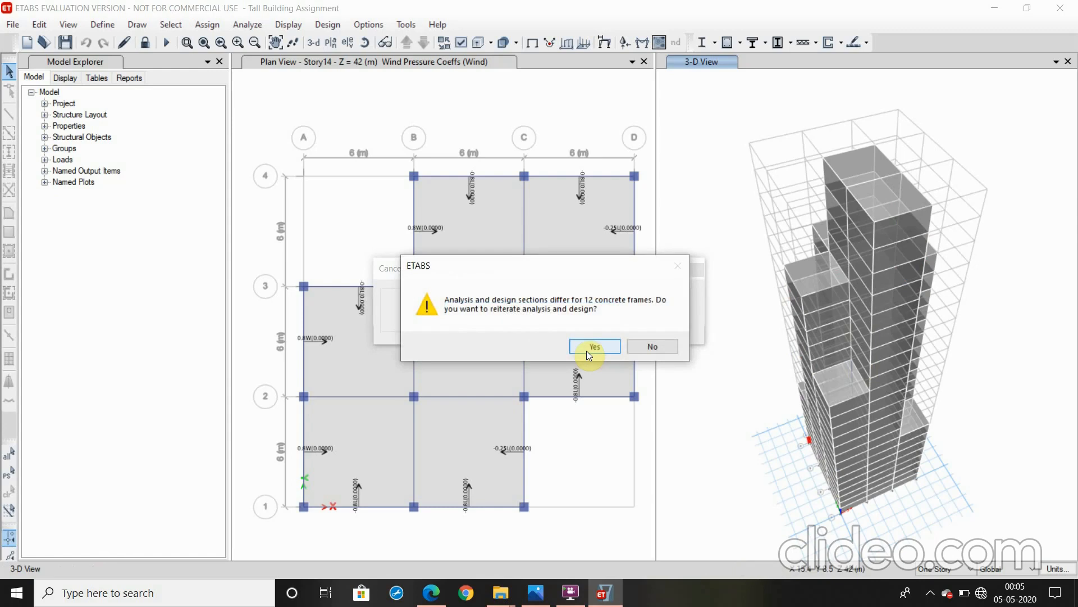
Decline a further analysis and design iteration, and consult the building specification image in Photos before returning to ETABS
key("alt+Tab")
left_click(668, 346)
left_click(656, 346)
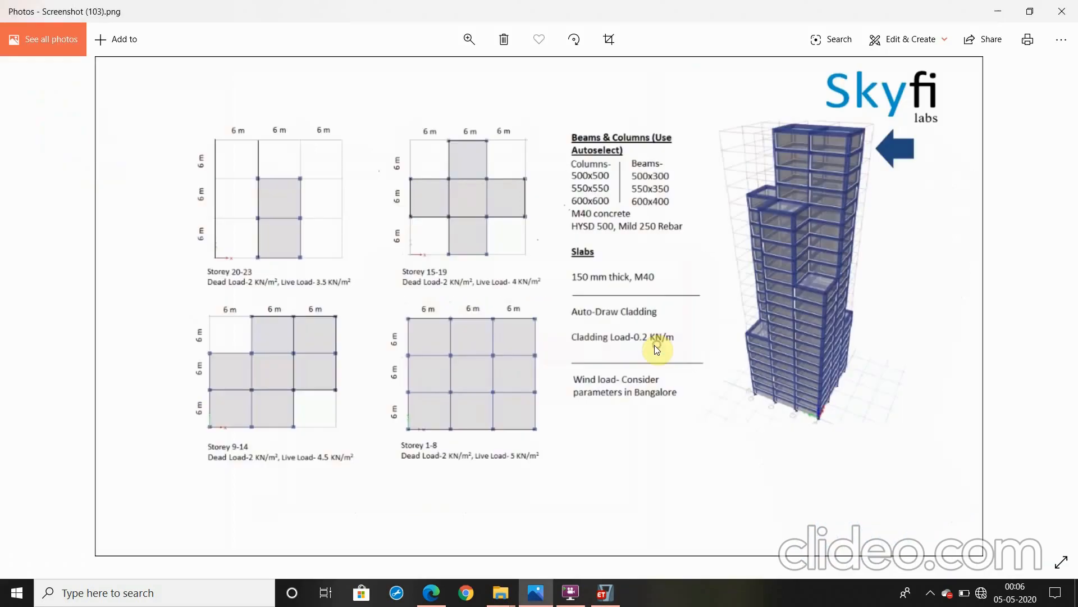
left_click(604, 593)
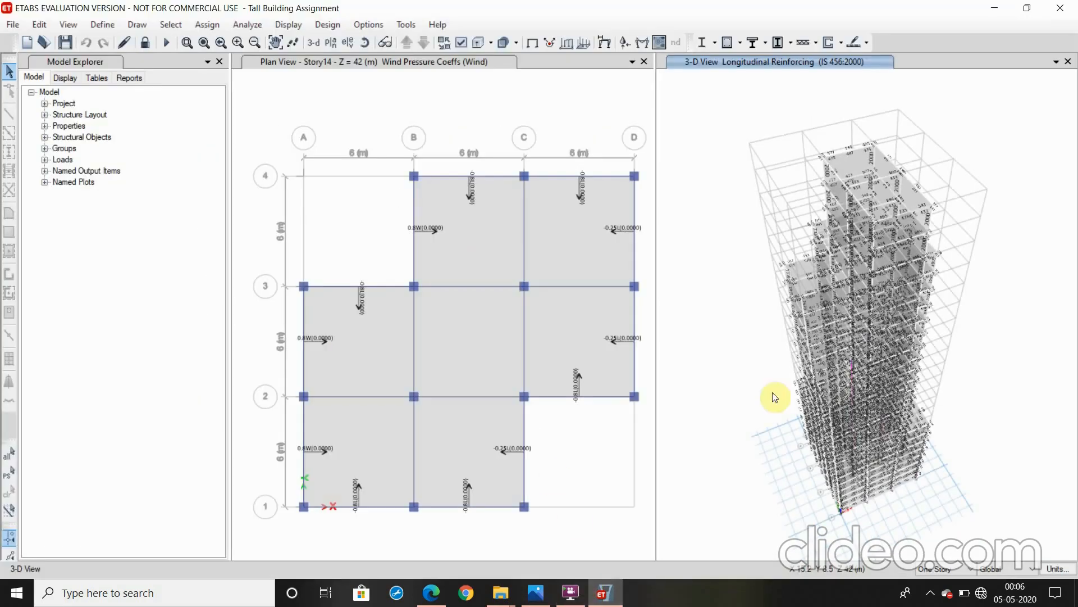
Verify that all concrete frame members passed the design check and select the failed ones
left_click(321, 26)
mouse_move(407, 62)
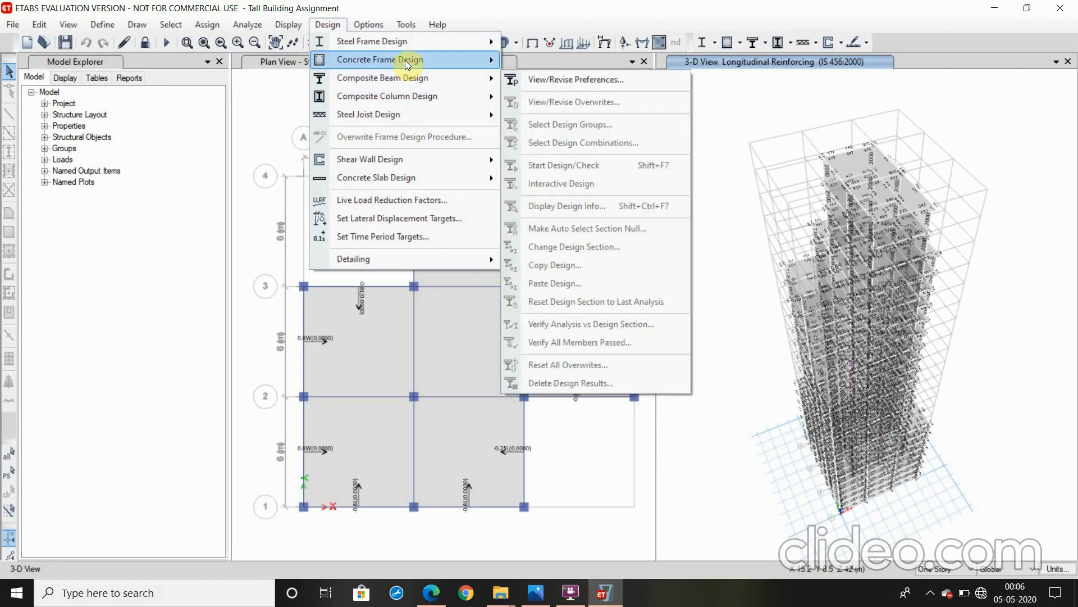
left_click(543, 342)
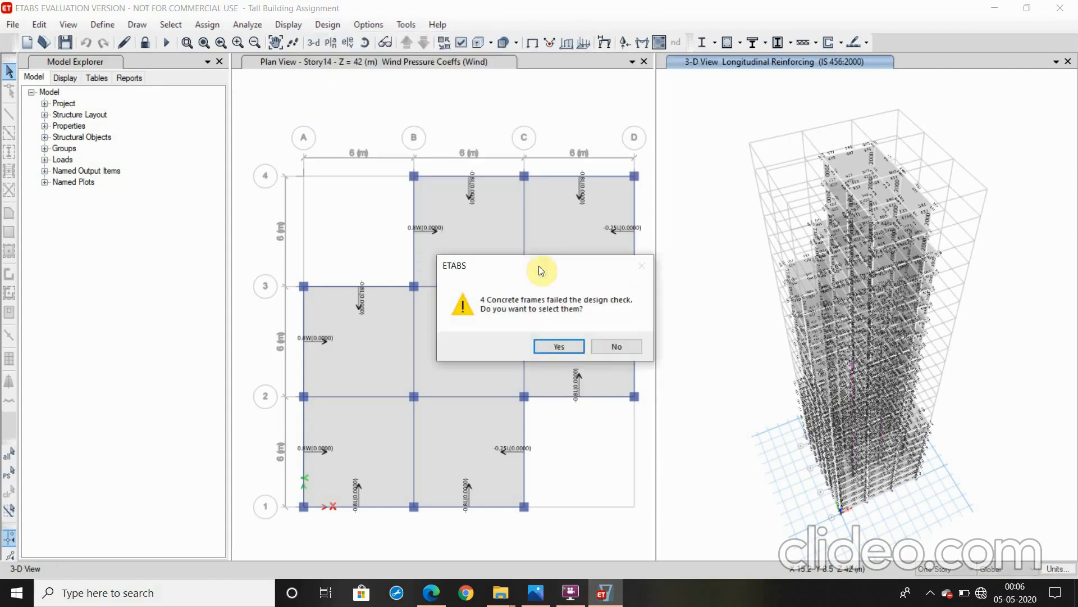
left_click(559, 346)
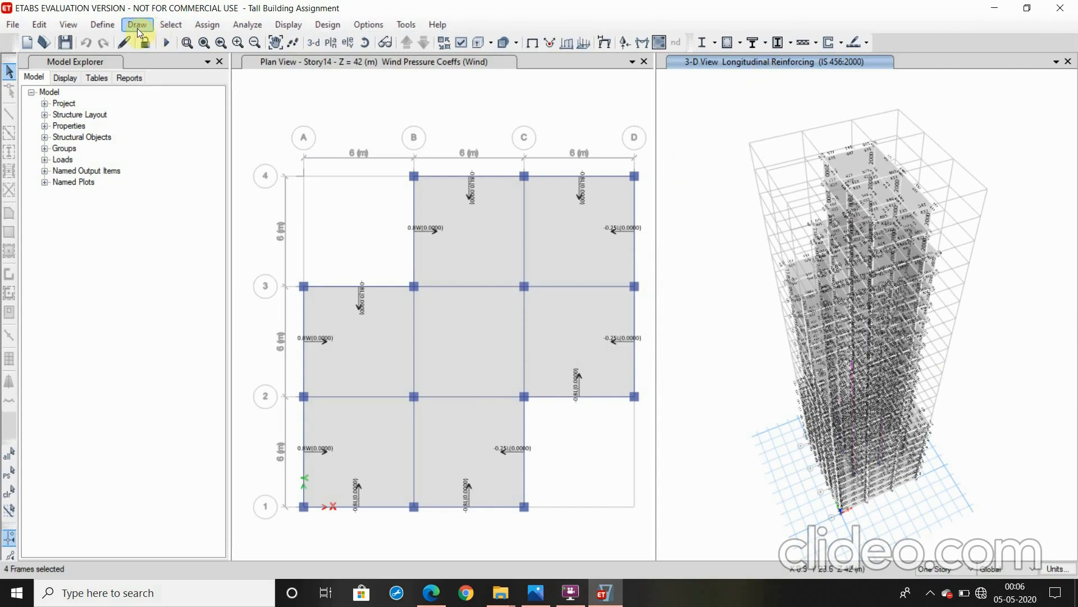
Look through the defined frame sections, including C 500x500, B 550x350 and B 600x400, without modifying any
left_click(113, 25)
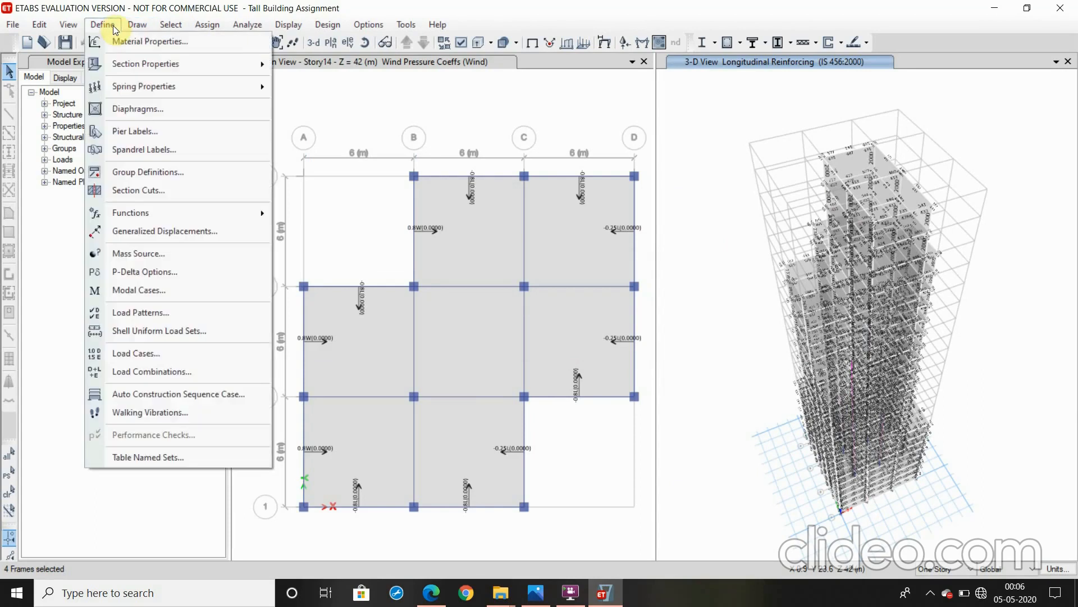
left_click(139, 36)
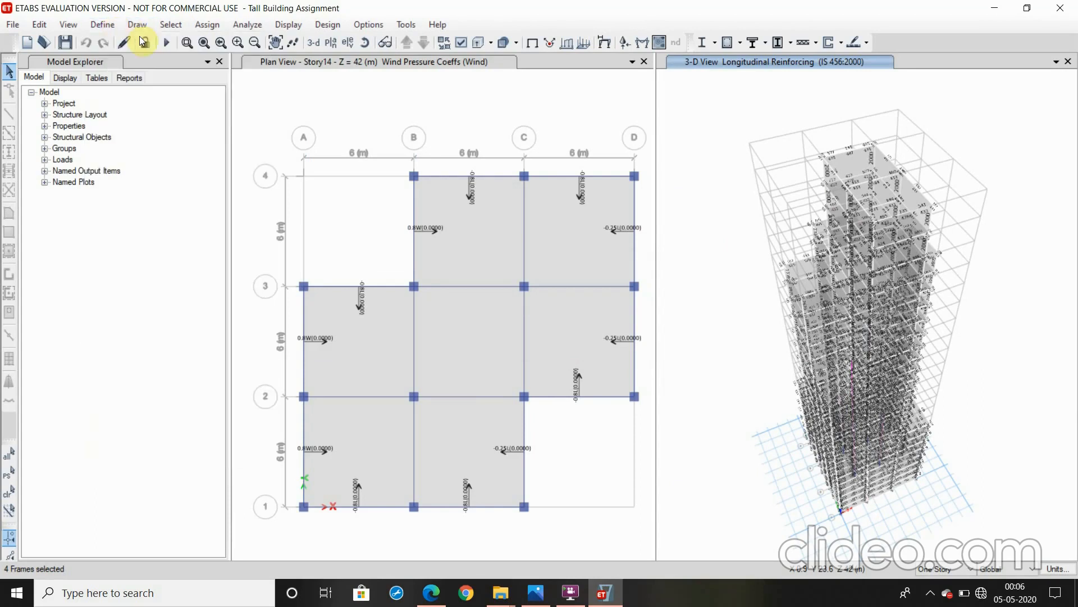
left_click(103, 24)
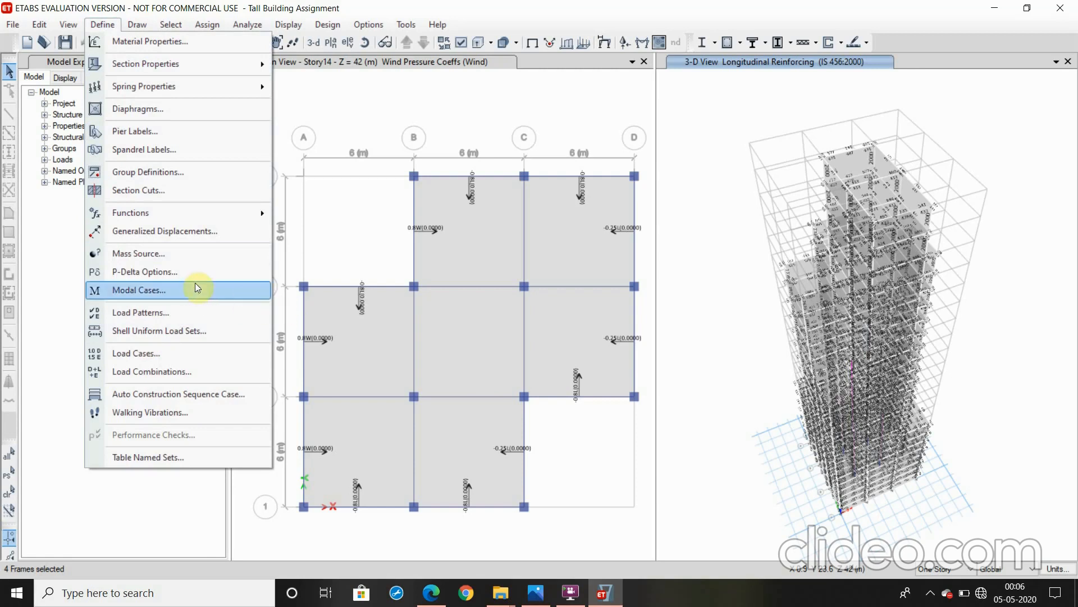
left_click(144, 26)
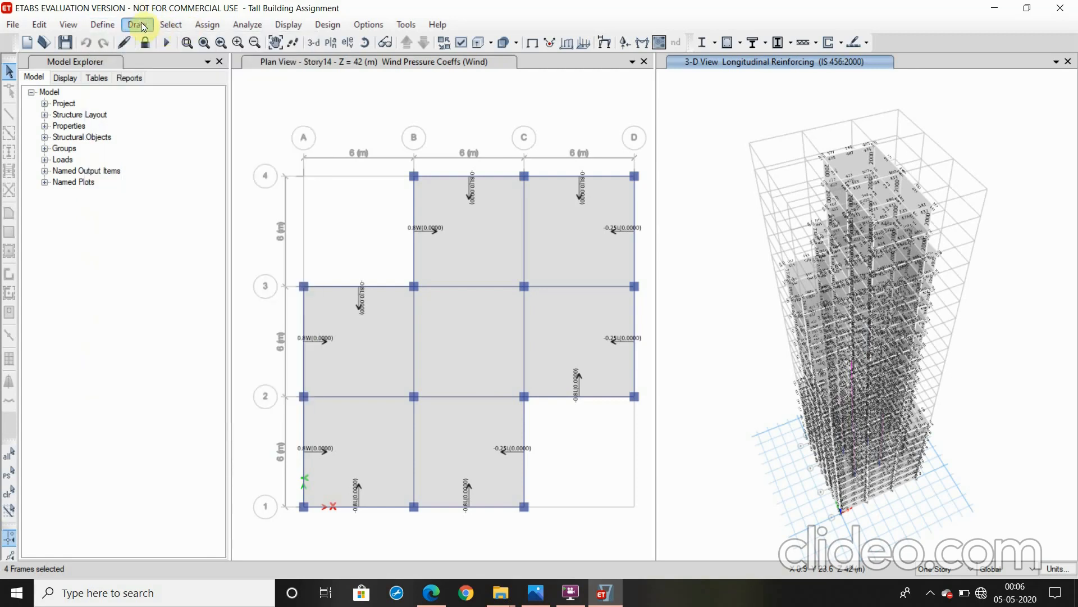
left_click(108, 23)
mouse_move(133, 67)
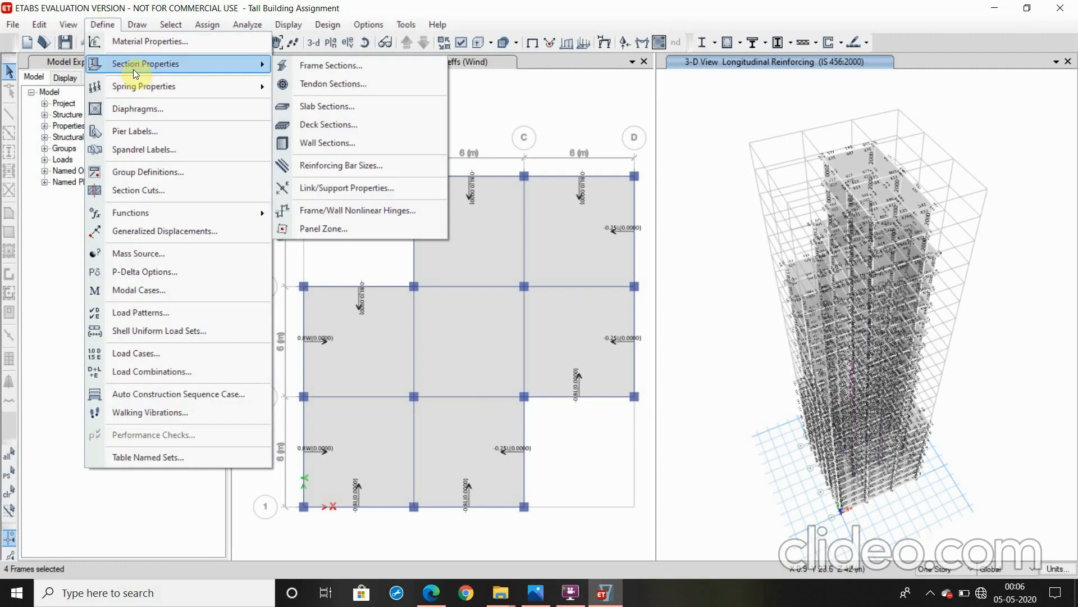
left_click(330, 66)
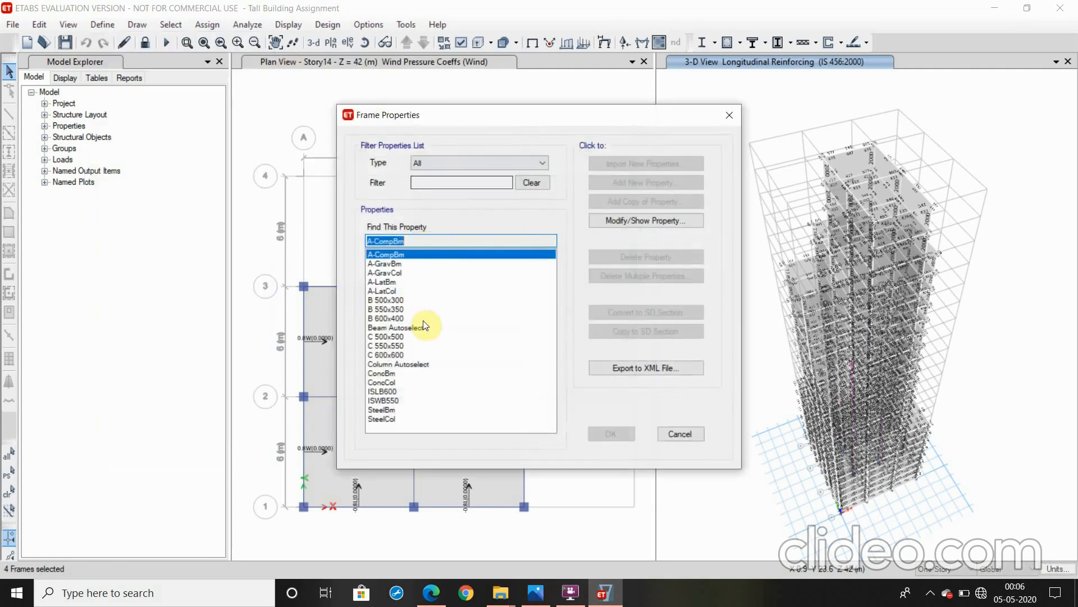
left_click(397, 337)
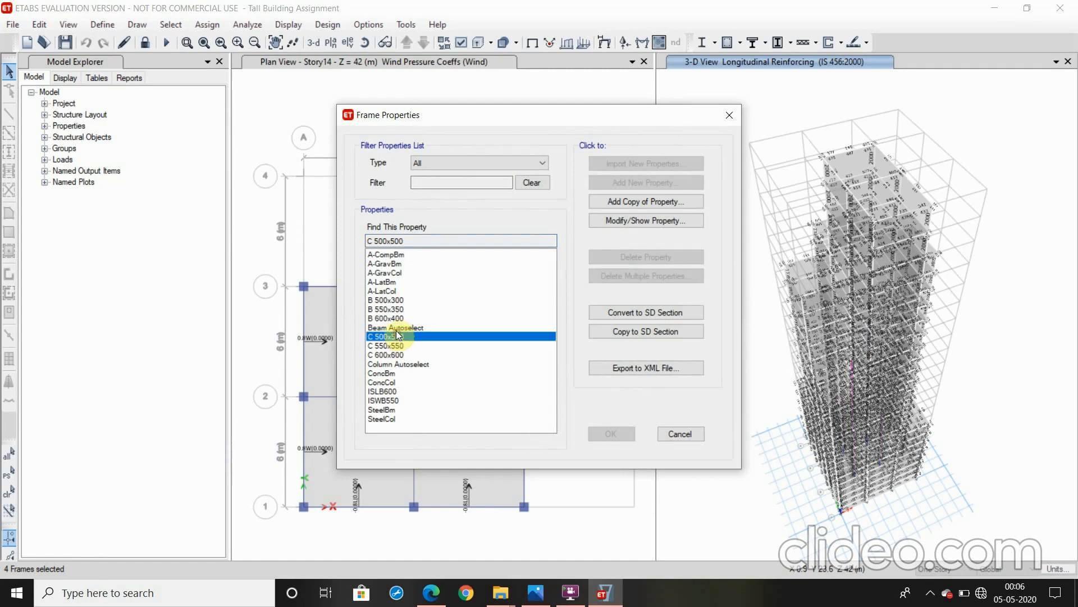
left_click(391, 310)
left_click(397, 318)
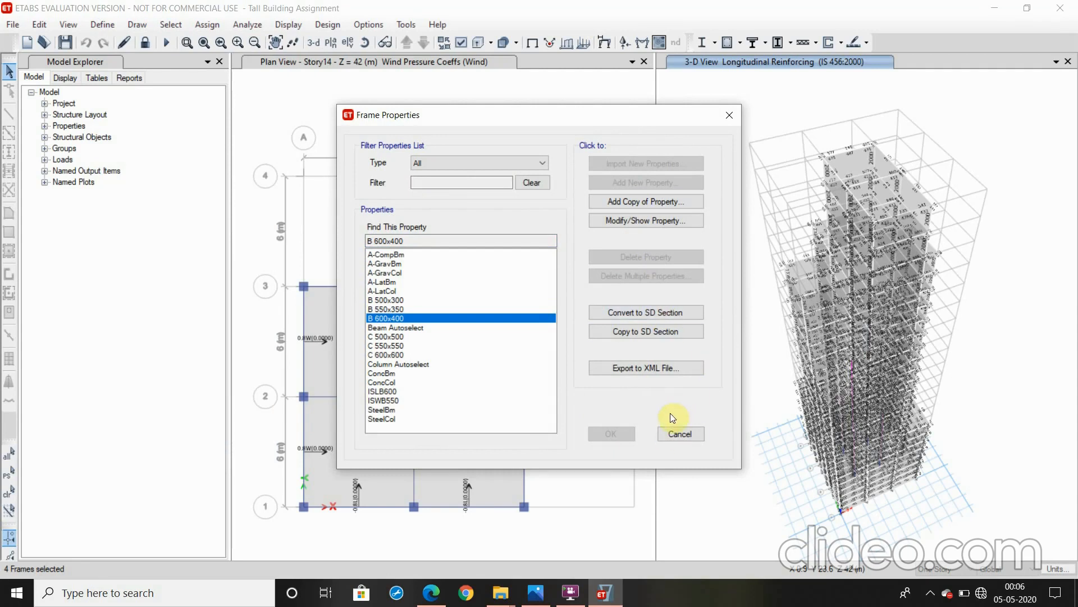
left_click(679, 433)
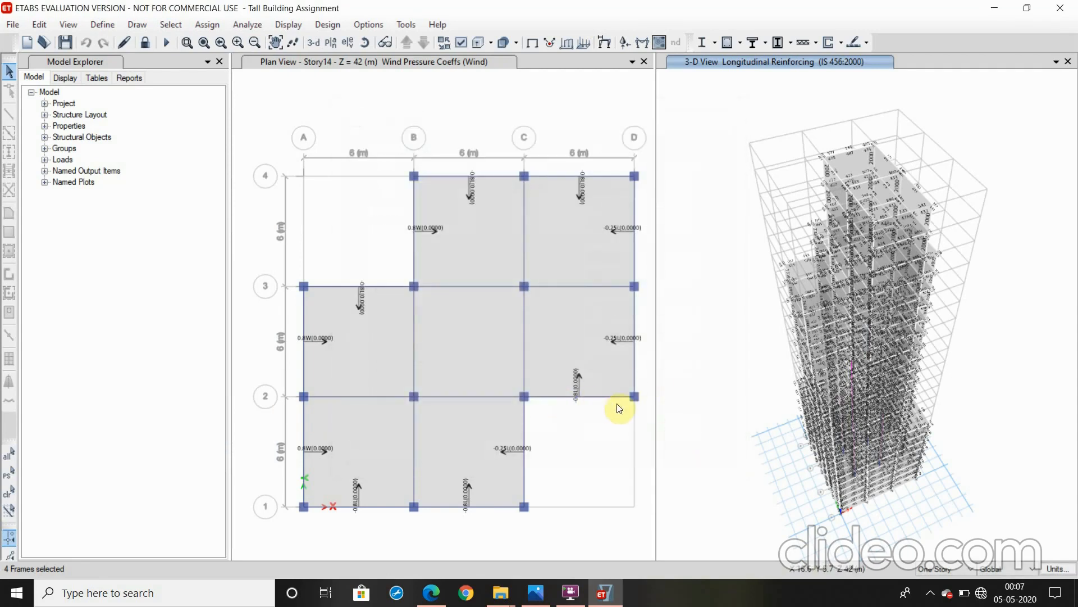
left_click(930, 594)
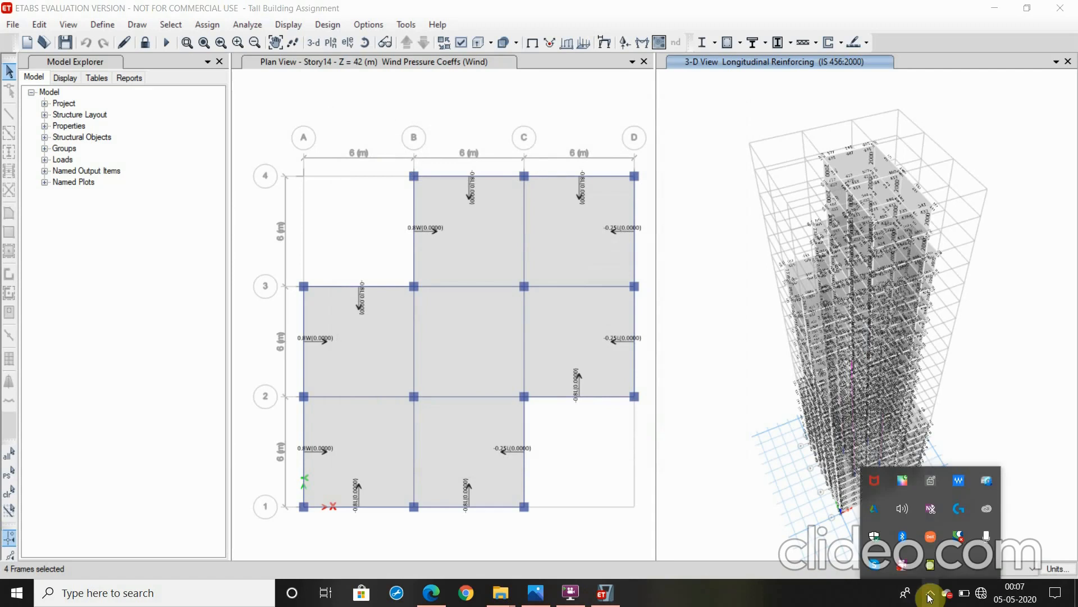
left_click(902, 566)
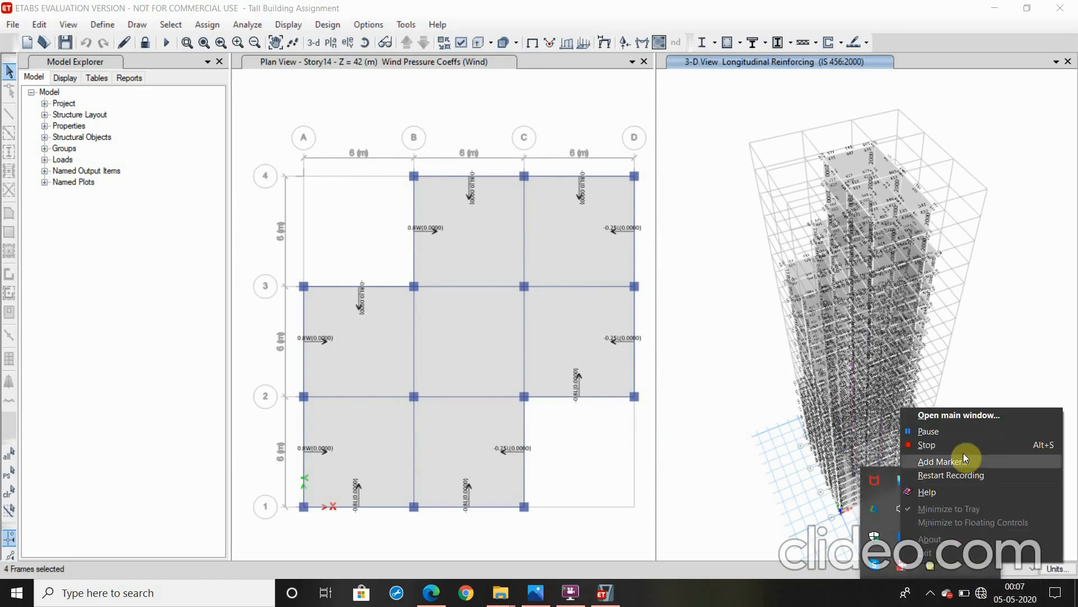
left_click(949, 429)
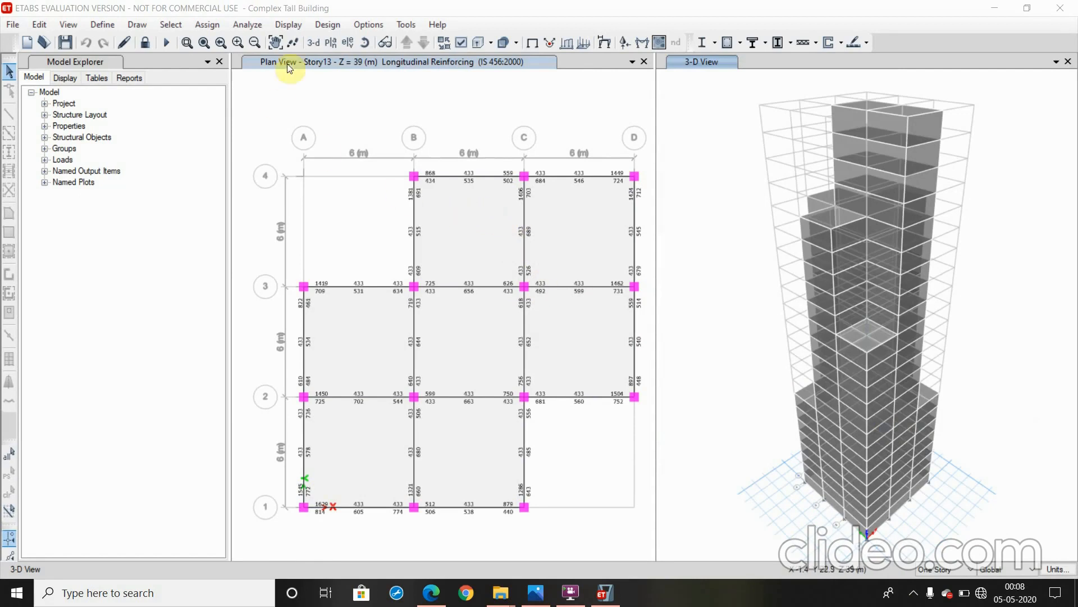
Verify that all concrete frame members pass the design check and inspect the longitudinal reinforcing on the Story13 plan
left_click(331, 29)
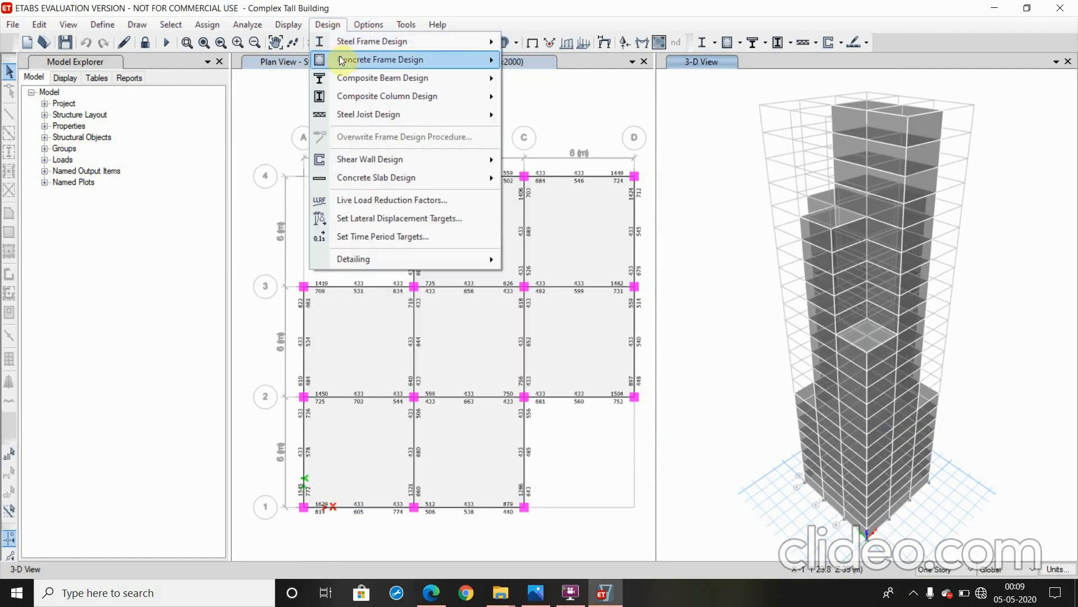
mouse_move(476, 59)
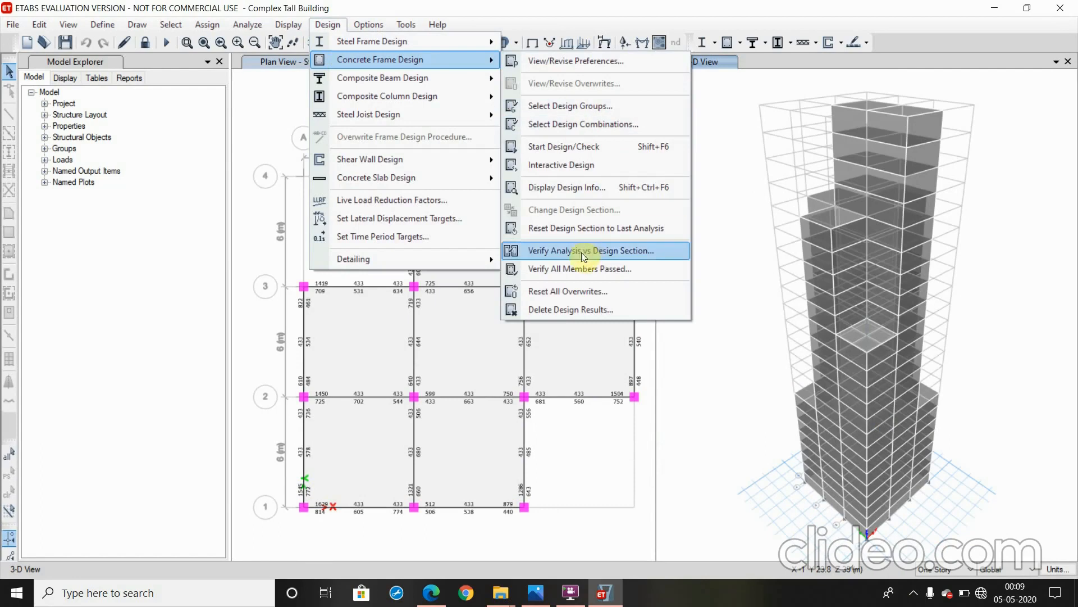
left_click(578, 268)
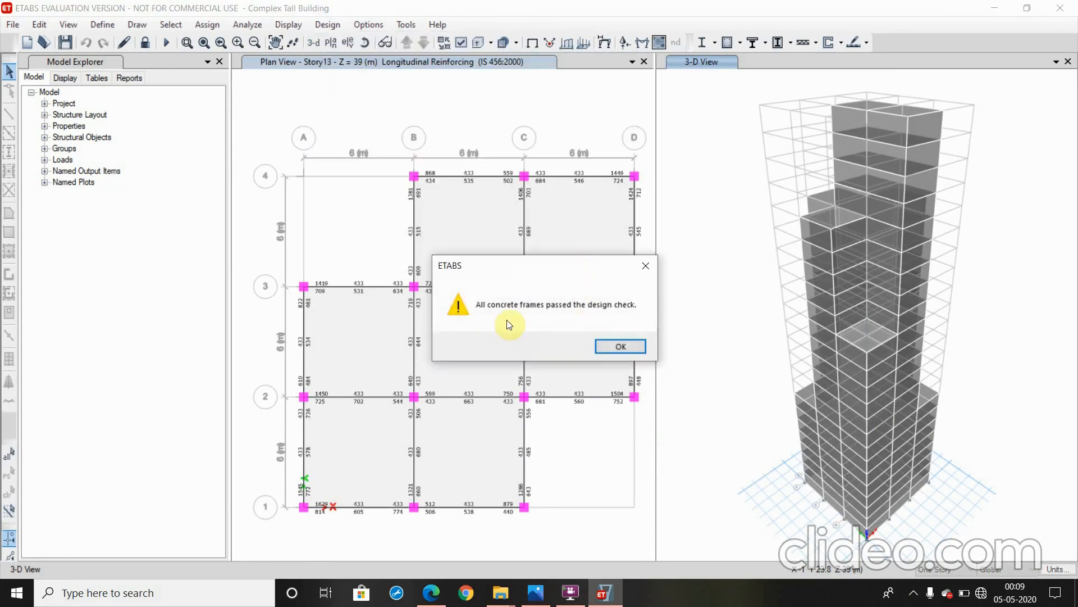
left_click(621, 349)
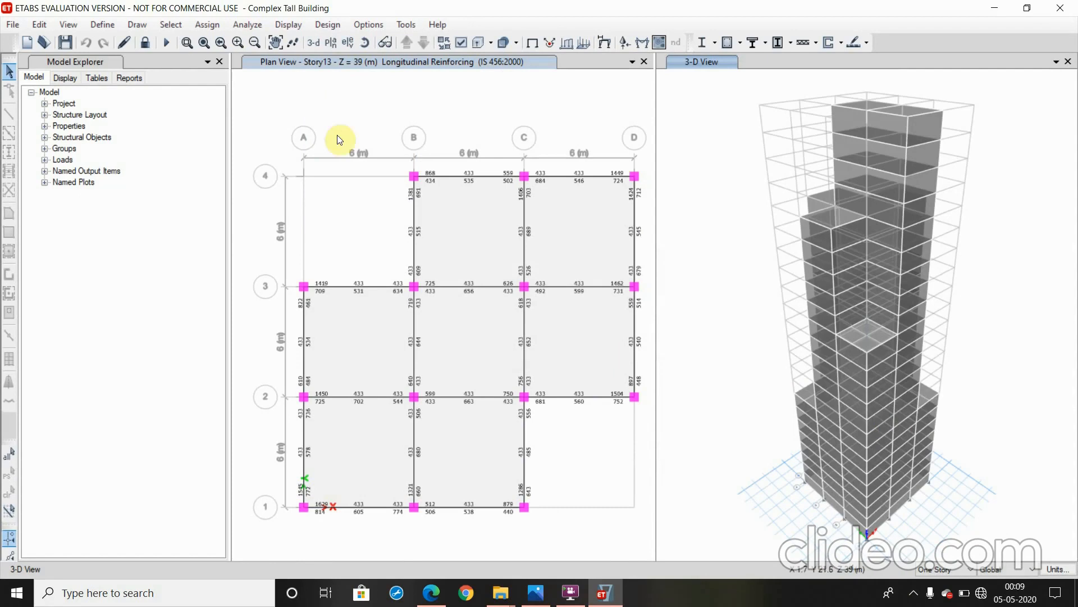
scroll(428, 196, "up", 2)
scroll(468, 151, "down", 2)
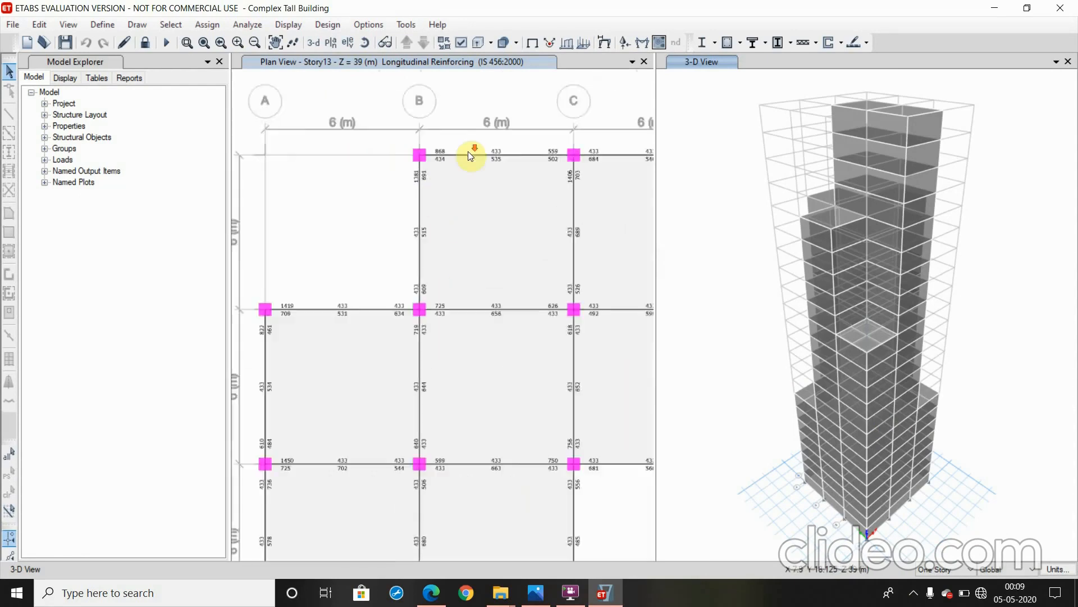
scroll(497, 168, "up", 4)
scroll(484, 177, "down", 4)
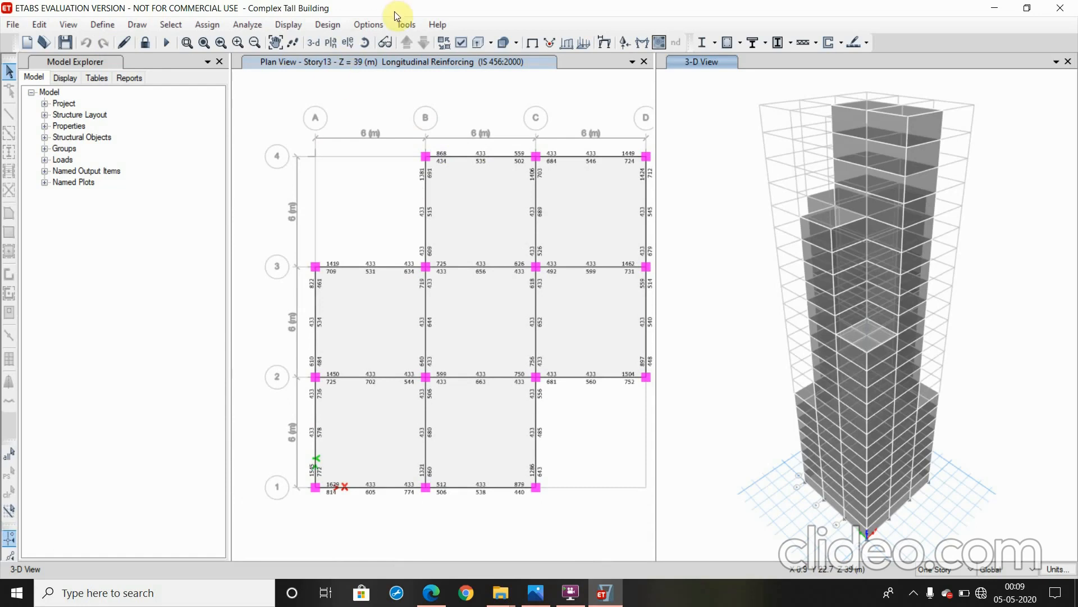
Generate the Project Report for the analyzed building and show it in the report viewer
left_click(119, 85)
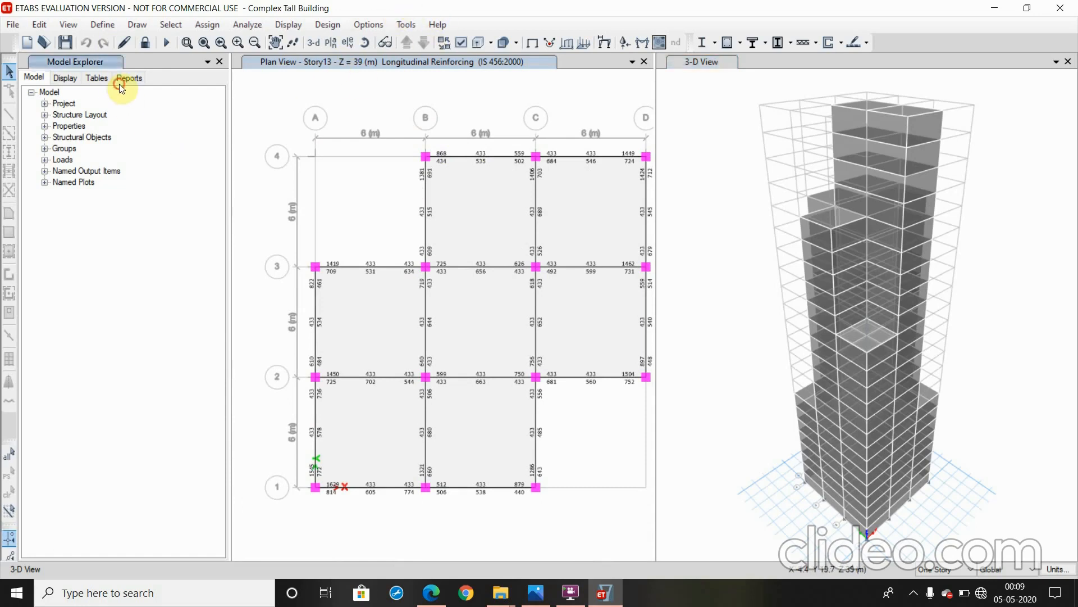
left_click(119, 84)
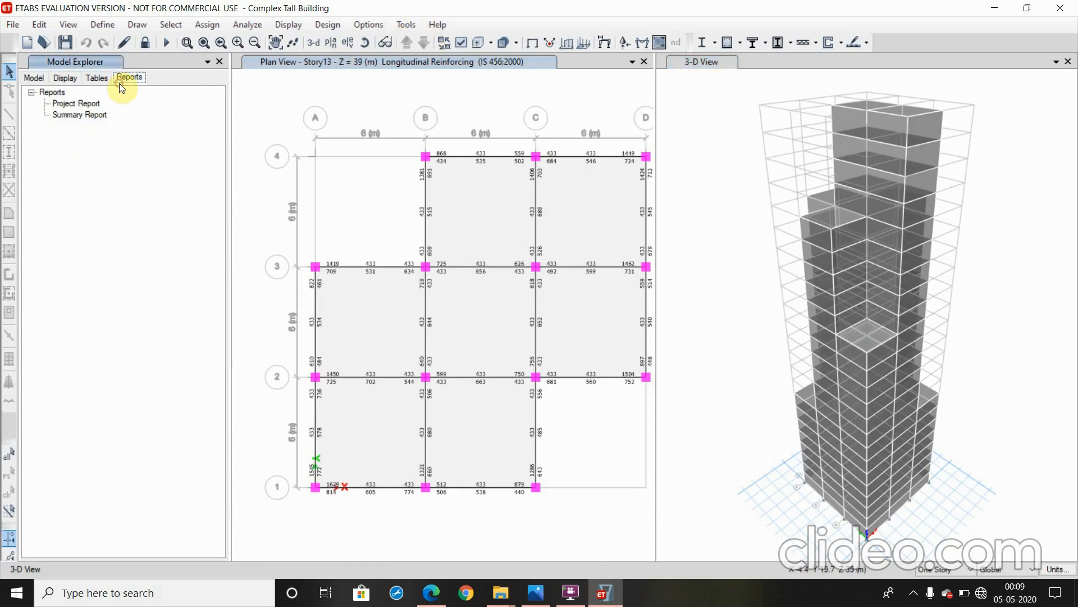
left_click(79, 104)
right_click(89, 107)
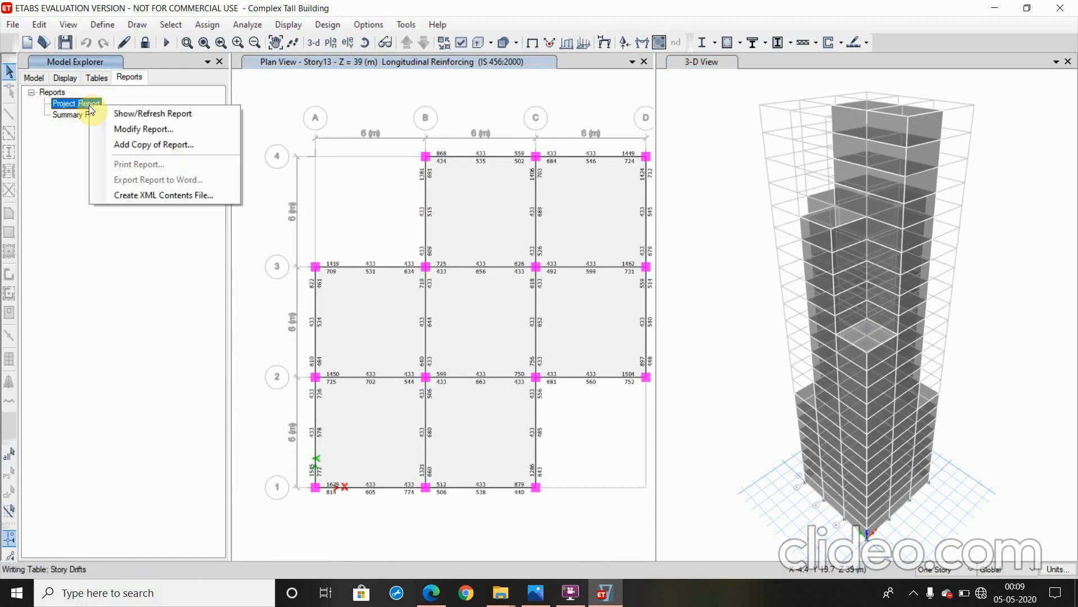
left_click(84, 134)
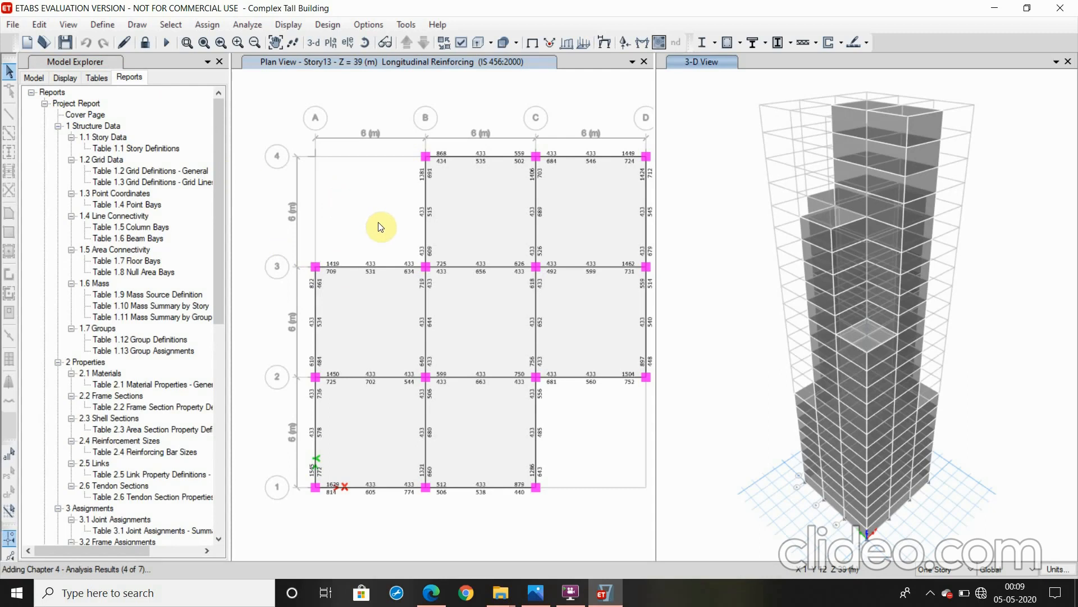
Examine the Project Report's table of contents and its structure data, properties and joint assignment tables
scroll(414, 247, "down", 5)
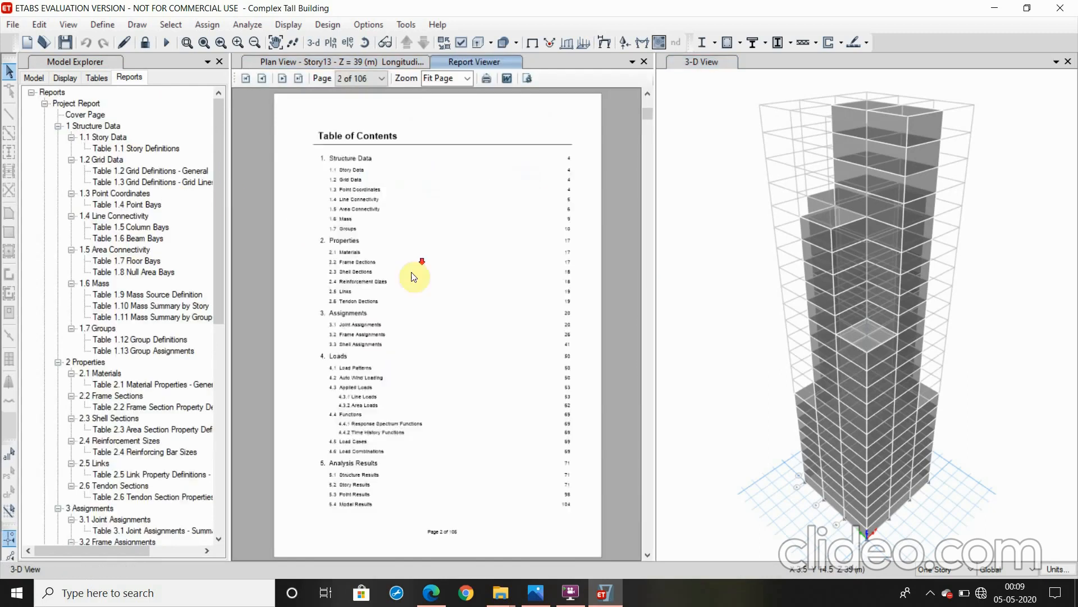
scroll(409, 278, "down", 9)
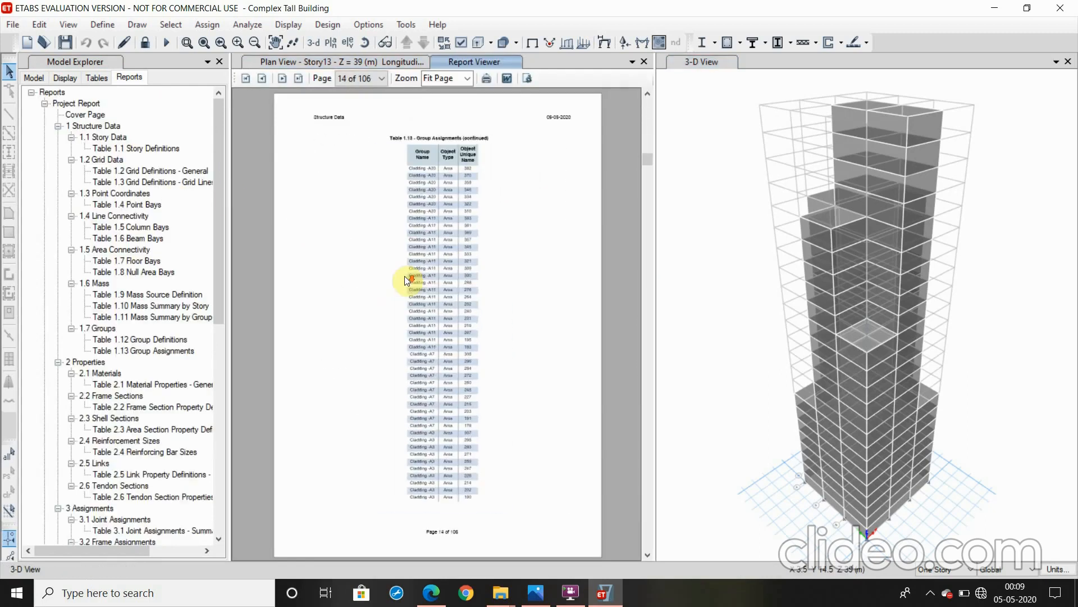
scroll(405, 276, "down", 11)
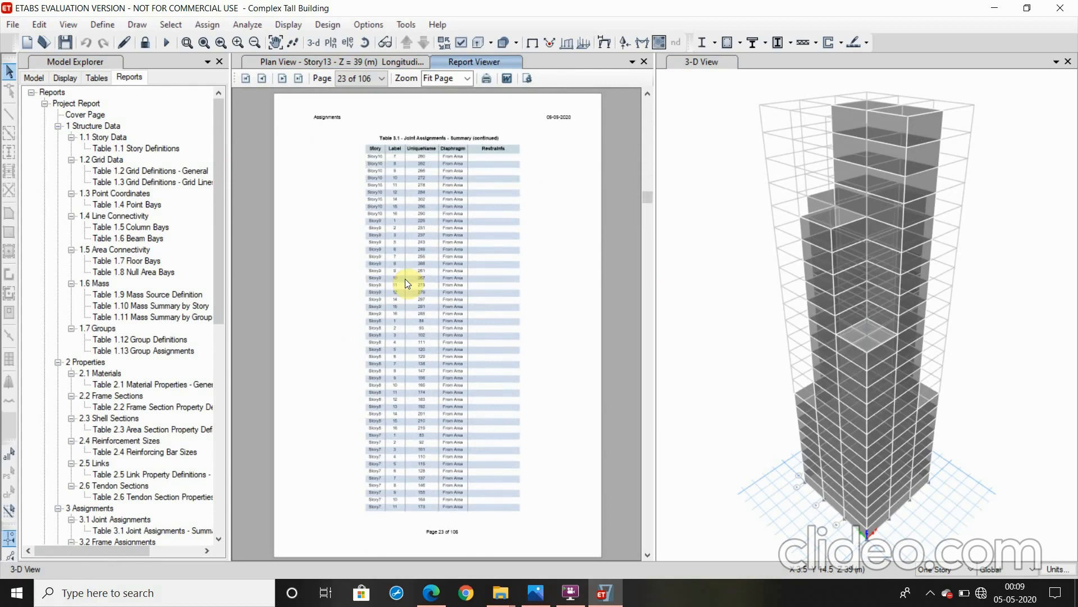
scroll(406, 275, "down", 2)
scroll(429, 268, "up", 12)
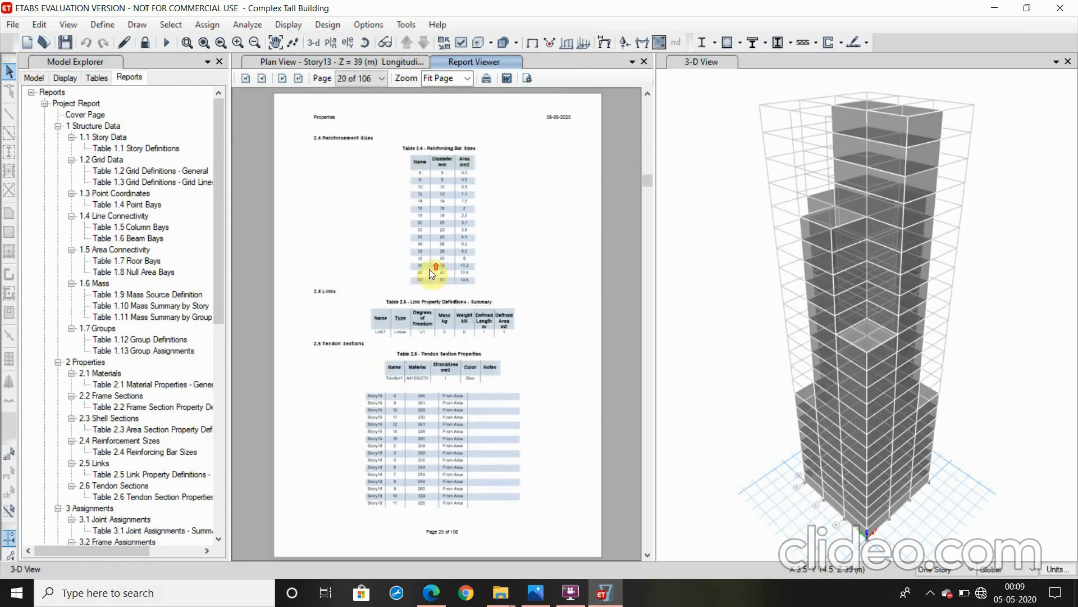
scroll(433, 270, "up", 14)
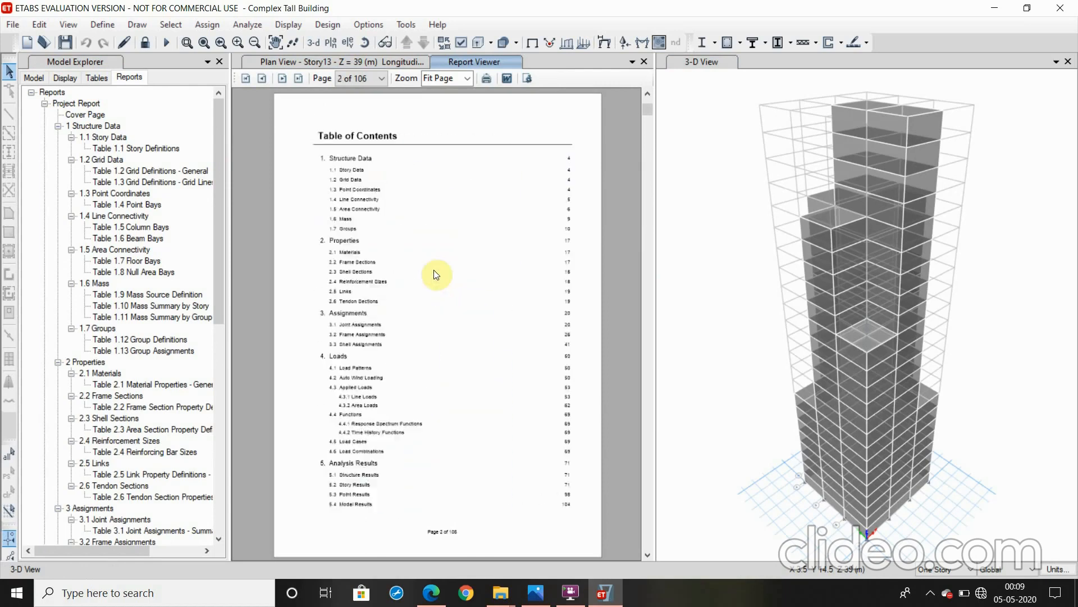
scroll(433, 270, "down", 8)
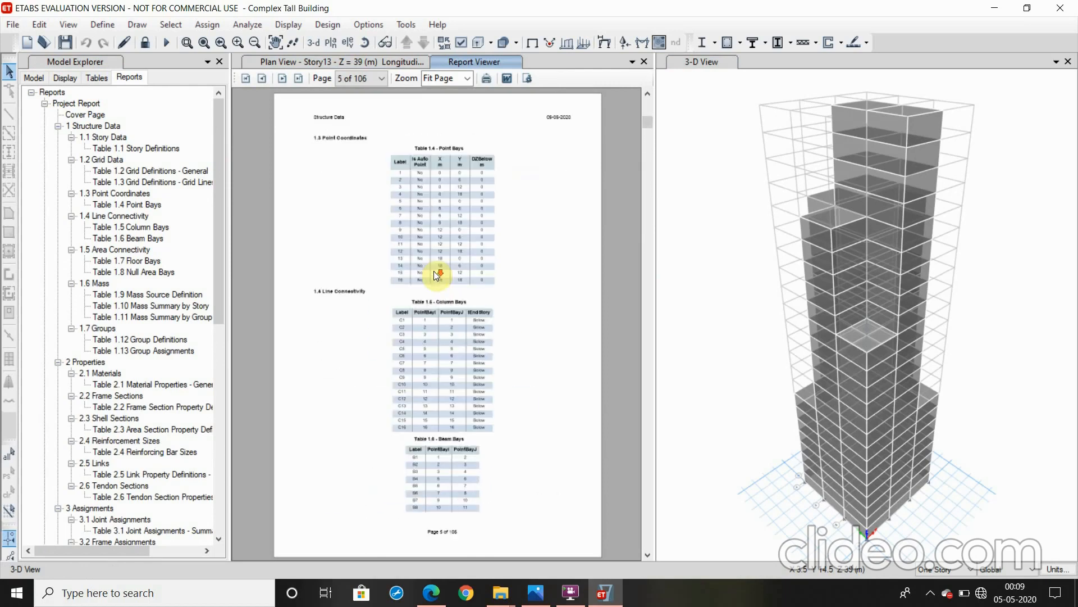